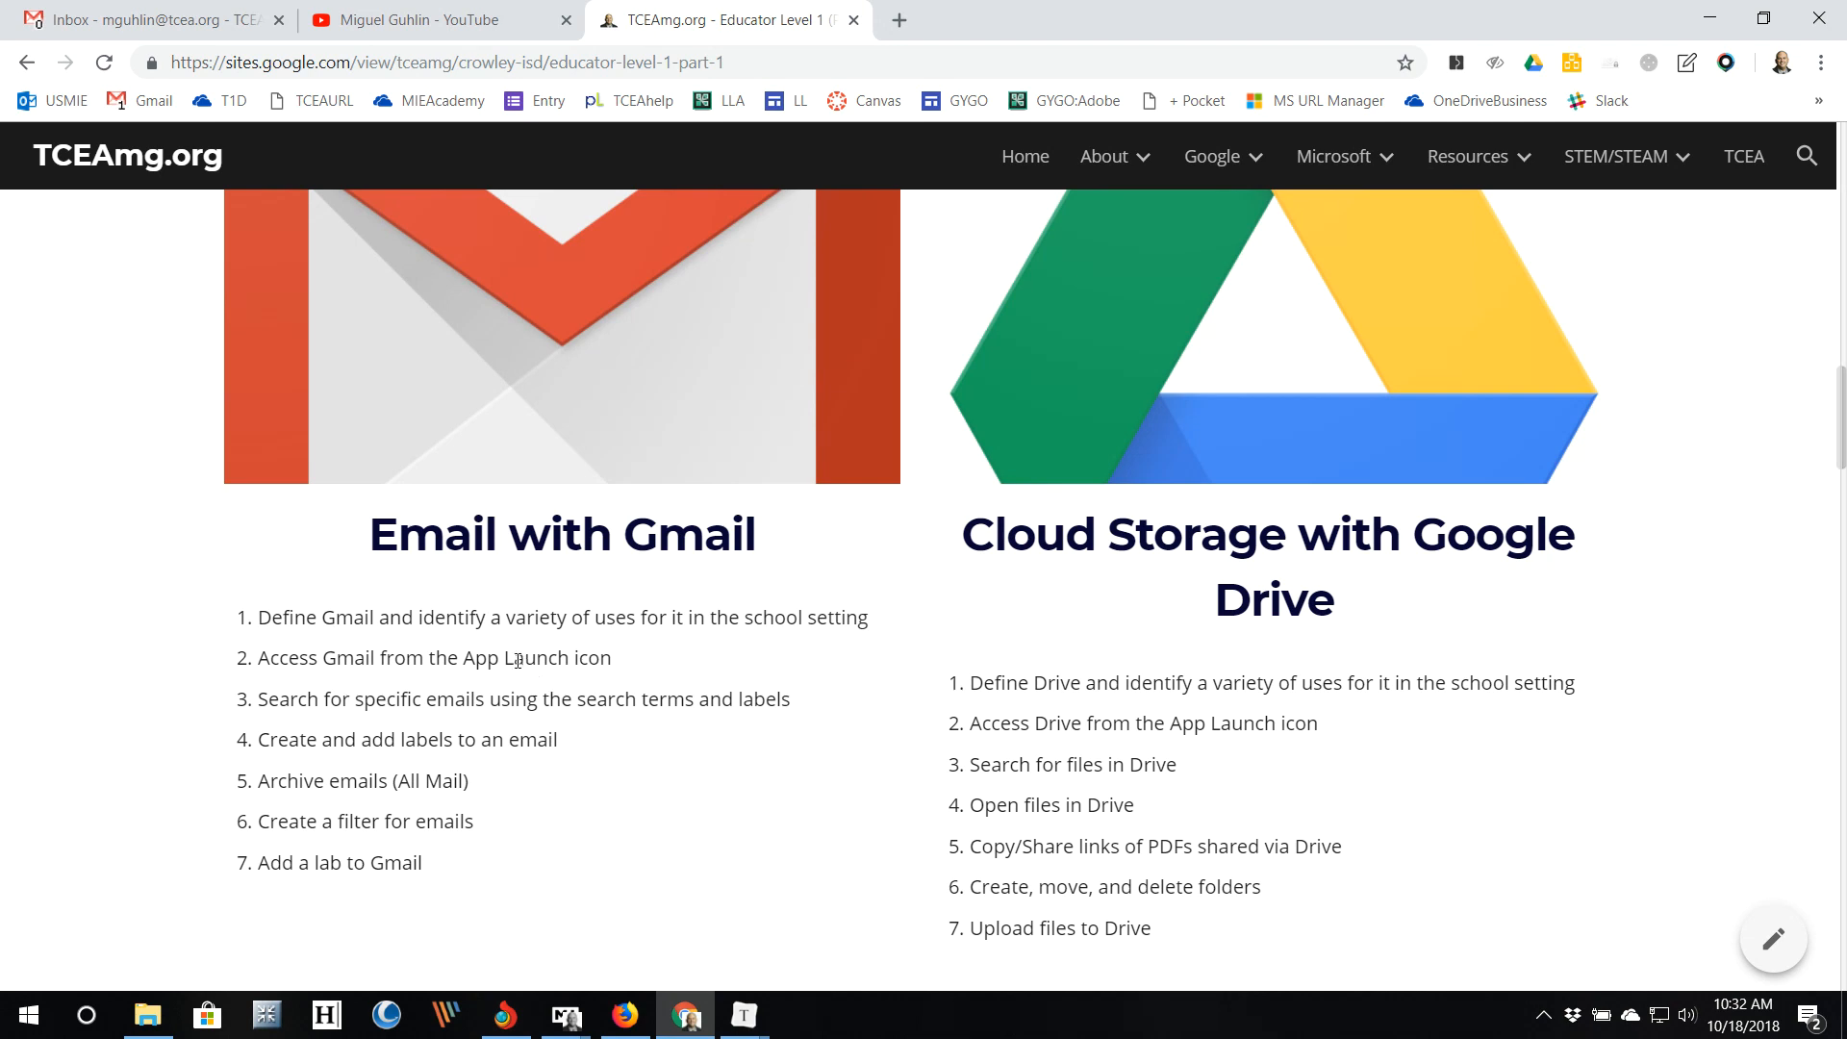
# Step: Switch from the TCEAmg.org Sites page to the Gmail Inbox tab showing No new mail!
pyautogui.click(199, 21)
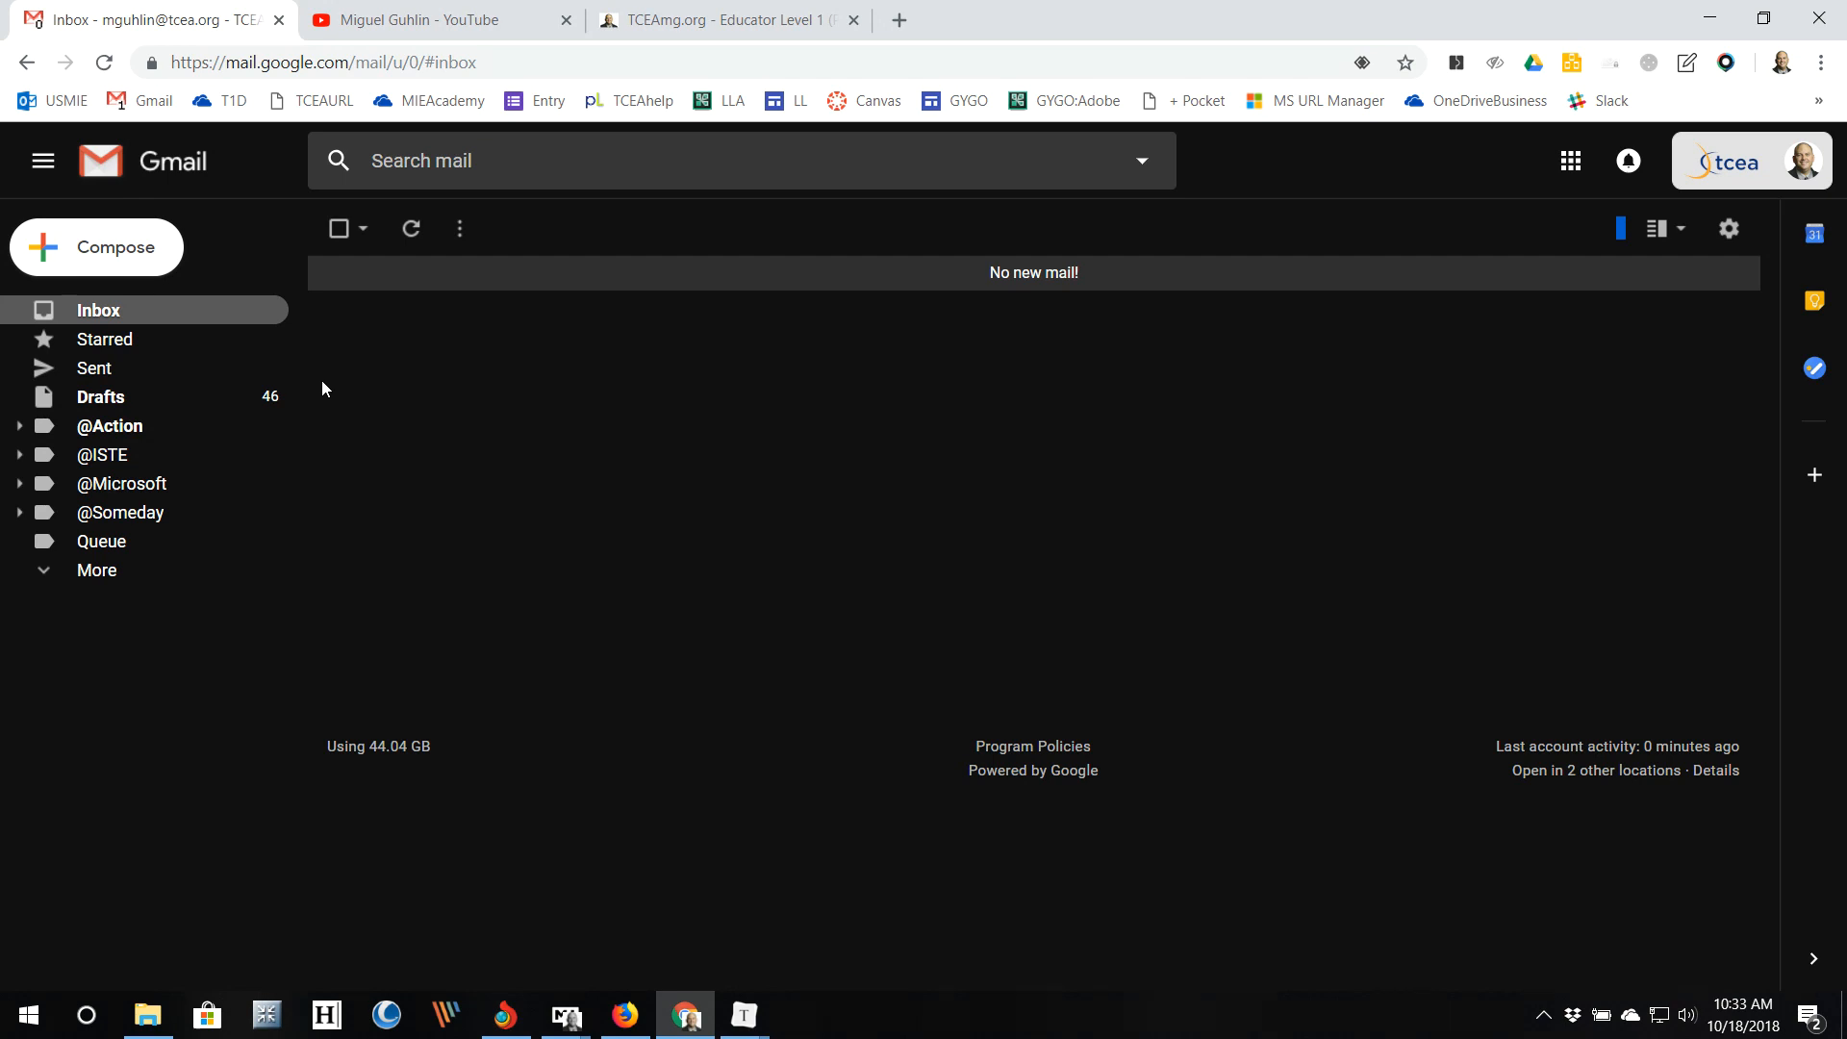
pyautogui.click(1569, 164)
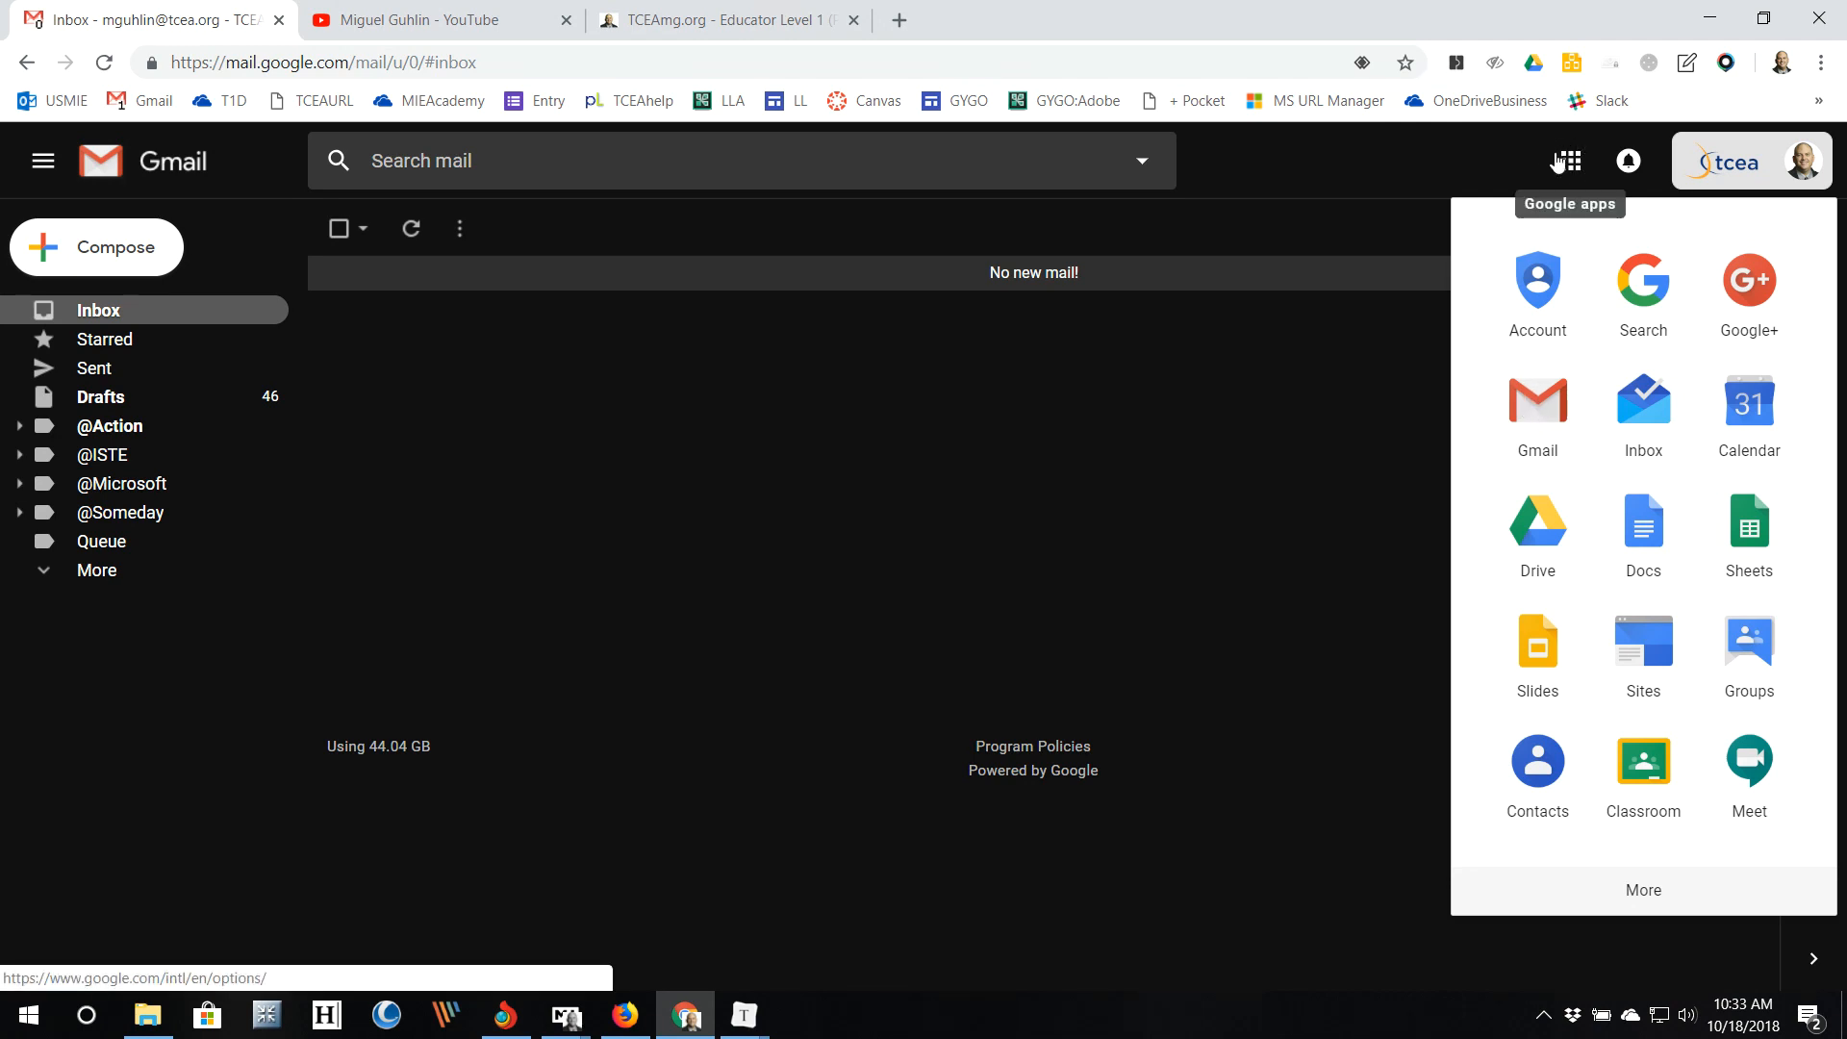
pyautogui.click(994, 346)
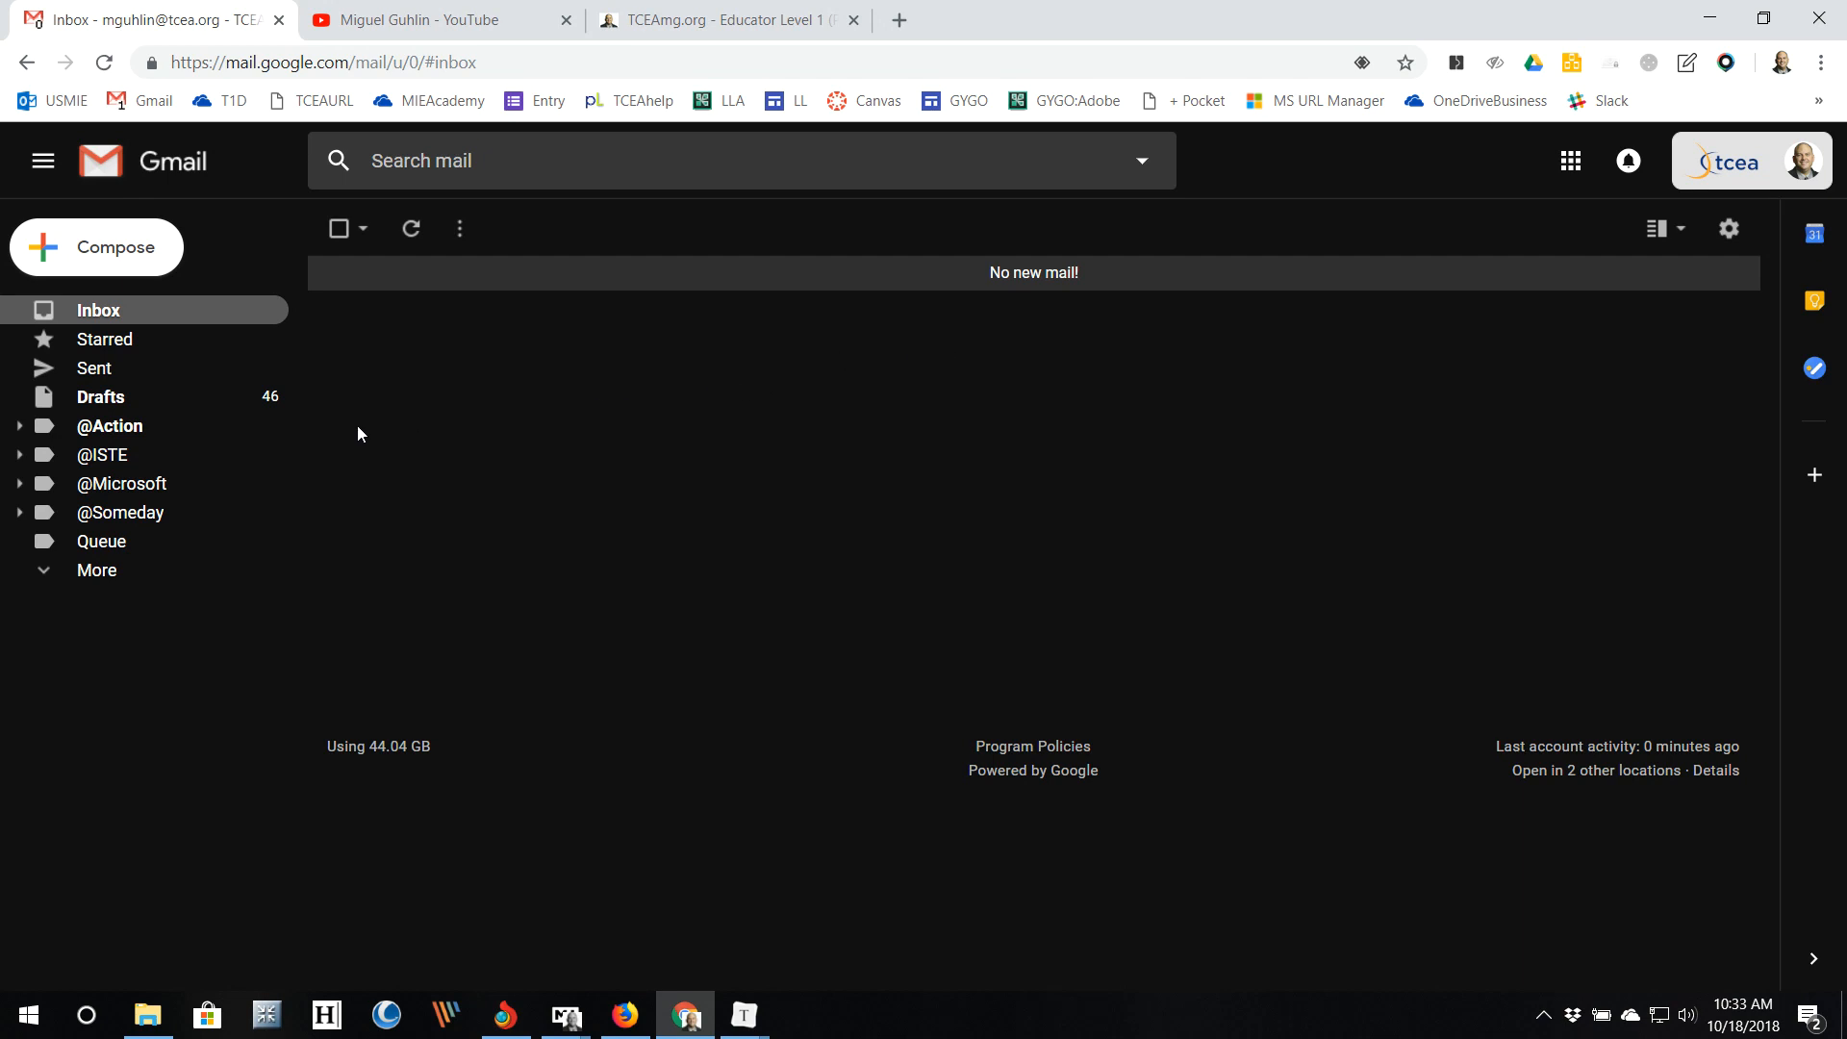
# Step: Expand the folder list, browse All Mail, then return to the empty inbox
pyautogui.click(50, 579)
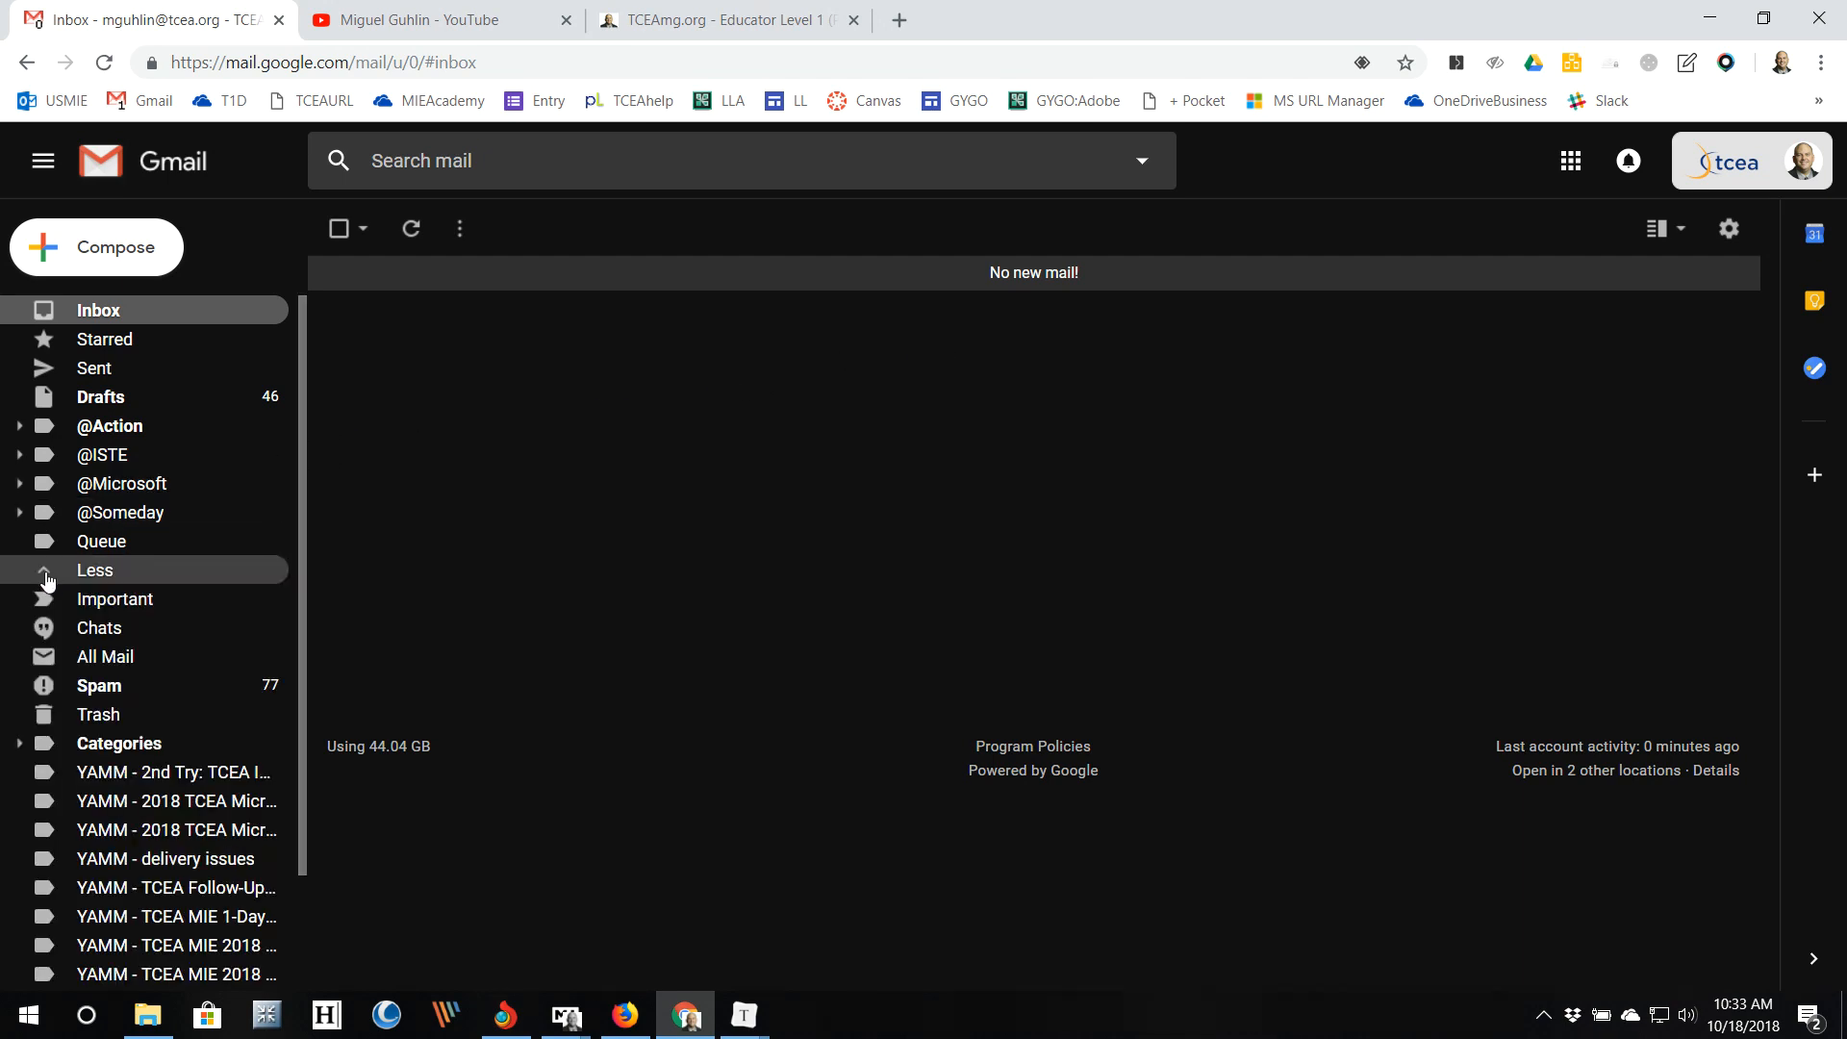
pyautogui.click(108, 657)
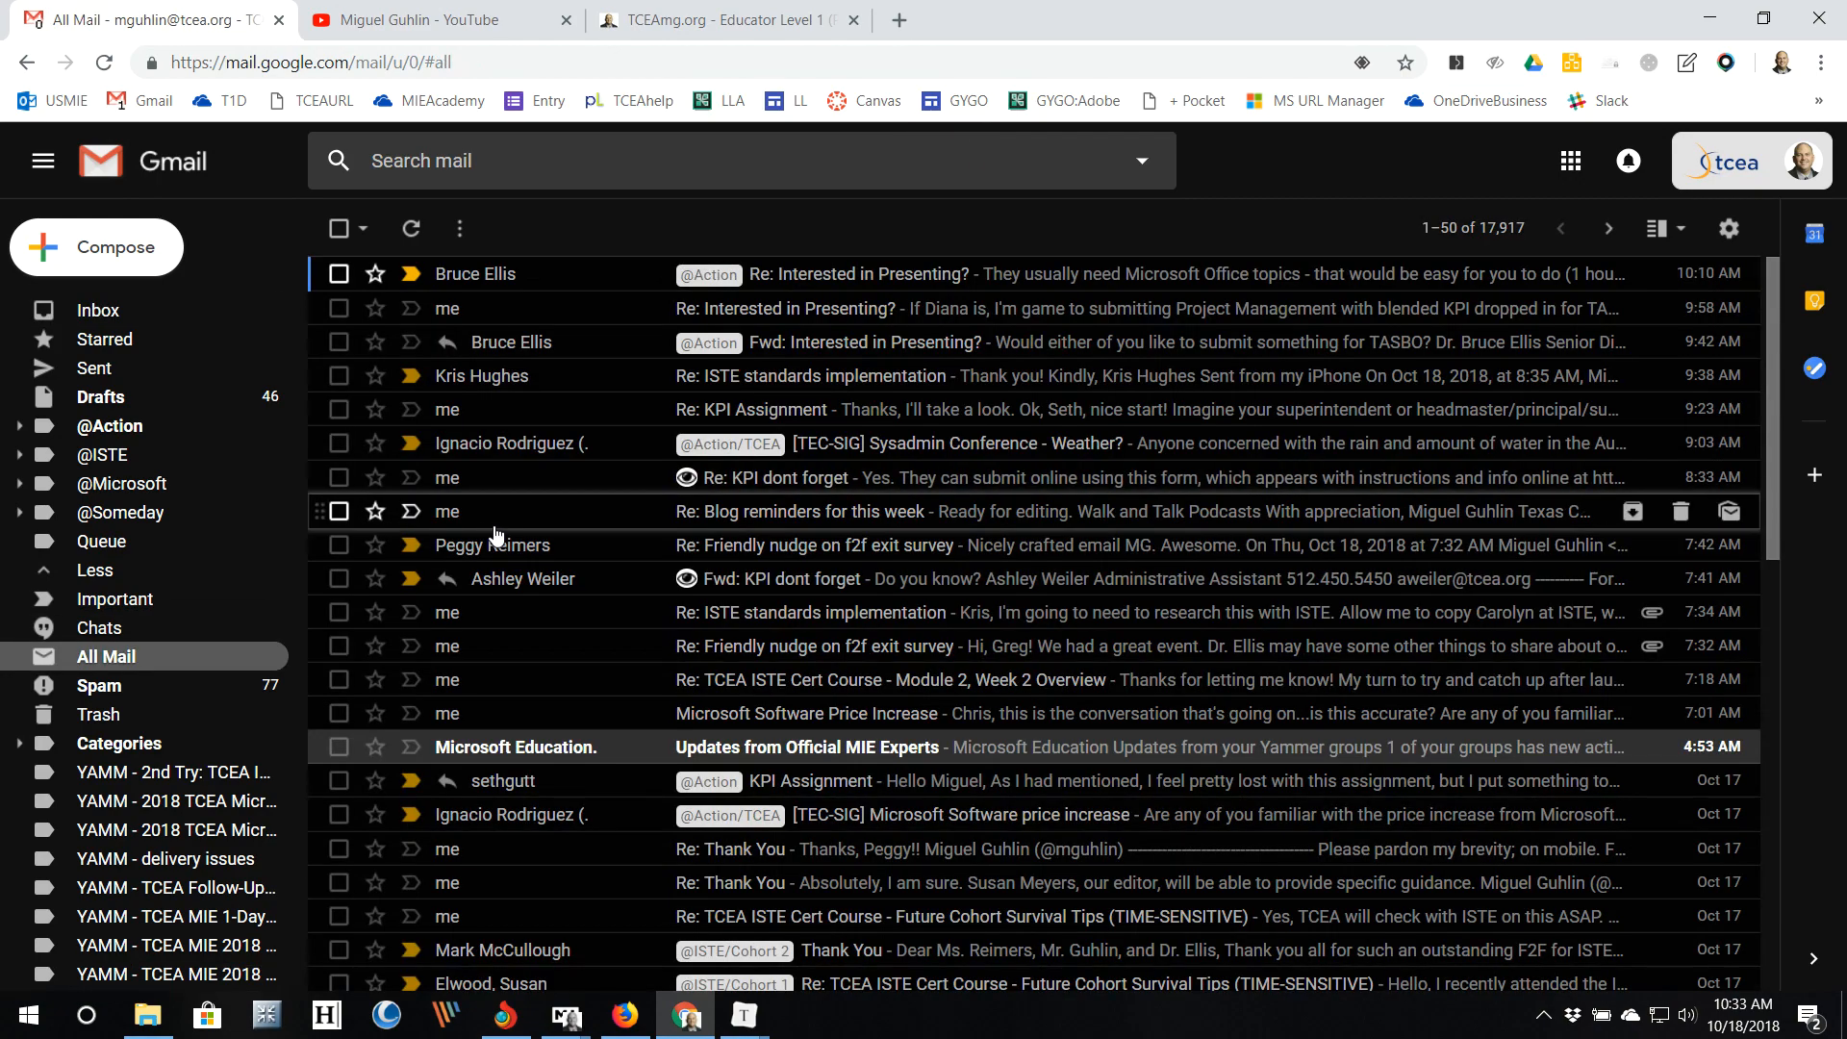
pyautogui.scroll(-10, 678, 541)
pyautogui.scroll(5, 678, 541)
pyautogui.scroll(6, 678, 542)
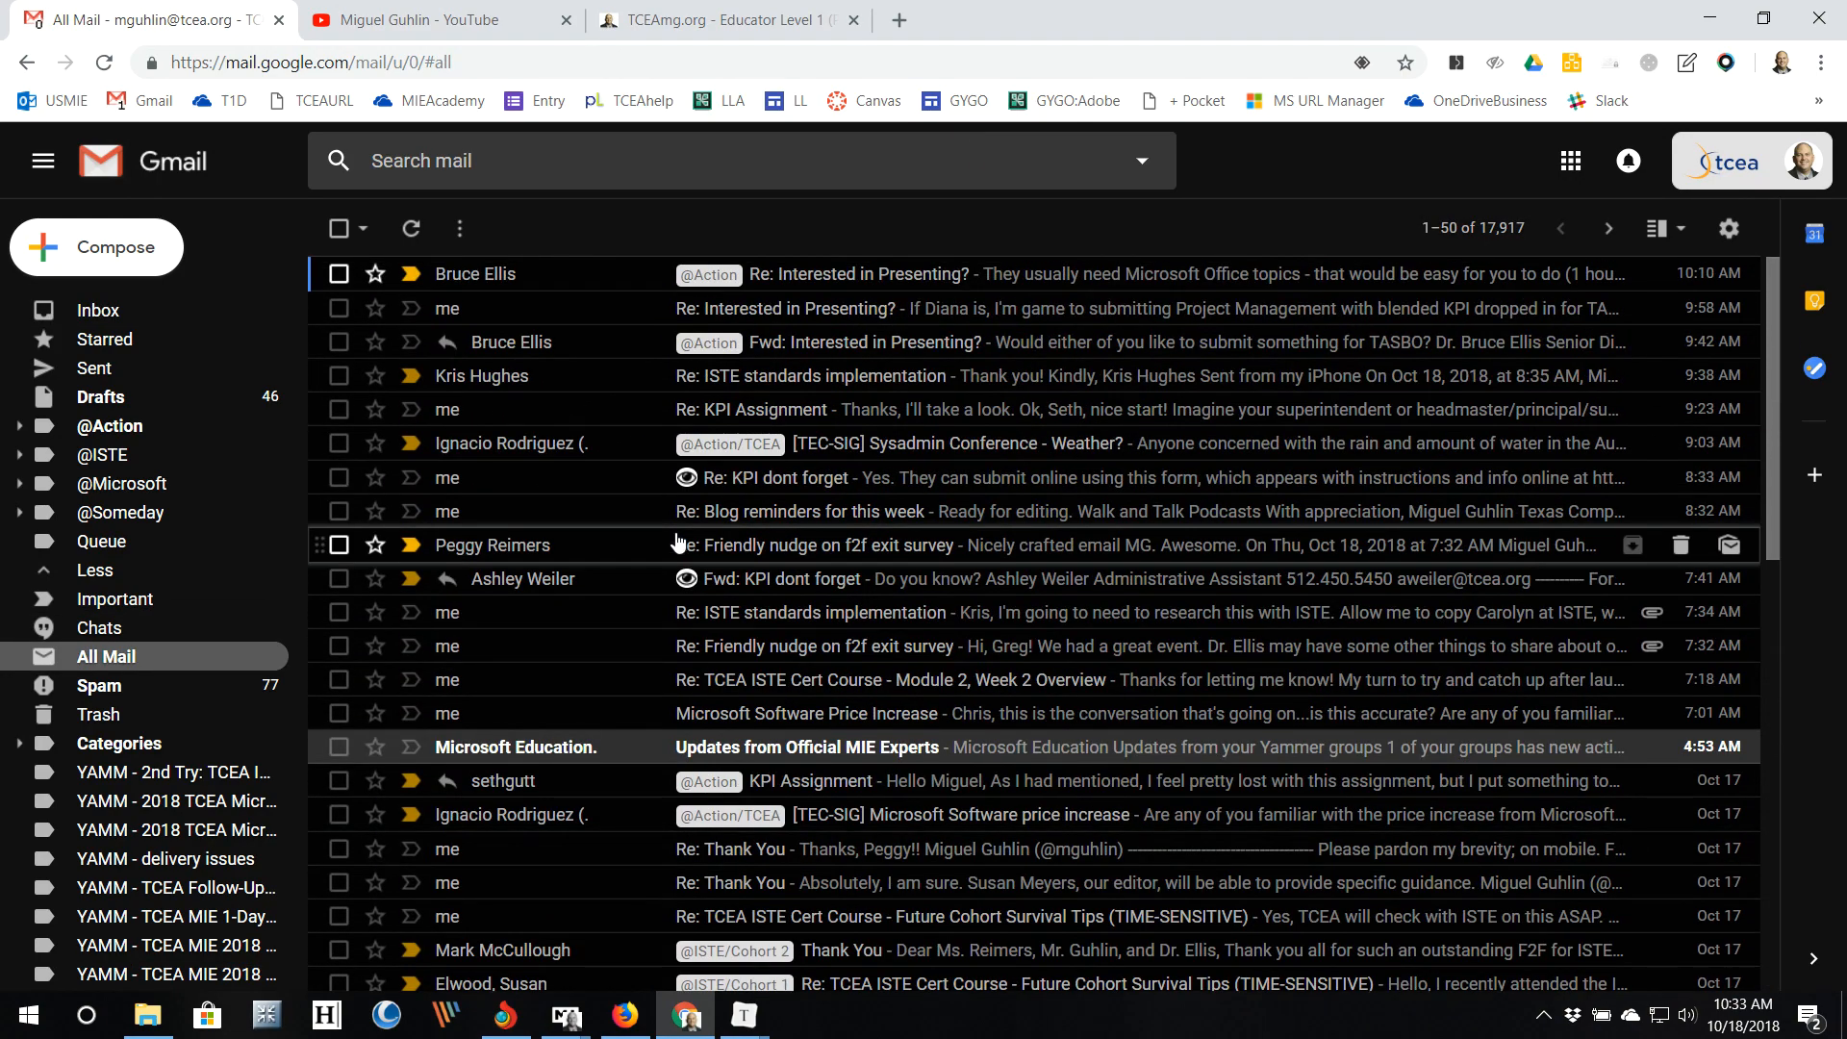
pyautogui.click(134, 310)
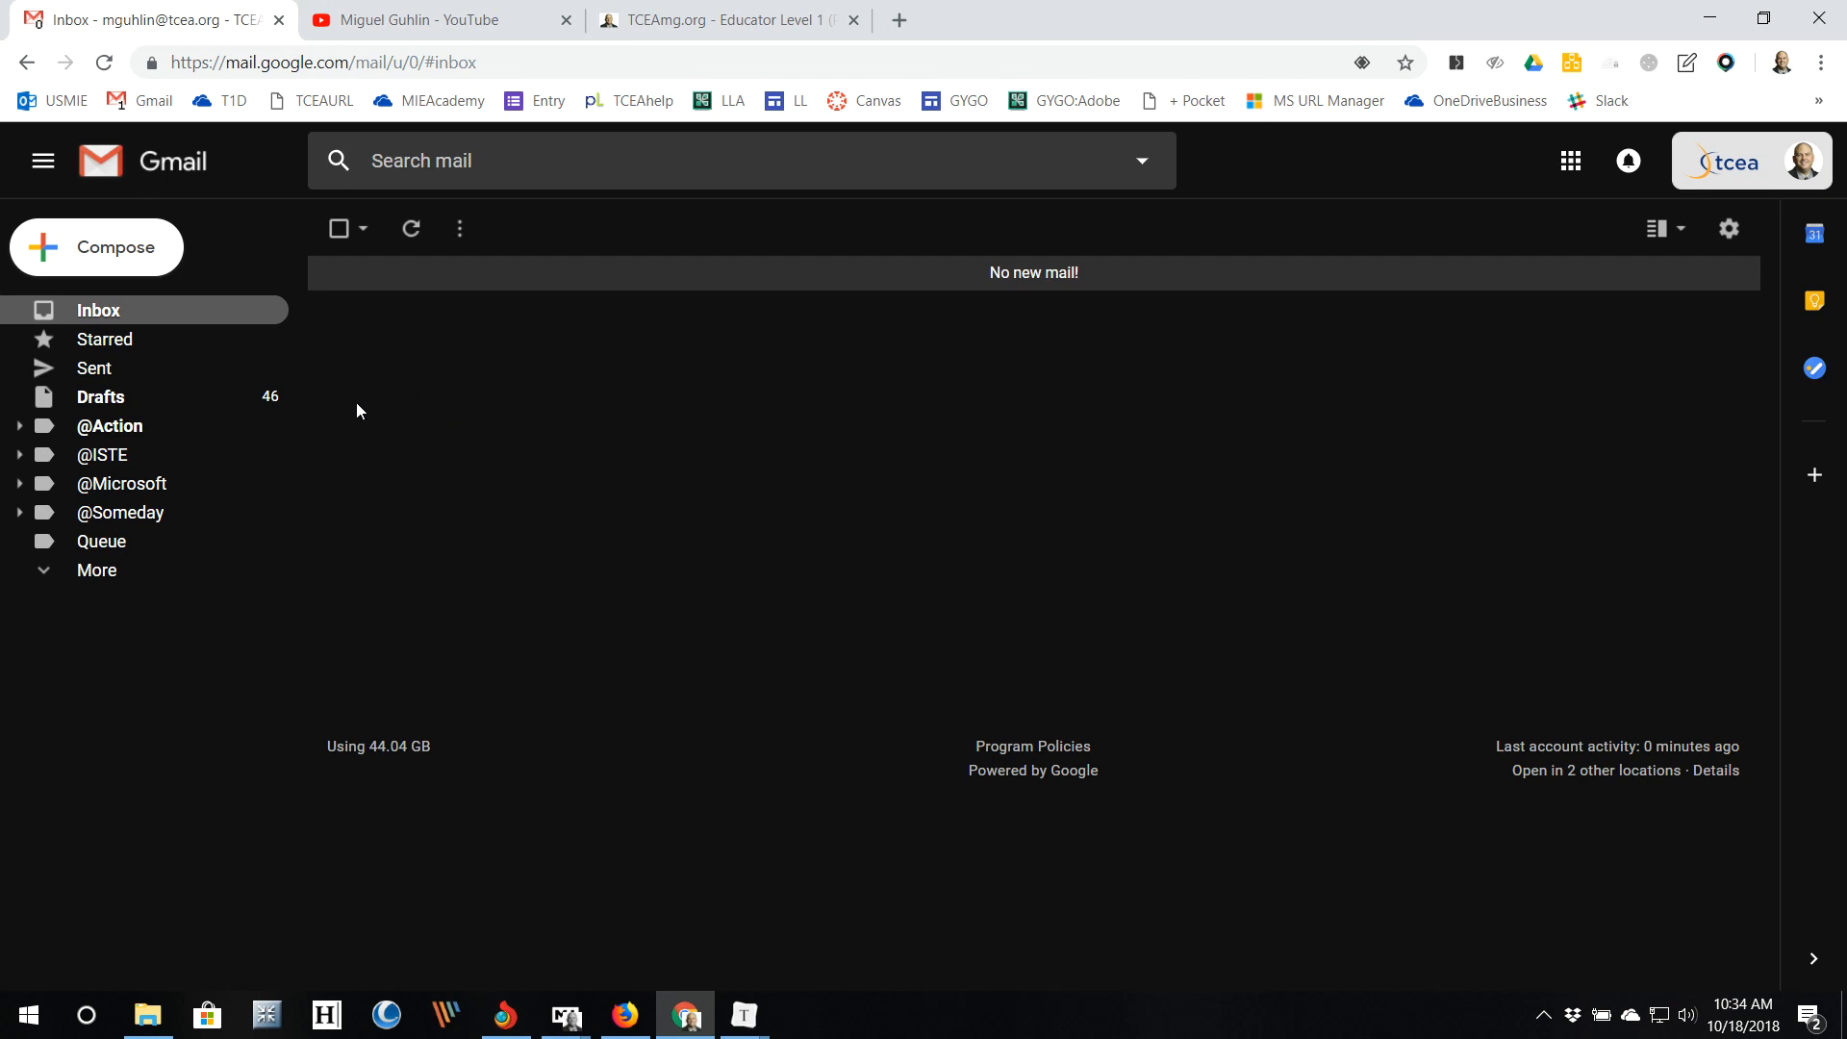
# Step: Go to All Mail and open the Microsoft 'Let's talk teamwork and collaboration' webinar email
pyautogui.click(57, 575)
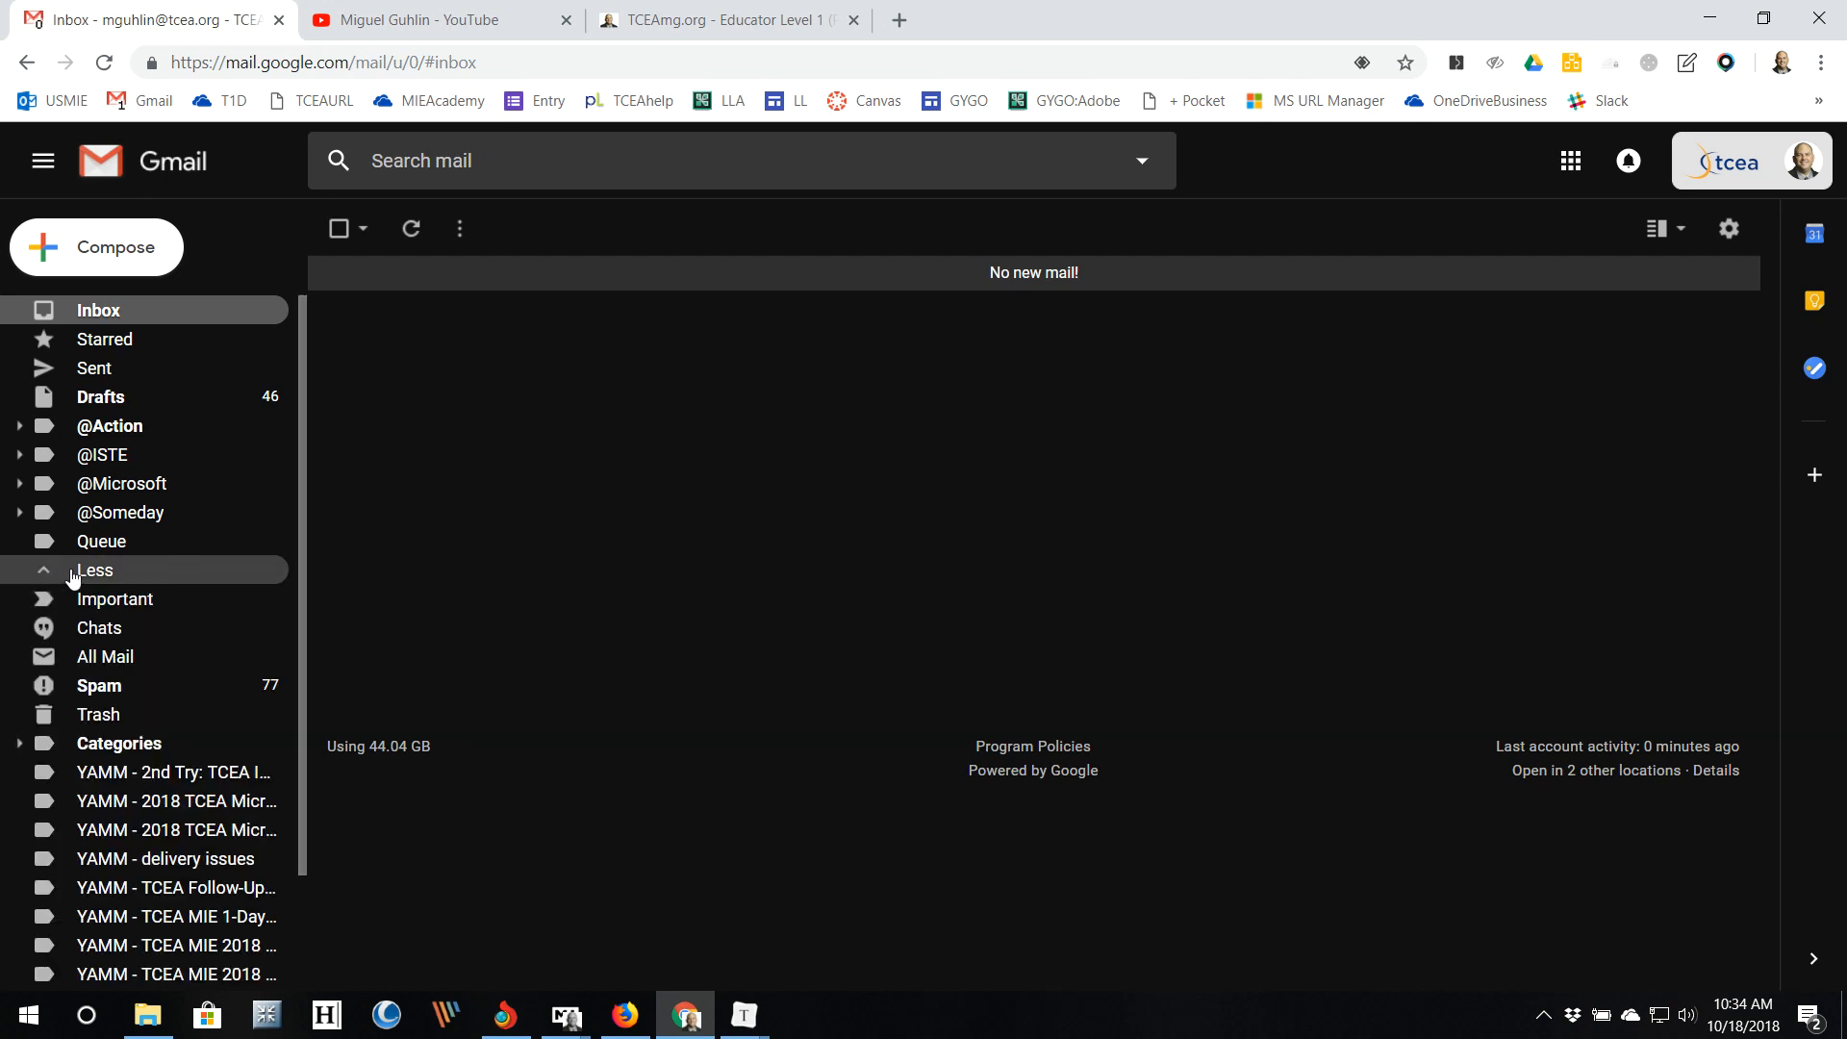
pyautogui.click(148, 658)
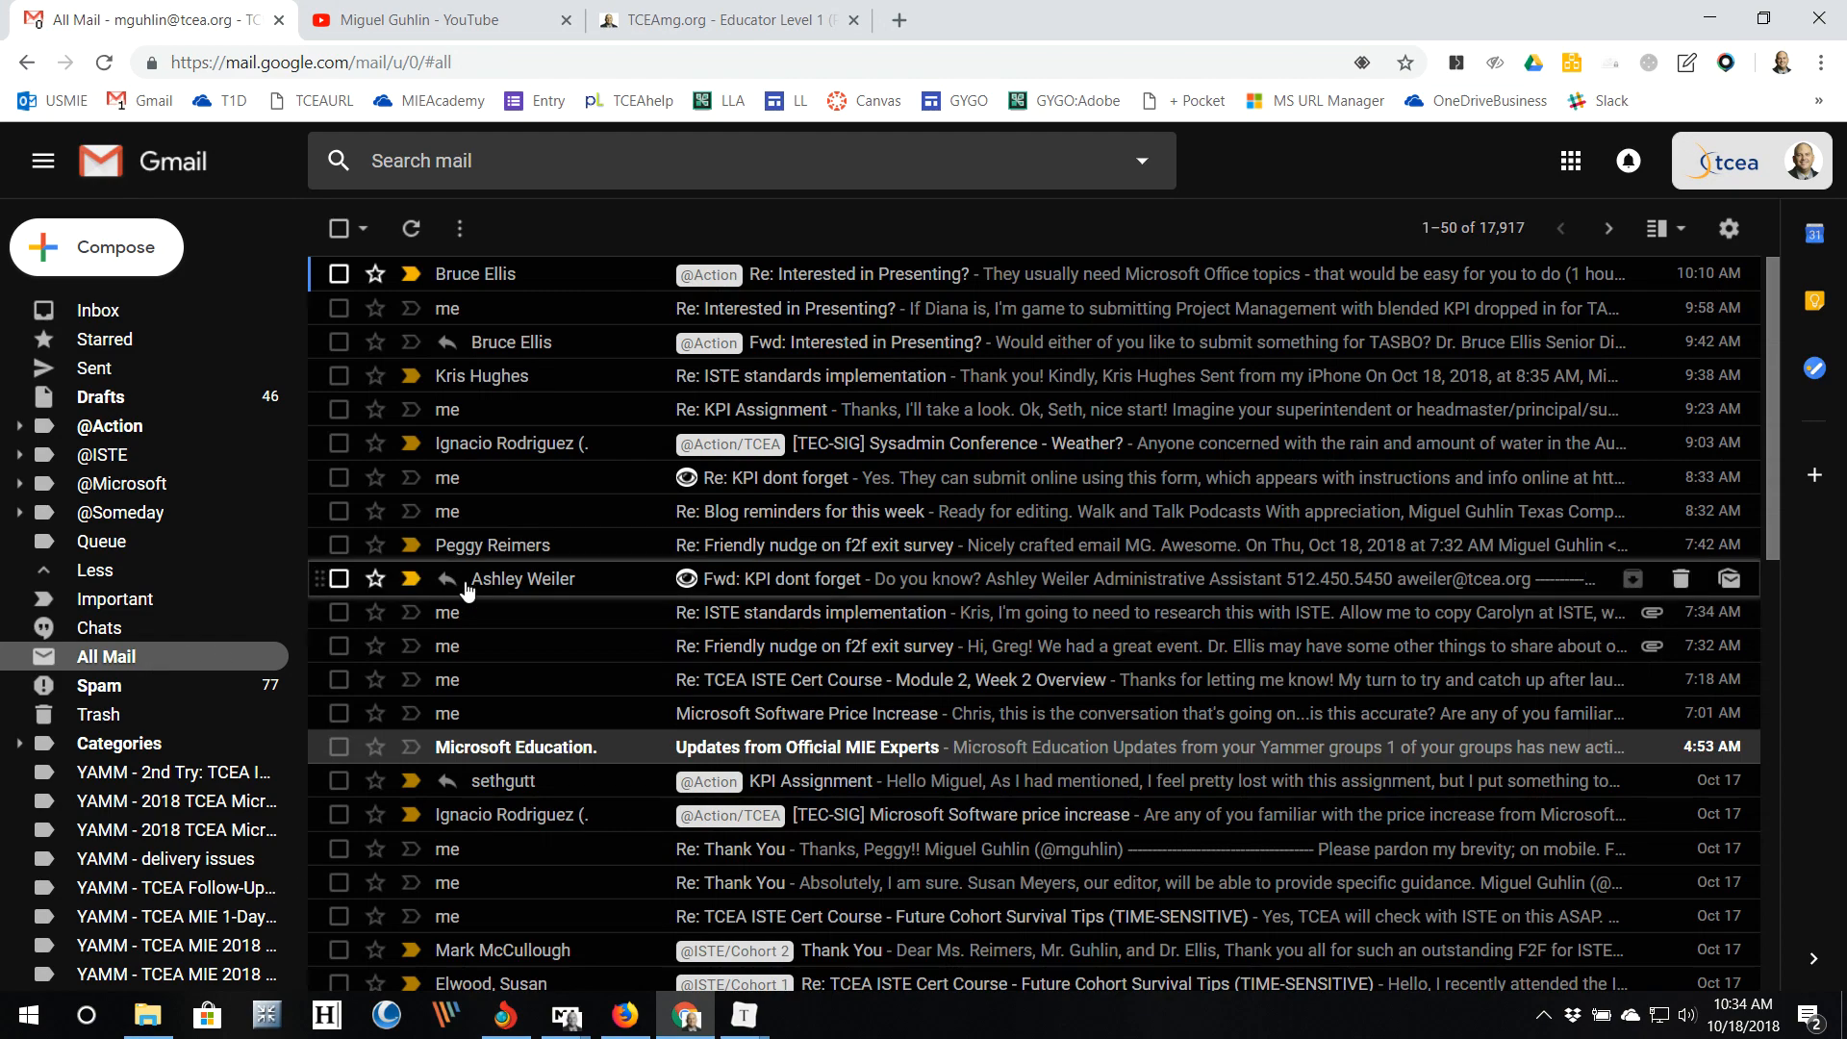
pyautogui.scroll(-10, 468, 590)
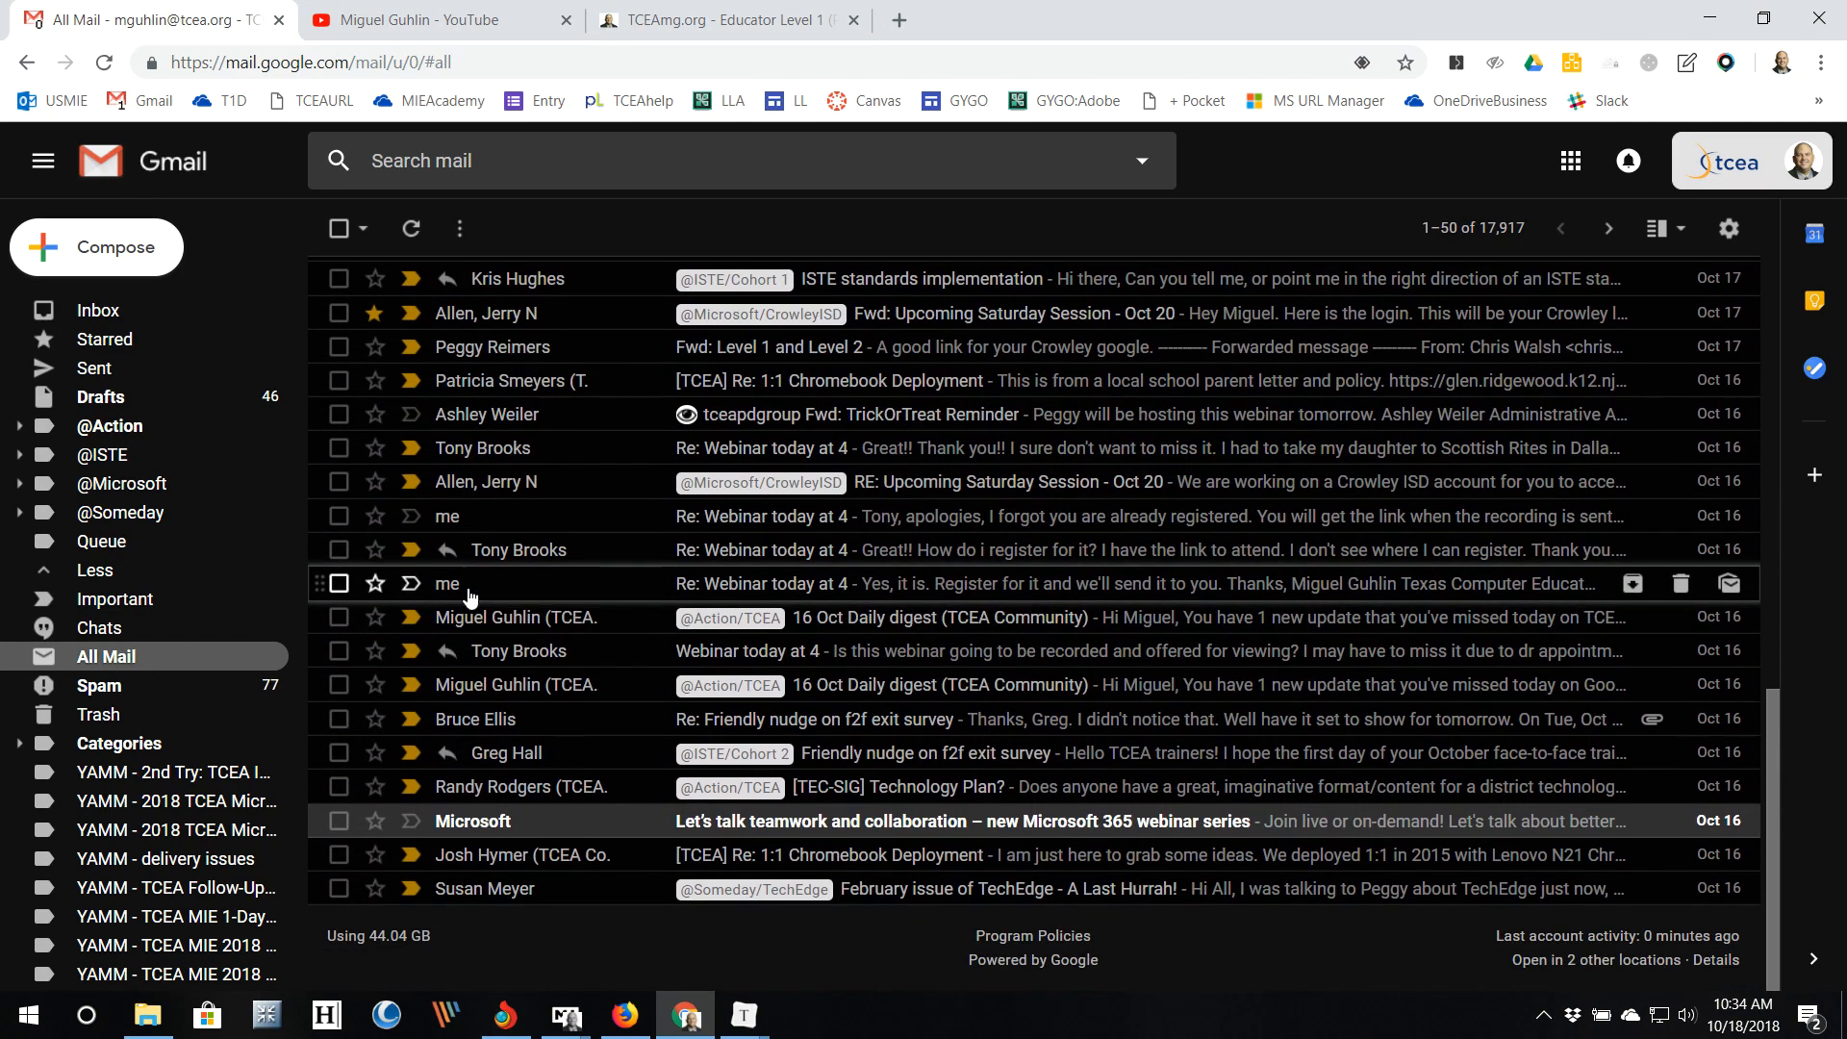
pyautogui.click(644, 821)
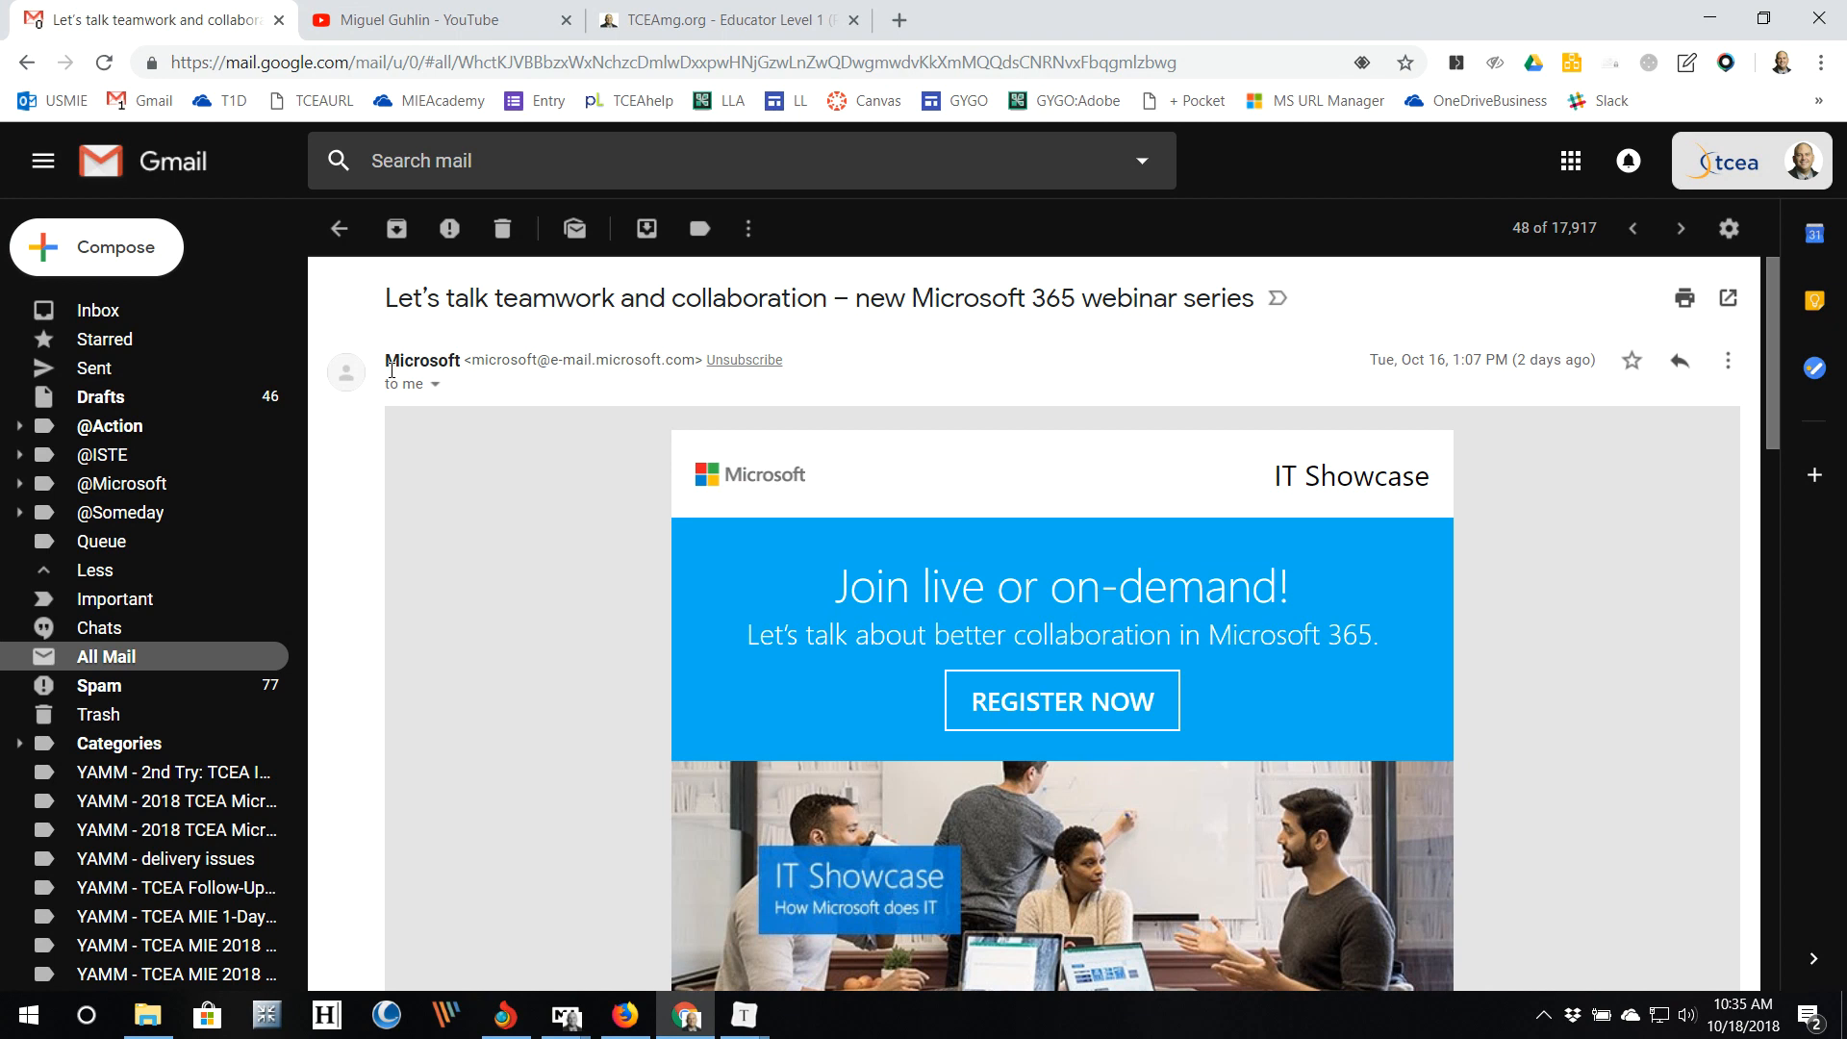
# Step: Search mail for 'microsoft', browse the results, then clear the search and go back
pyautogui.click(403, 161)
pyautogui.write('microsoft')
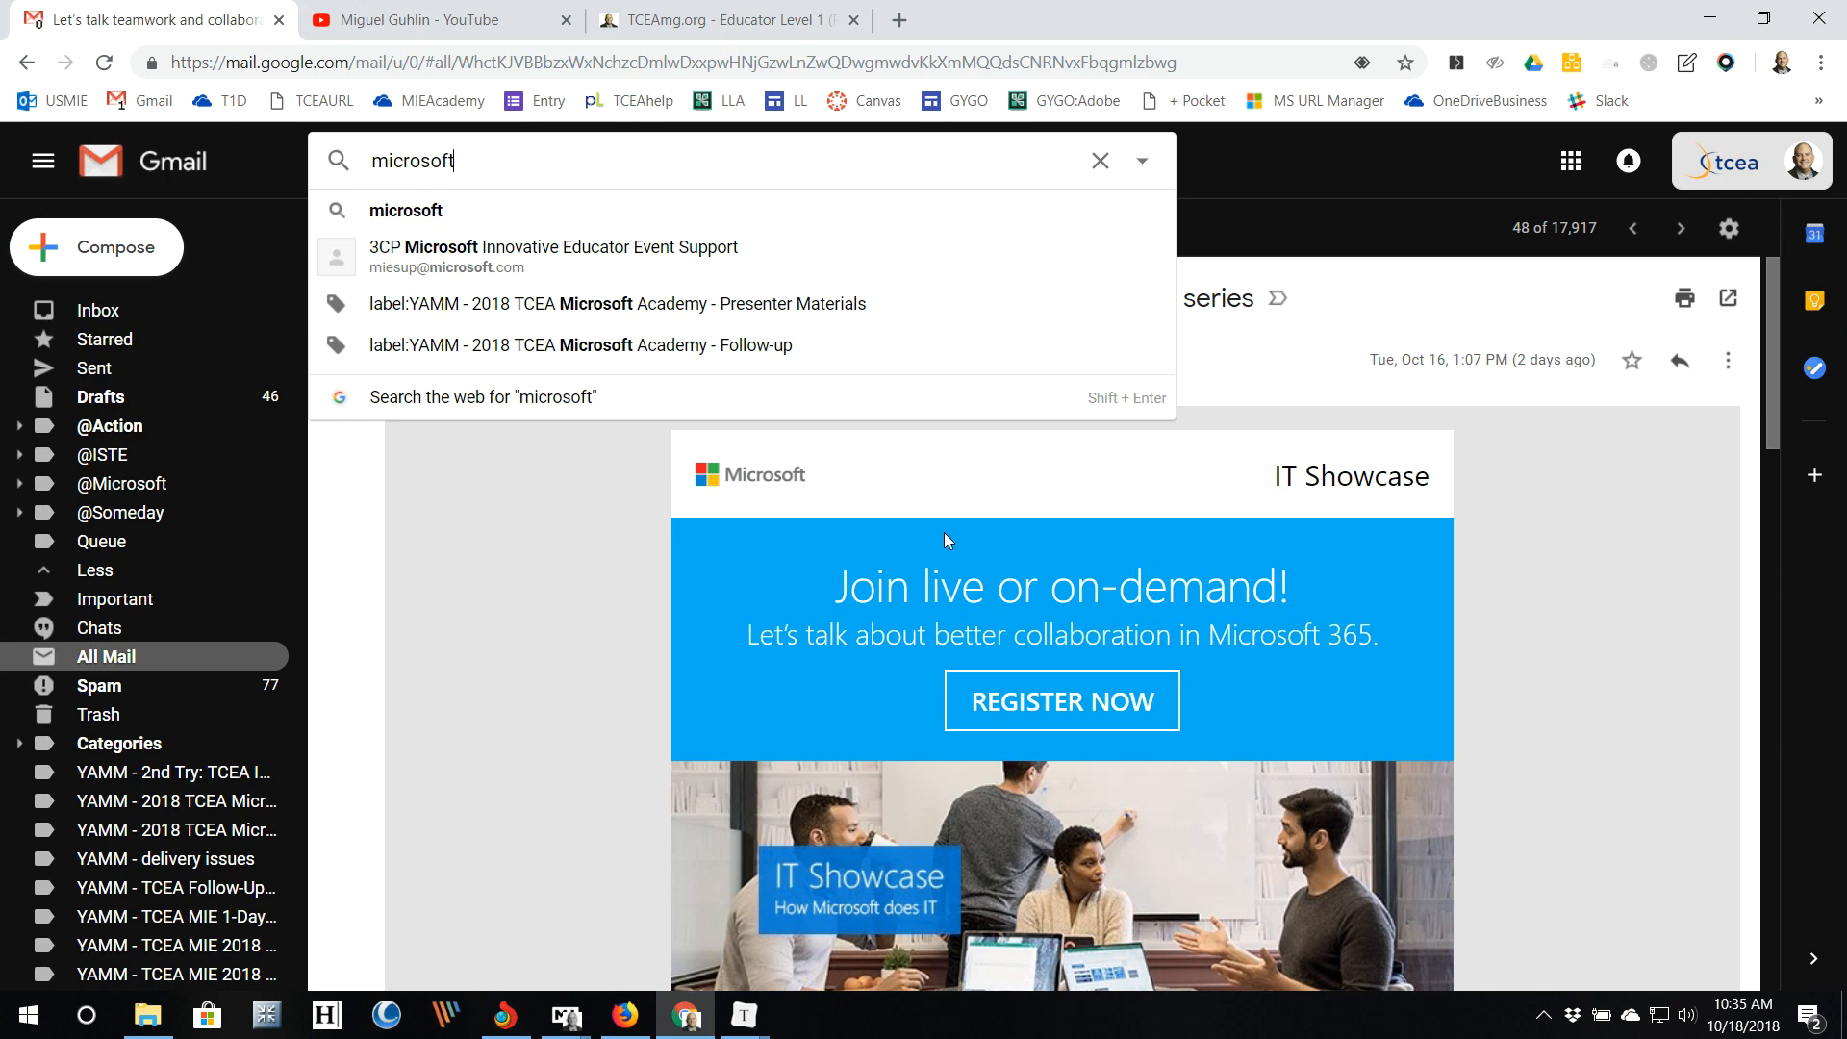
pyautogui.press('Return')
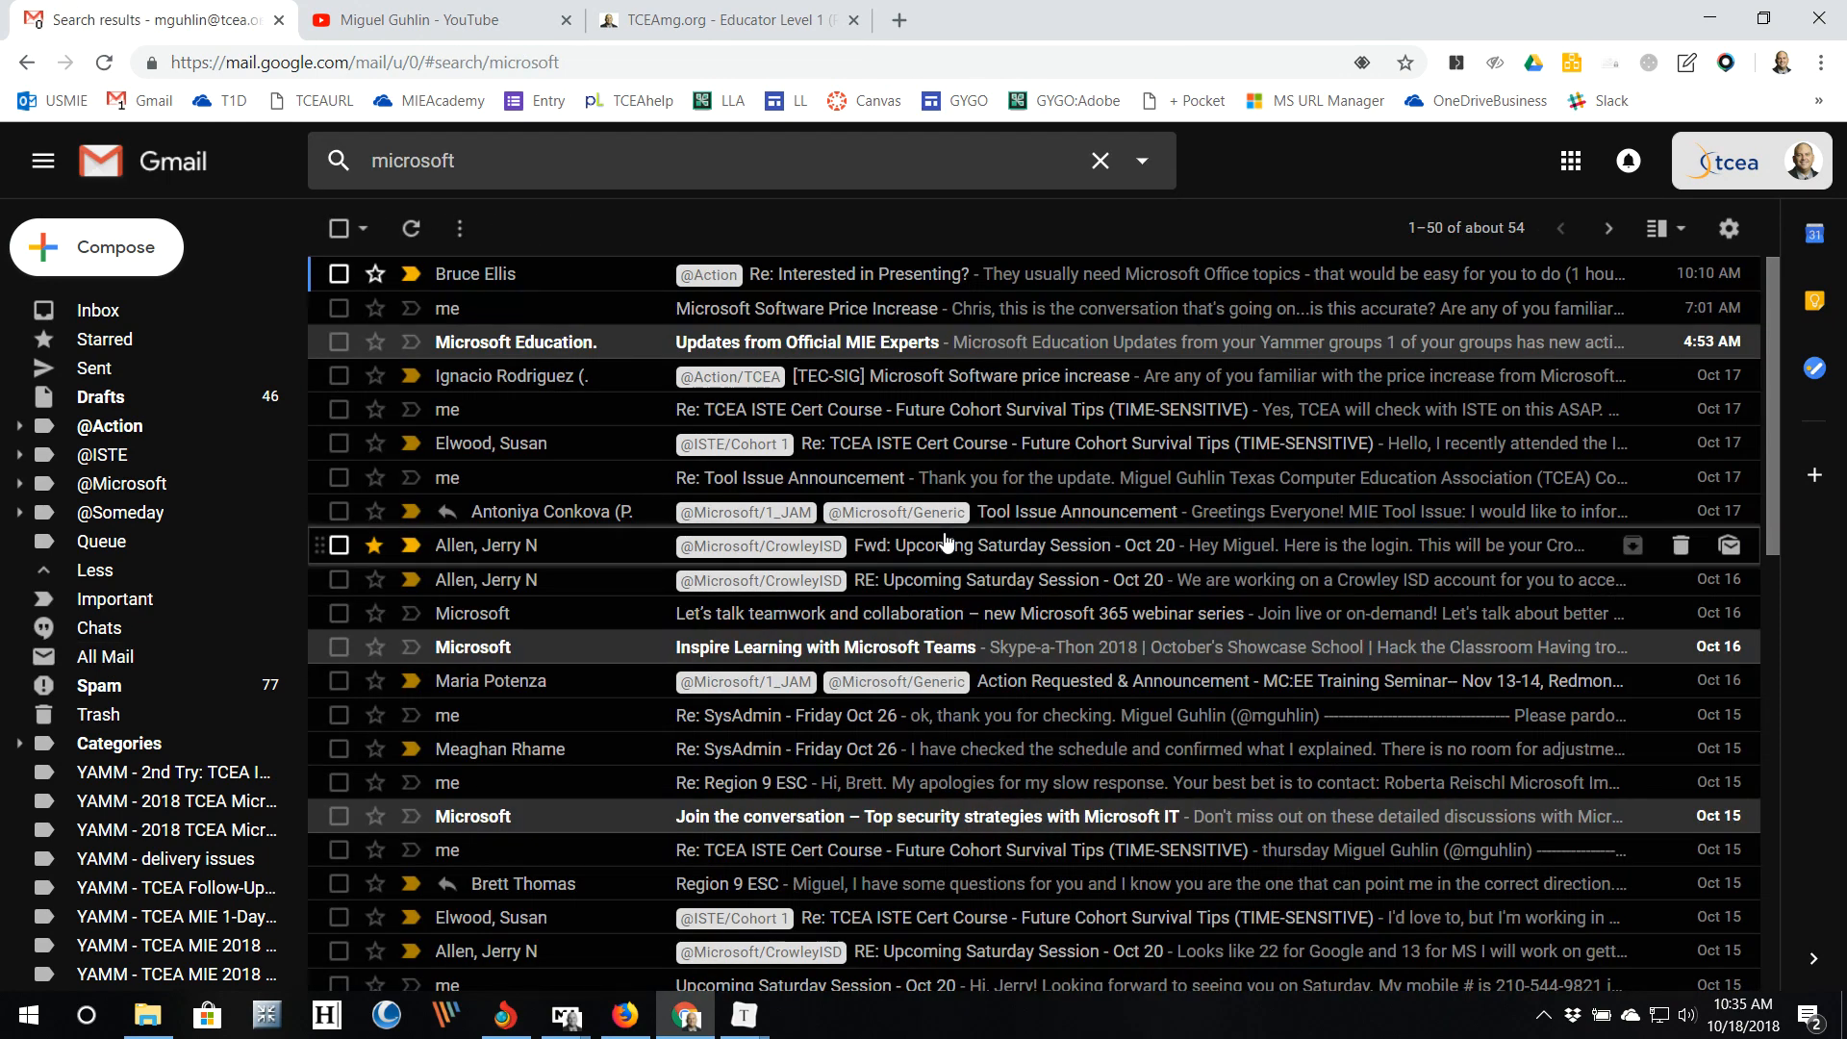
pyautogui.scroll(-5, 766, 448)
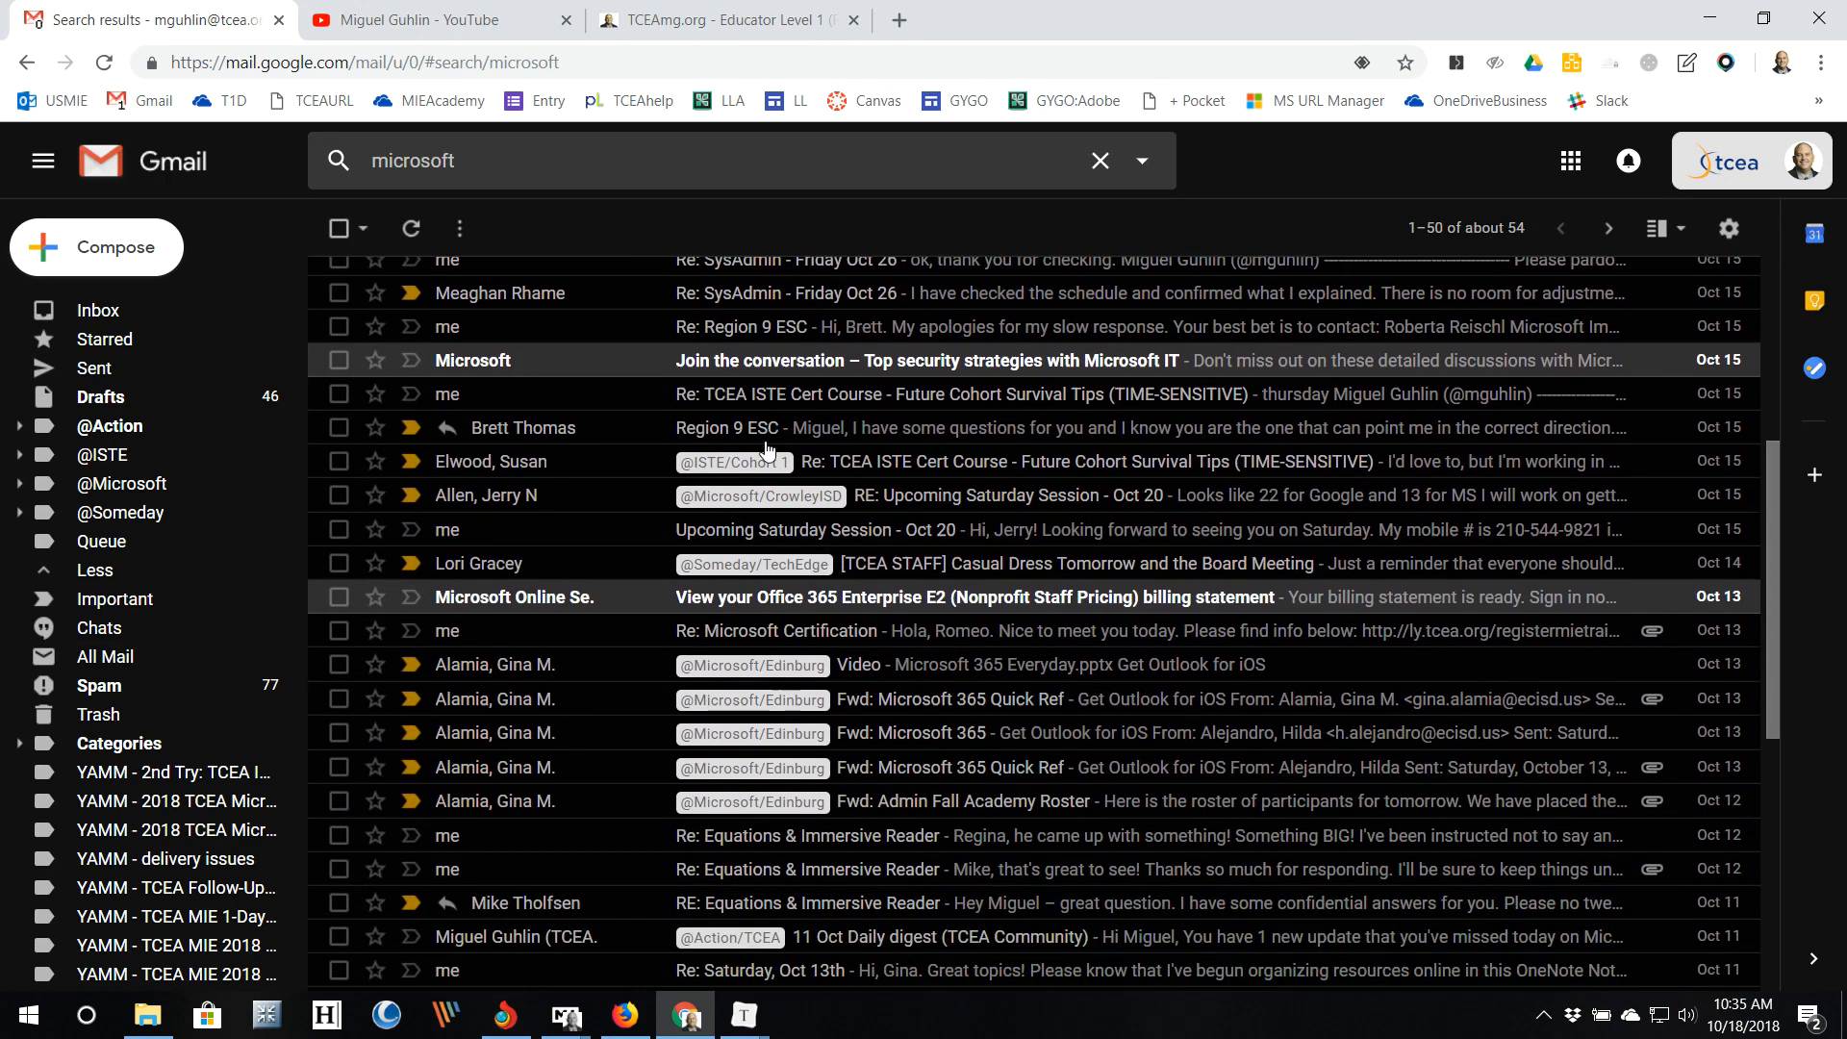
pyautogui.scroll(-6, 767, 448)
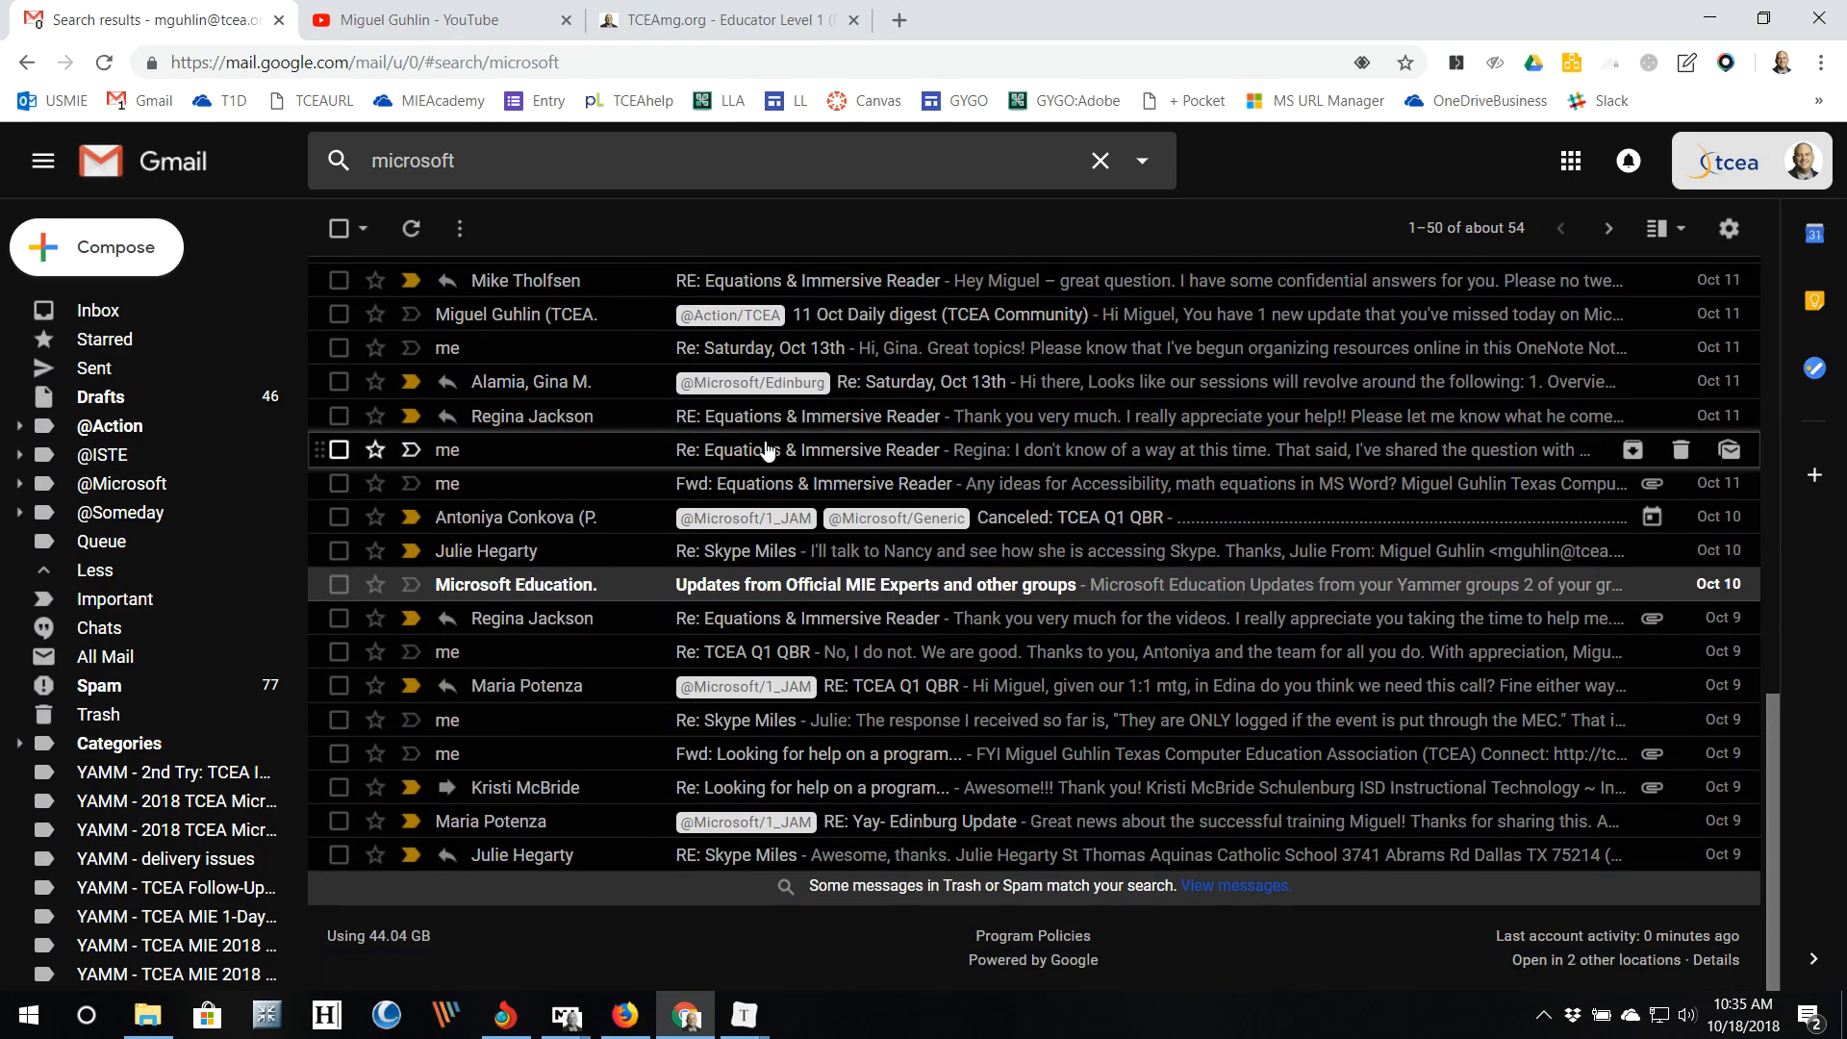
pyautogui.scroll(10, 767, 448)
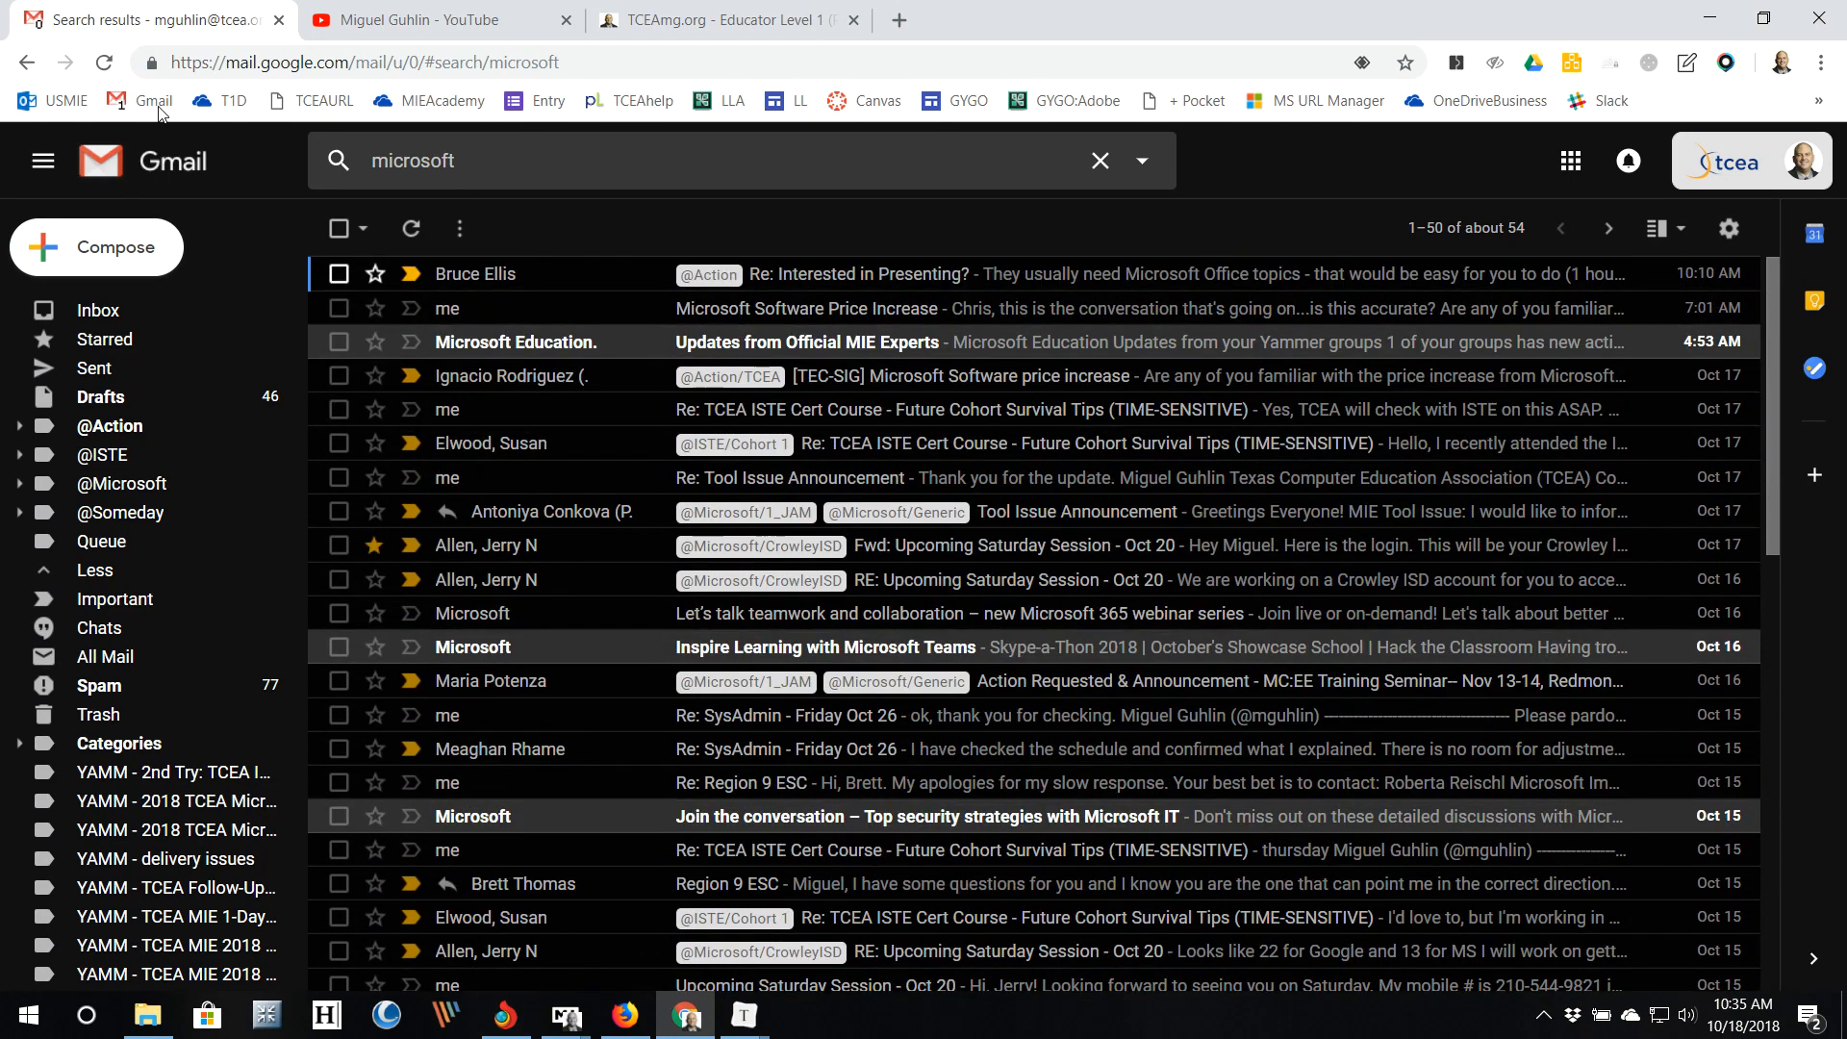
pyautogui.click(1100, 161)
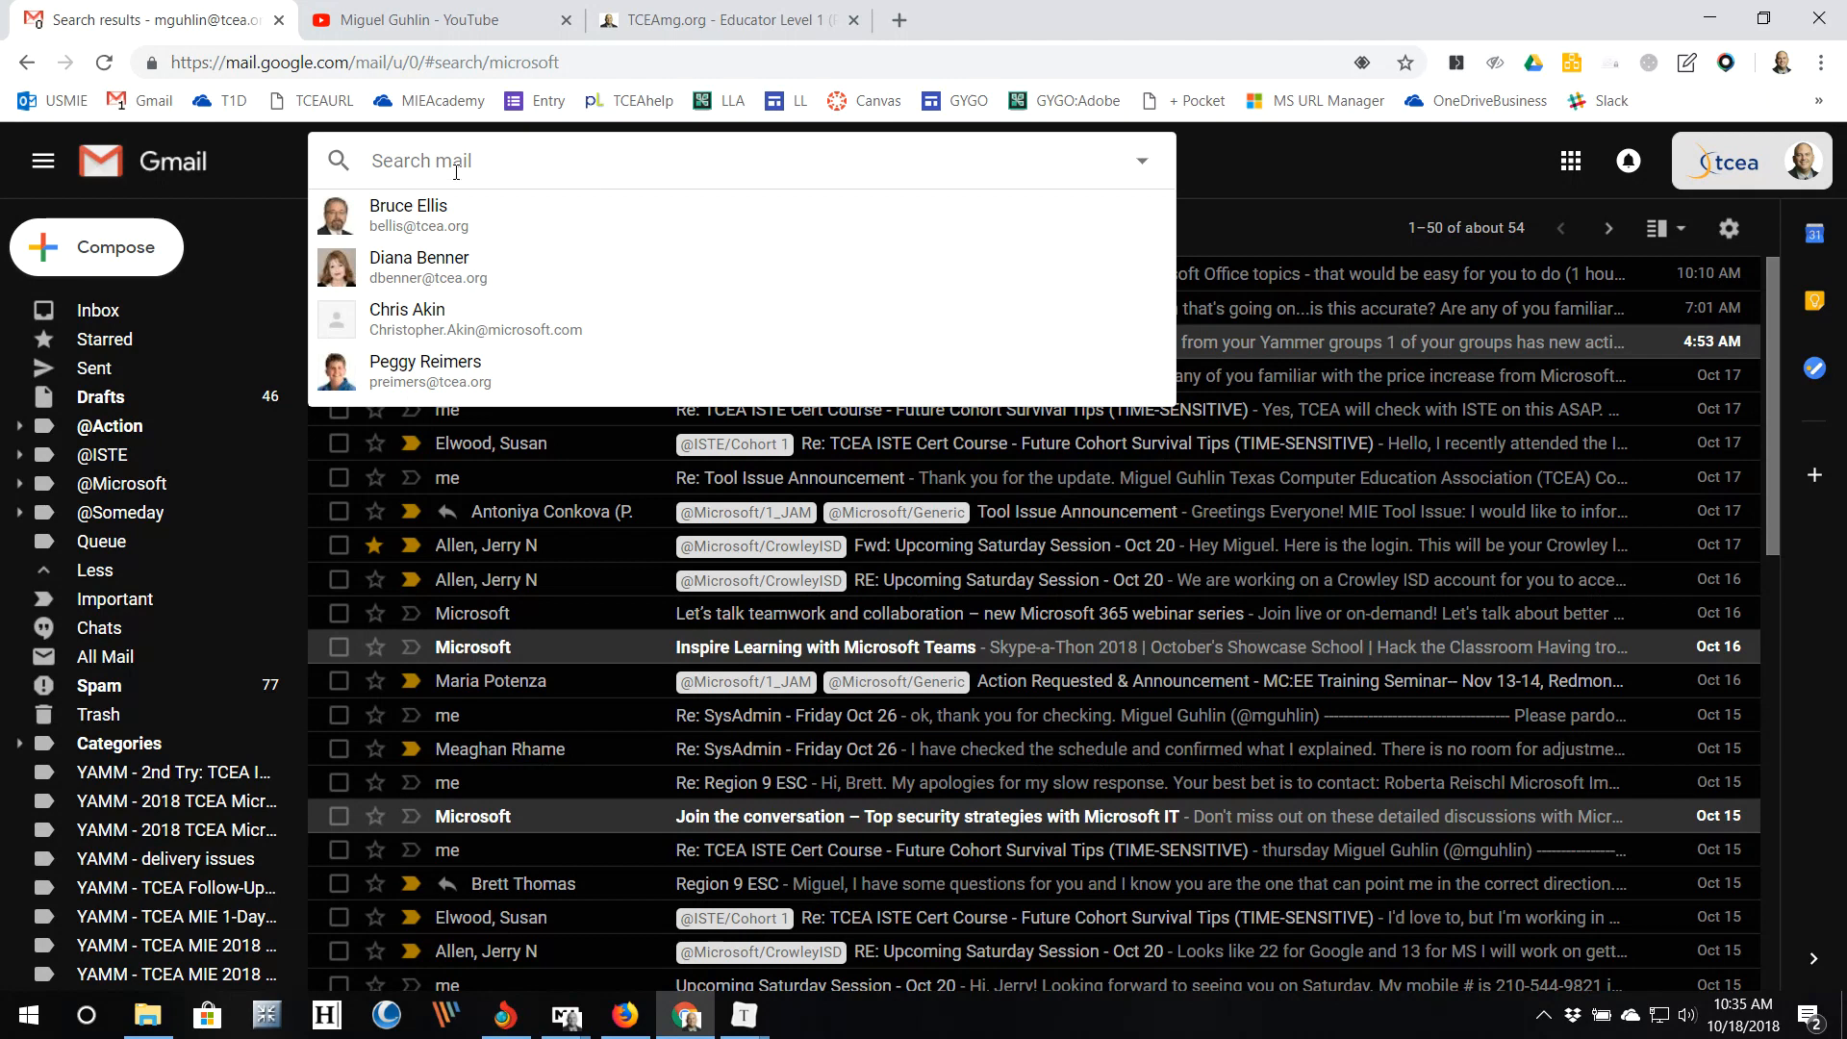
pyautogui.click(14, 60)
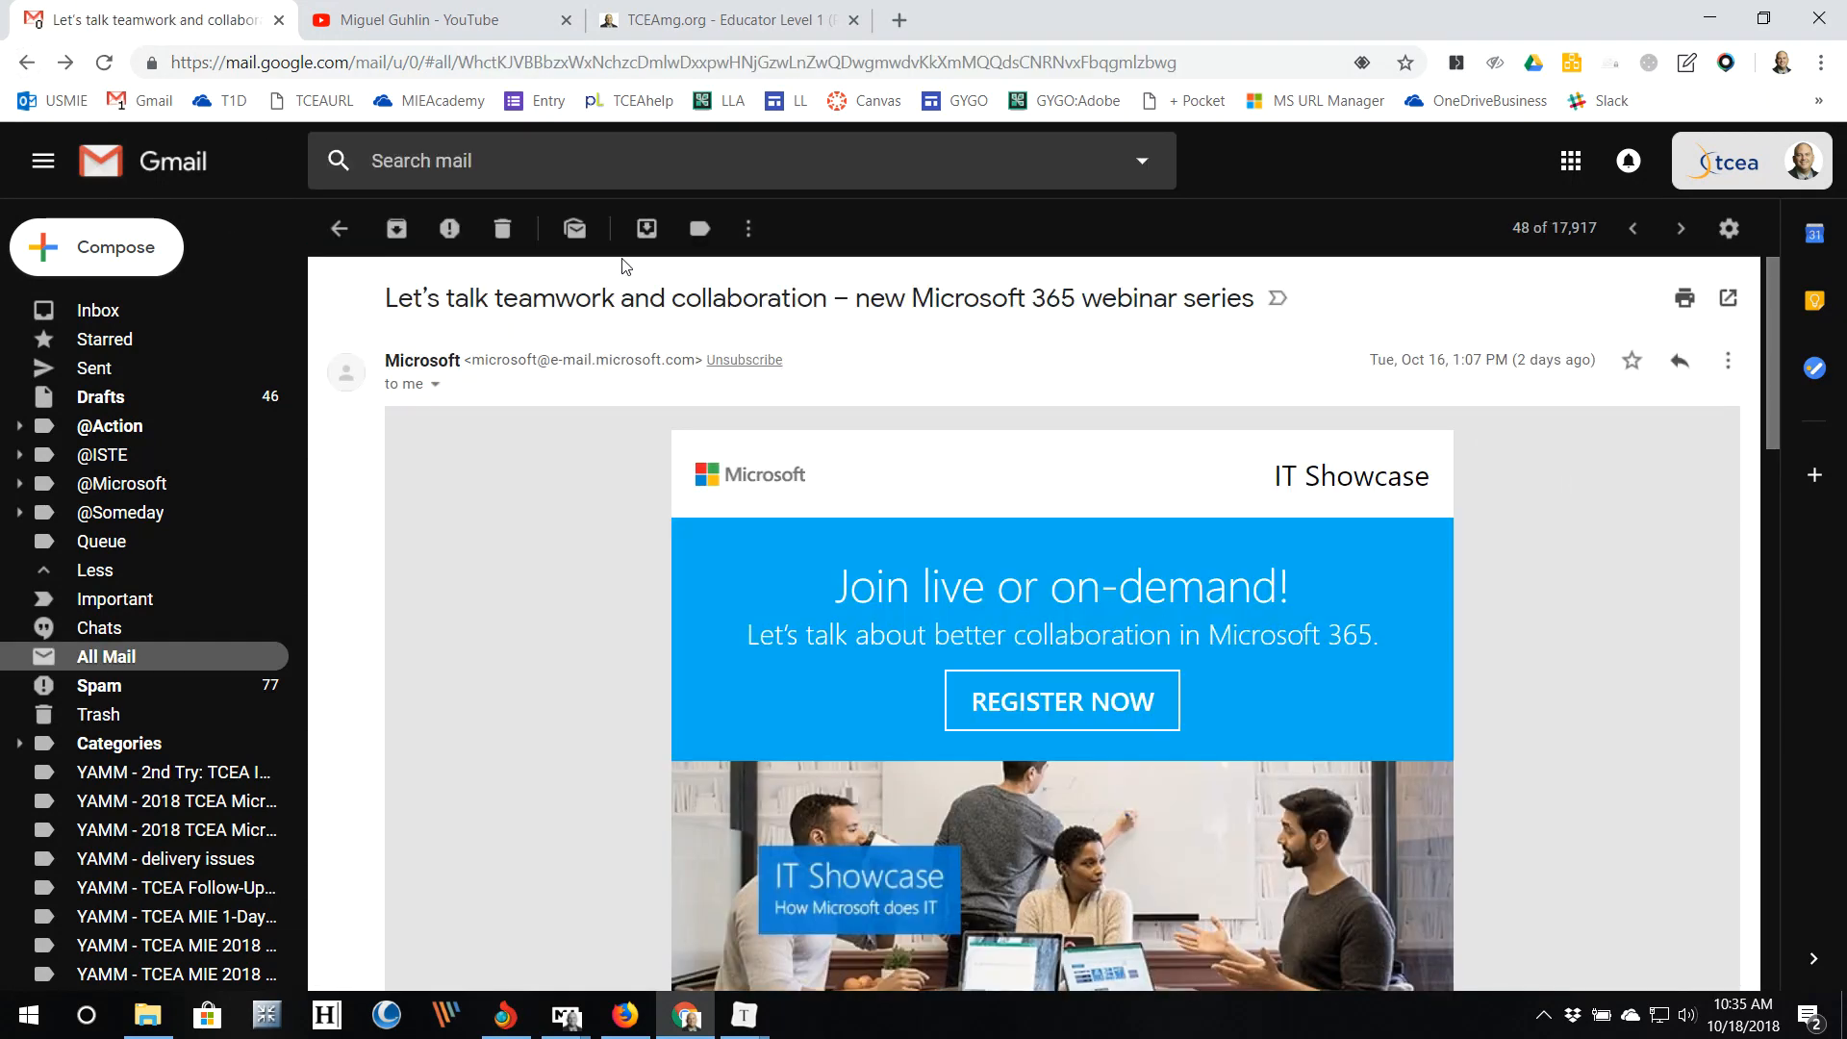
# Step: Search for 'microsoft has:attachment' and scroll through the roughly 54 results
pyautogui.click(438, 170)
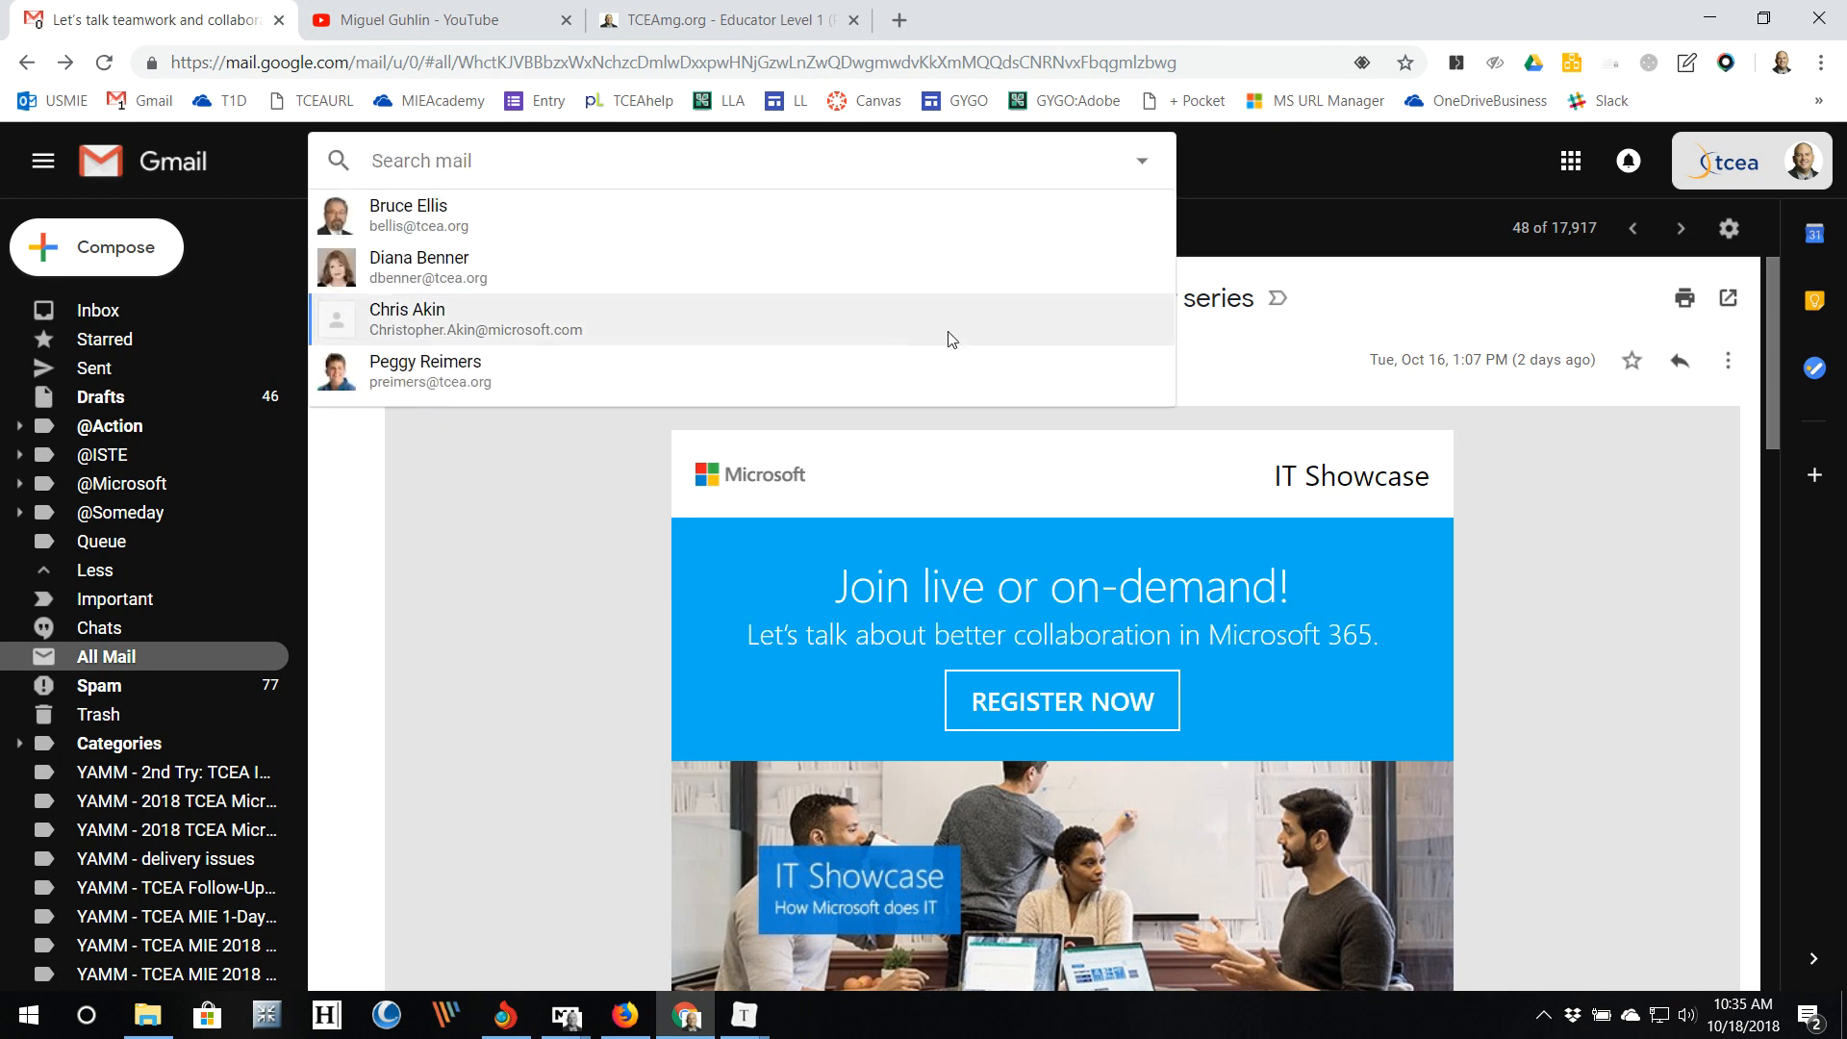
pyautogui.write('microsoft')
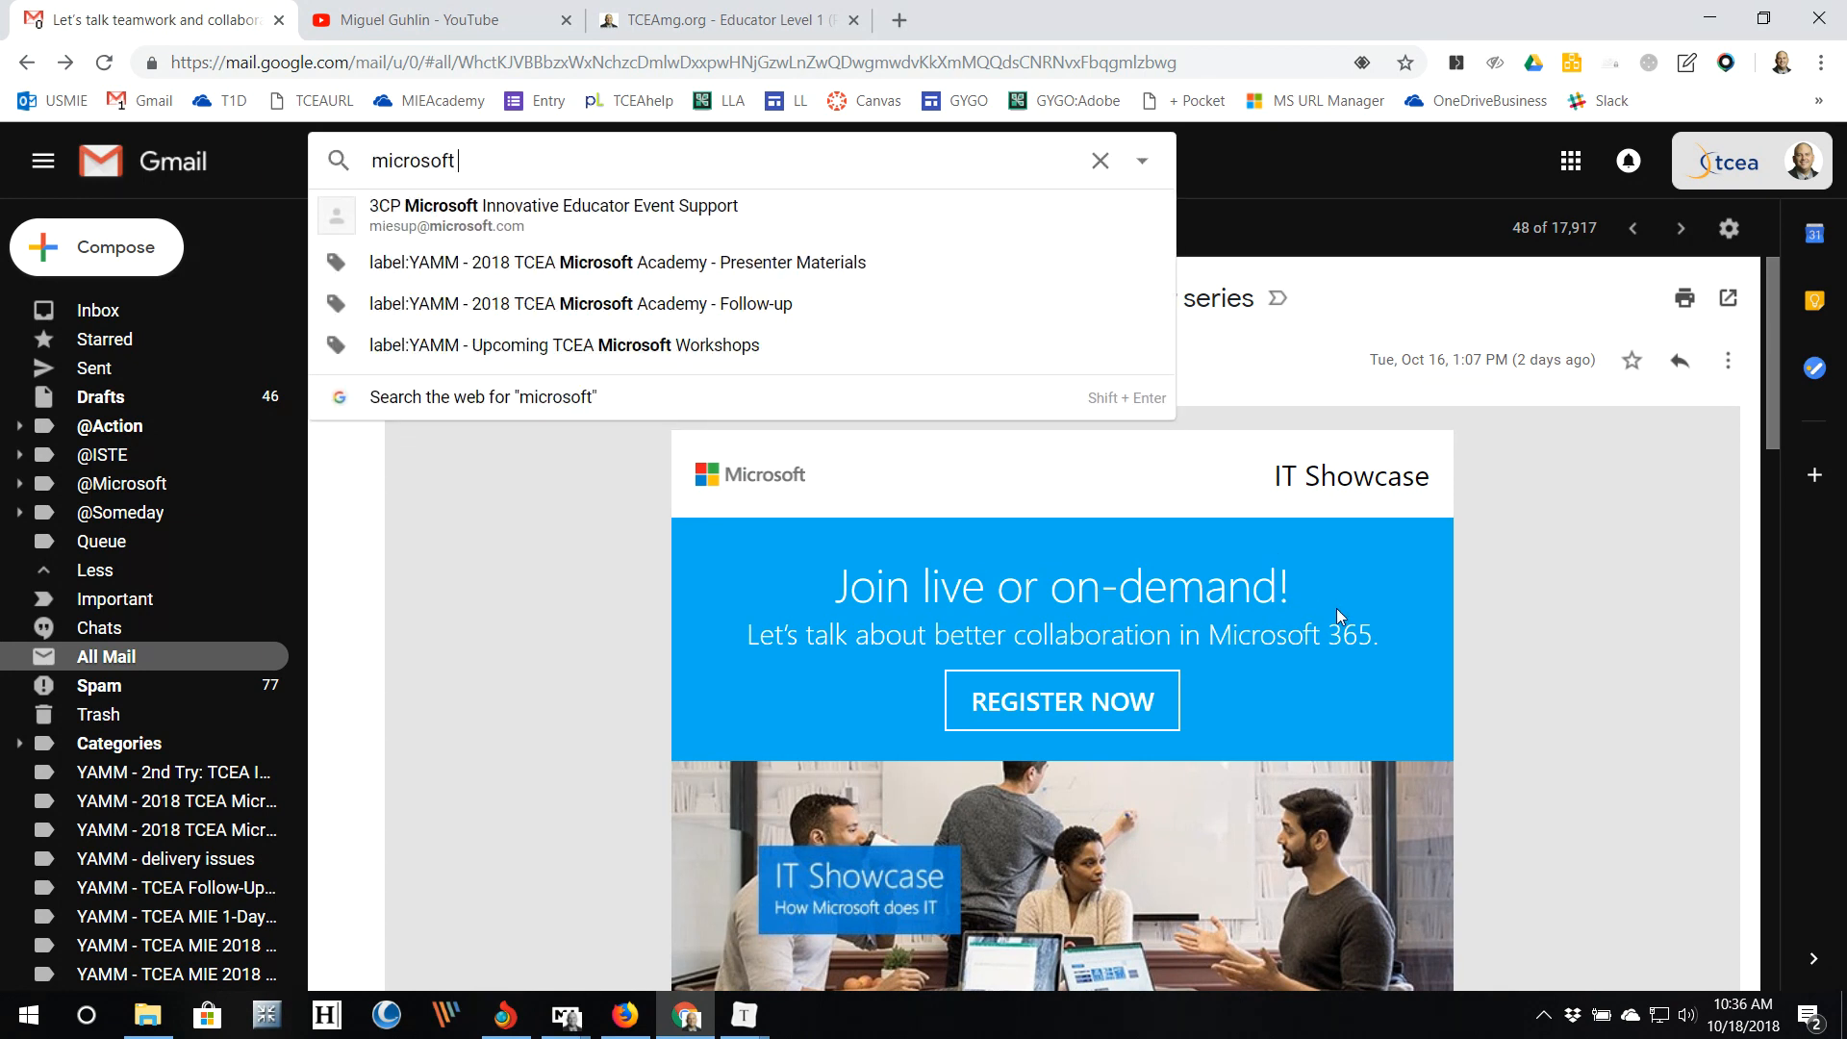
pyautogui.write(' has:')
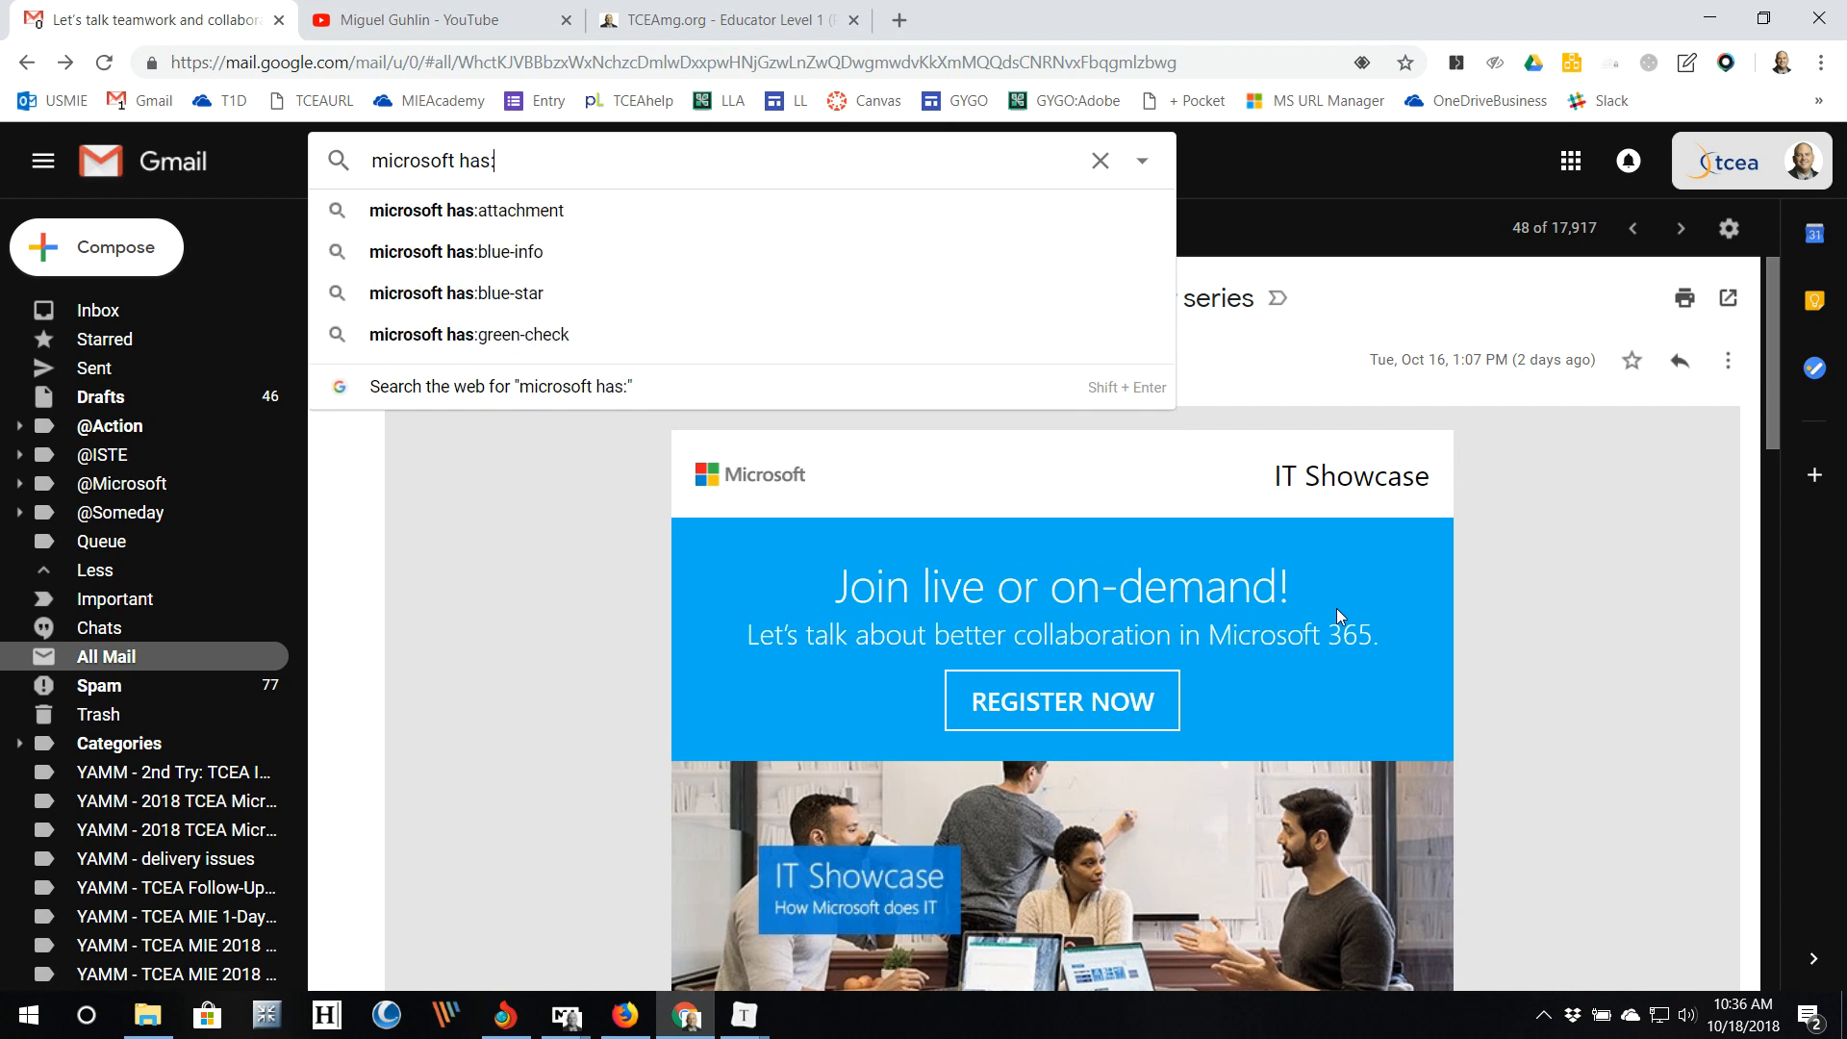
pyautogui.write('attachment')
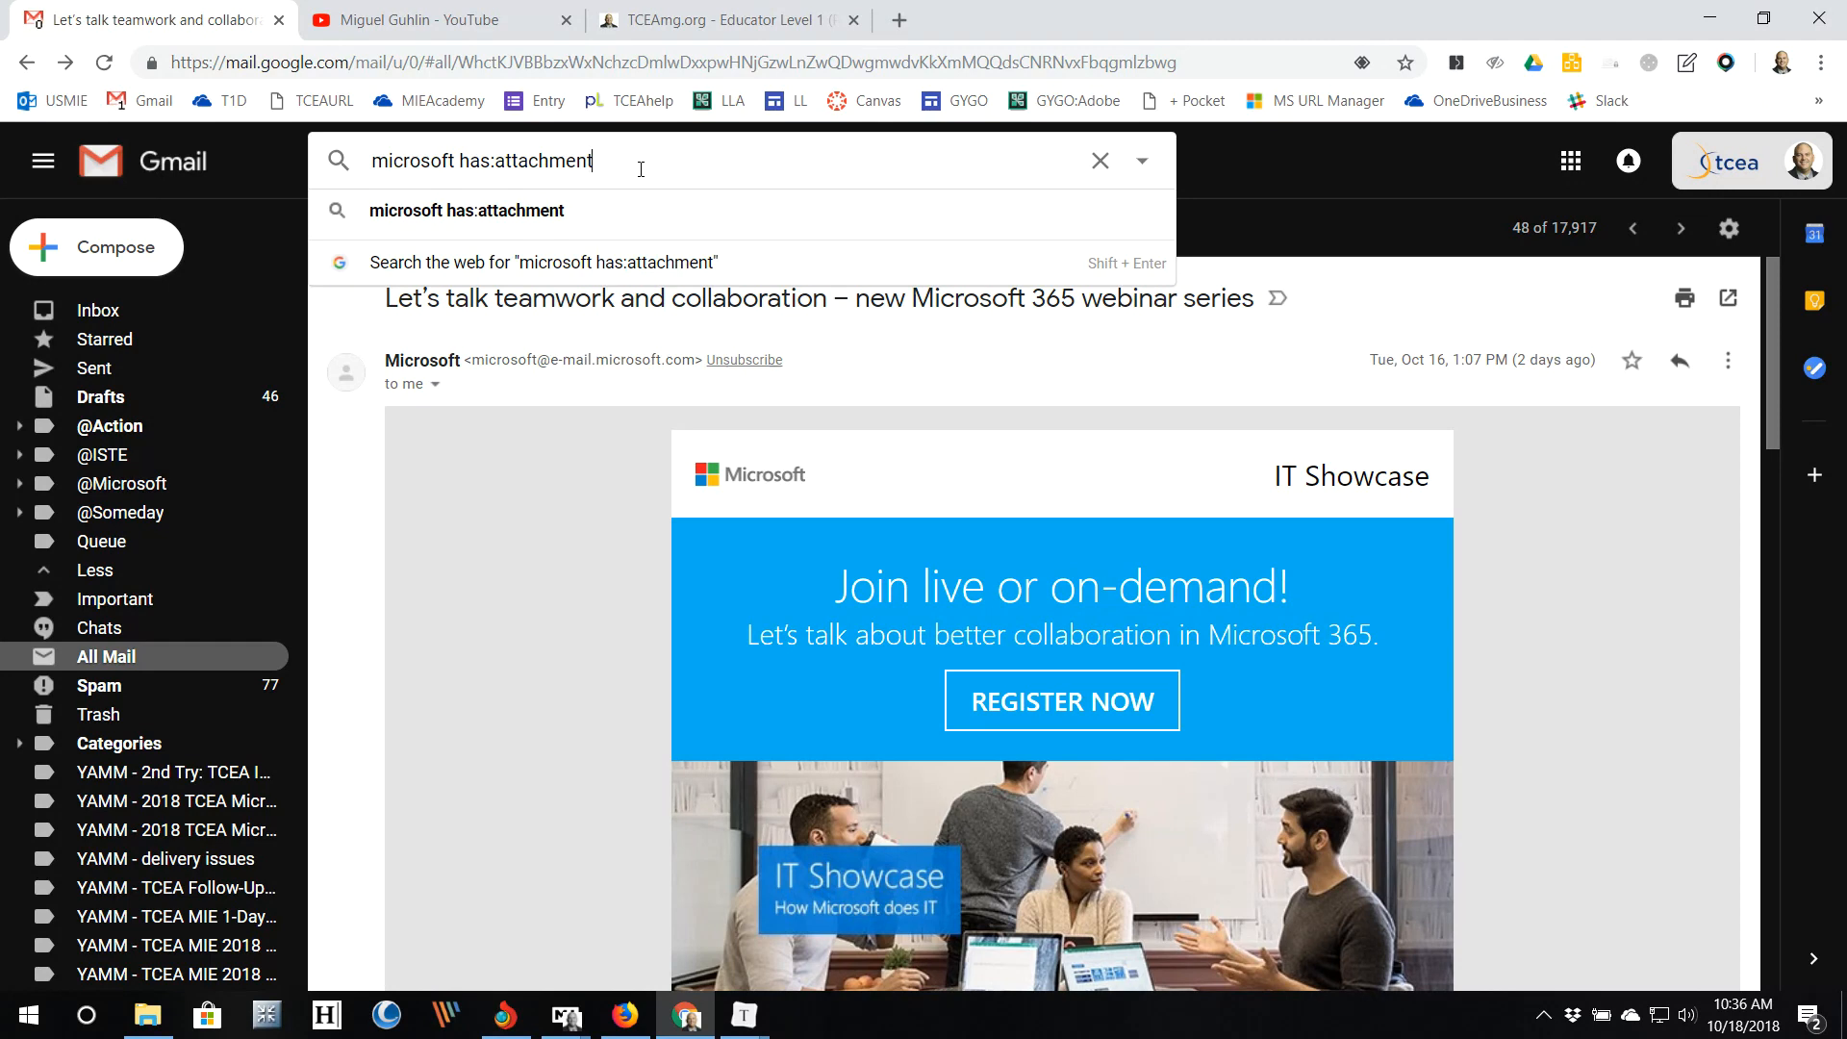
pyautogui.press('Return')
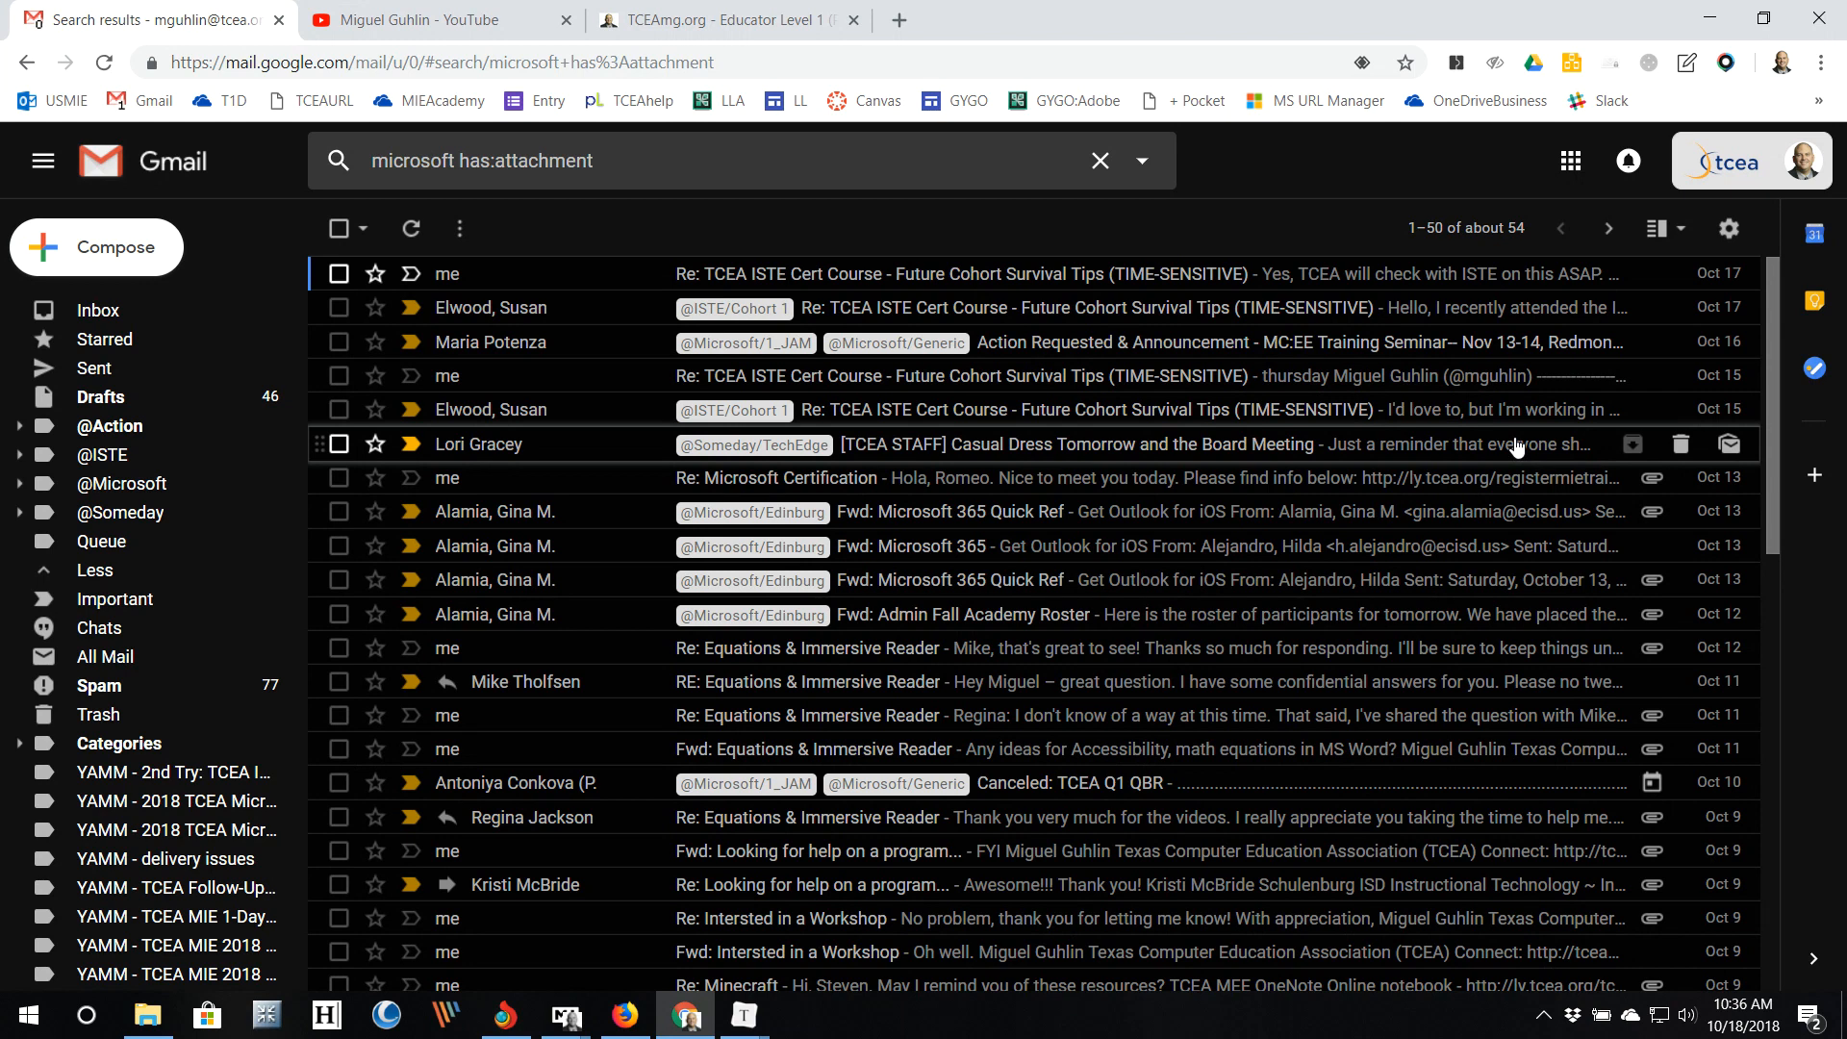
pyautogui.scroll(-3, 1246, 552)
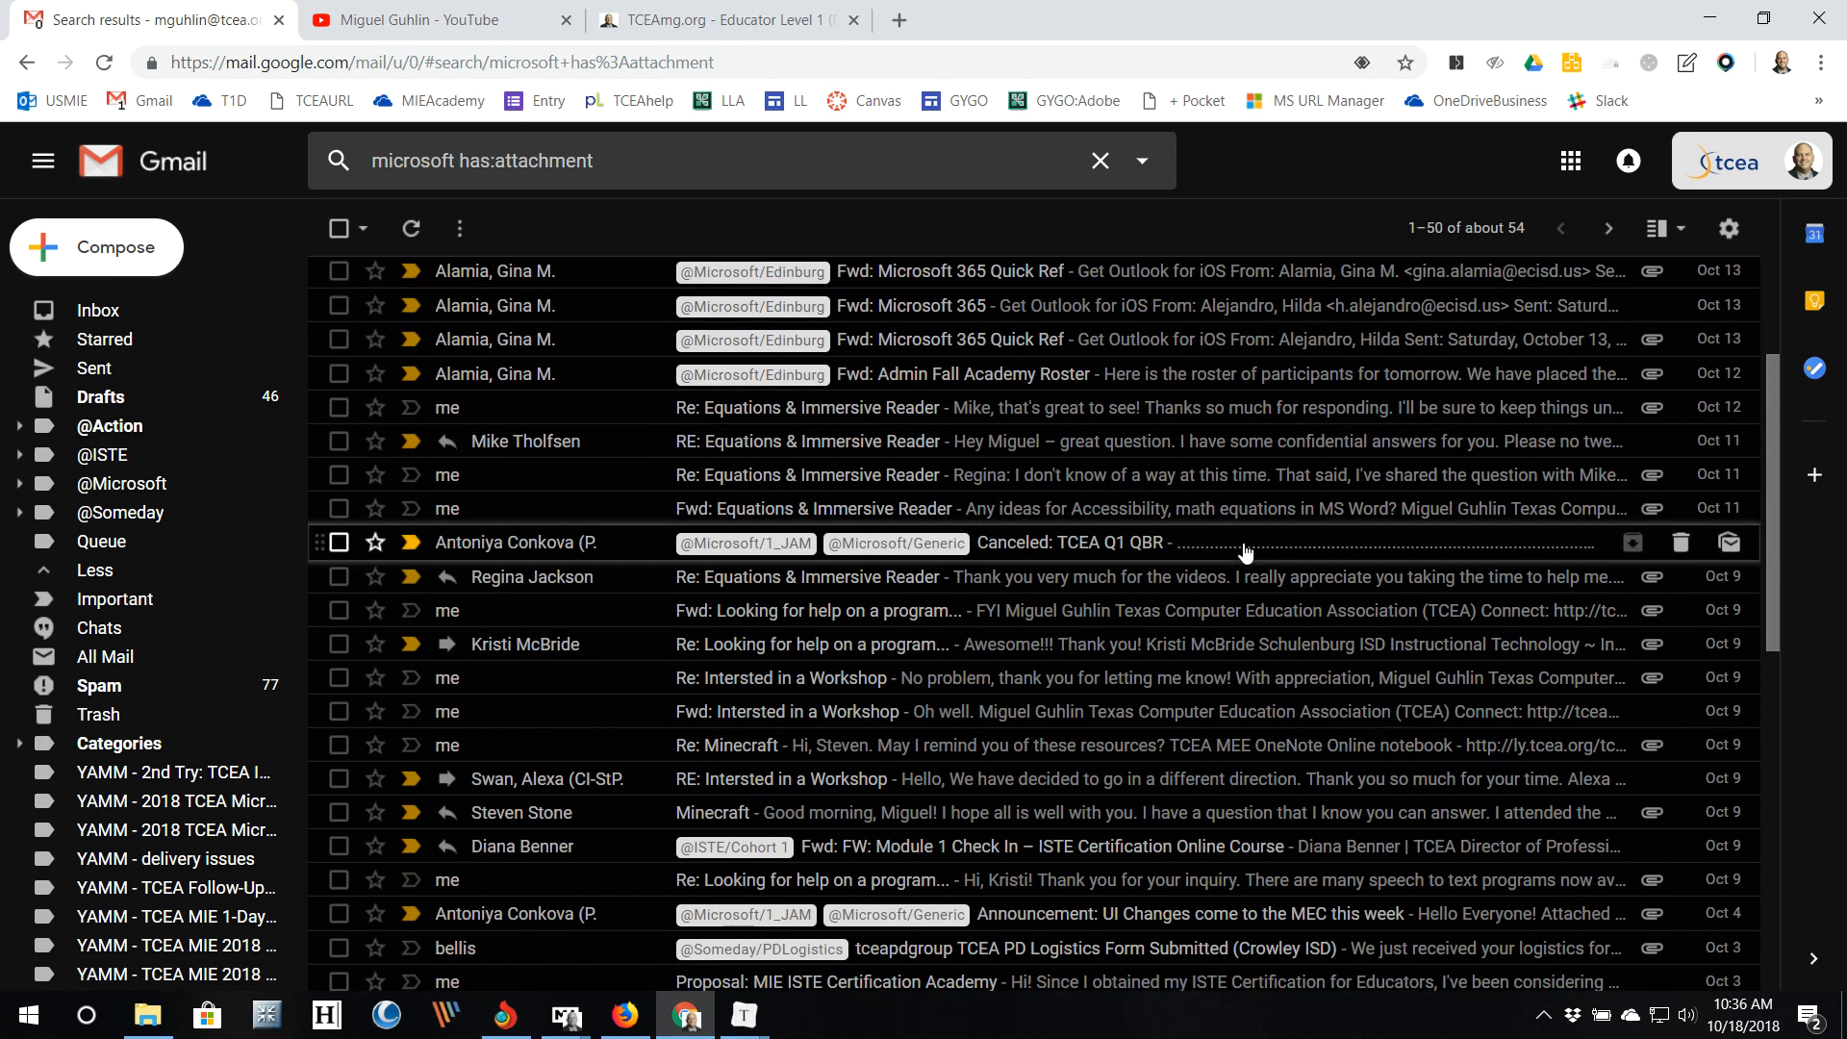
pyautogui.scroll(-1, 1246, 552)
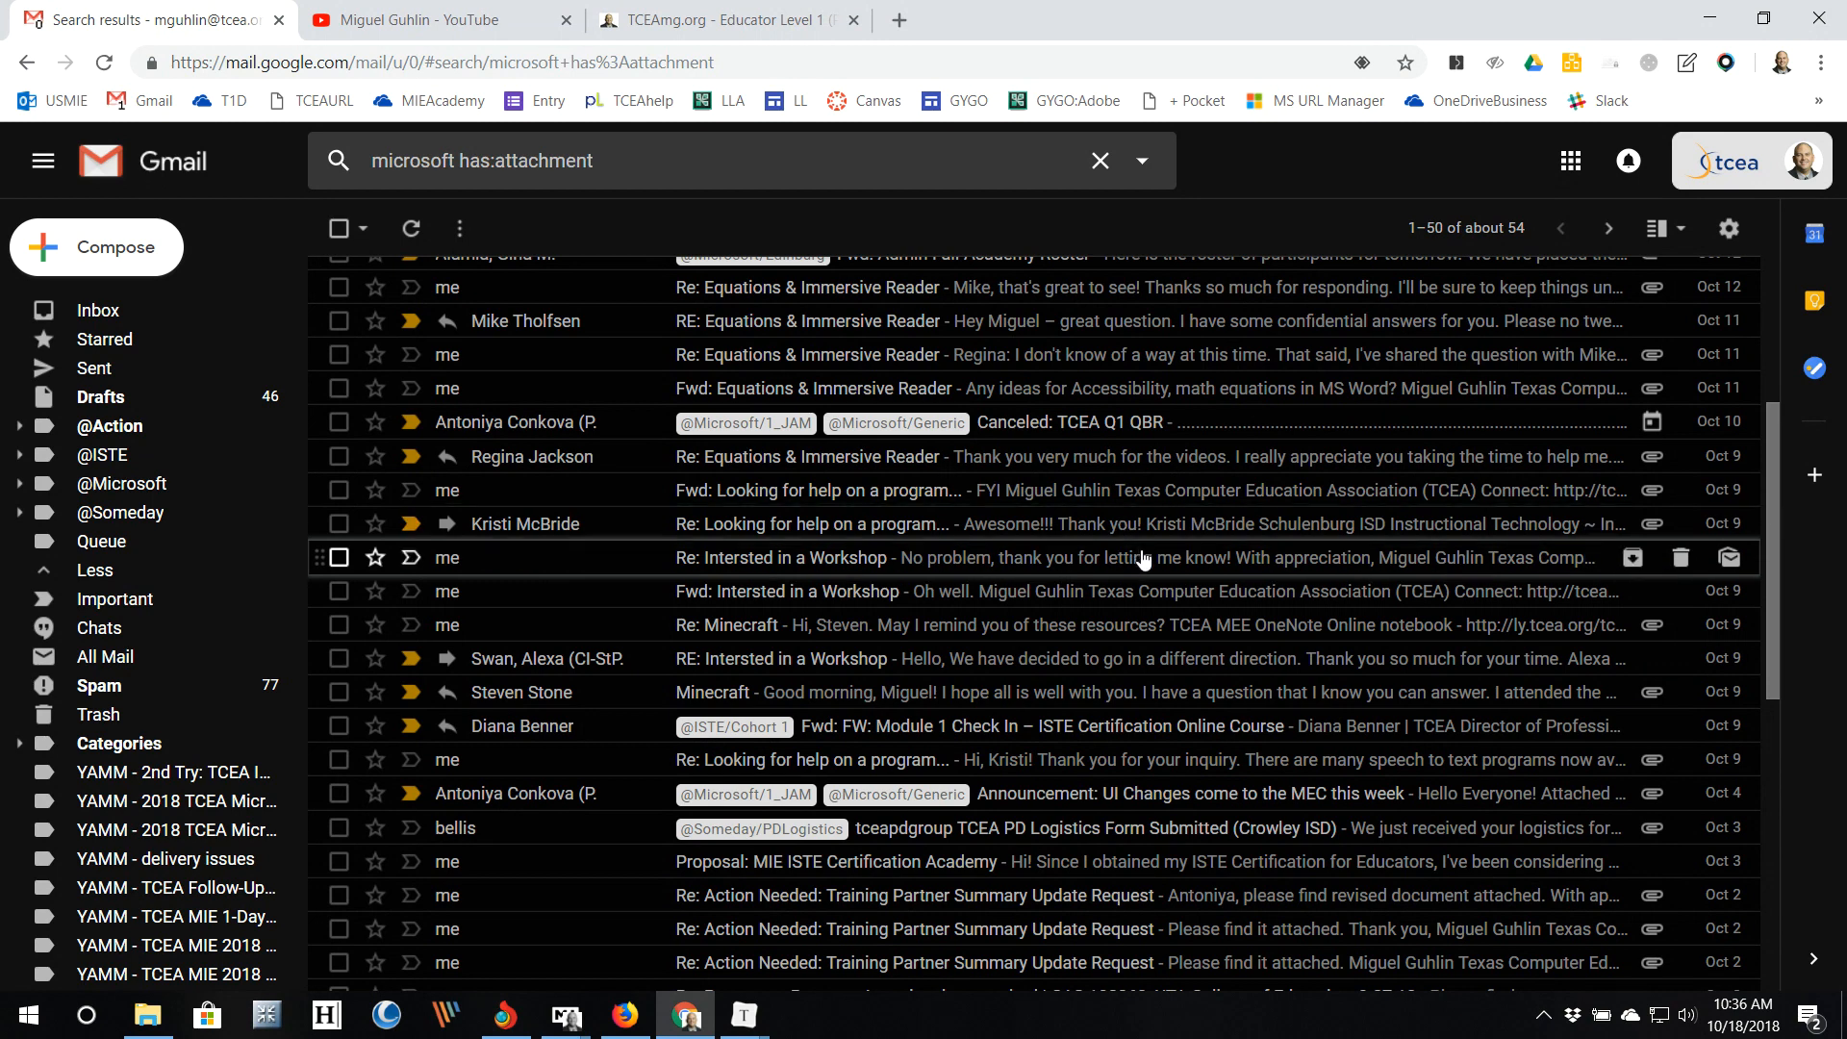
pyautogui.scroll(4, 909, 515)
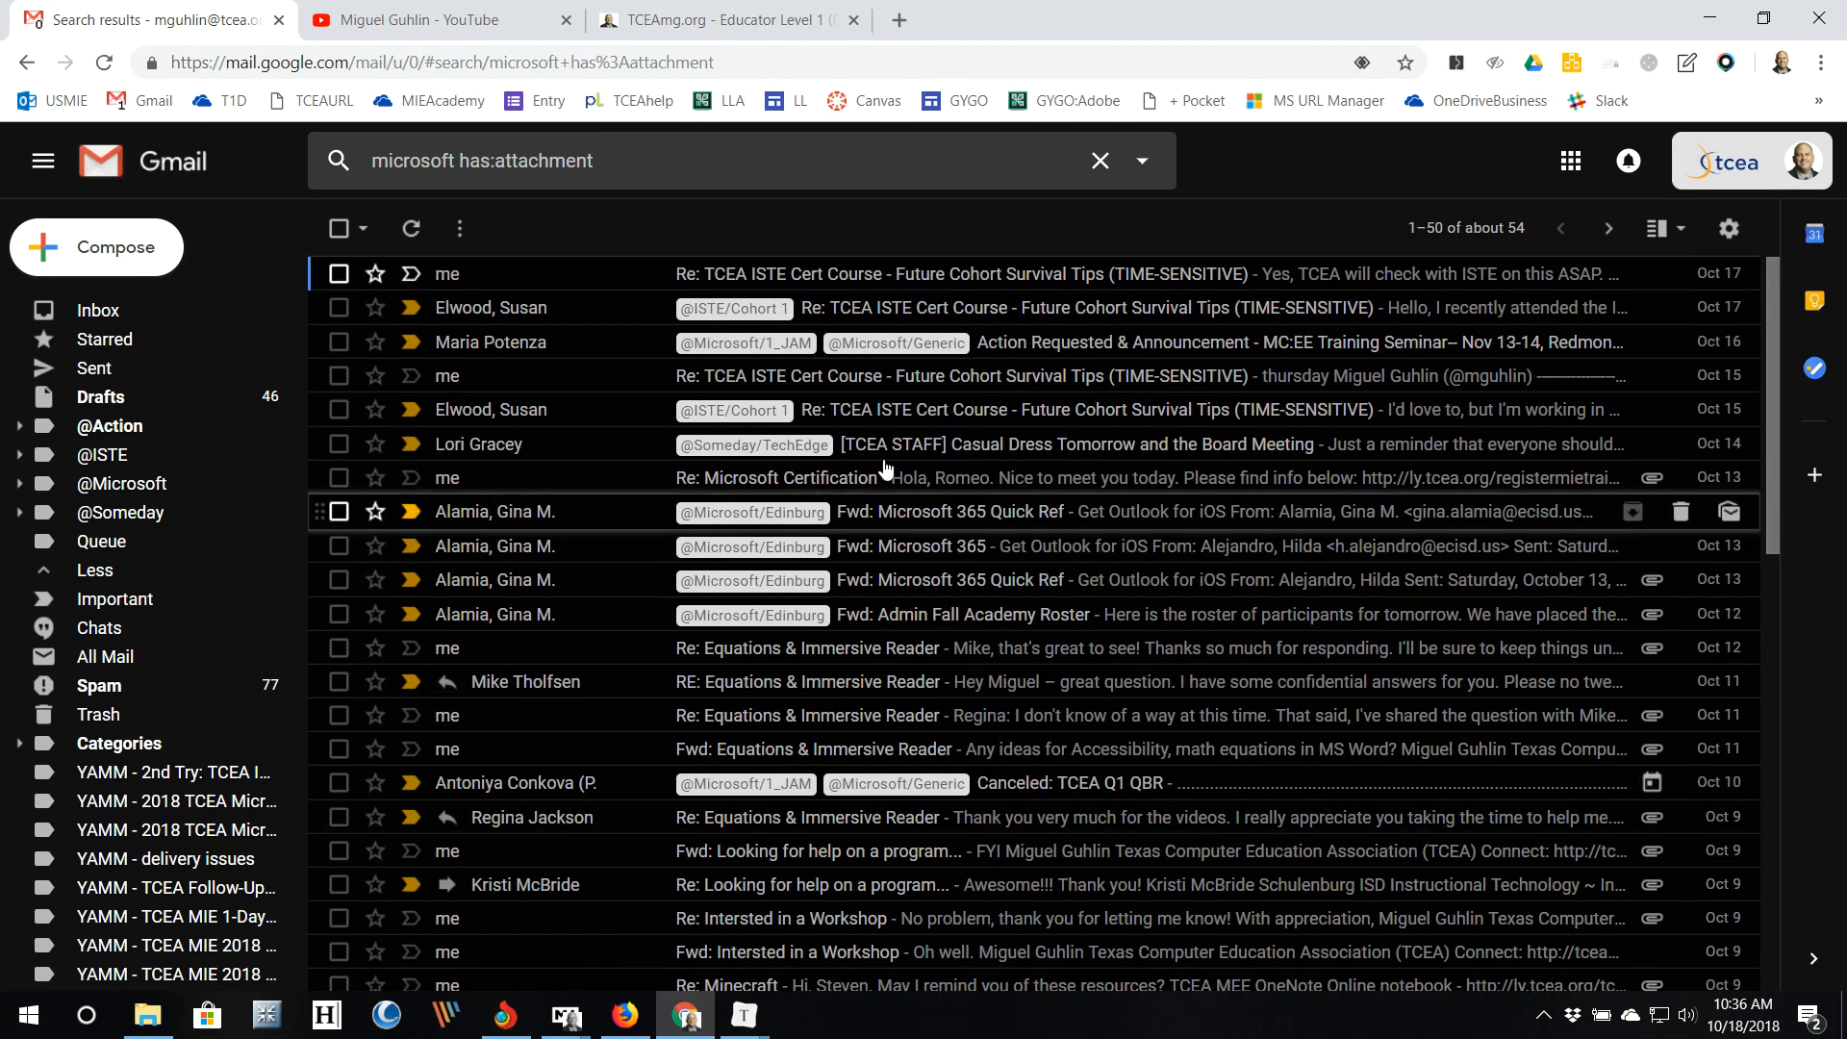
# Step: Erase the attachment search query and return to the All Mail list
pyautogui.click(630, 159)
pyautogui.press('BackSpace')
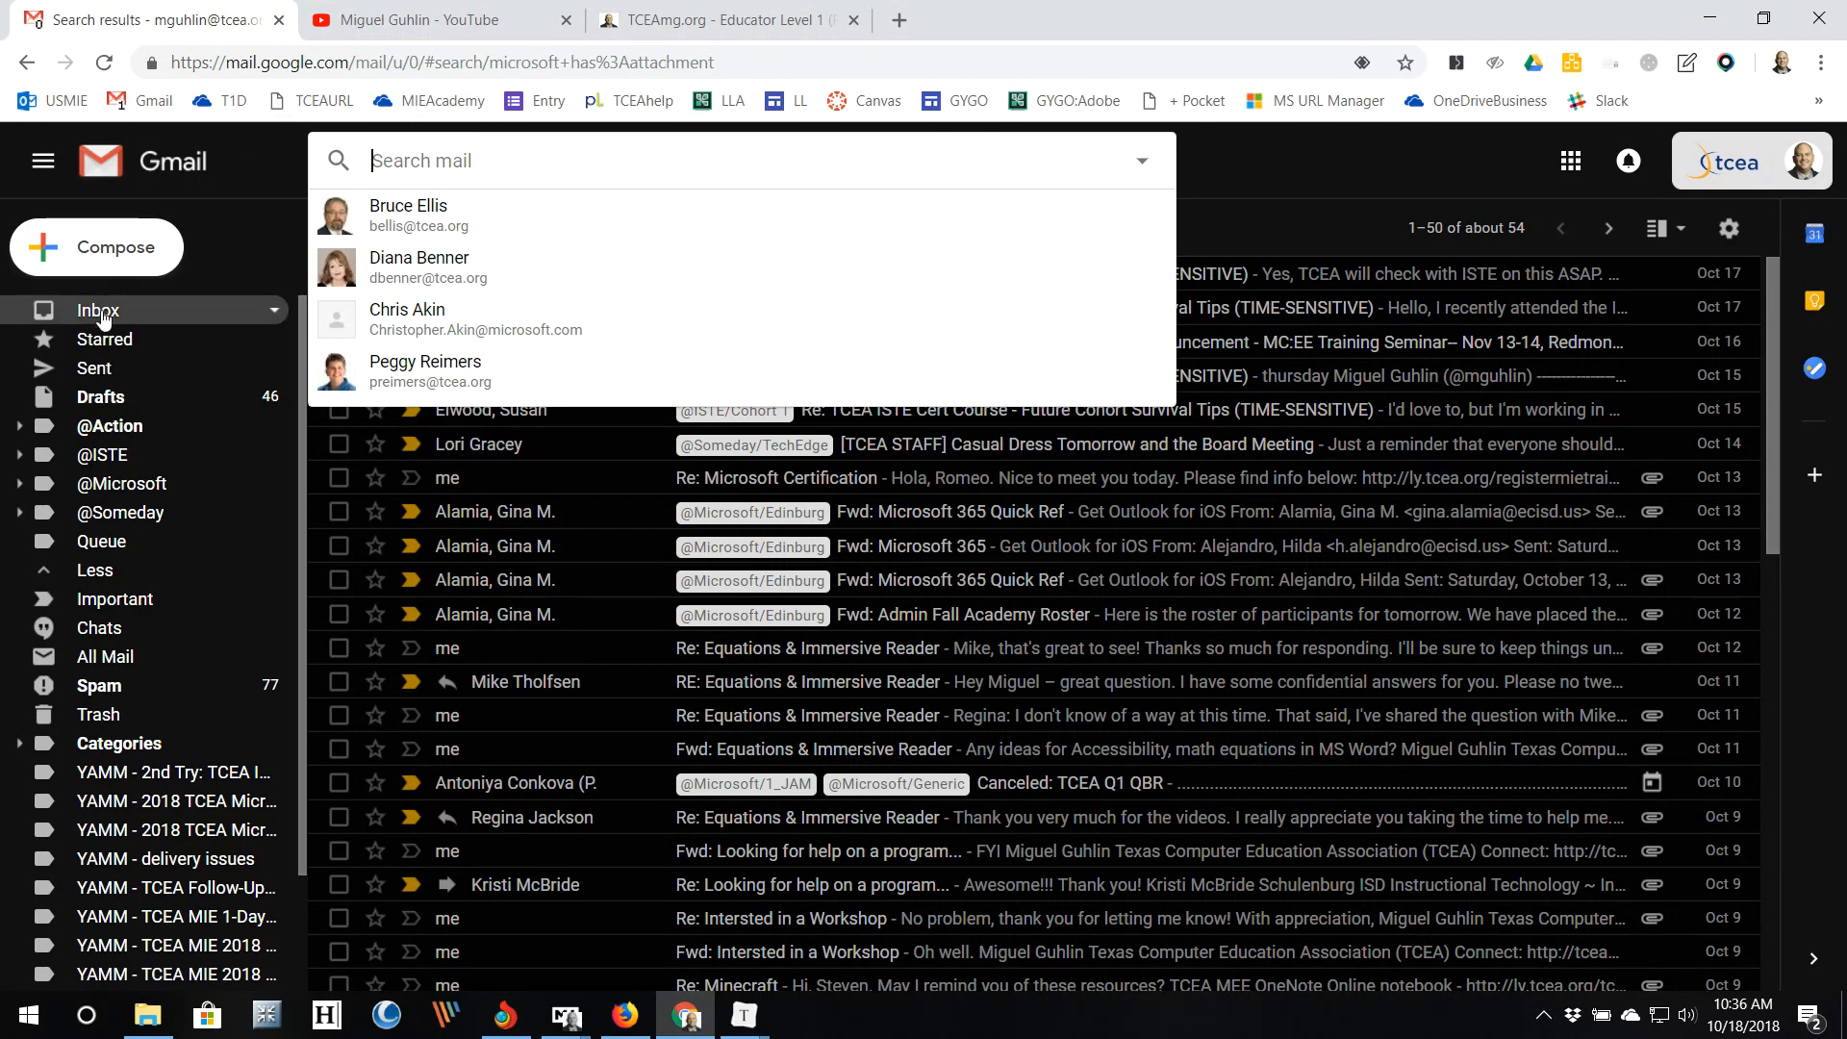
pyautogui.click(111, 658)
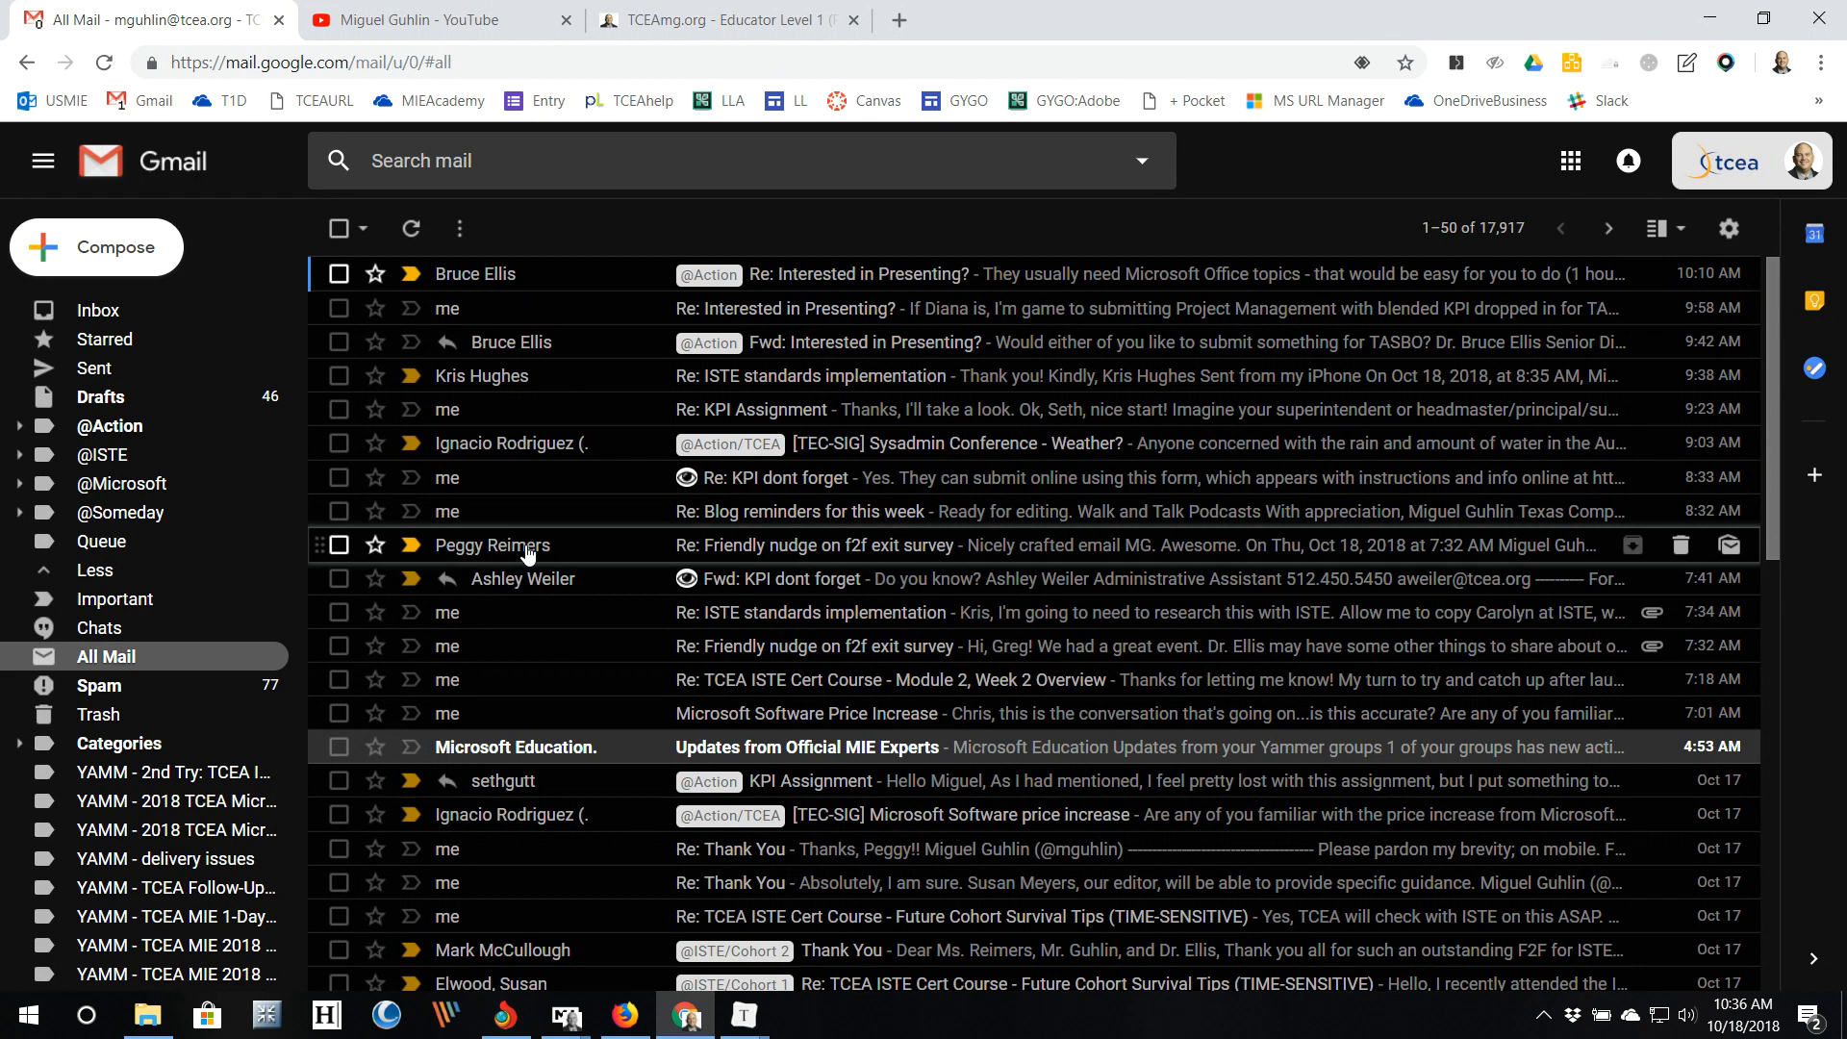
# Step: Search for the colleague's e-mail address to list all their conversations
pyautogui.click(385, 160)
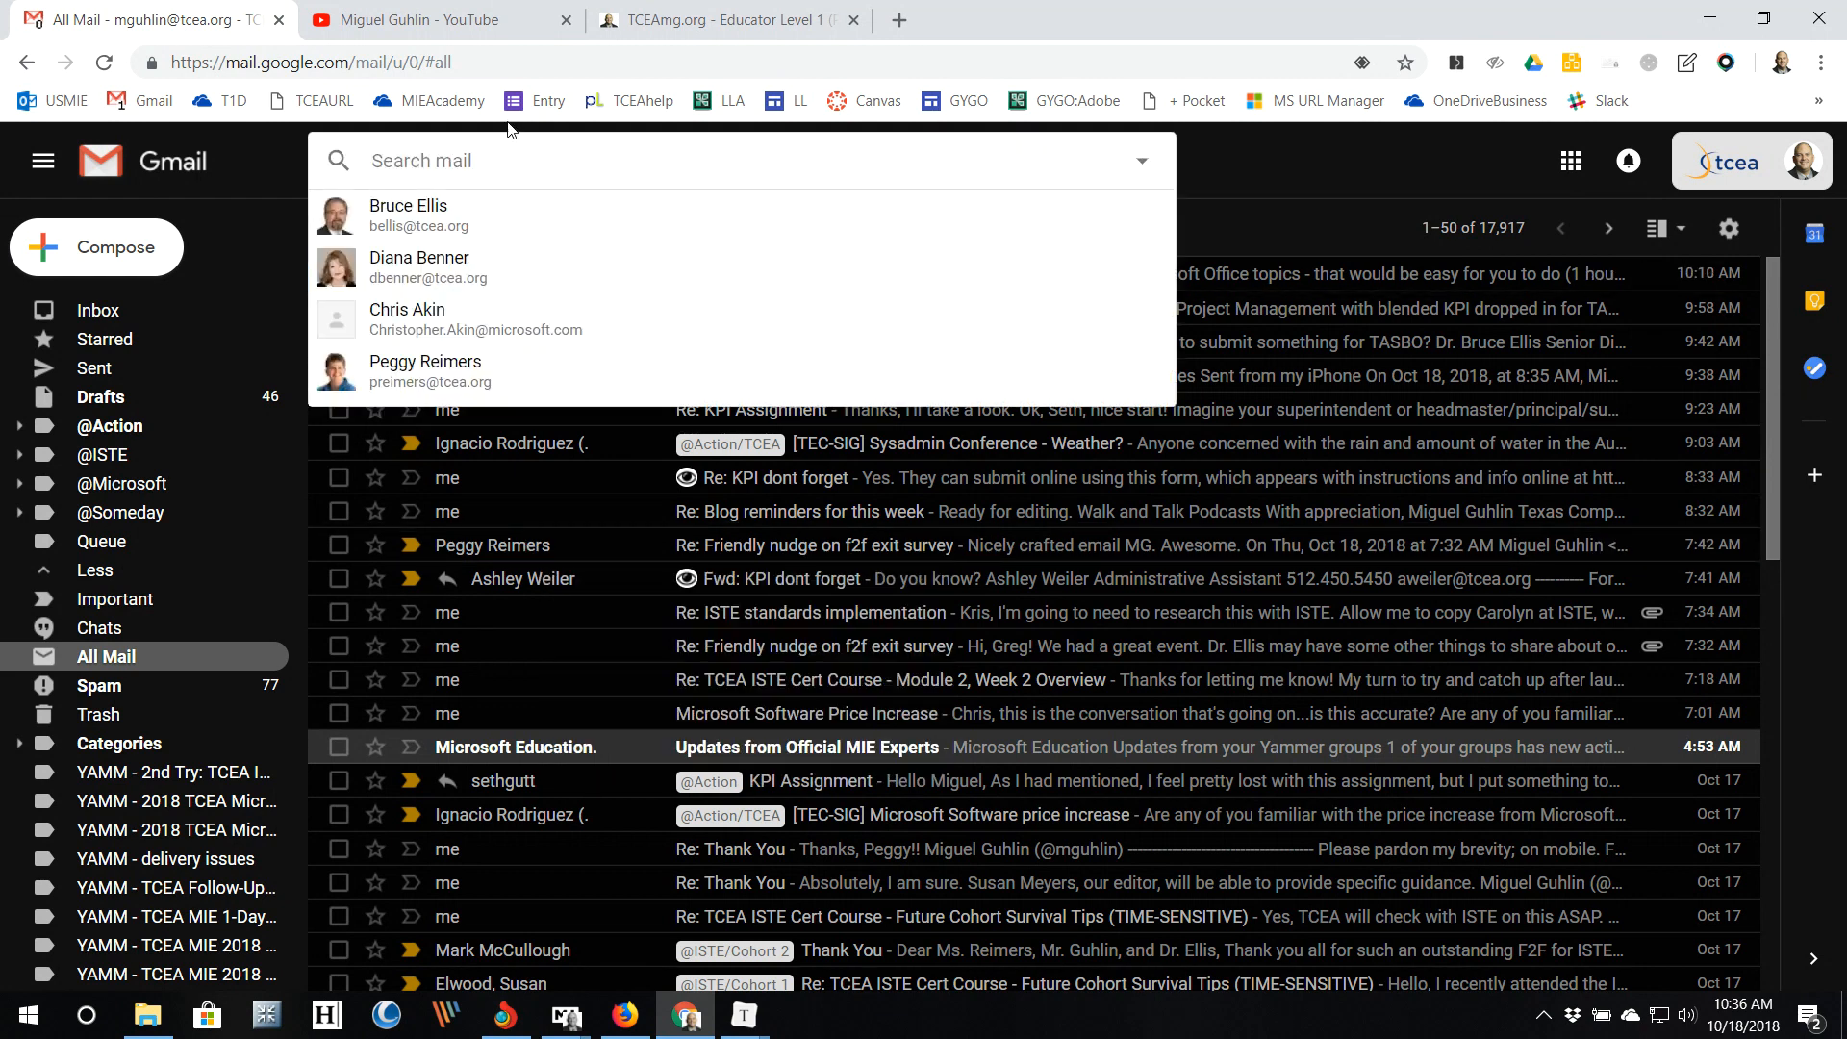
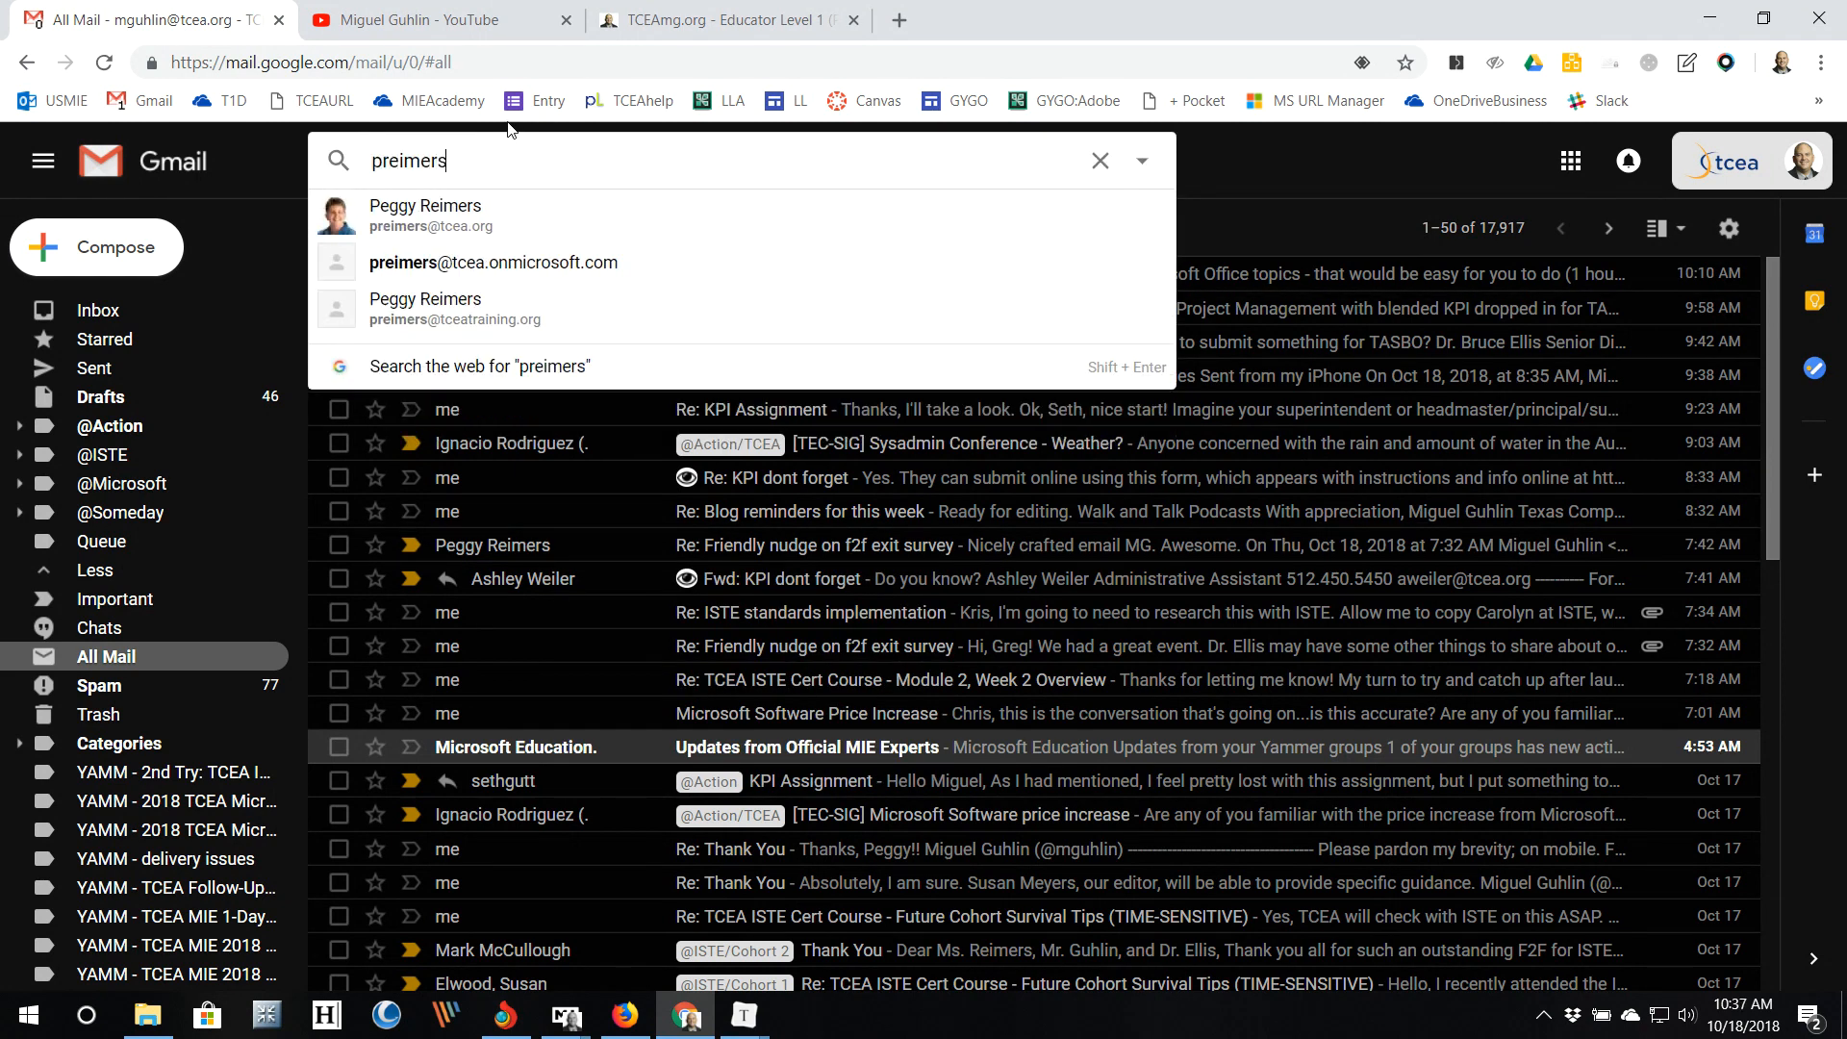
pyautogui.press('Return')
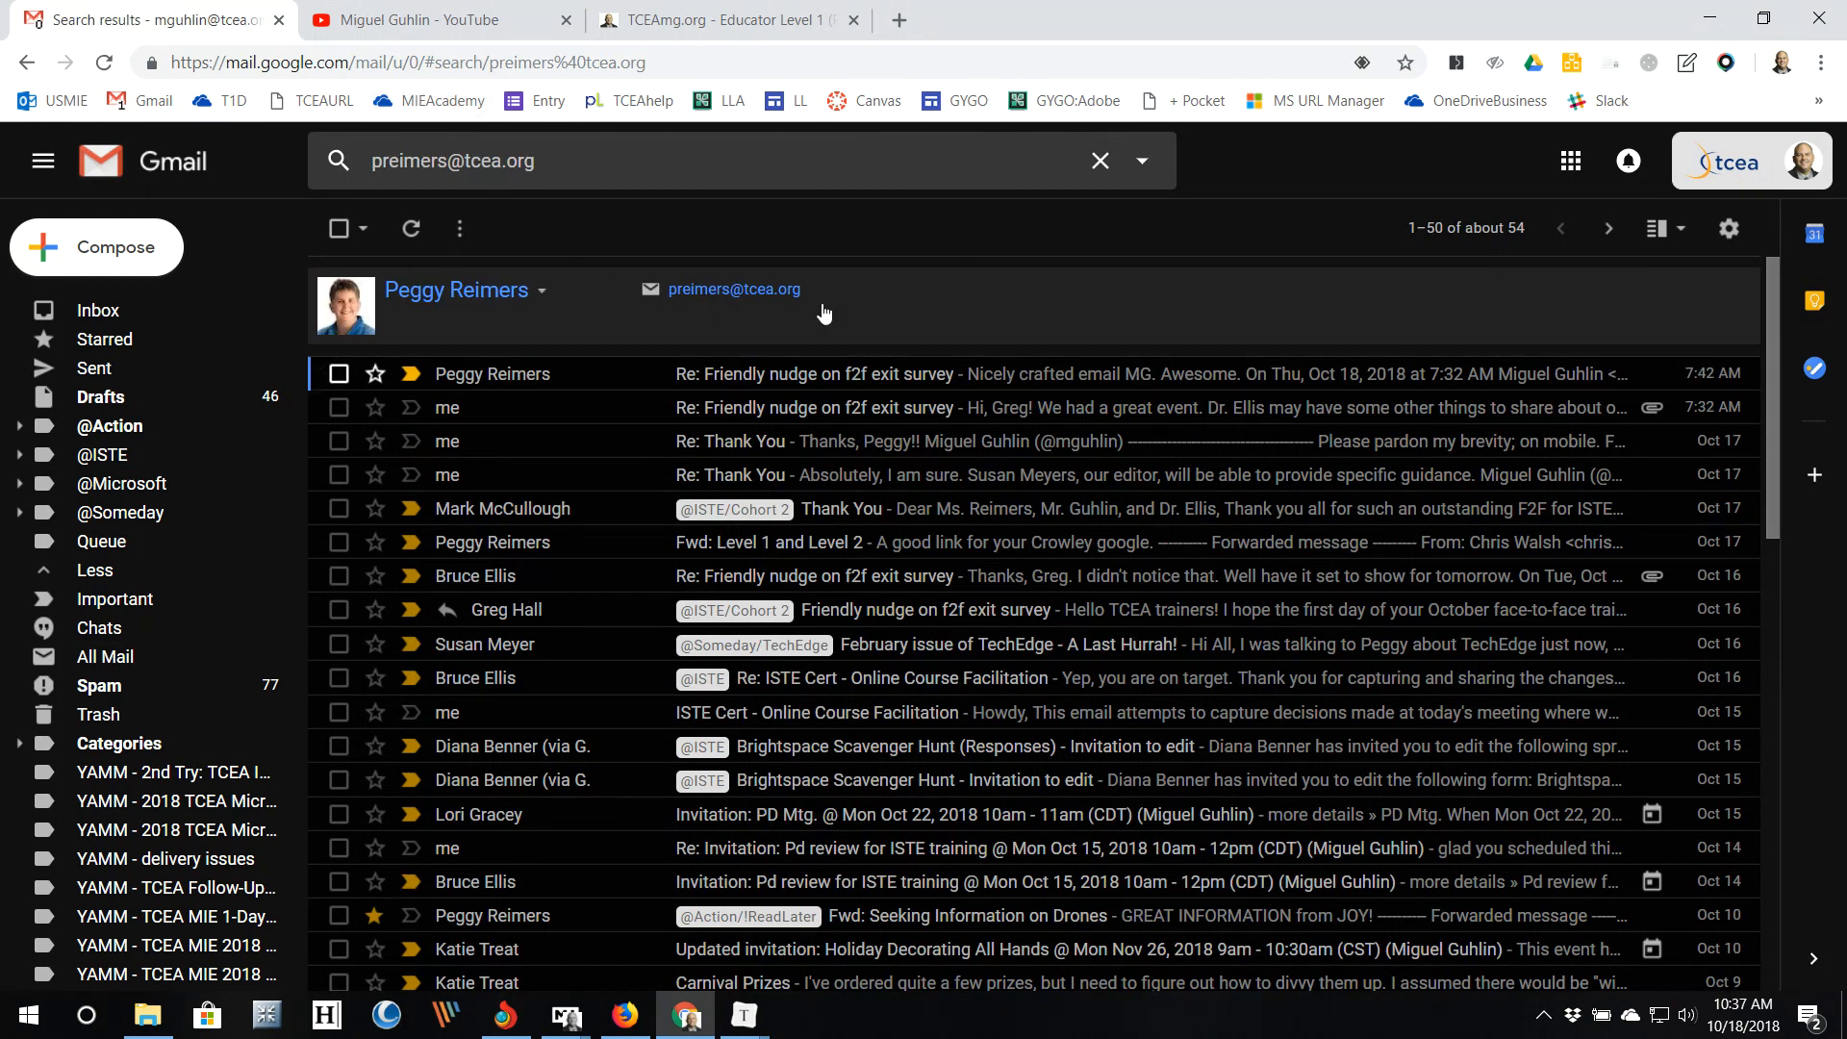
pyautogui.click(652, 161)
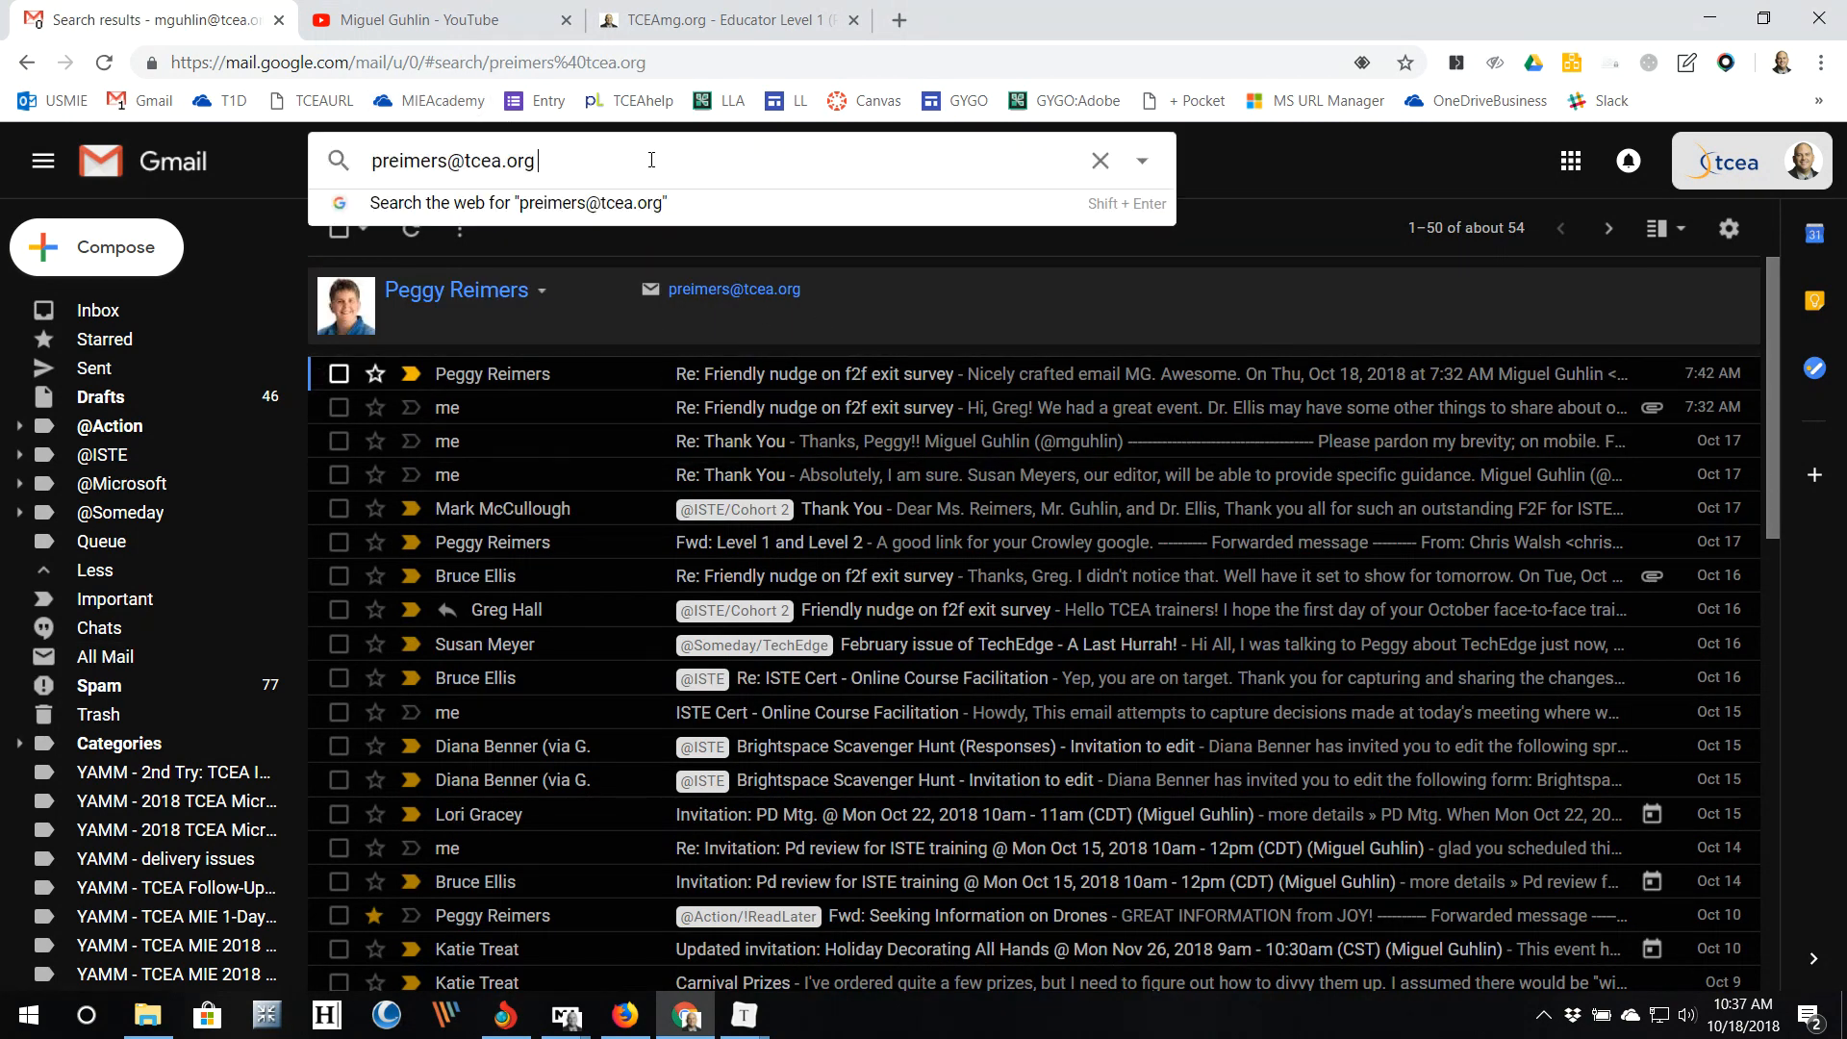
pyautogui.click(1306, 241)
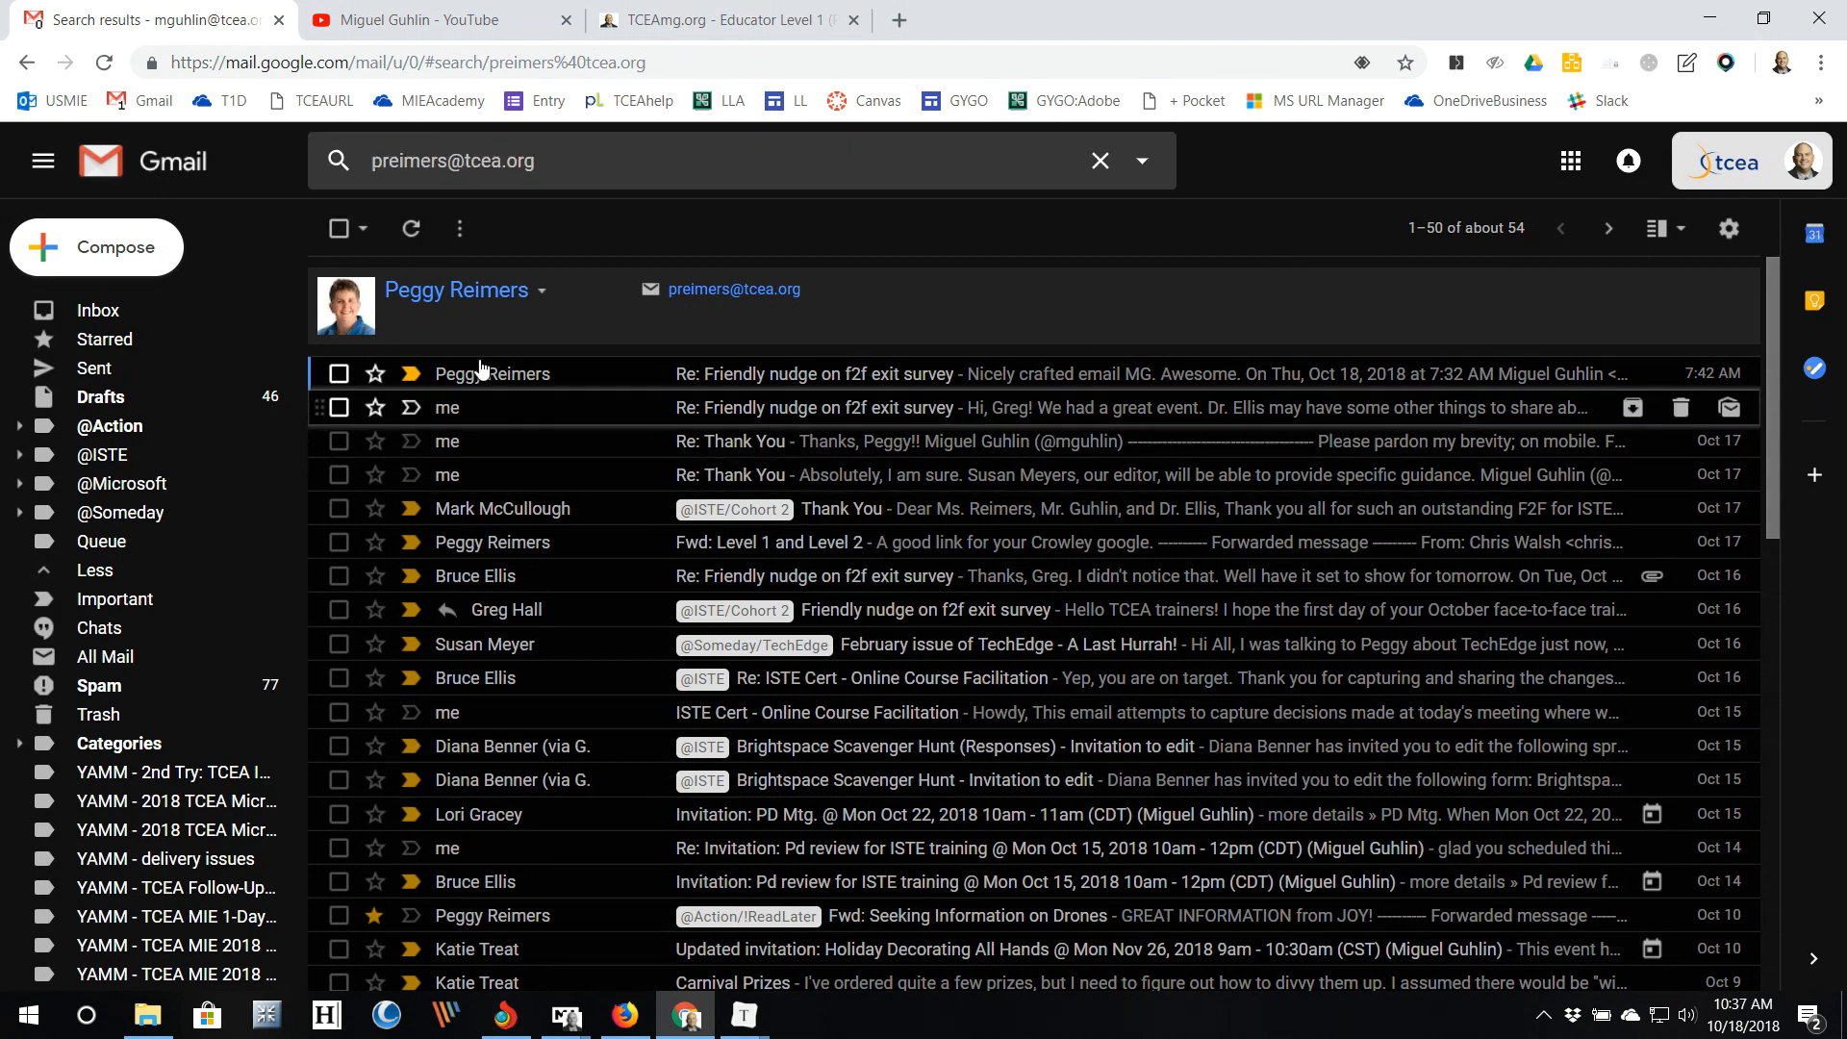
# Step: Select the colleague's newest message and choose Filter messages like these from the More menu
pyautogui.click(339, 375)
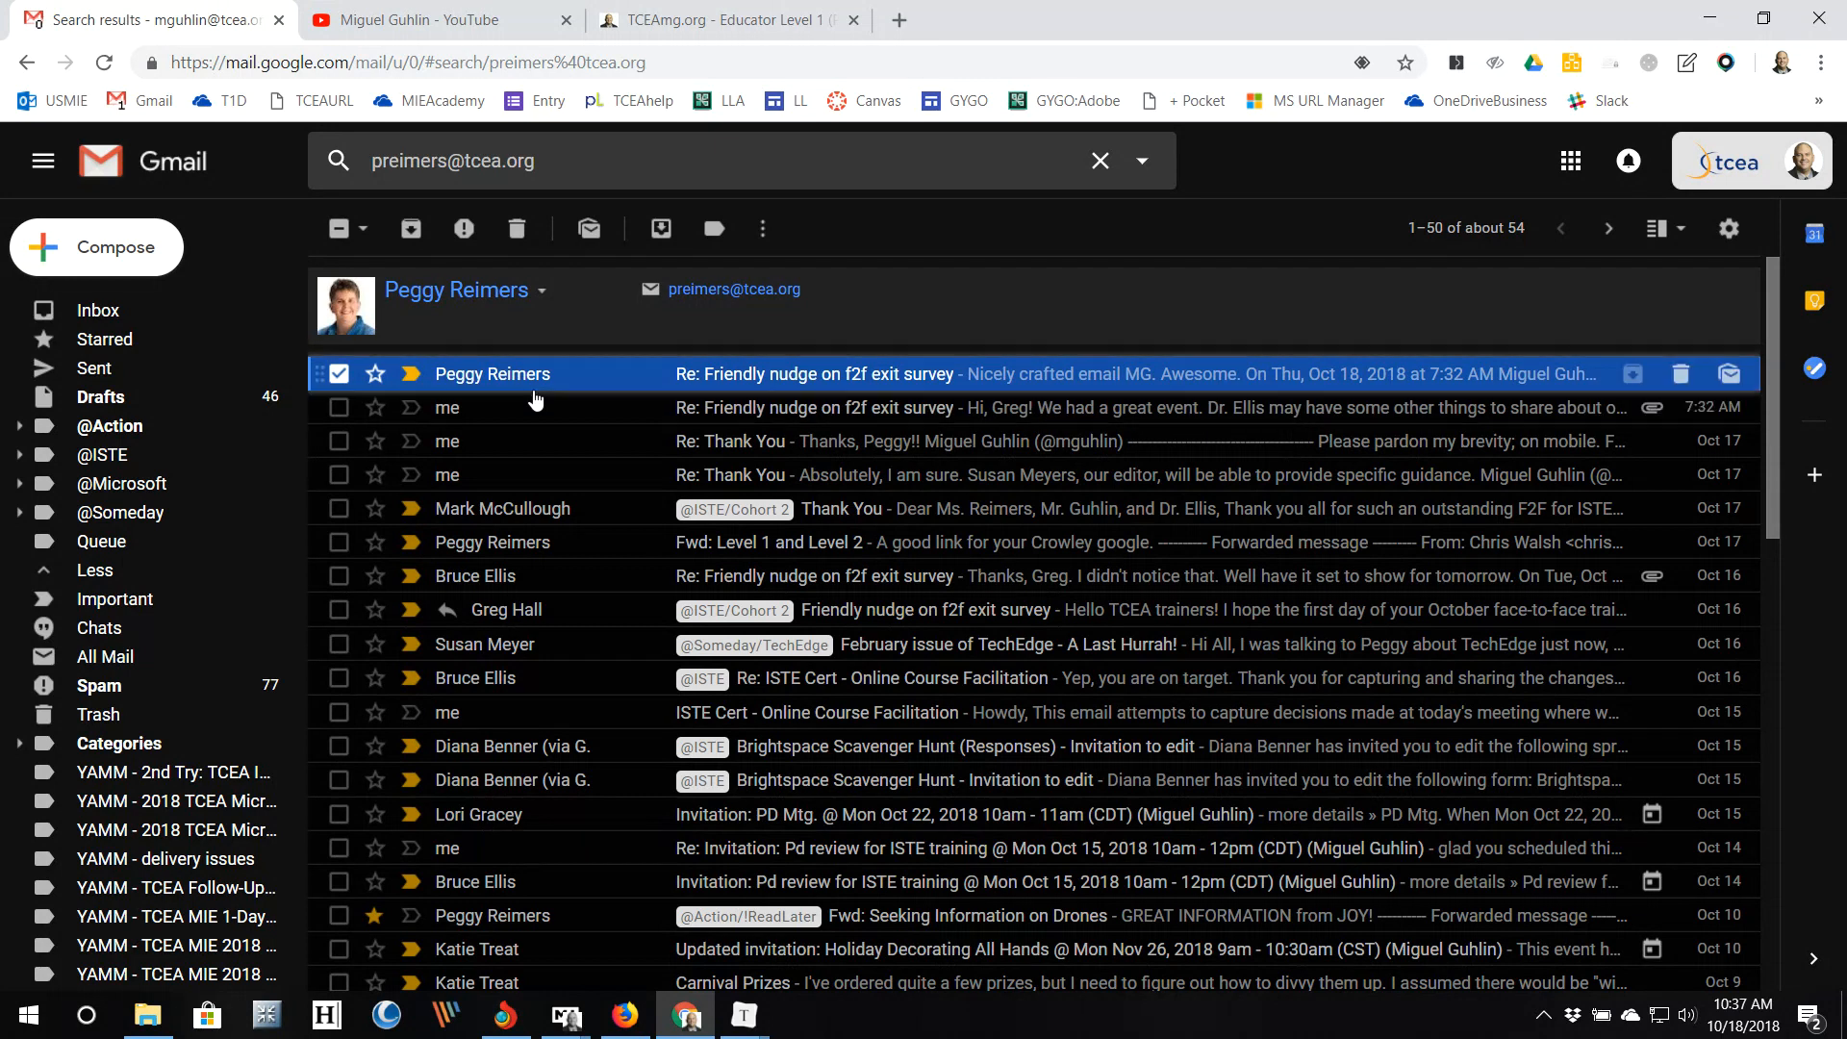
pyautogui.click(765, 242)
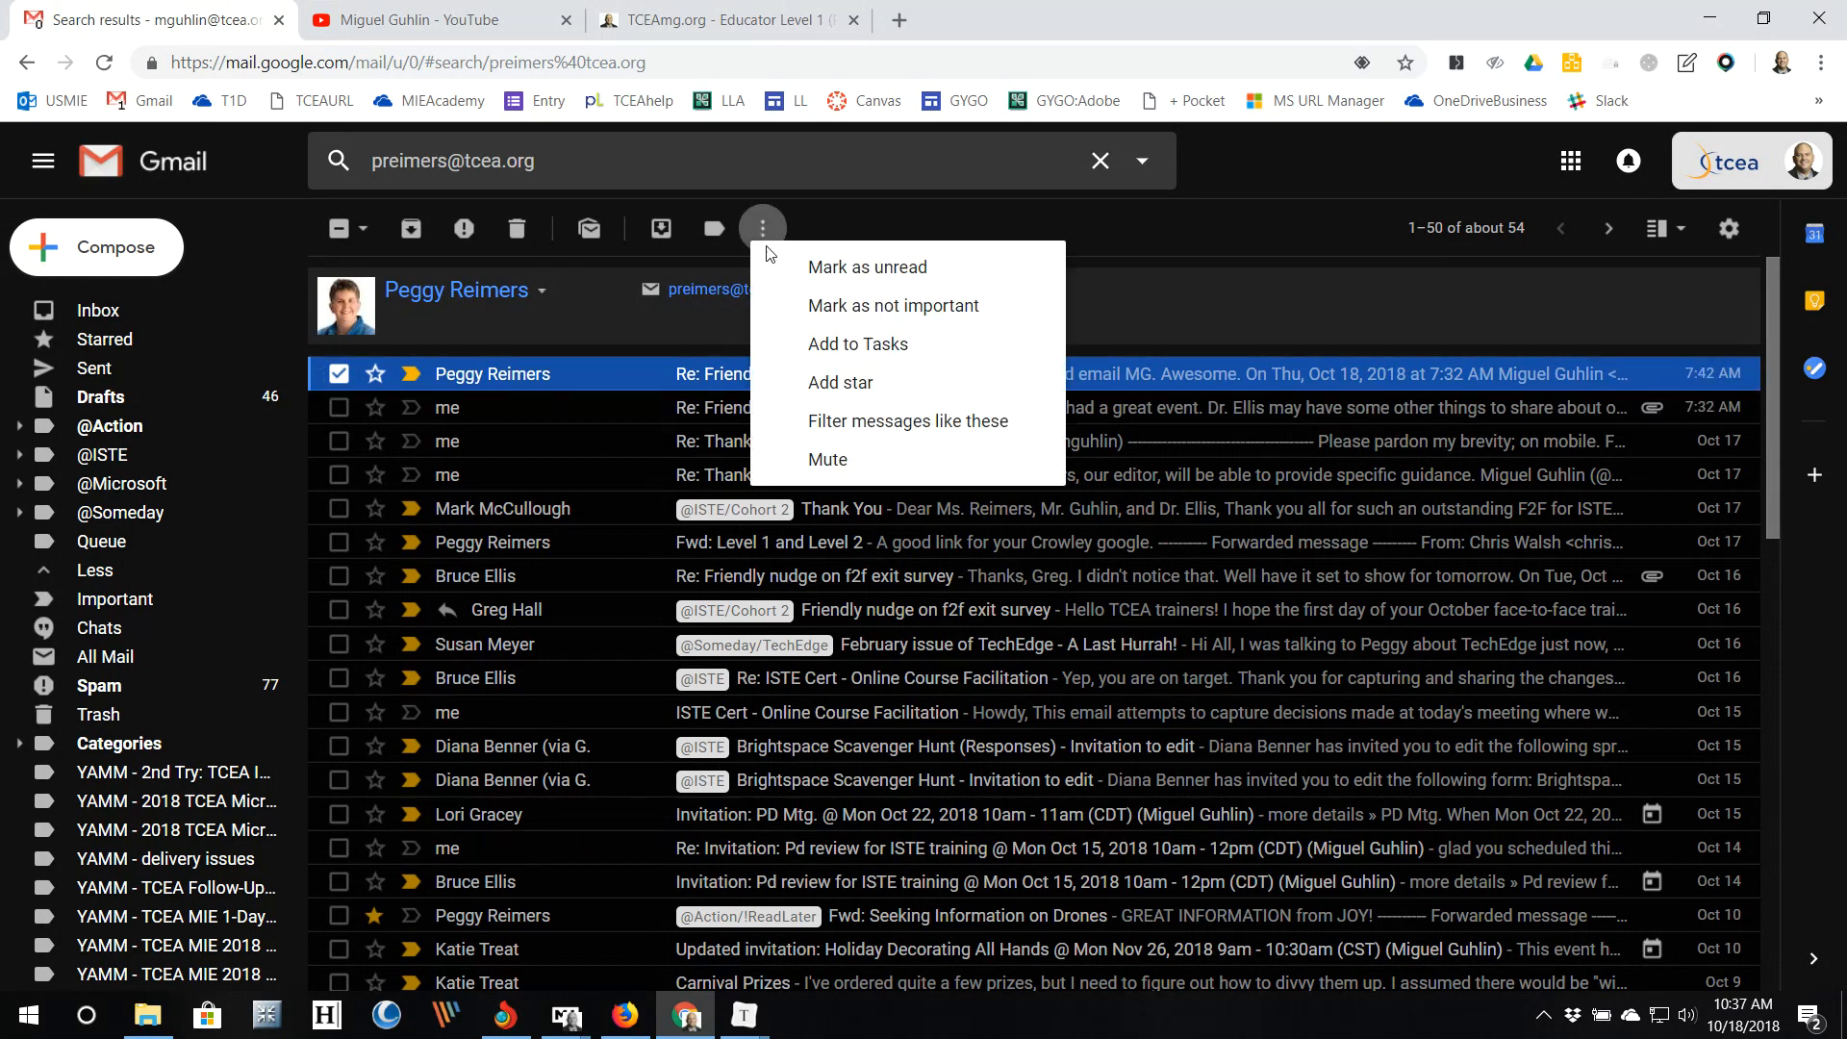
pyautogui.click(1042, 429)
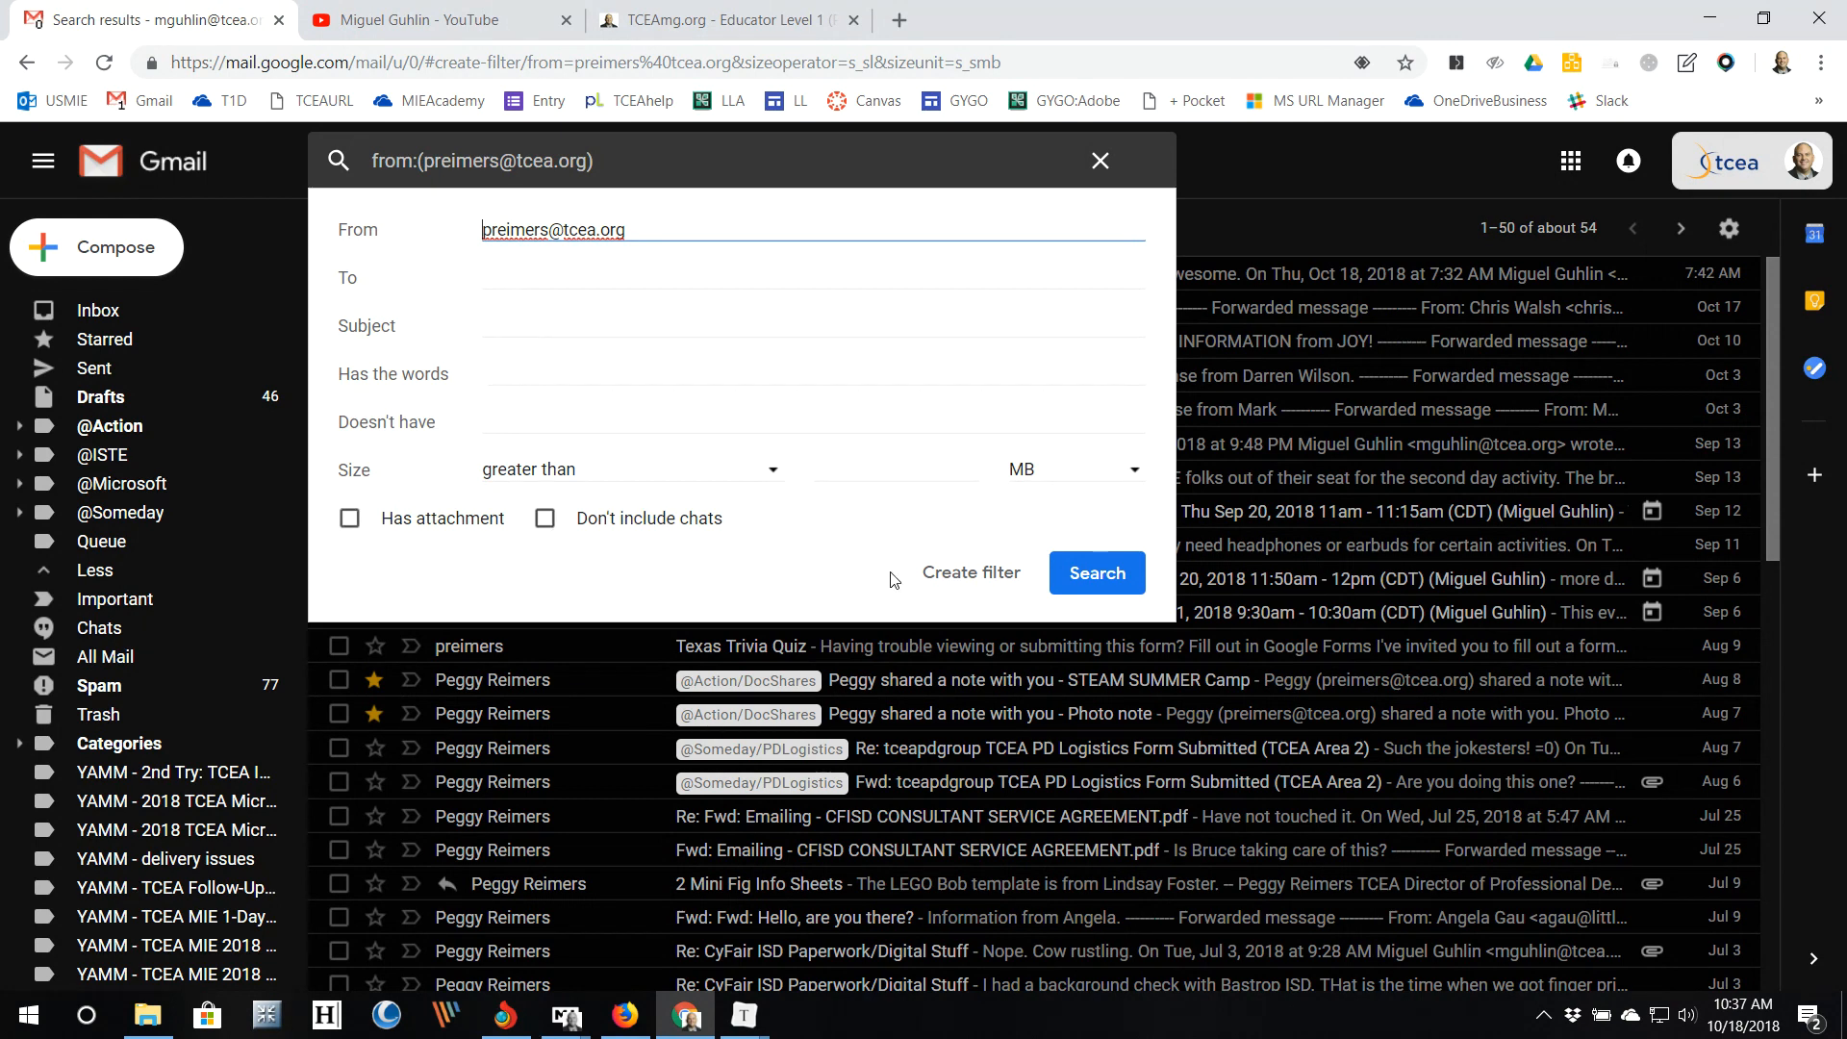
# Step: Tick Skip the Inbox (Archive it) and Apply the label, then browse the label list
pyautogui.click(979, 587)
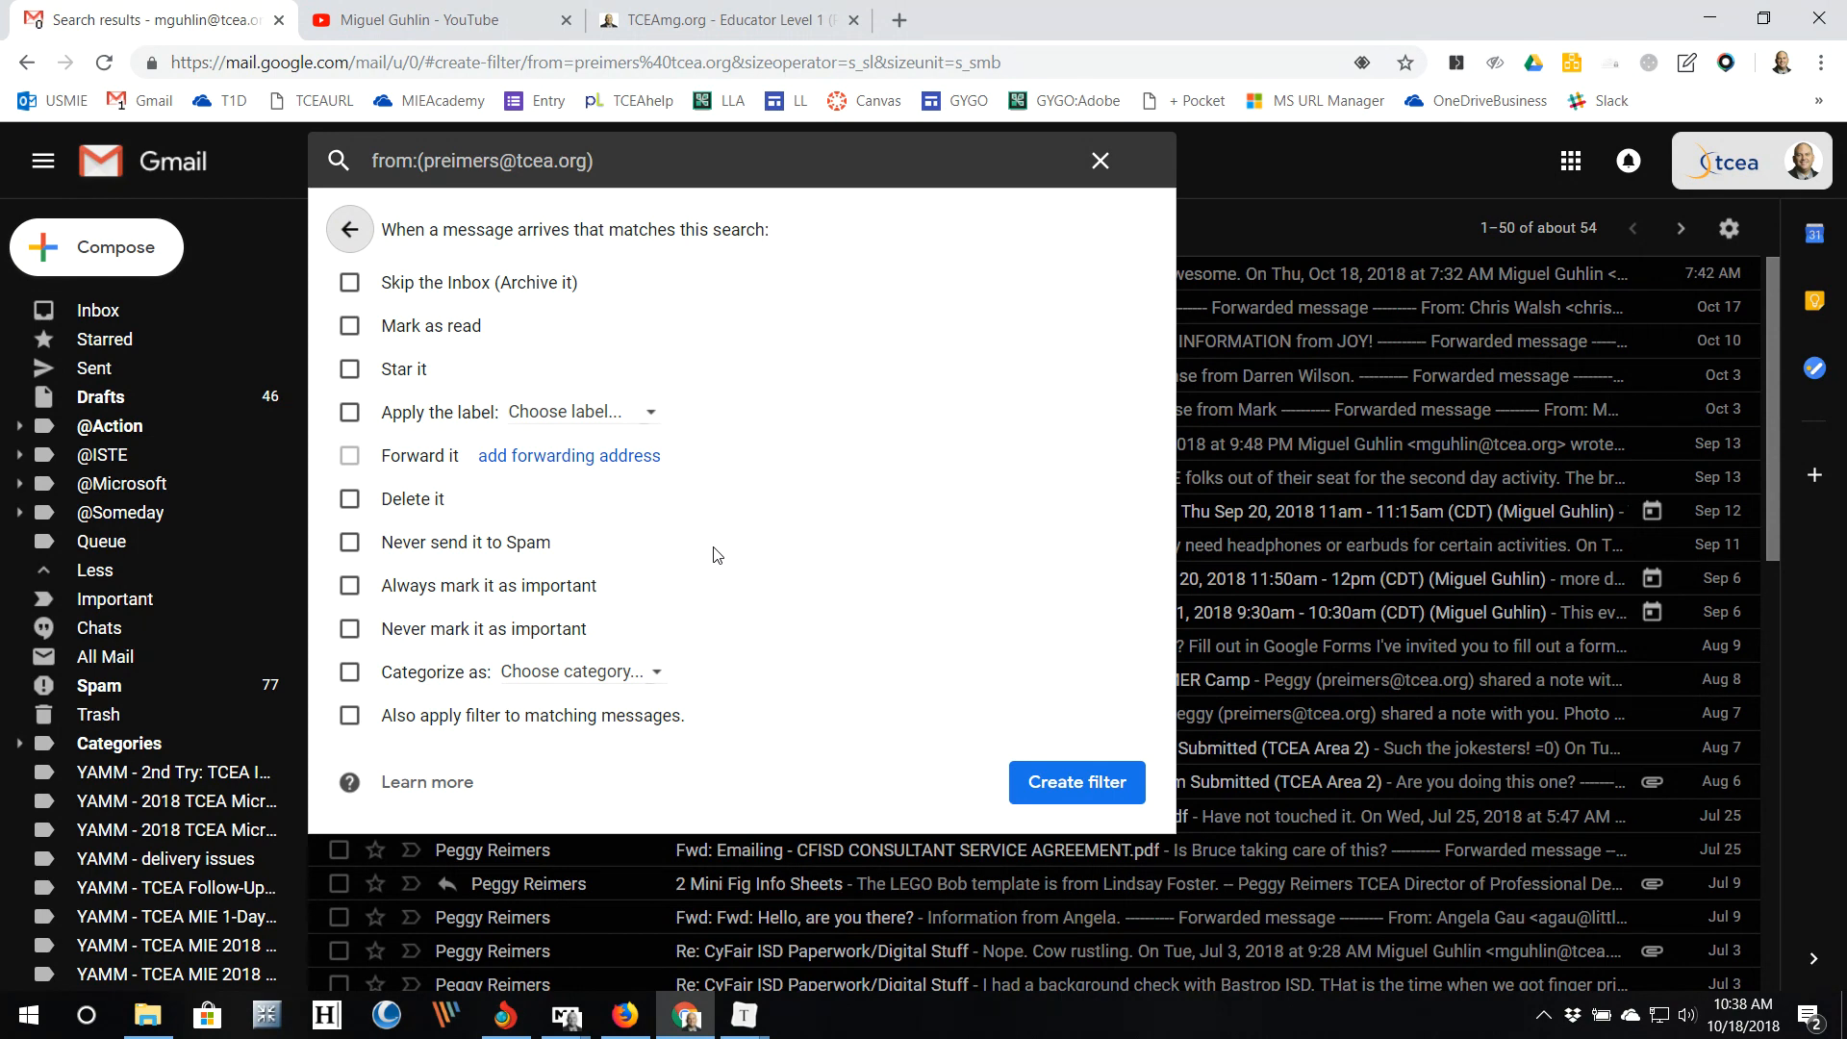
pyautogui.click(349, 283)
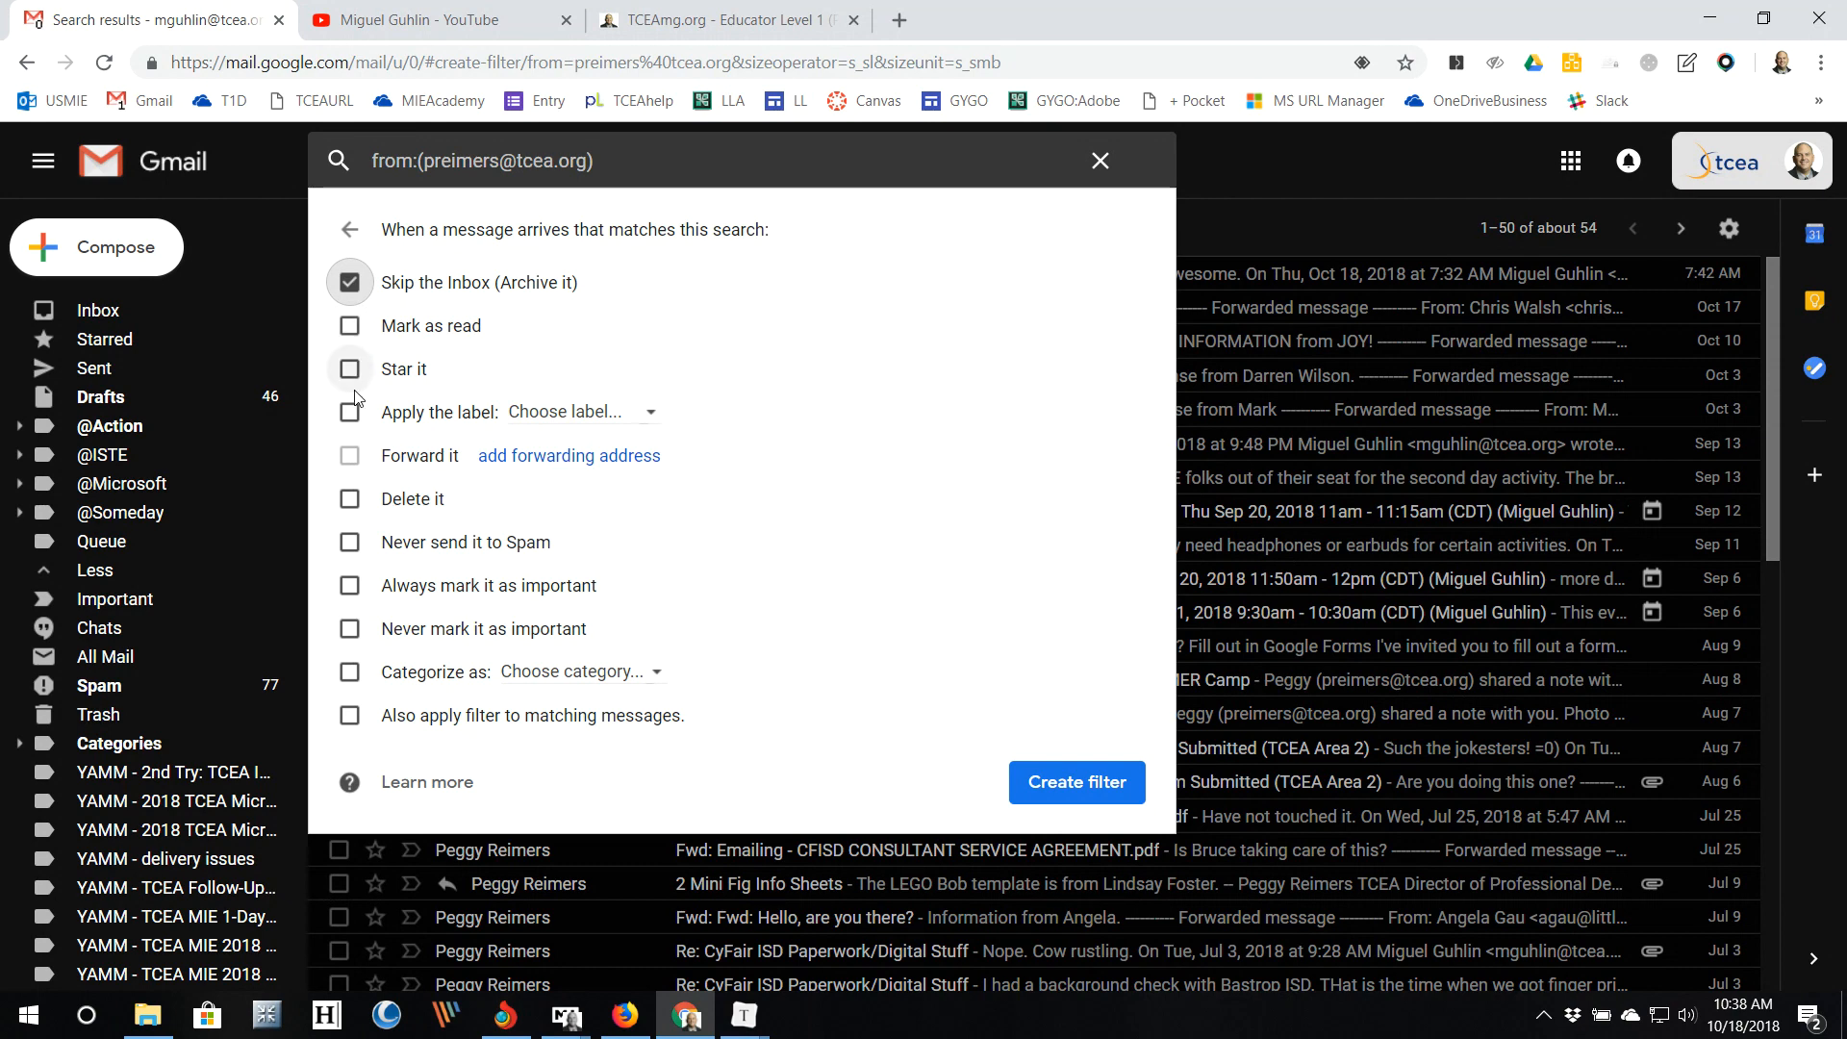
pyautogui.click(346, 415)
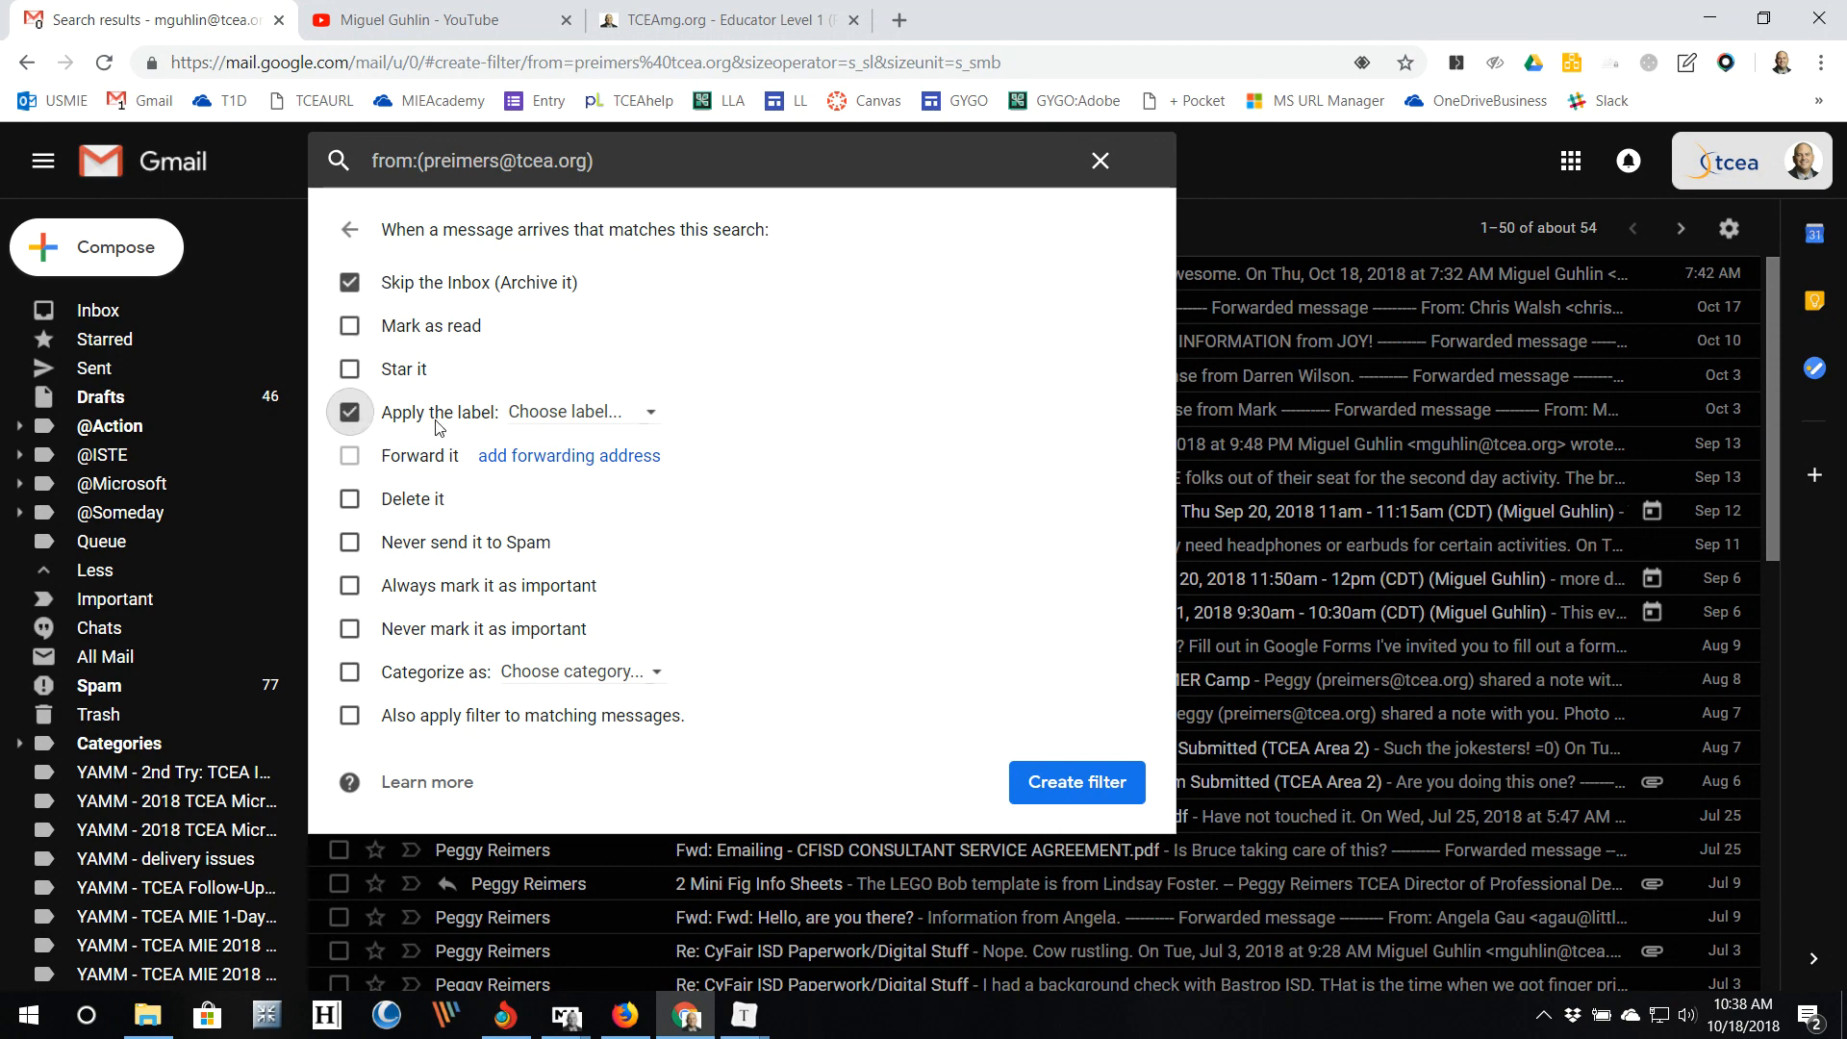
pyautogui.click(618, 425)
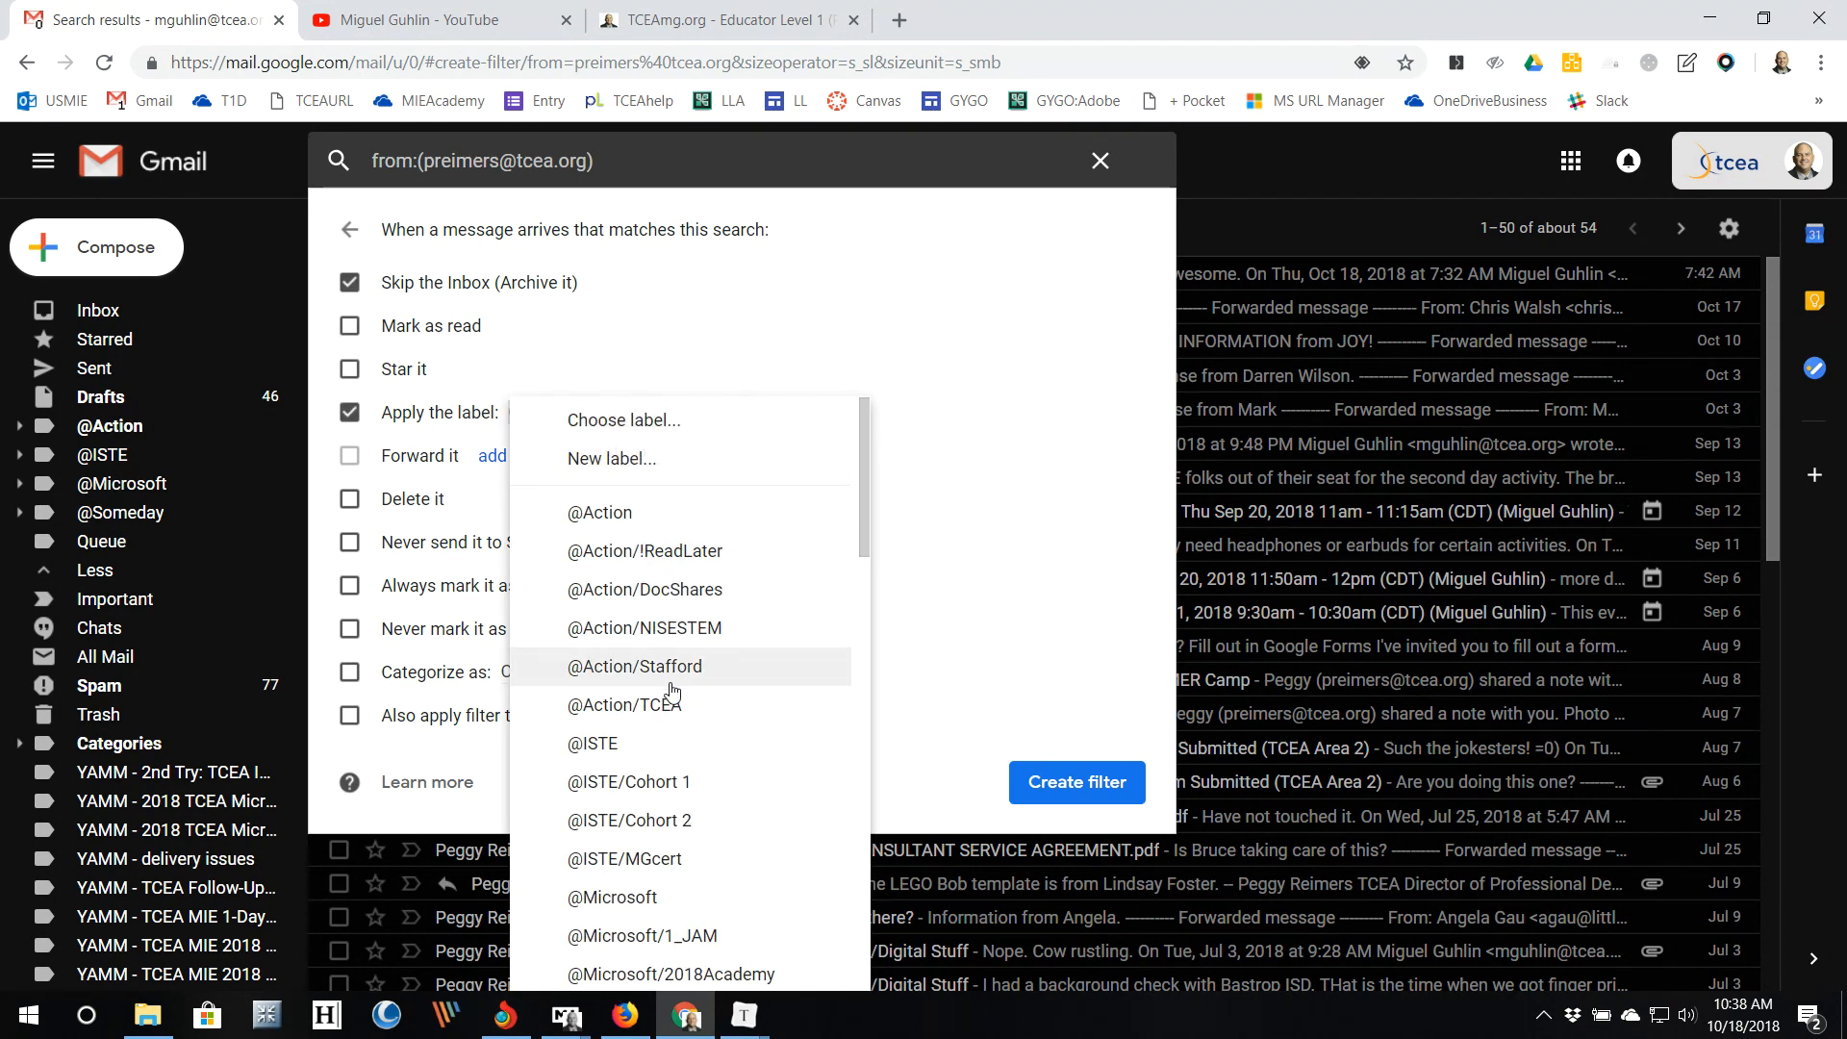
pyautogui.scroll(-7, 670, 703)
pyautogui.scroll(-4, 671, 719)
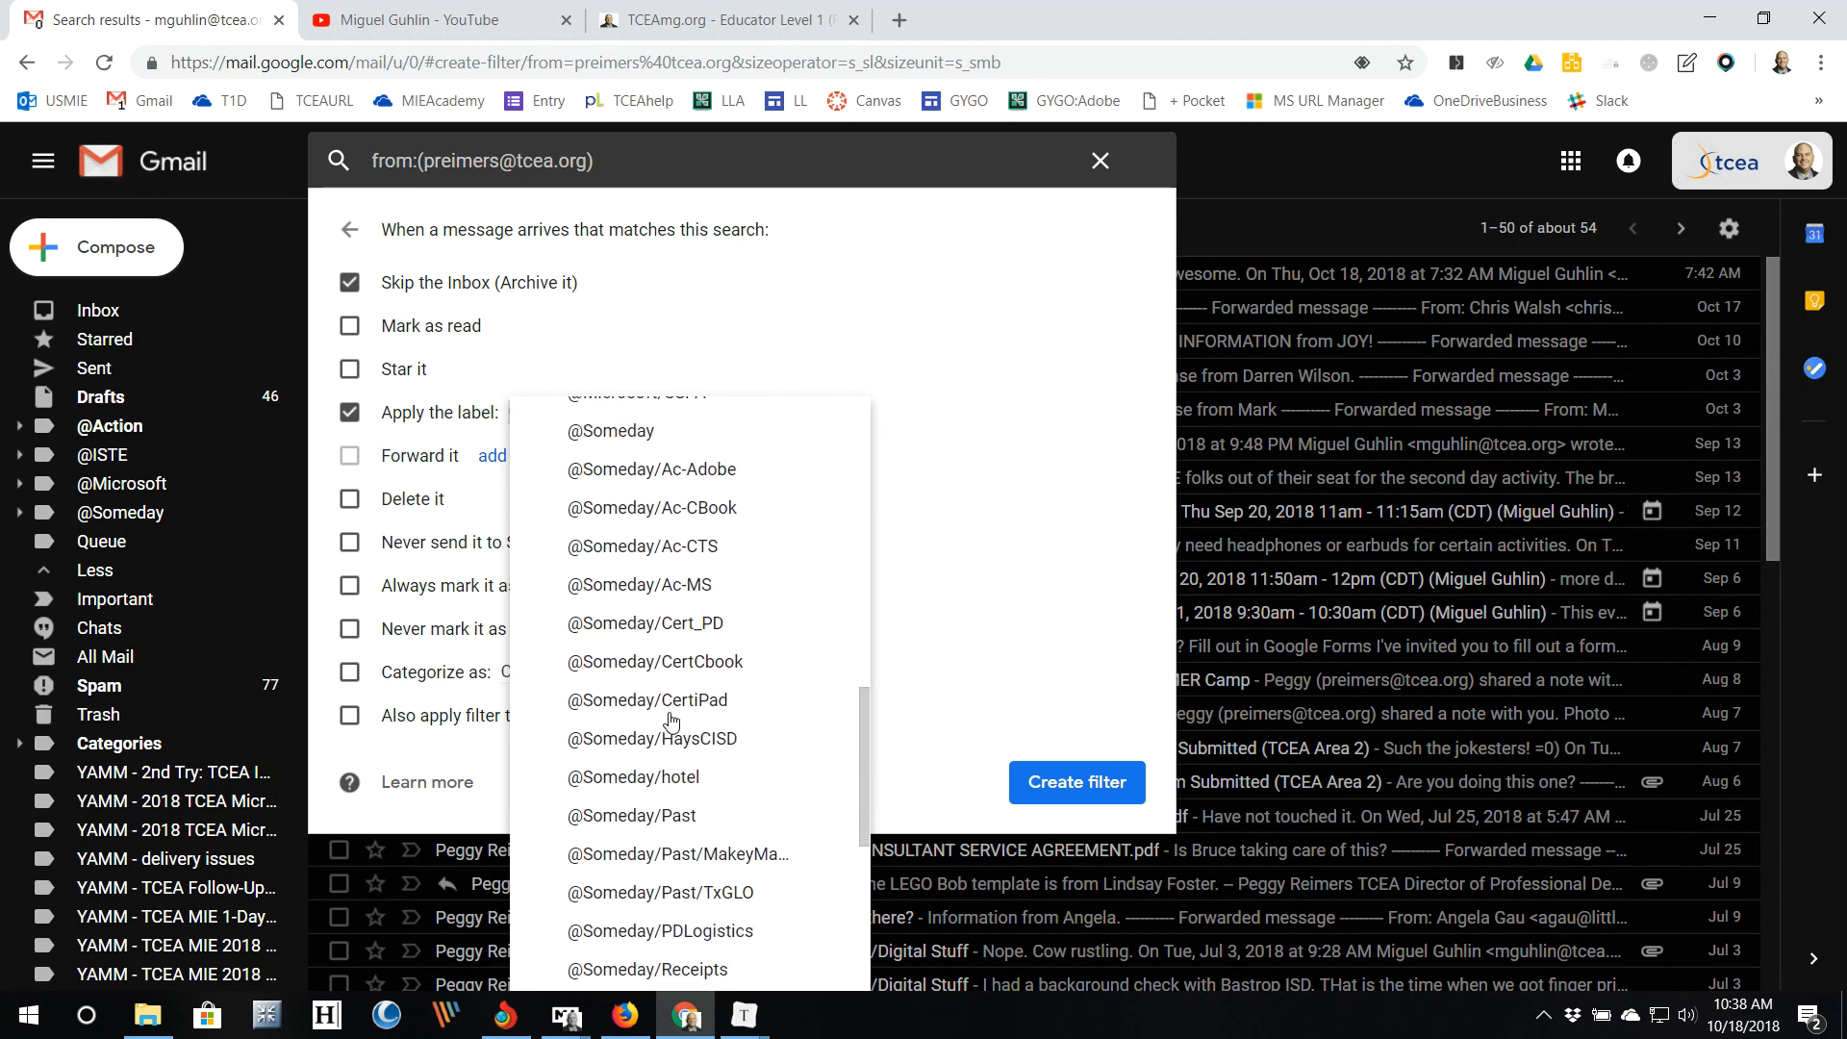
pyautogui.scroll(15, 666, 674)
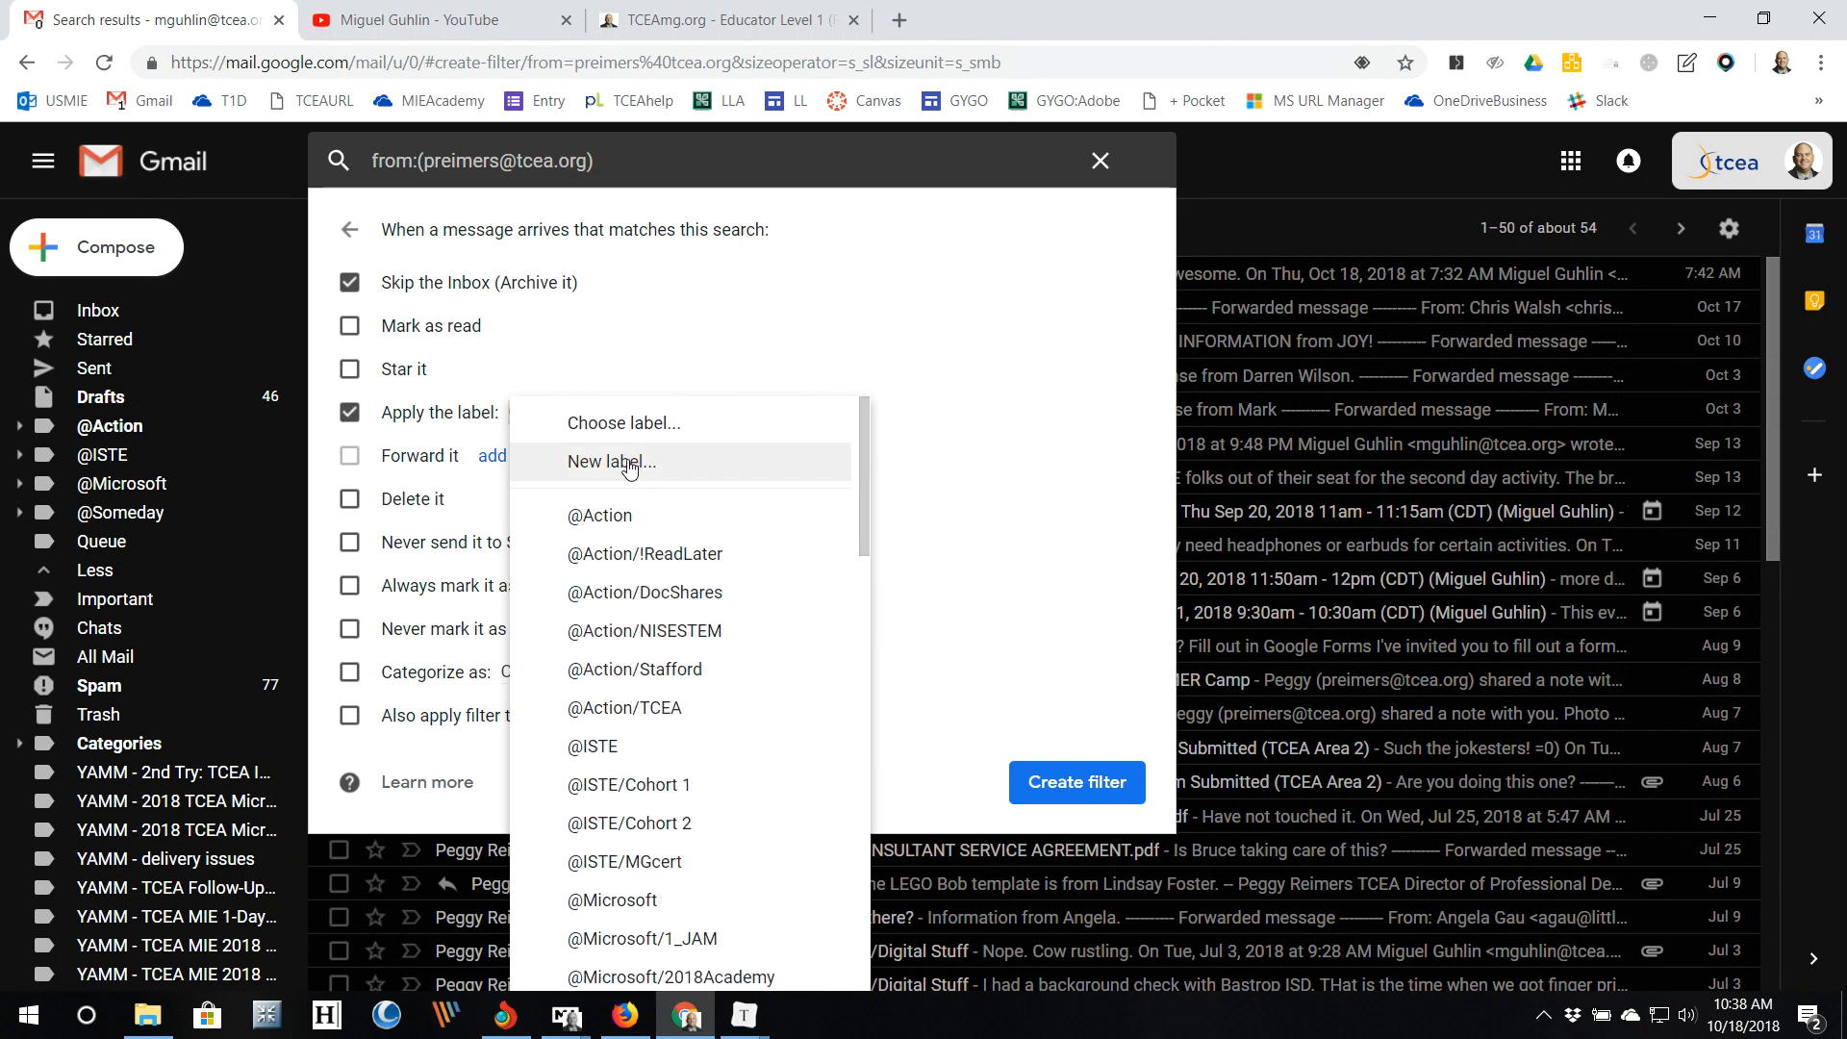
# Step: Create a new label named with the colleague's first name, leaving it unnested at top level
pyautogui.click(625, 463)
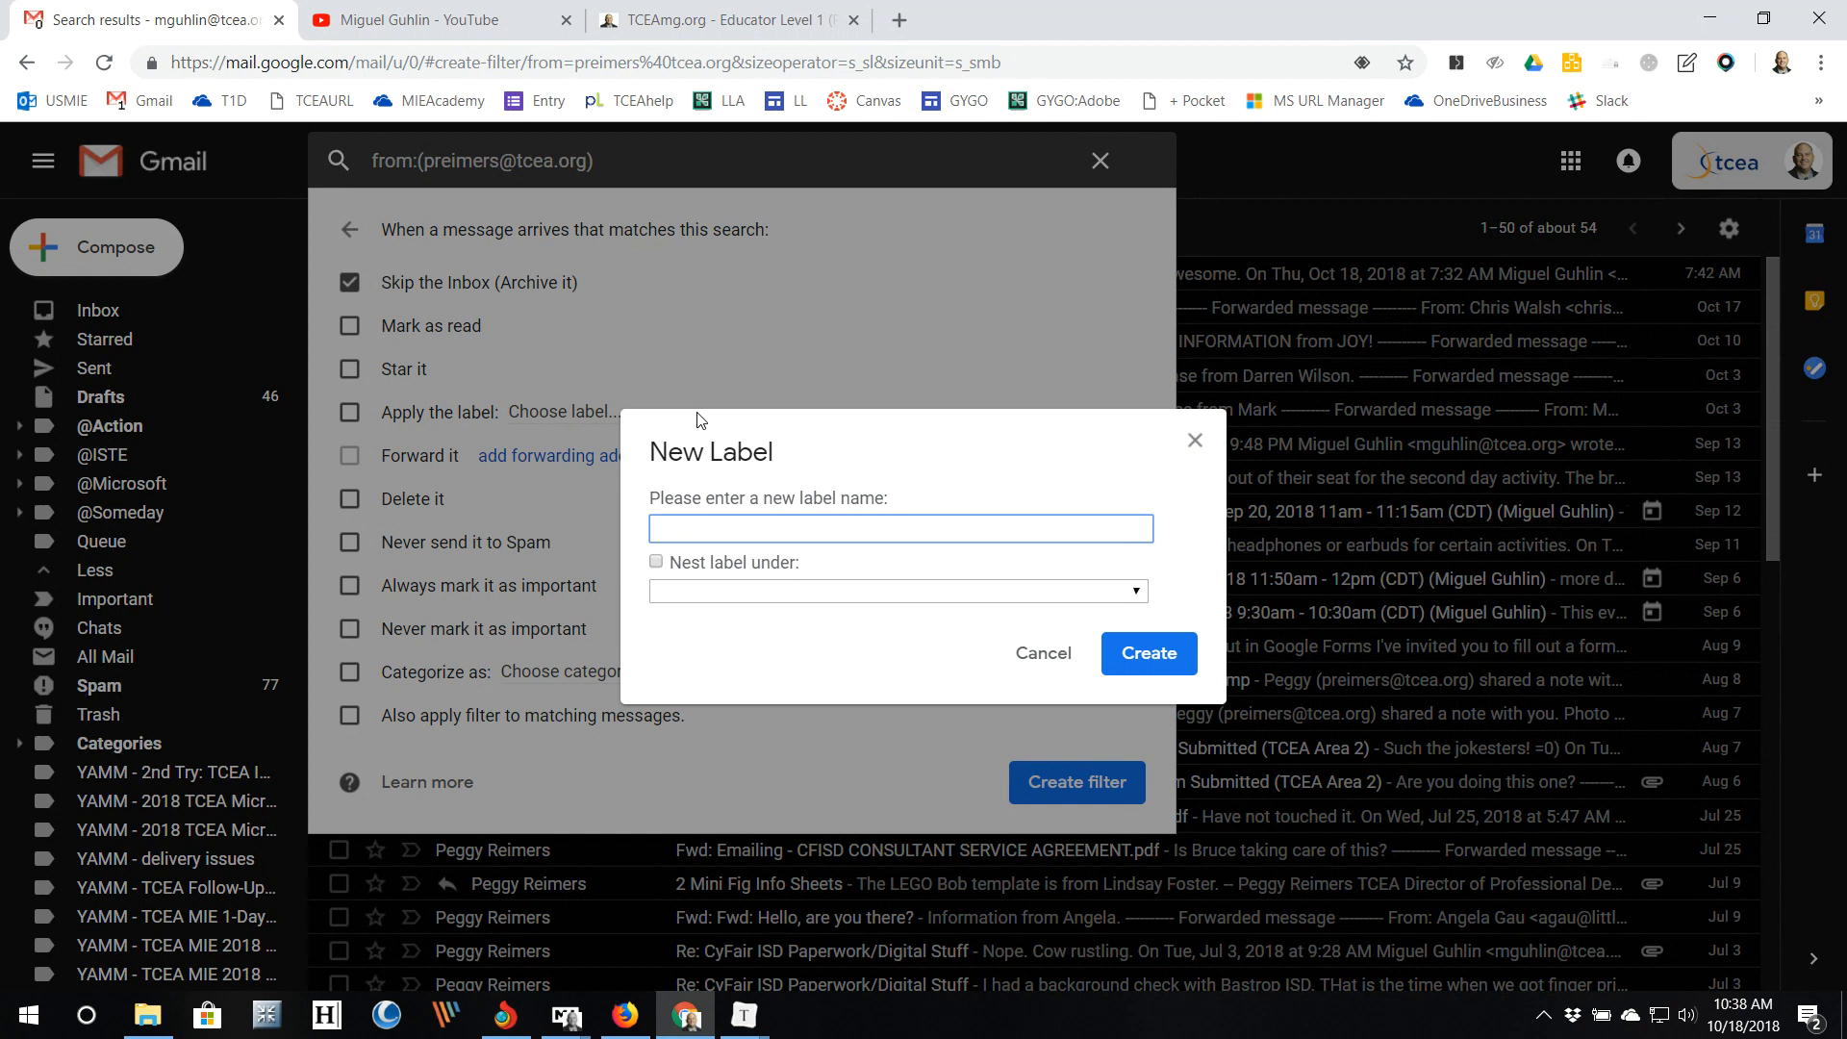
pyautogui.write('Peggy')
pyautogui.click(657, 562)
pyautogui.click(779, 593)
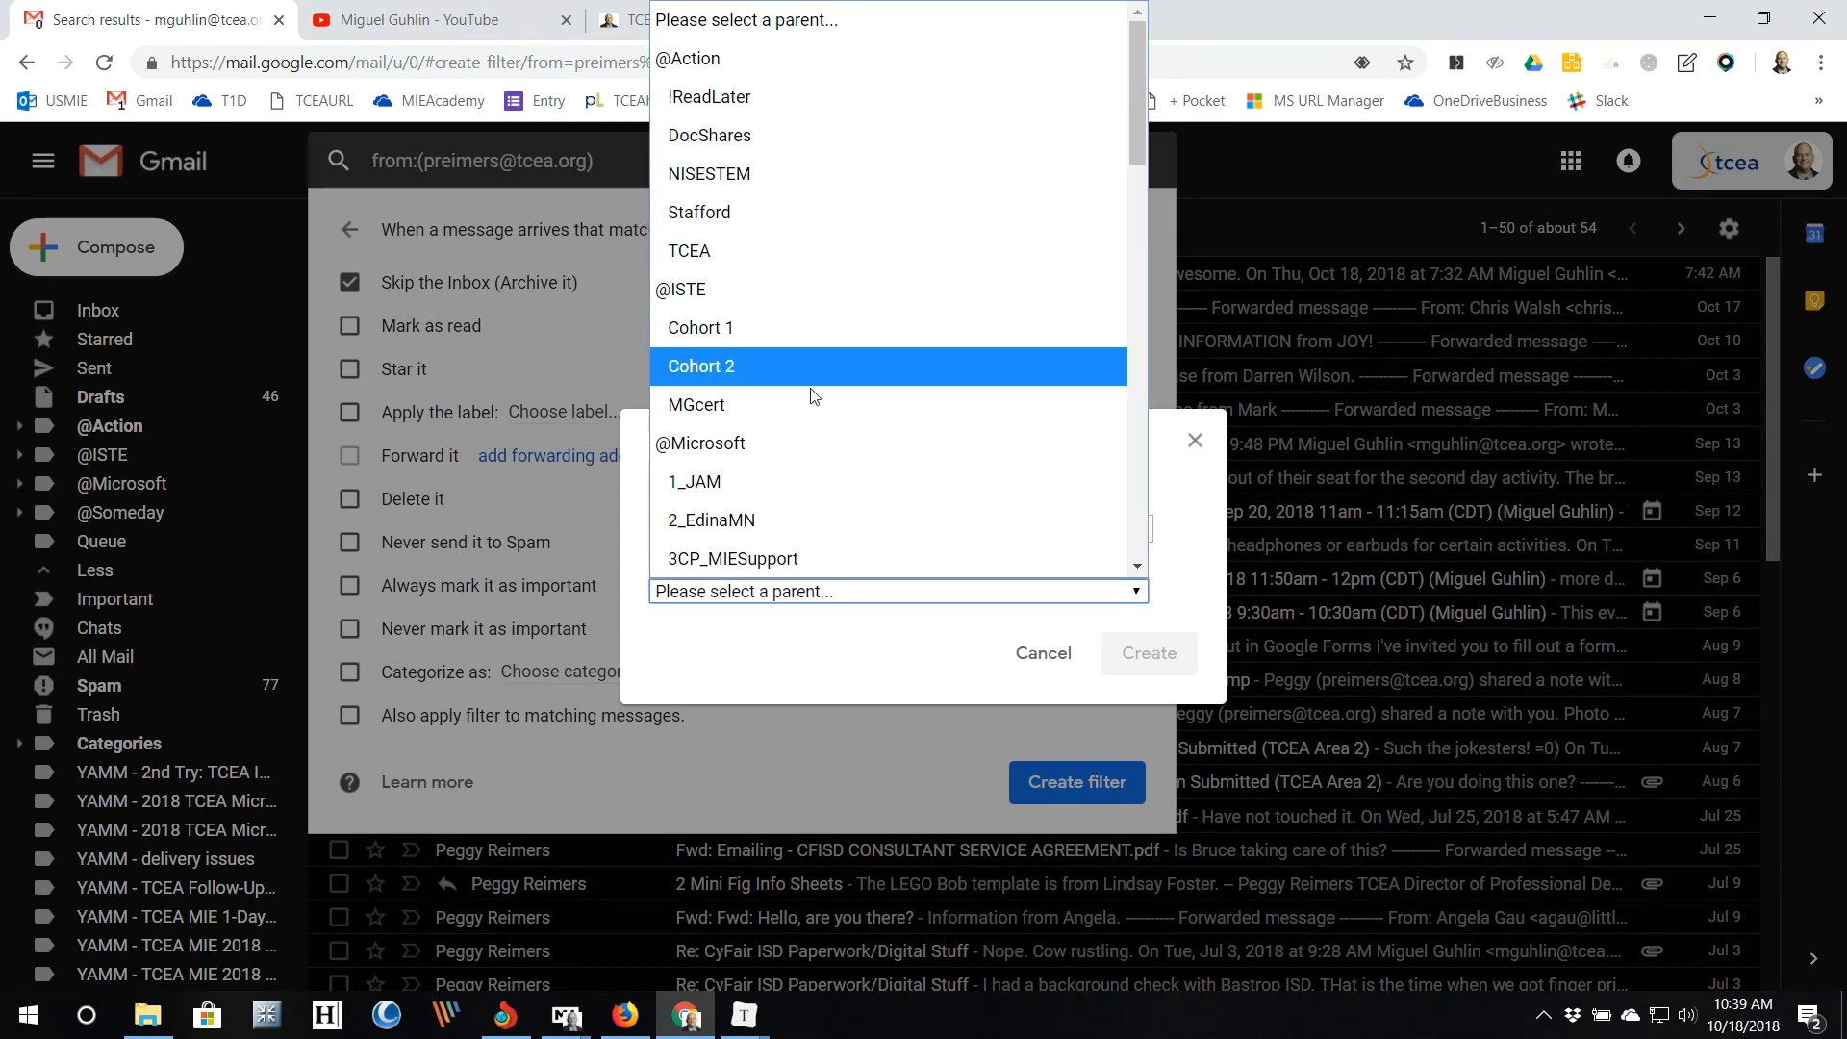
pyautogui.click(747, 737)
pyautogui.click(656, 562)
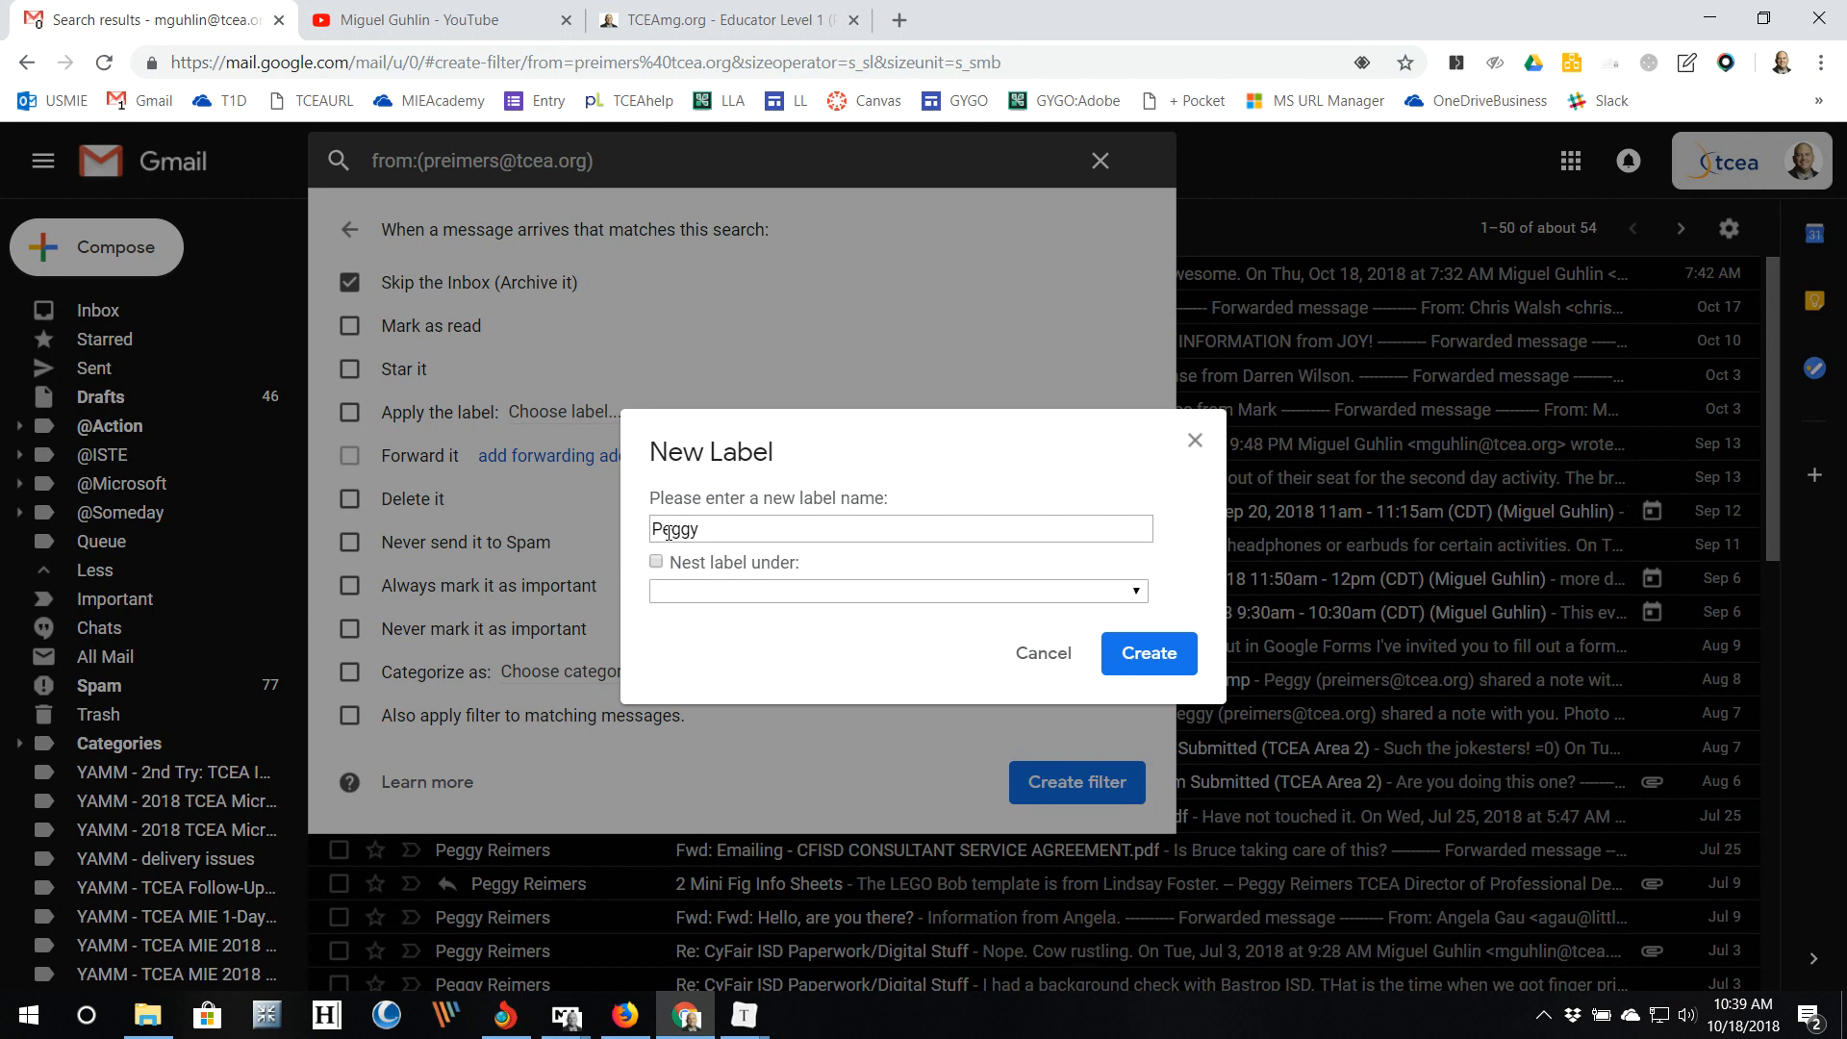
# Step: Prefix the label name with '!', create the label, and save the finished filter
pyautogui.click(657, 528)
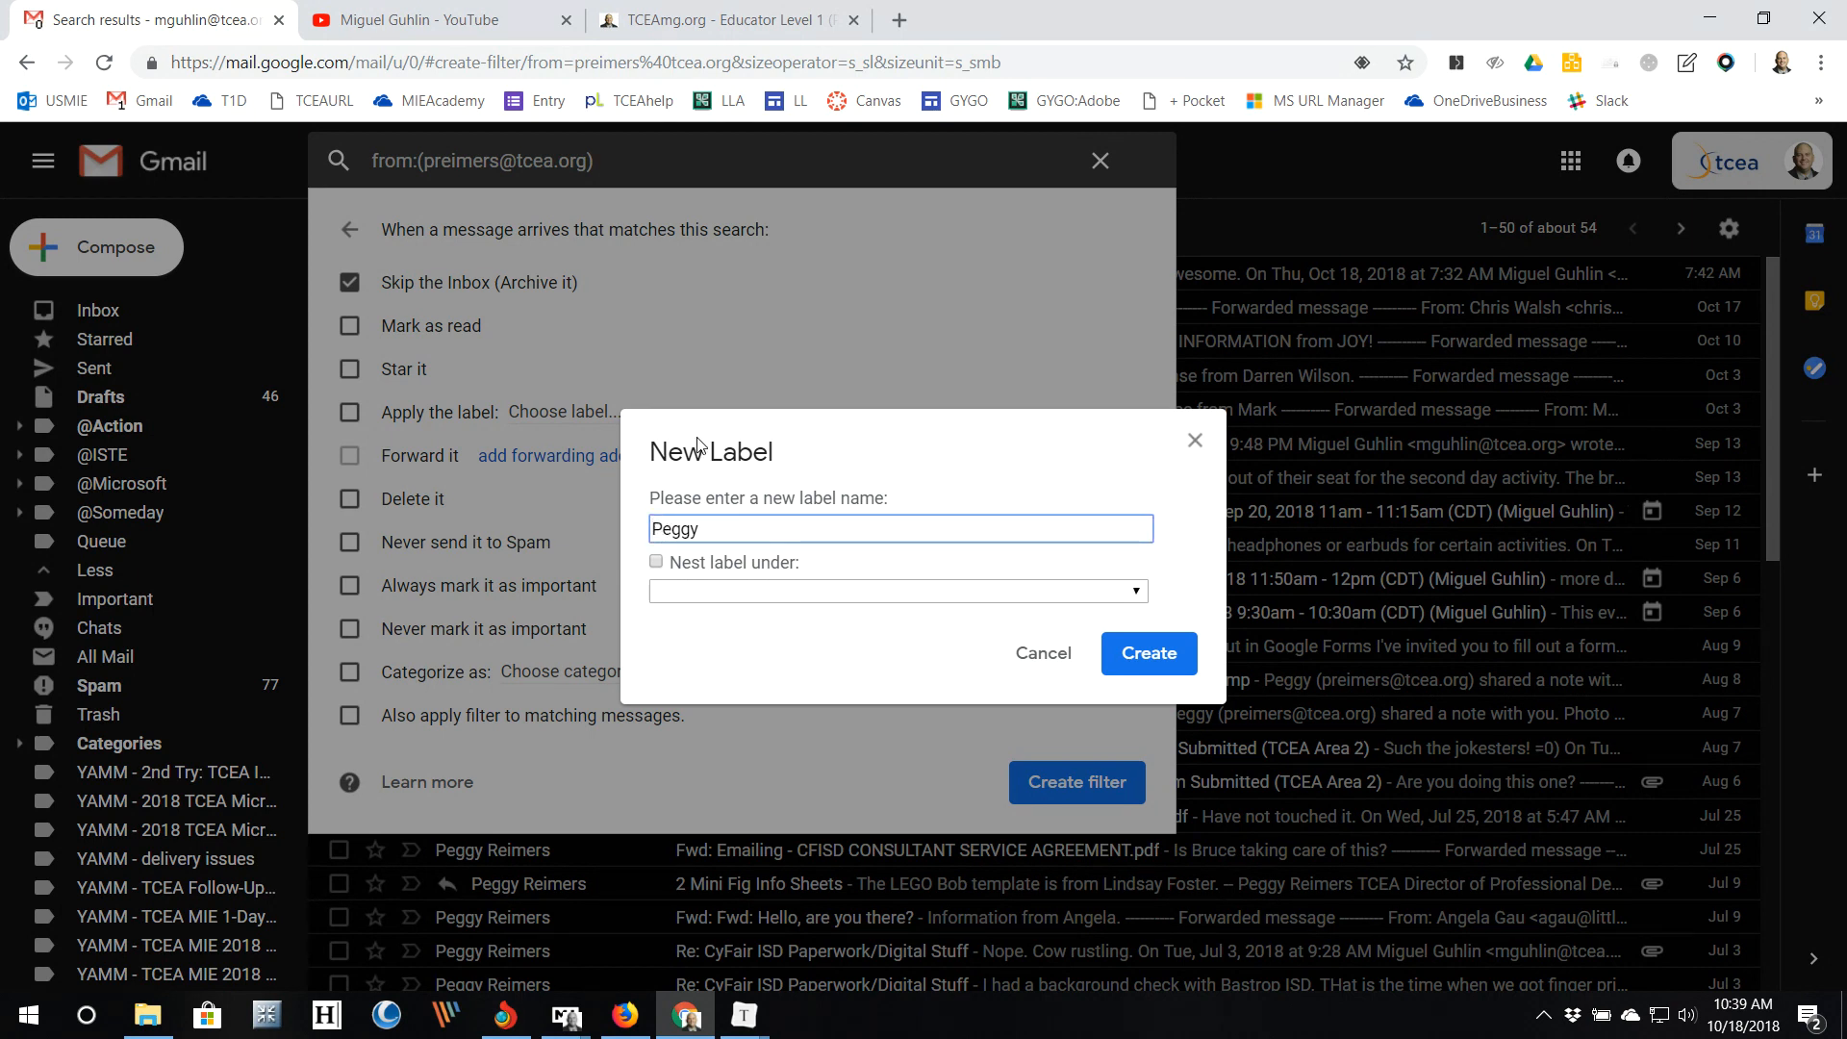
pyautogui.write('!')
pyautogui.click(1166, 658)
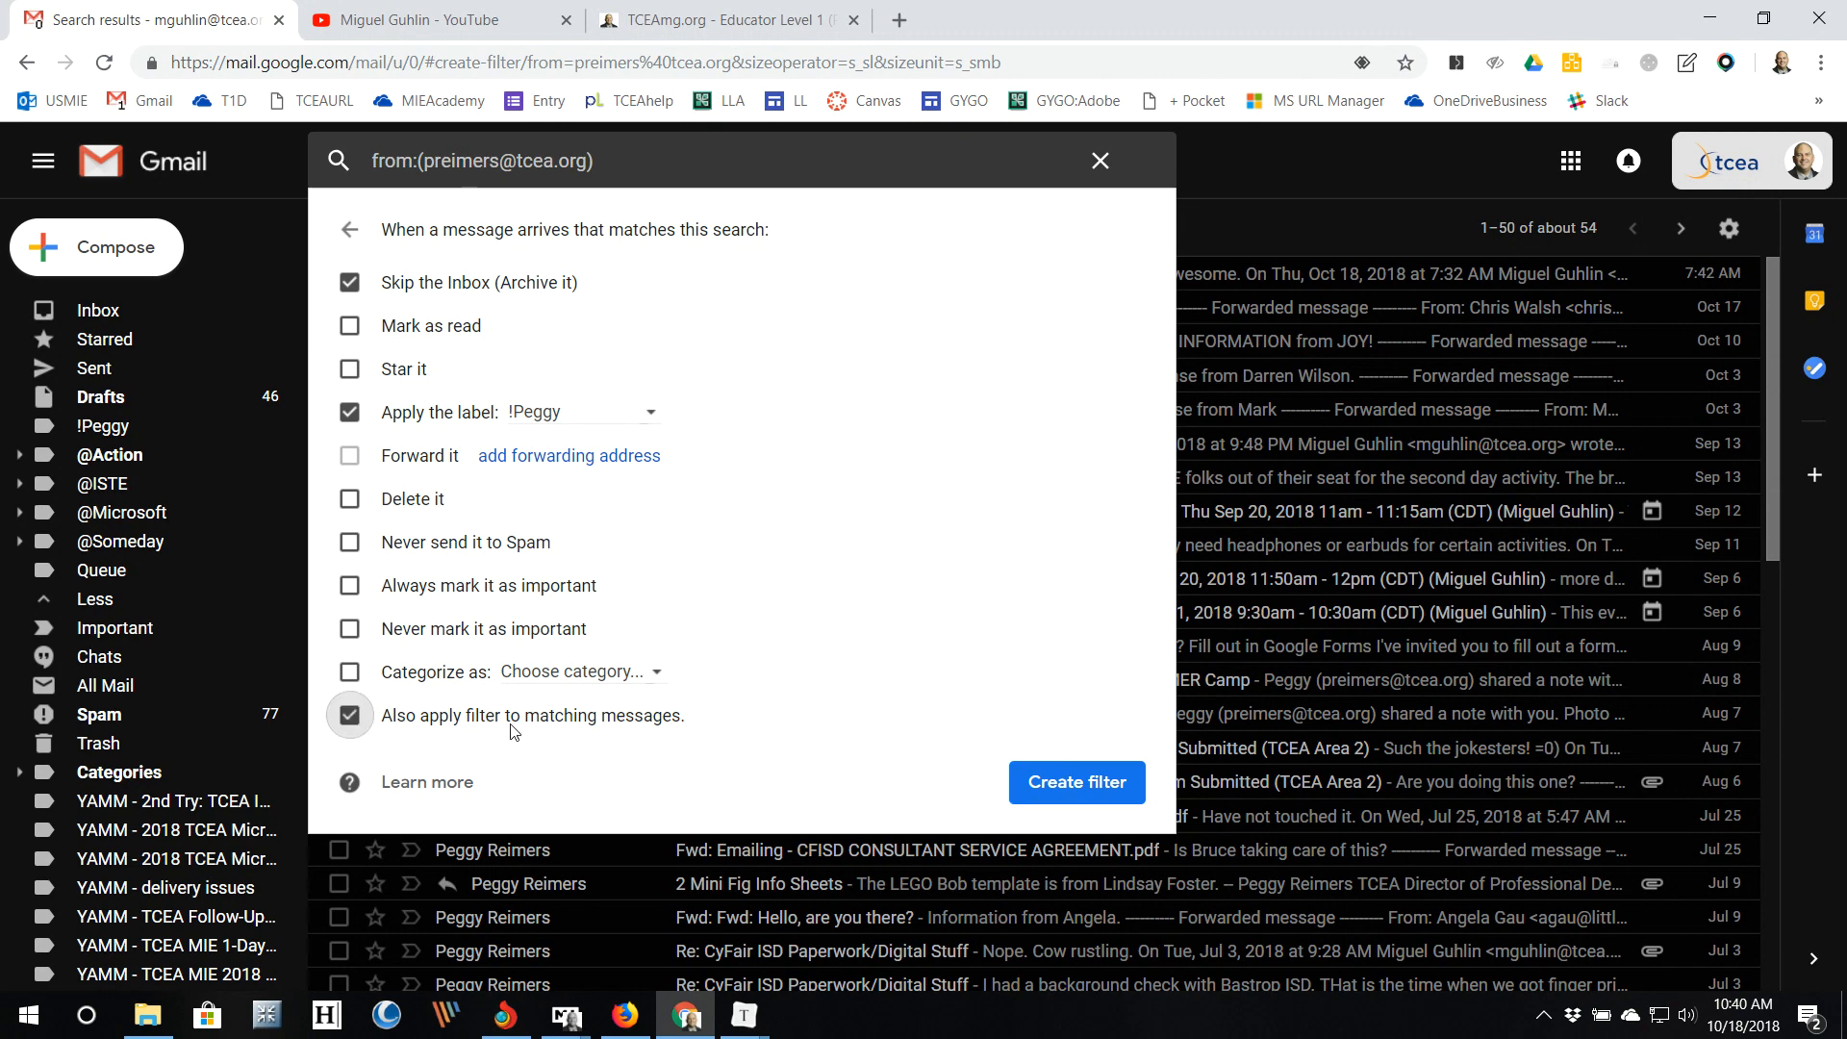
pyautogui.click(1078, 783)
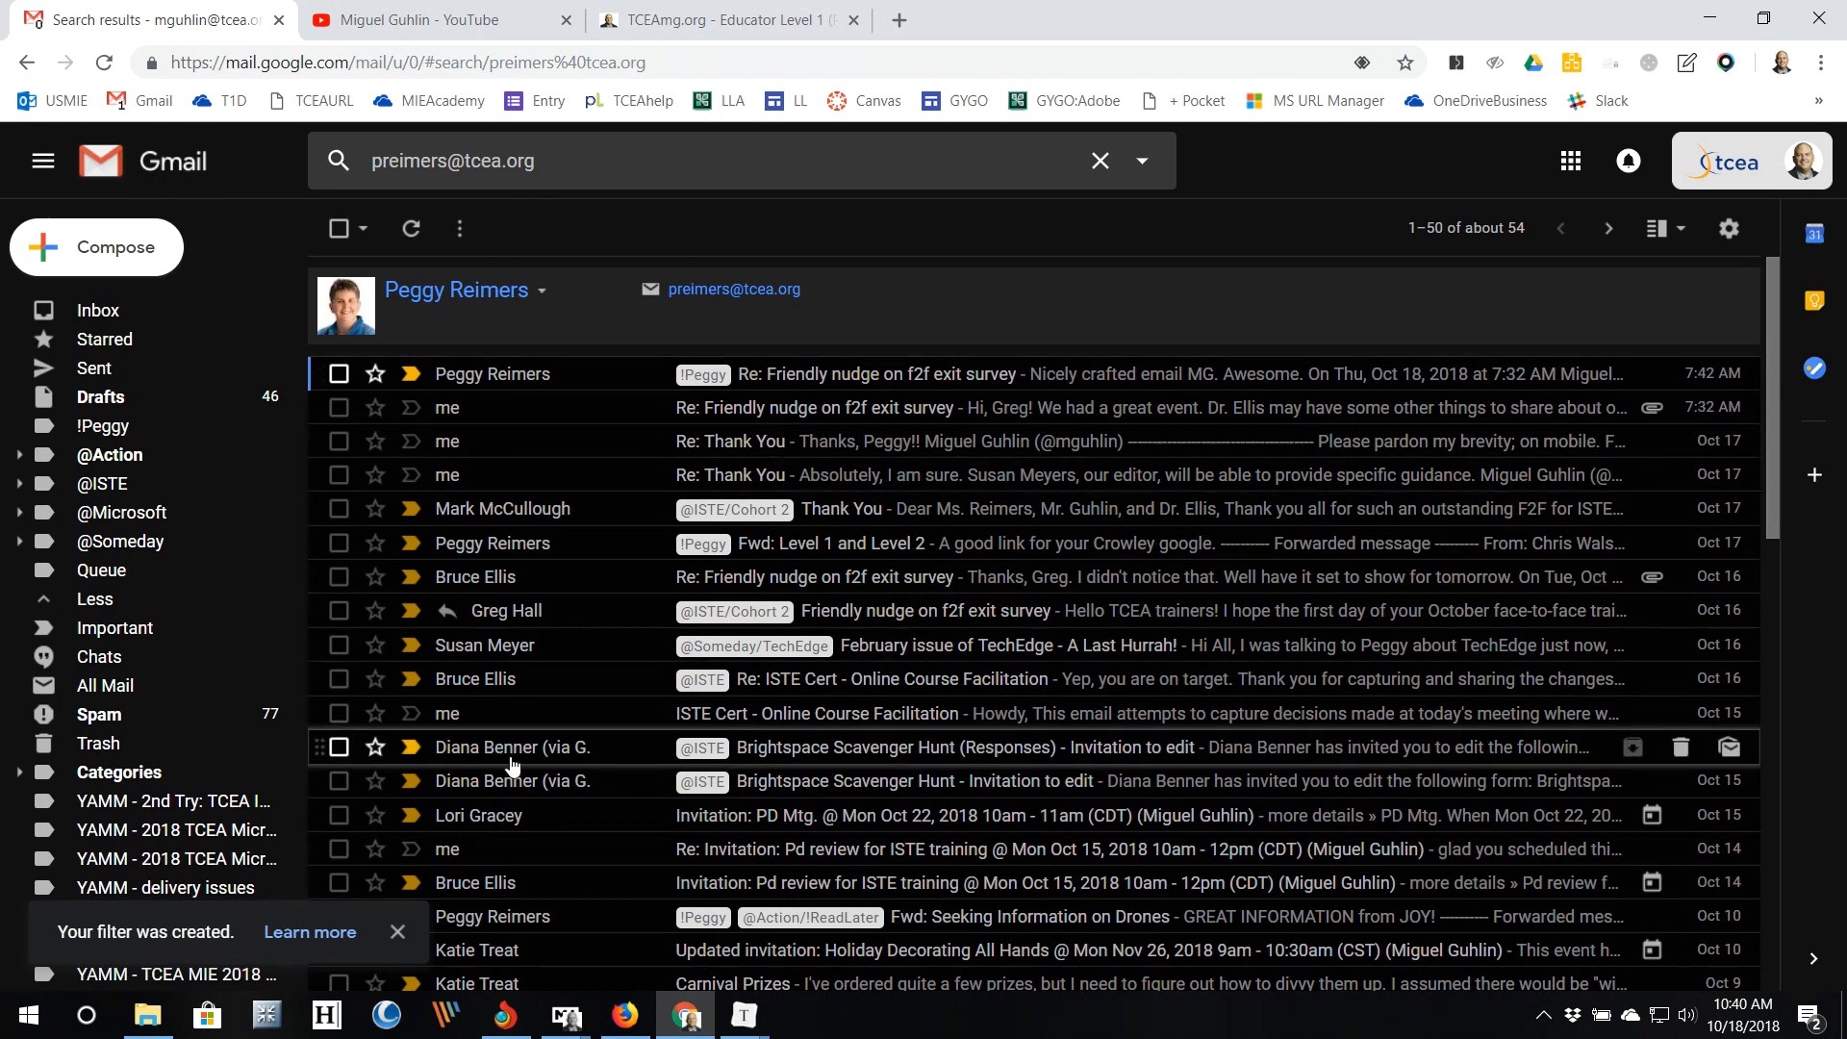
# Step: View the conversations under the new '!' label, then open the advanced search options
pyautogui.click(111, 429)
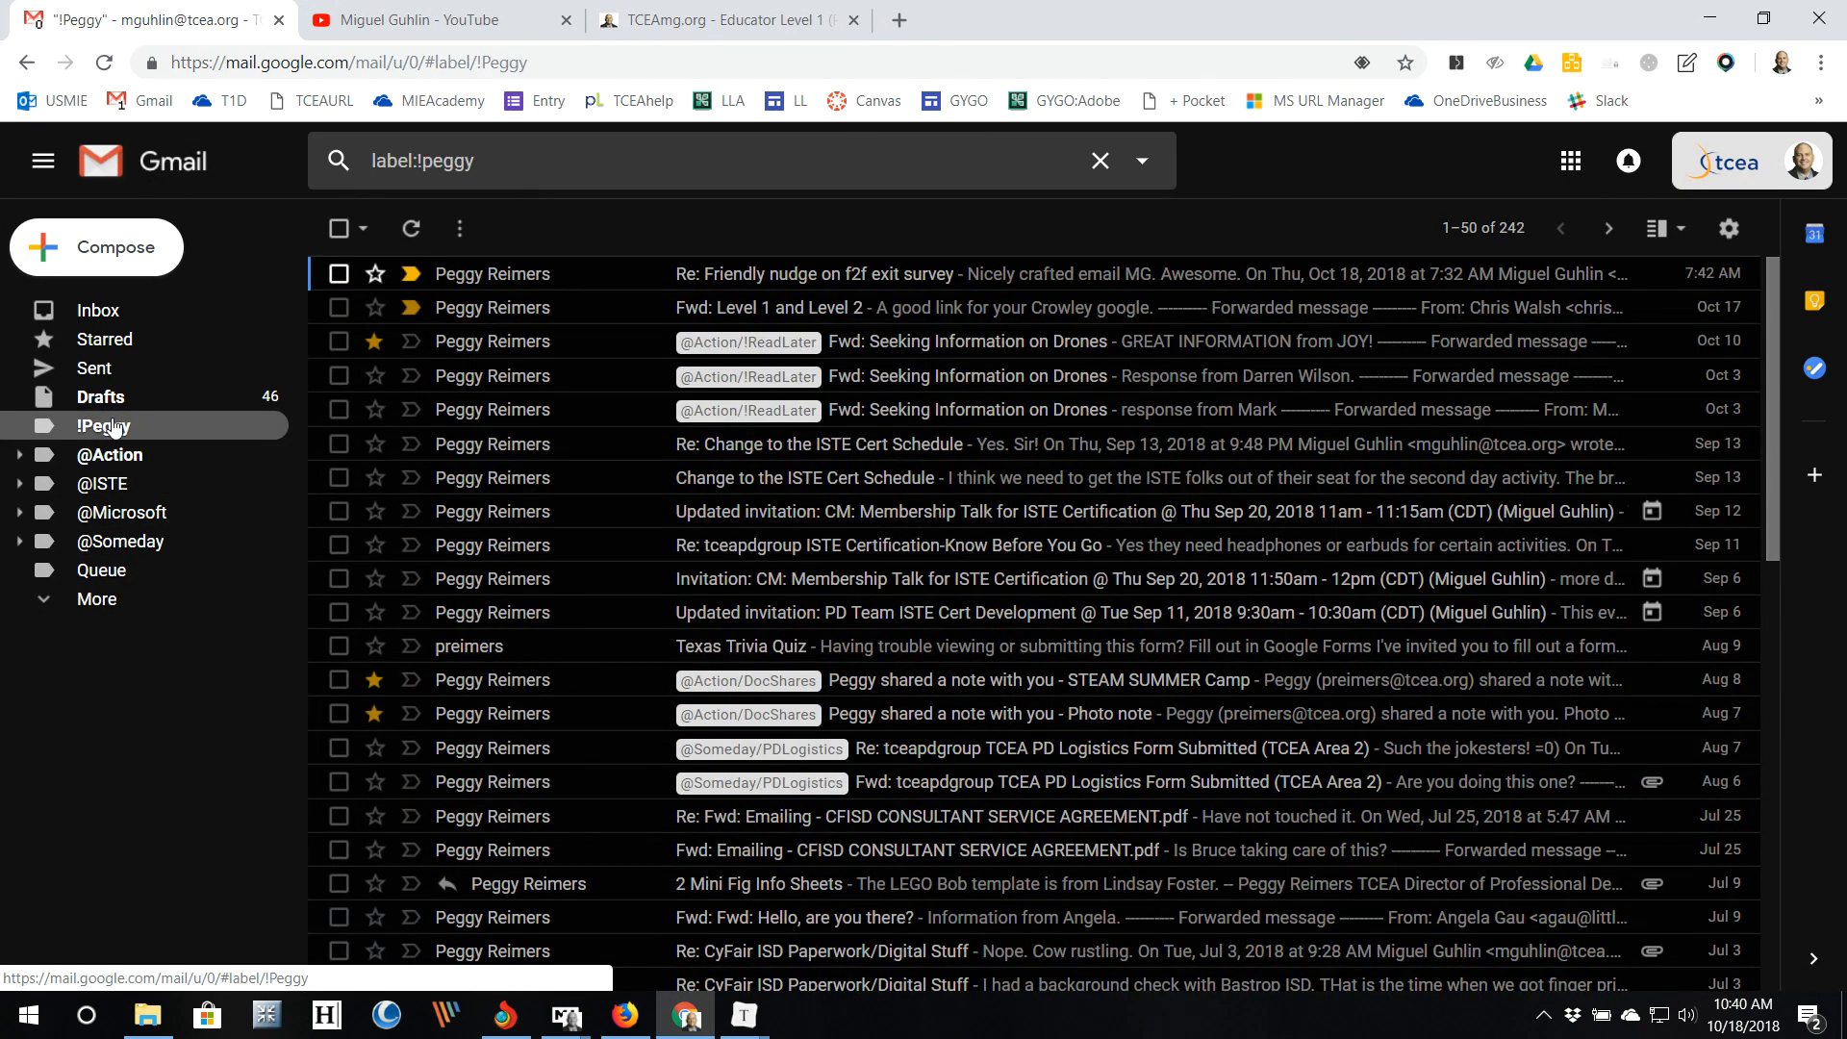
pyautogui.scroll(-5, 738, 544)
pyautogui.scroll(3, 739, 548)
pyautogui.scroll(-5, 737, 545)
pyautogui.scroll(6, 602, 570)
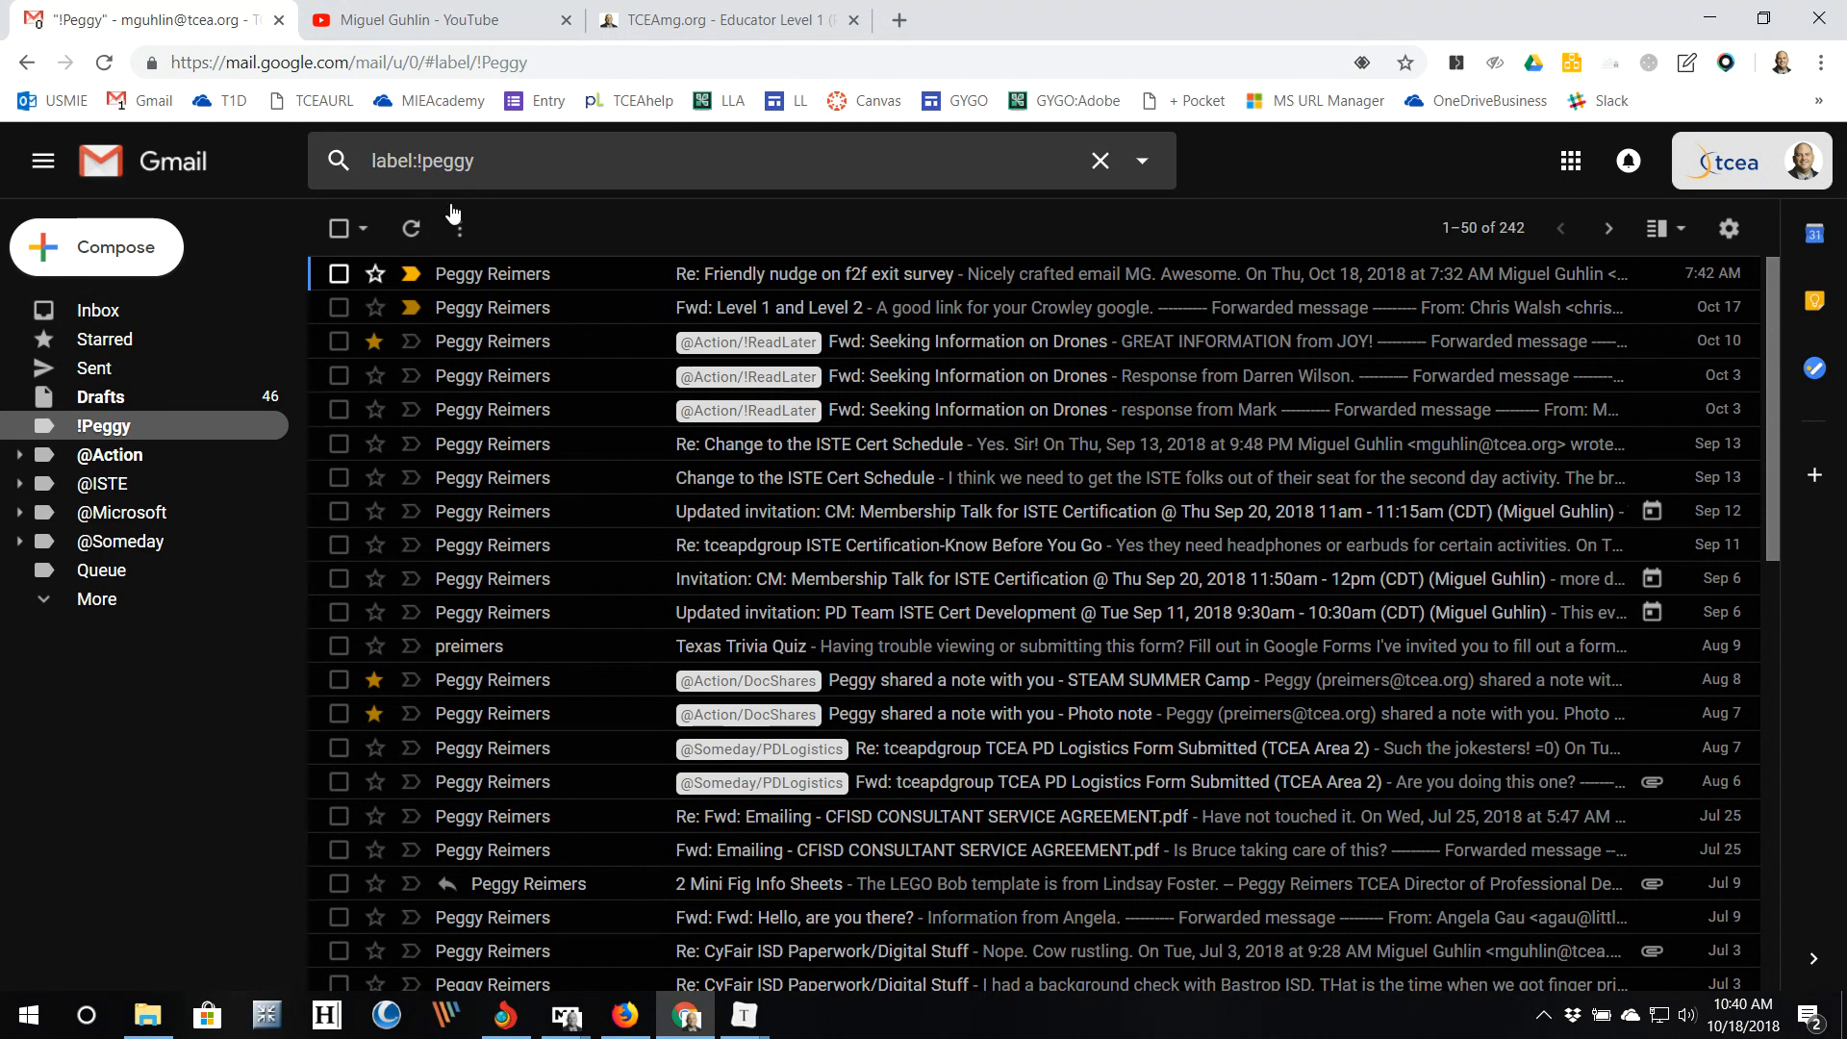
pyautogui.click(1143, 162)
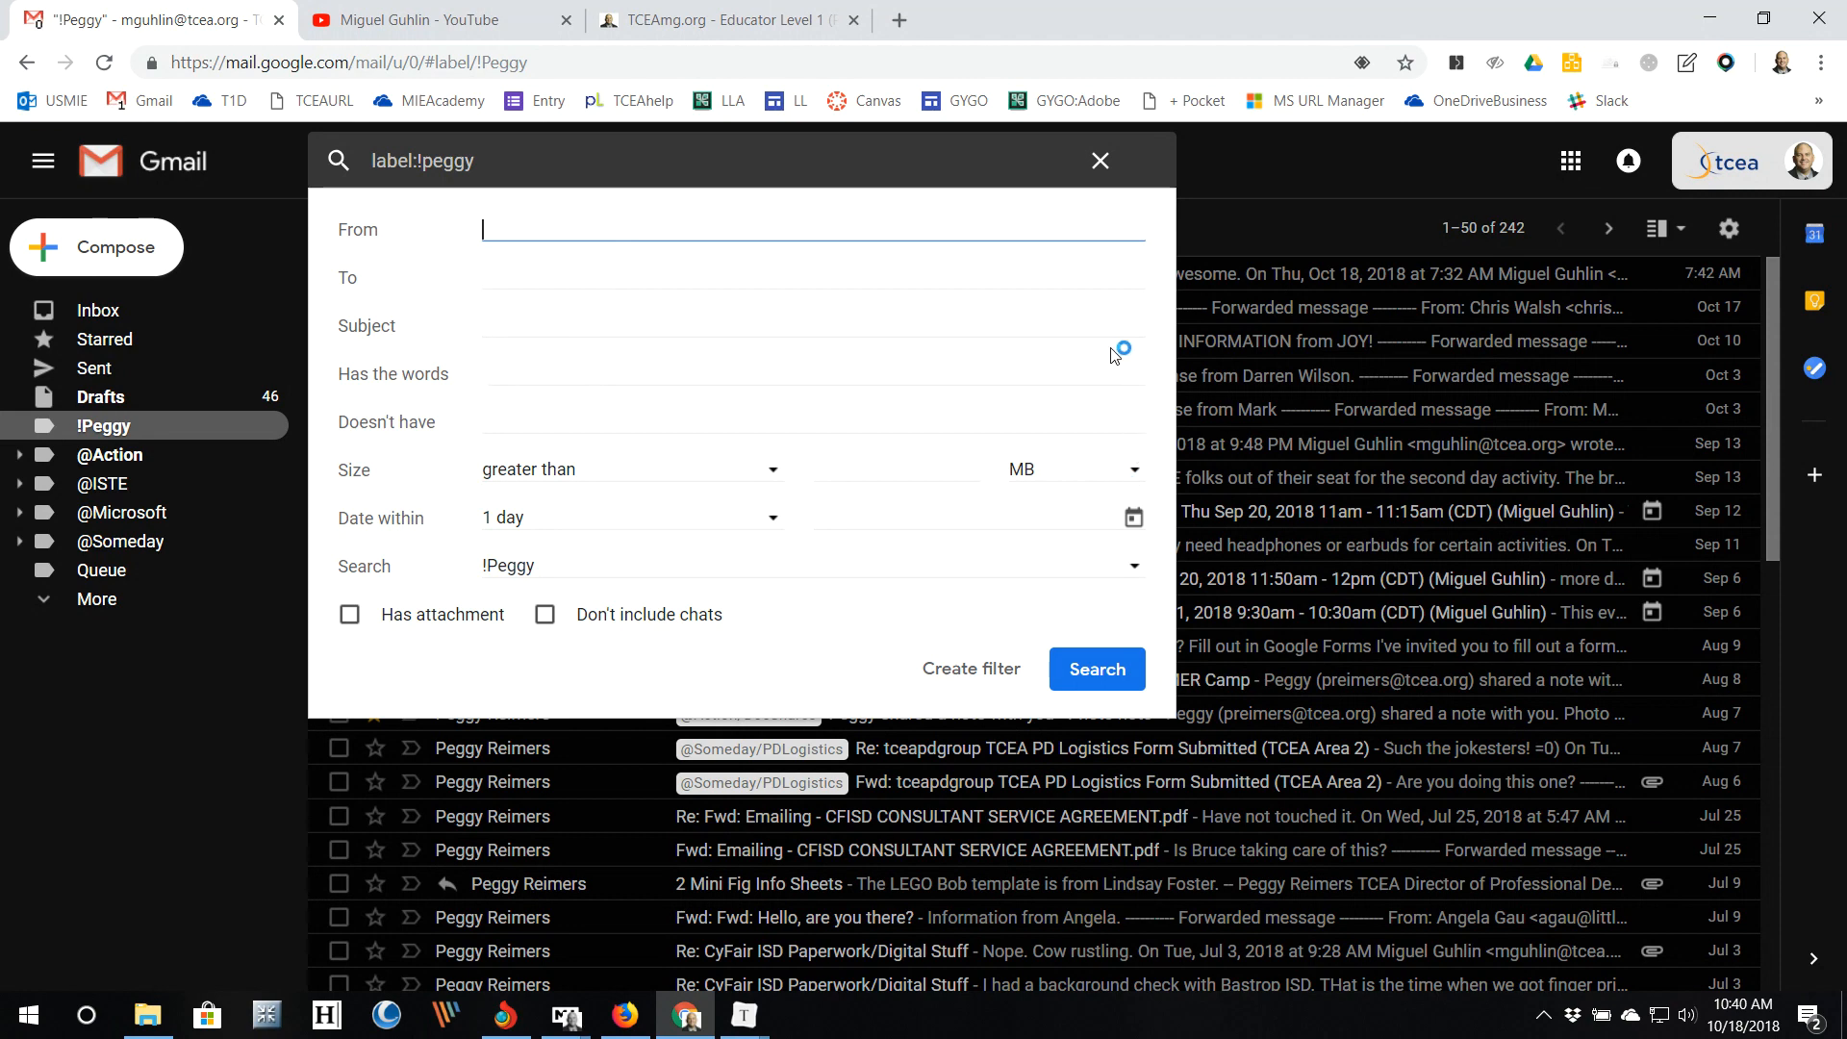
# Step: Replace the search query with 'is:unread' to list all unread conversations
pyautogui.click(607, 158)
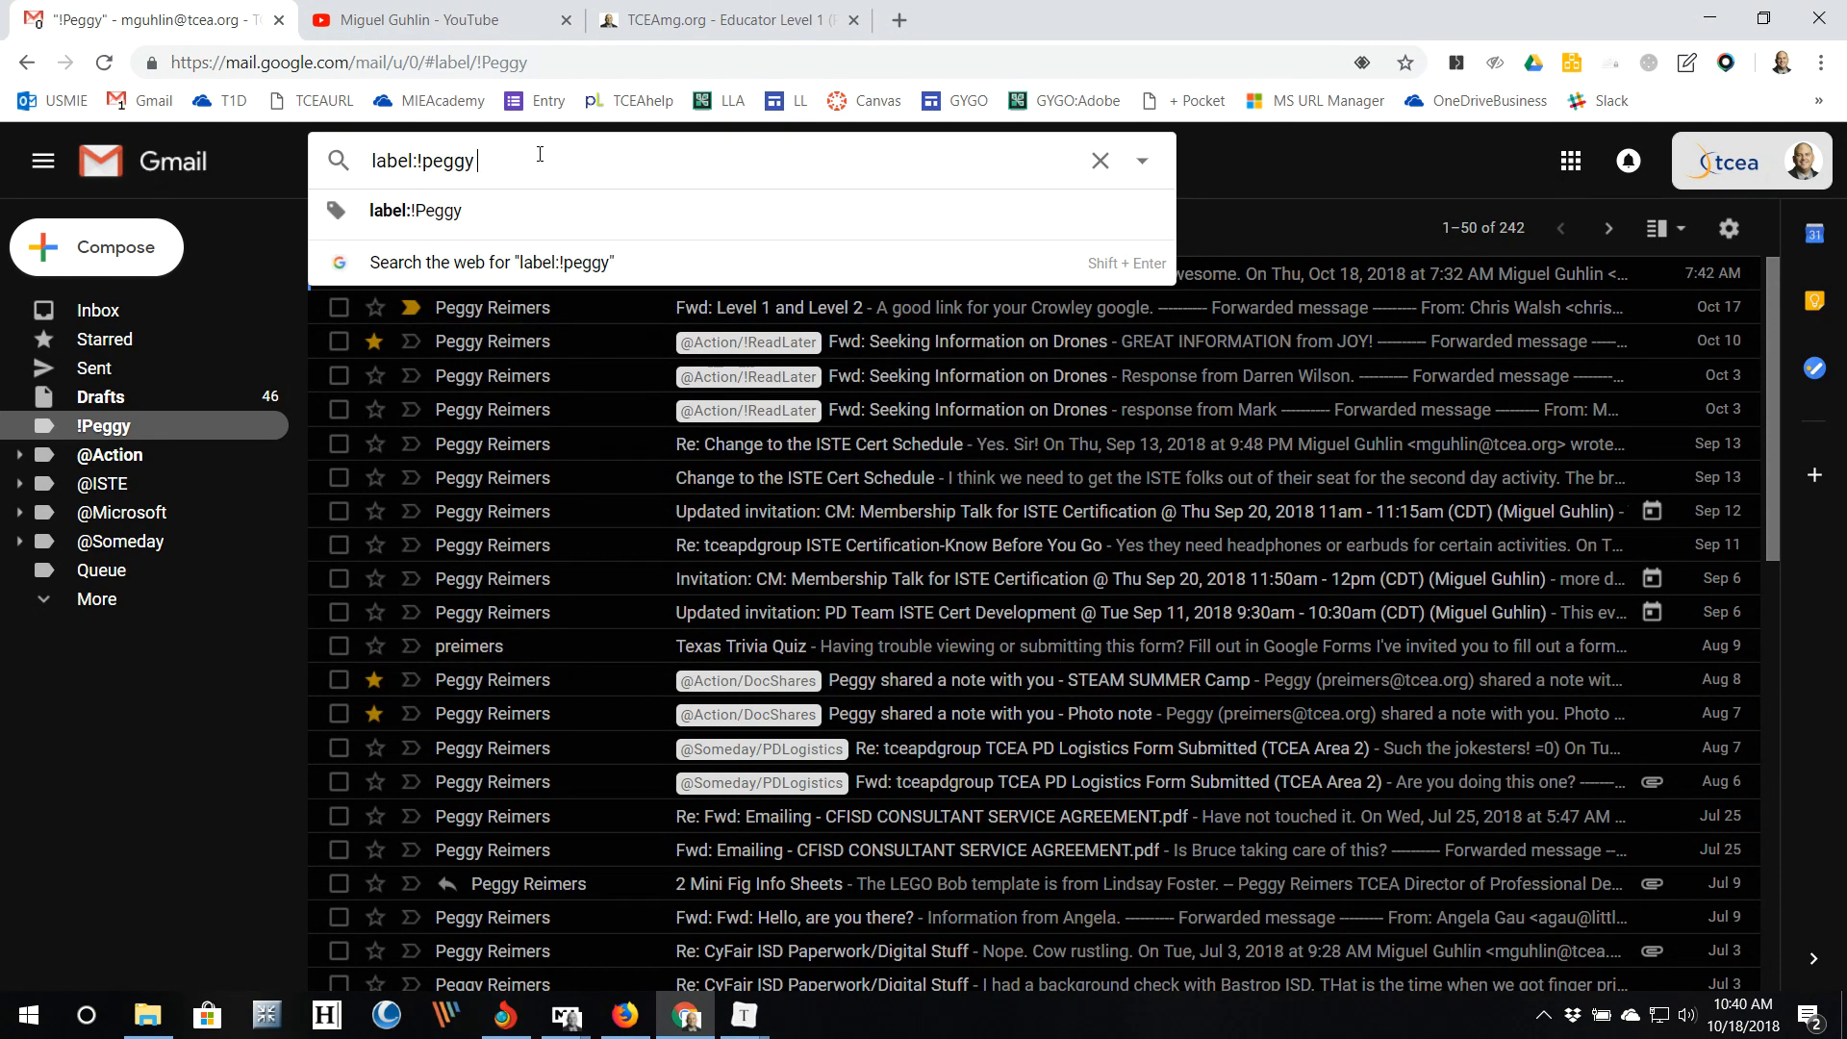
pyautogui.moveTo(520, 154); pyautogui.dragTo(336, 162)
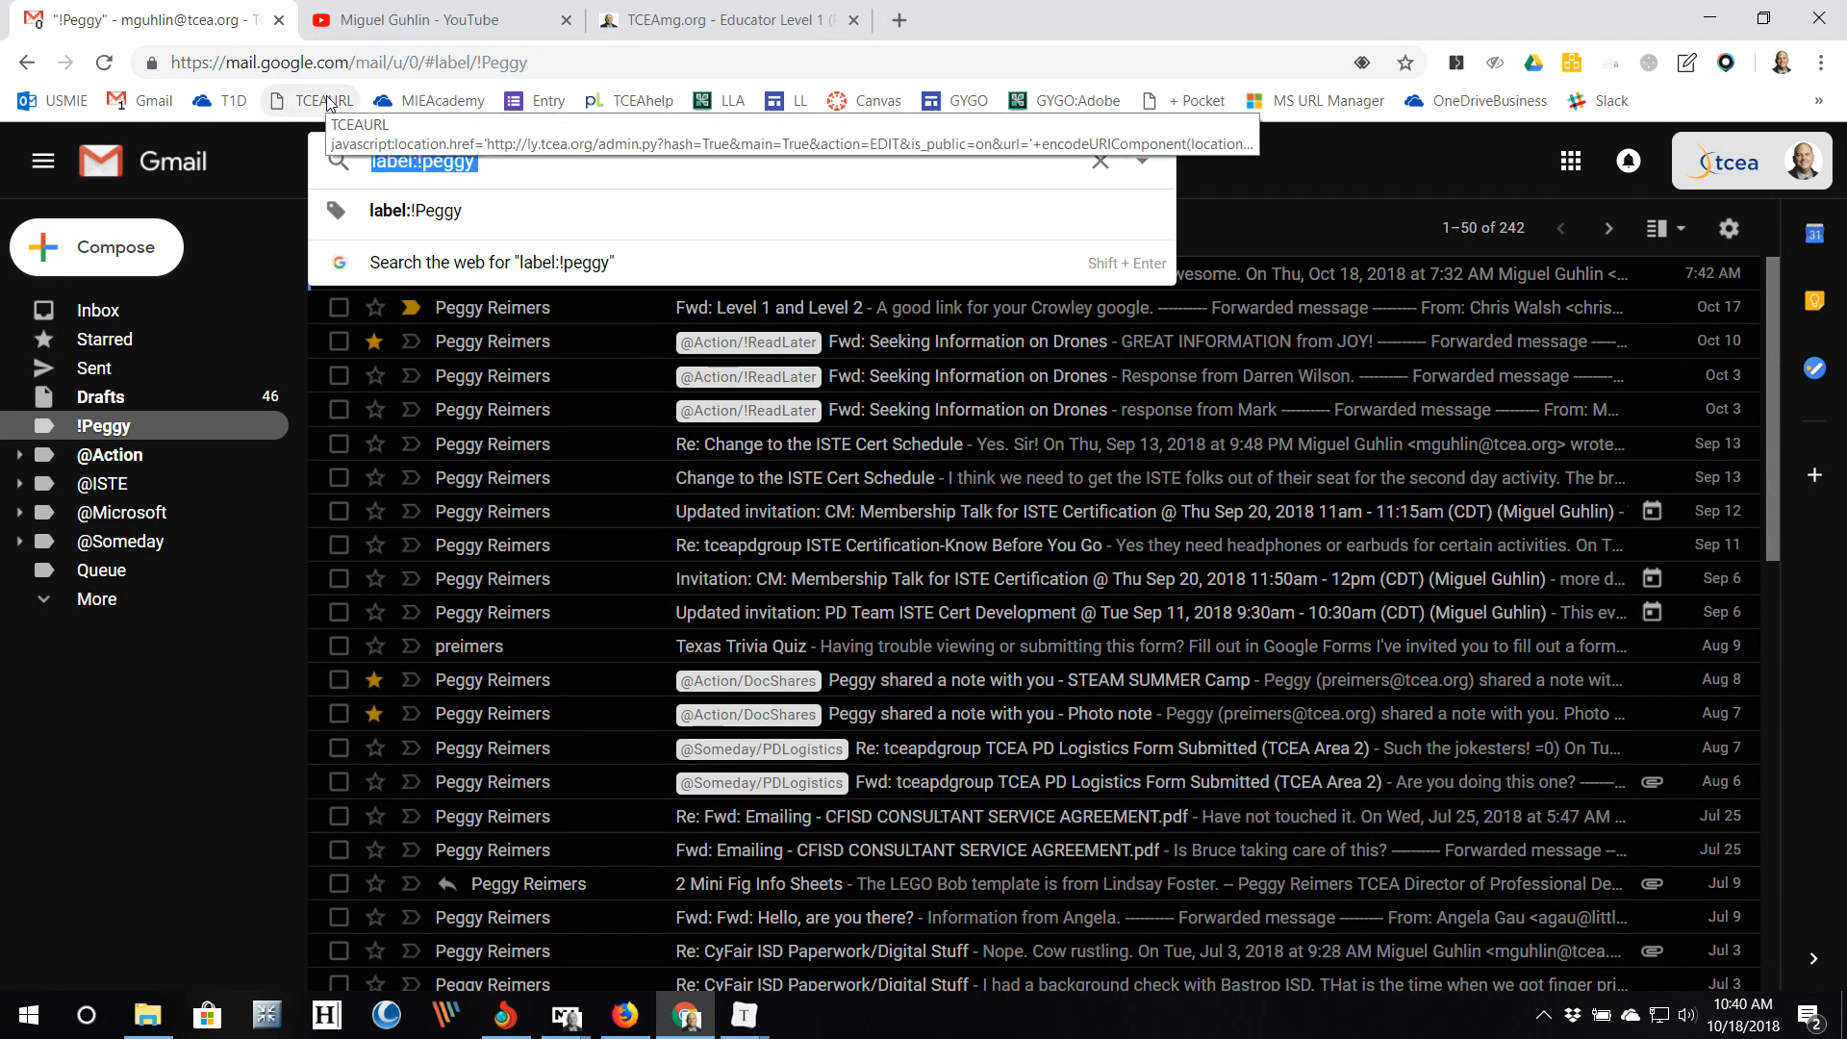
pyautogui.write('is:unread')
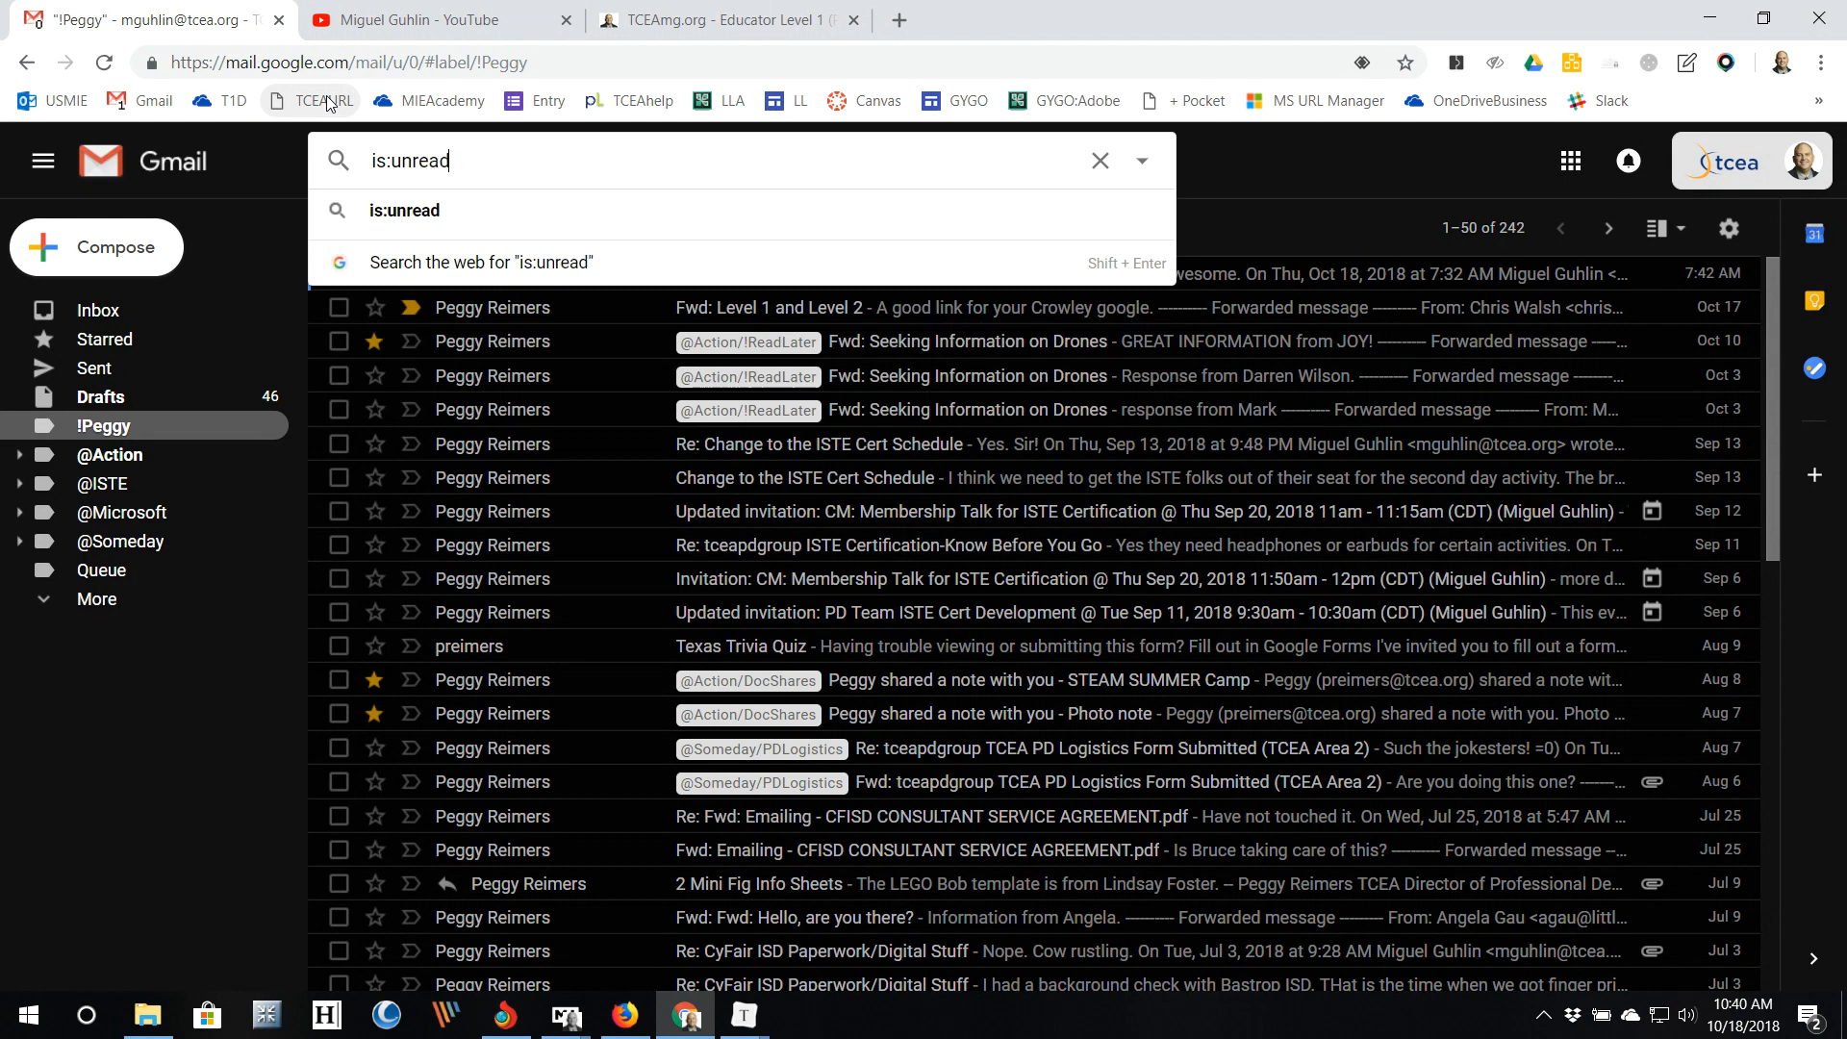
pyautogui.press('Return')
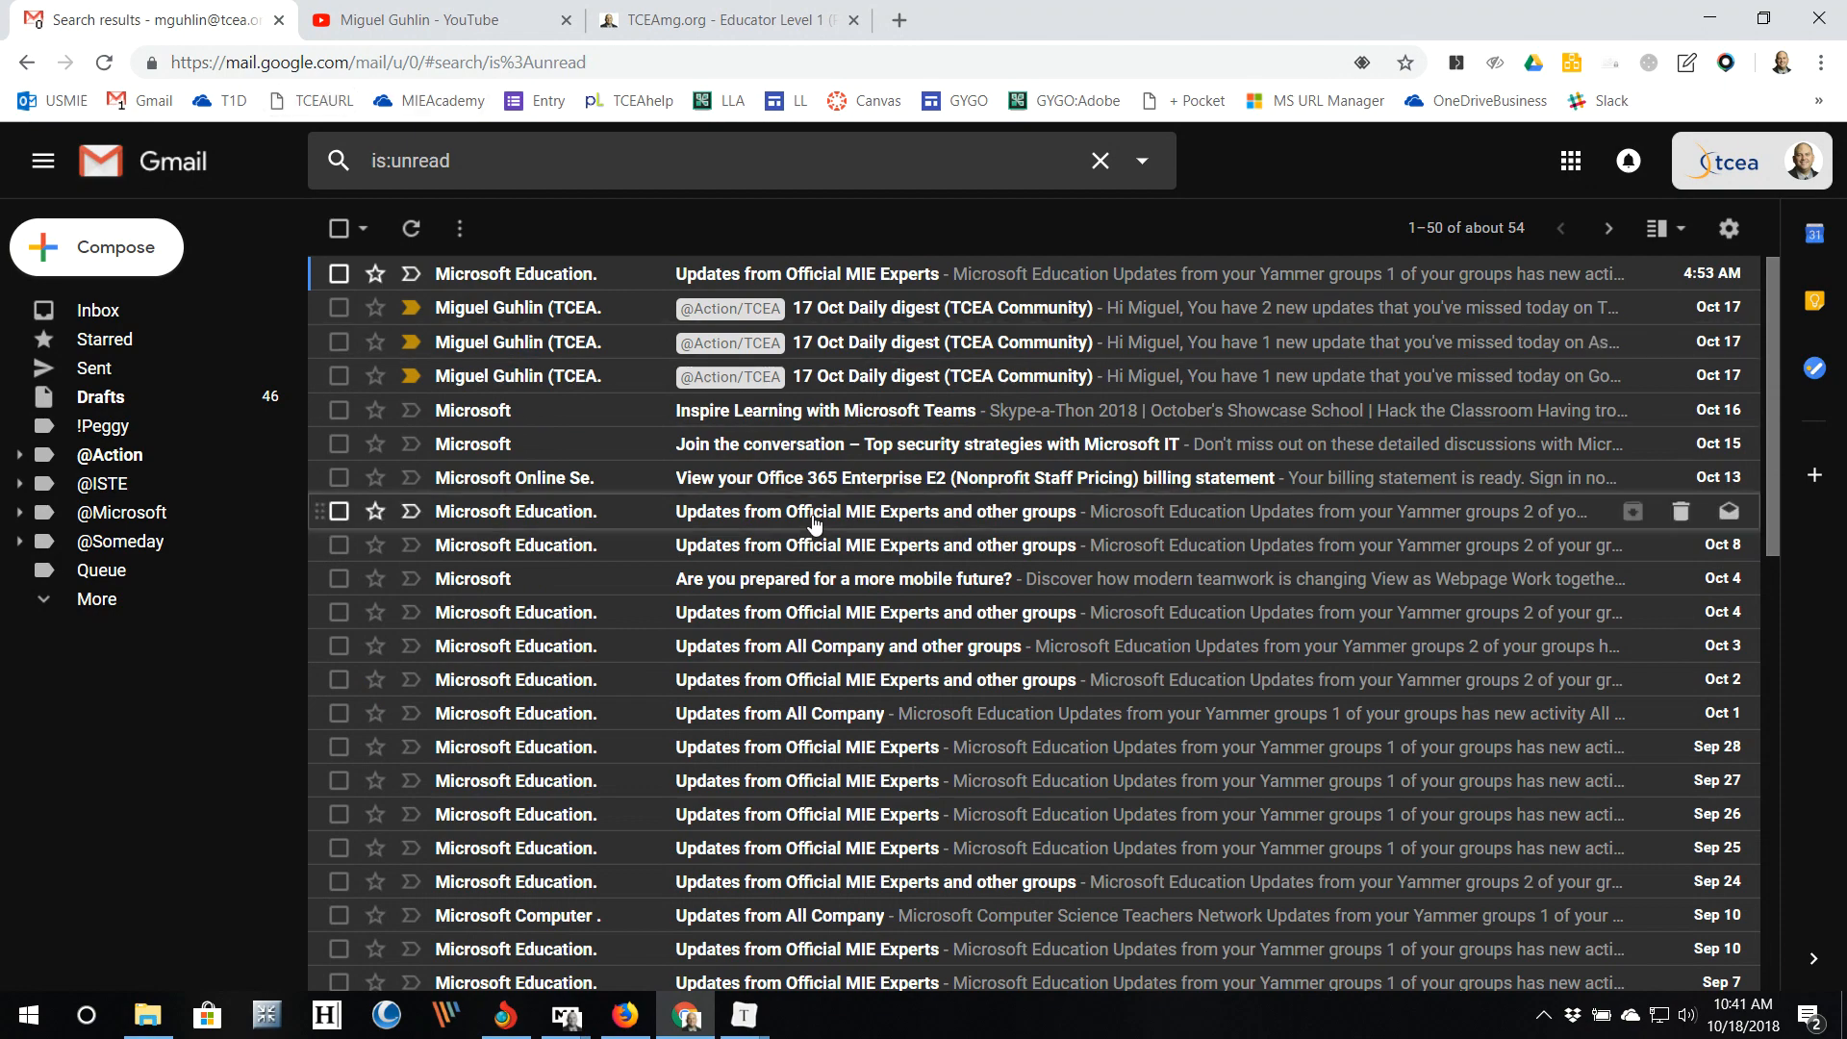
# Step: Check the select-all box so all 50 is:unread conversations on the page are selected
pyautogui.scroll(-2, 634, 467)
pyautogui.scroll(-5, 637, 469)
pyautogui.scroll(7, 639, 466)
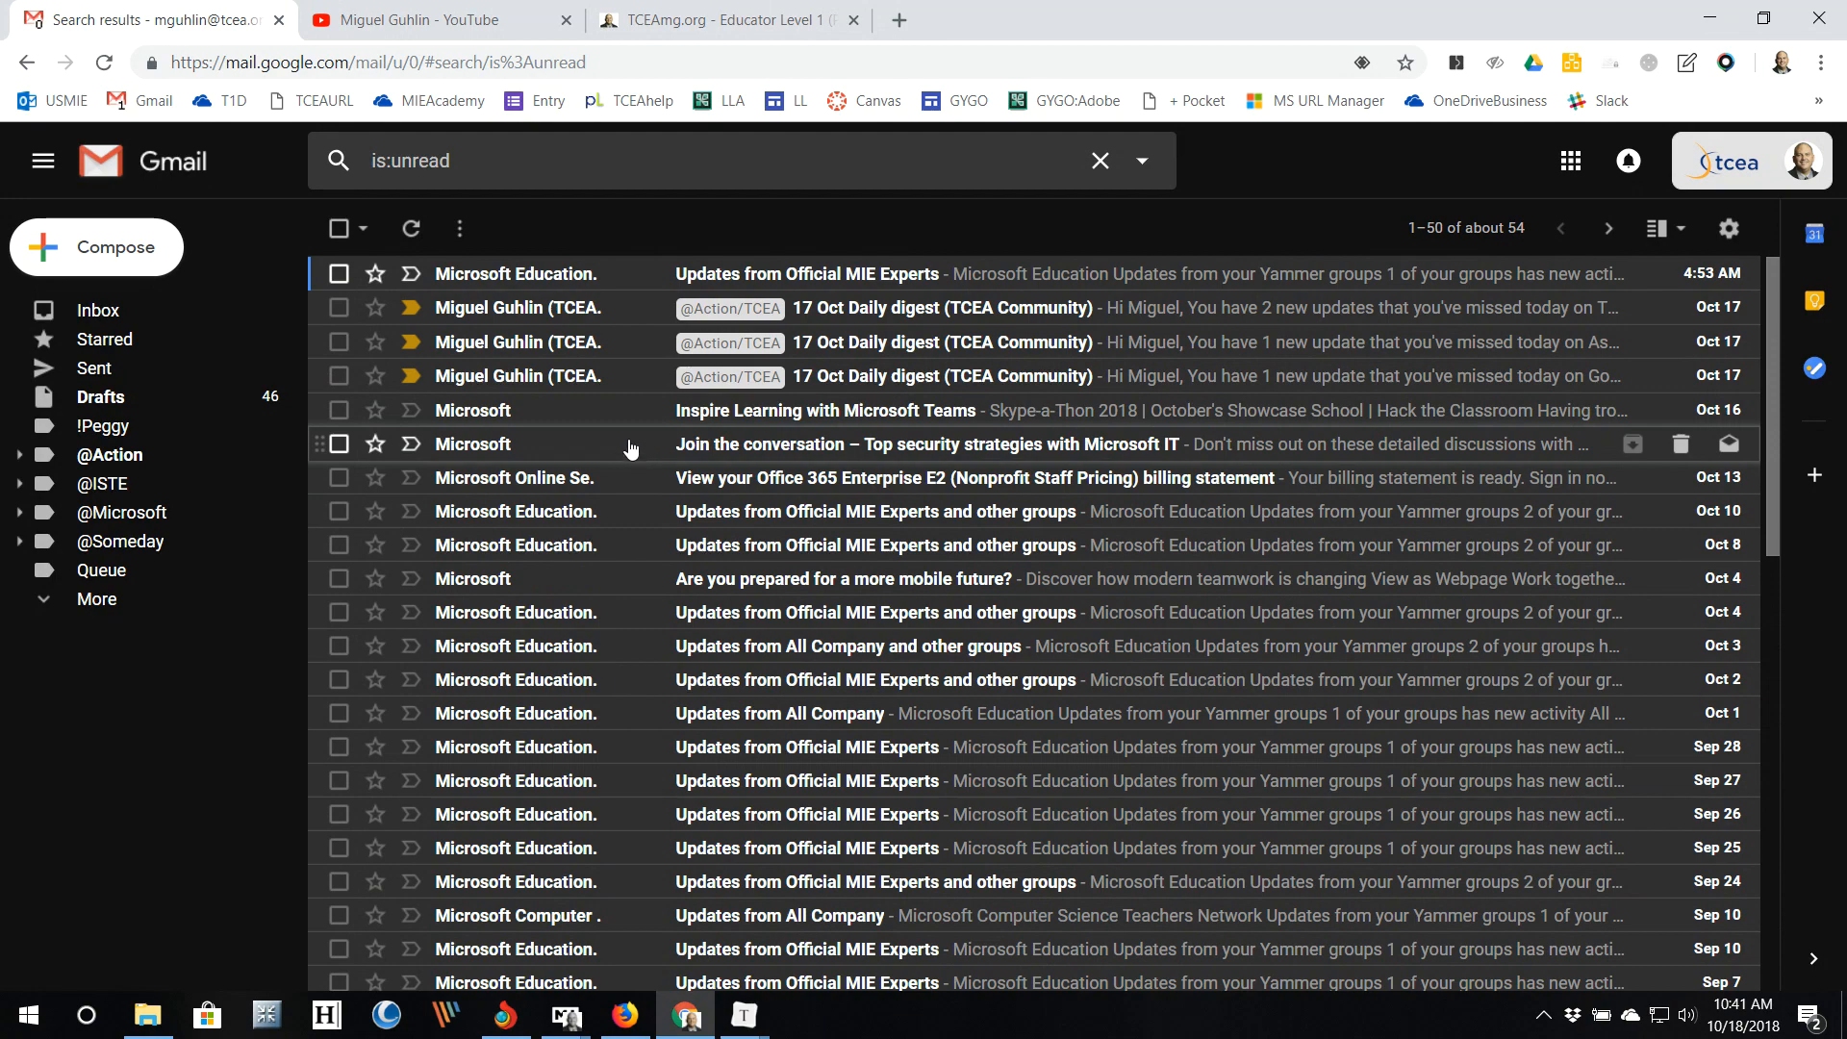
pyautogui.click(339, 229)
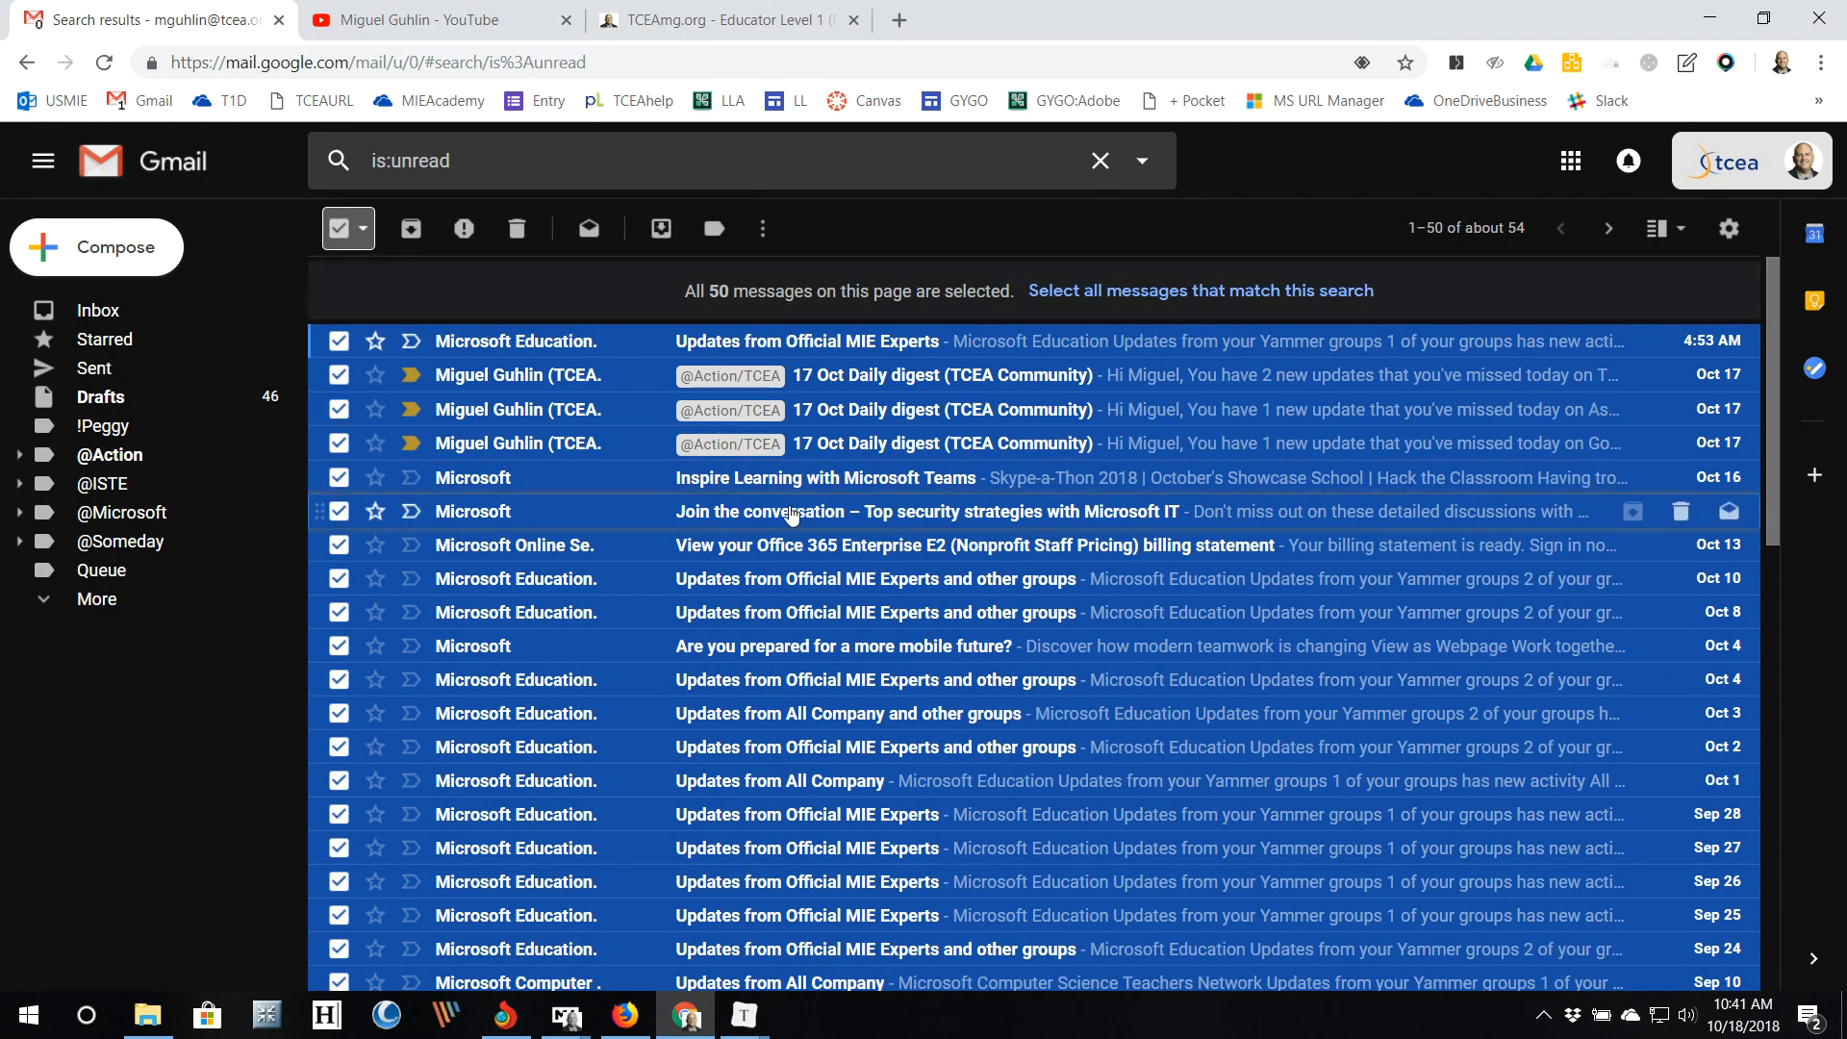
pyautogui.scroll(-5, 792, 516)
pyautogui.scroll(-5, 792, 515)
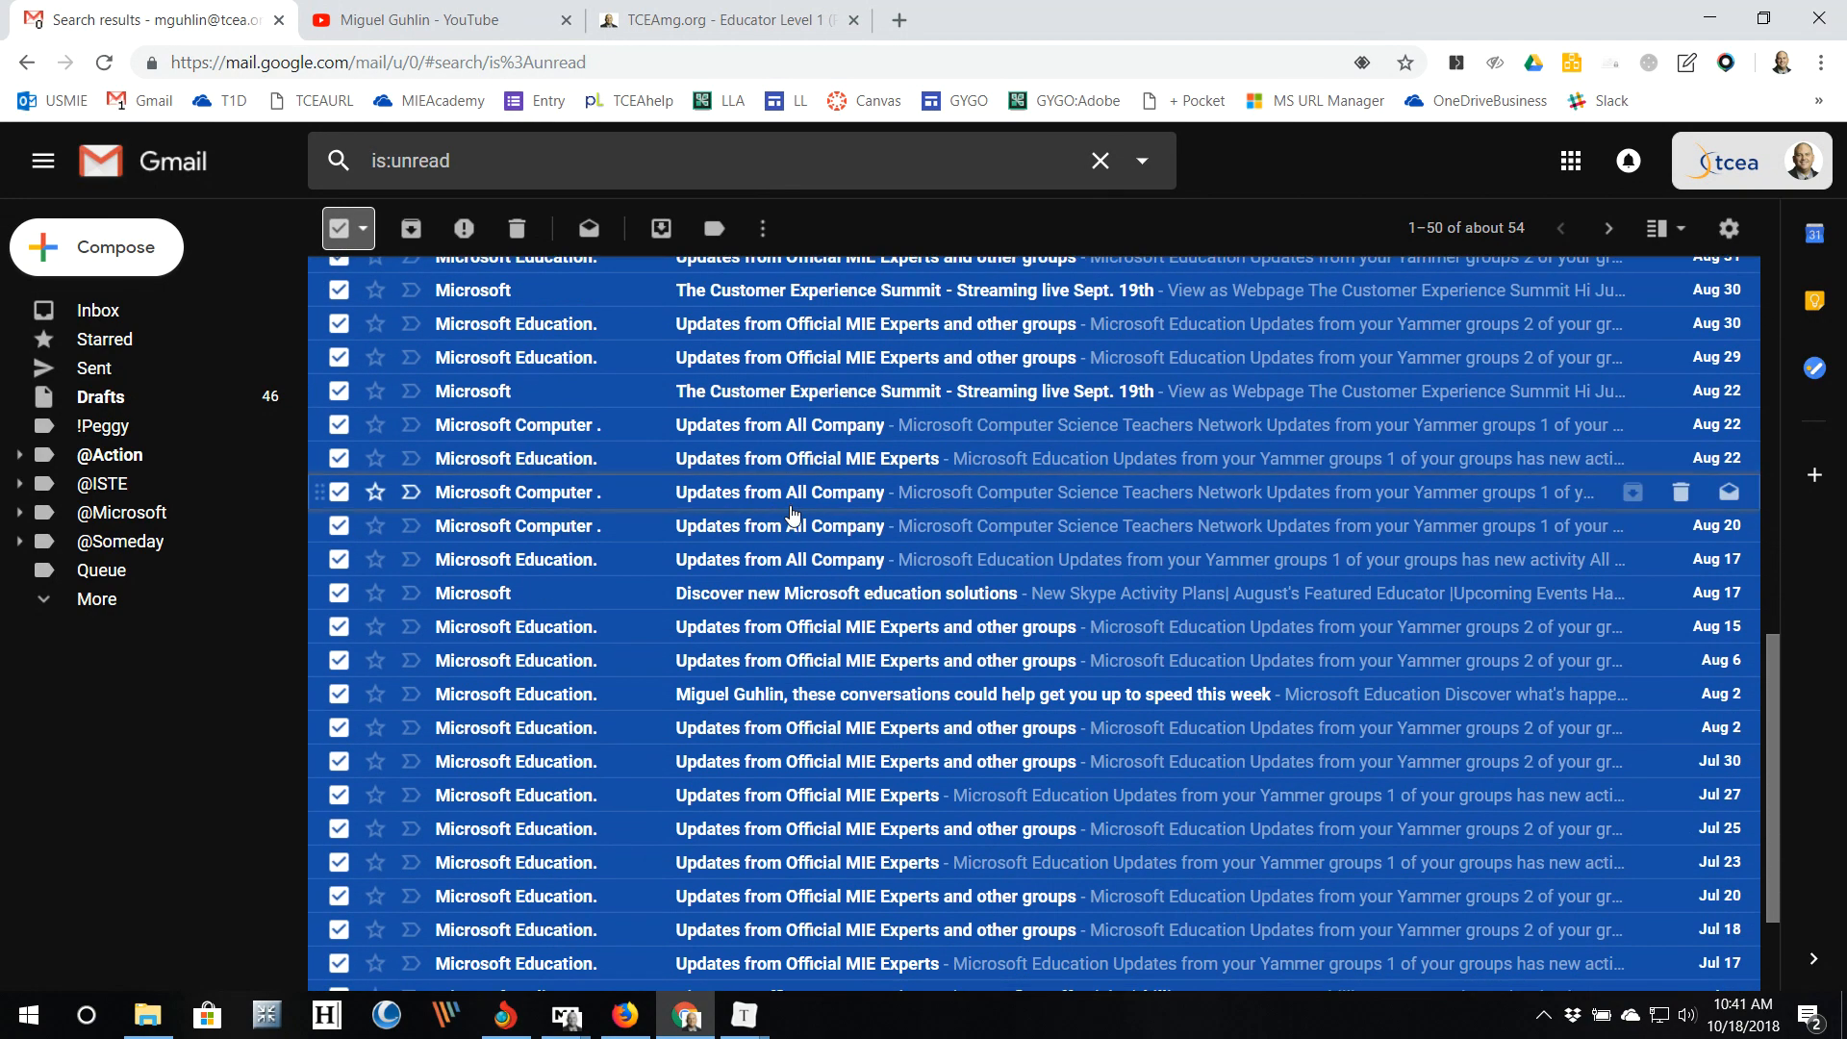
pyautogui.scroll(-3, 791, 515)
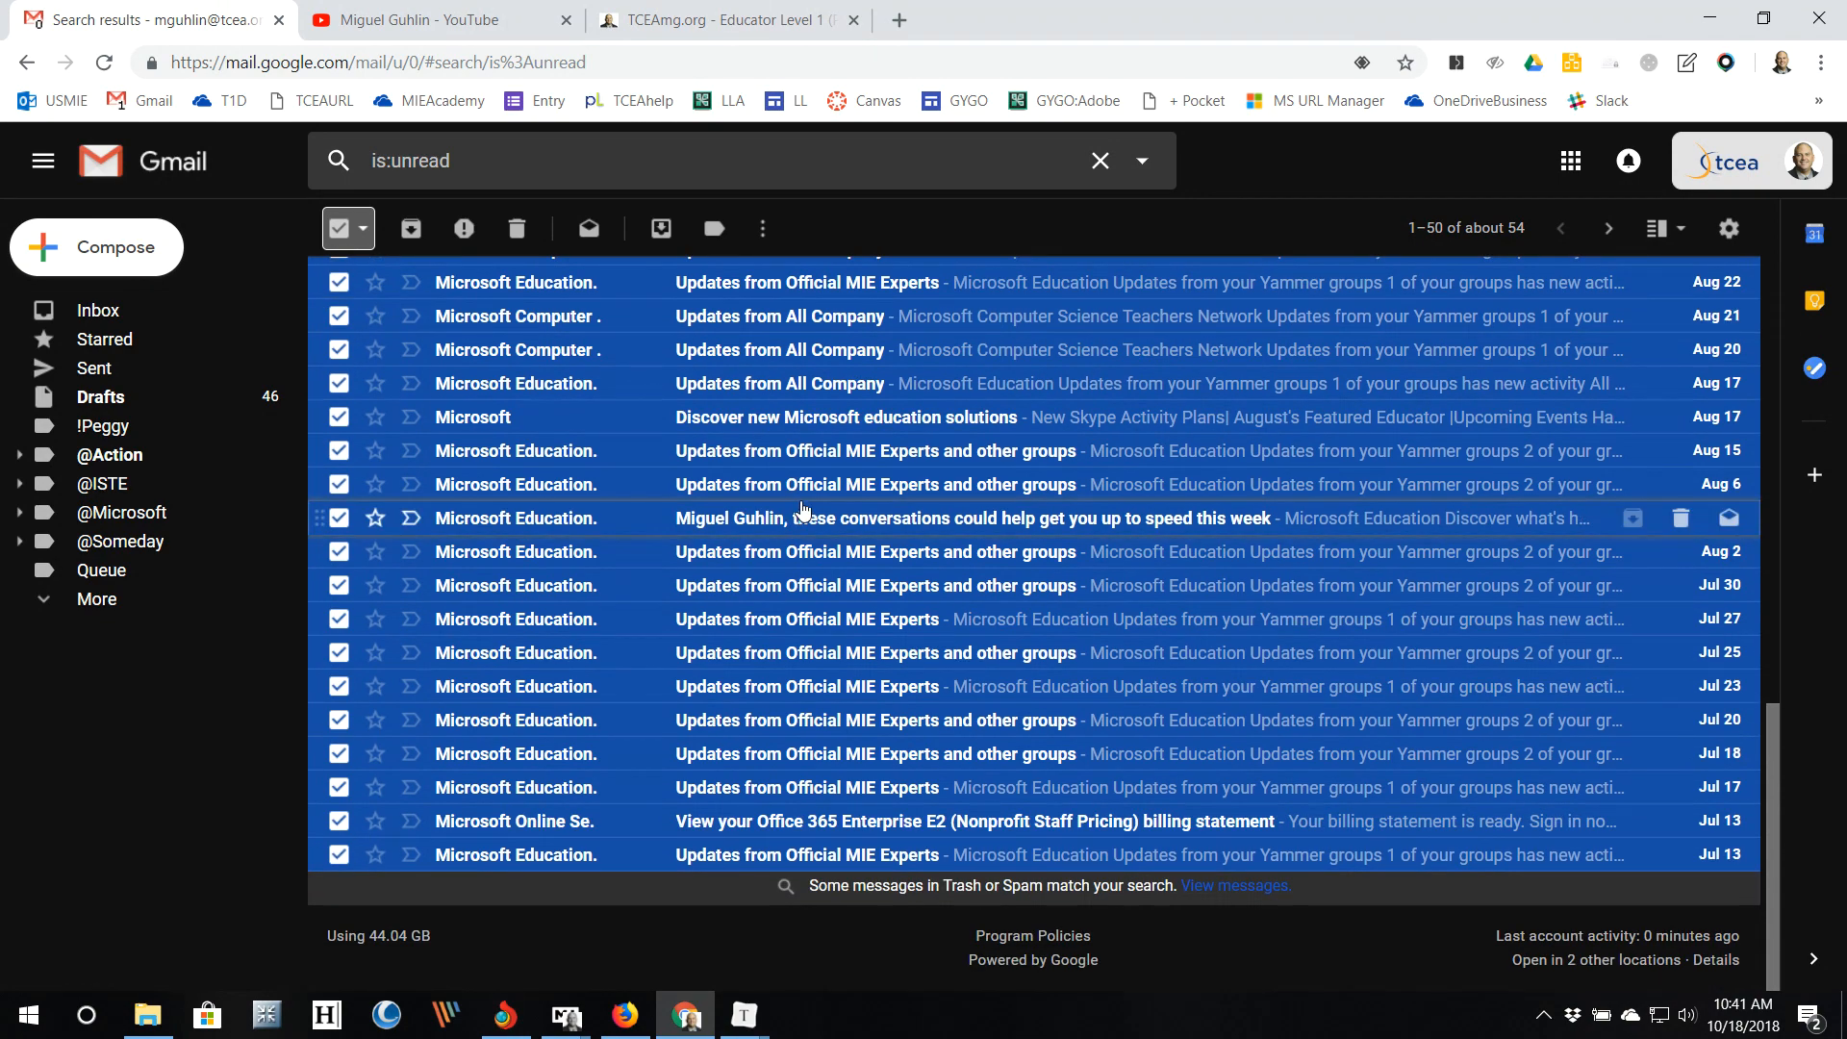
pyautogui.scroll(12, 904, 630)
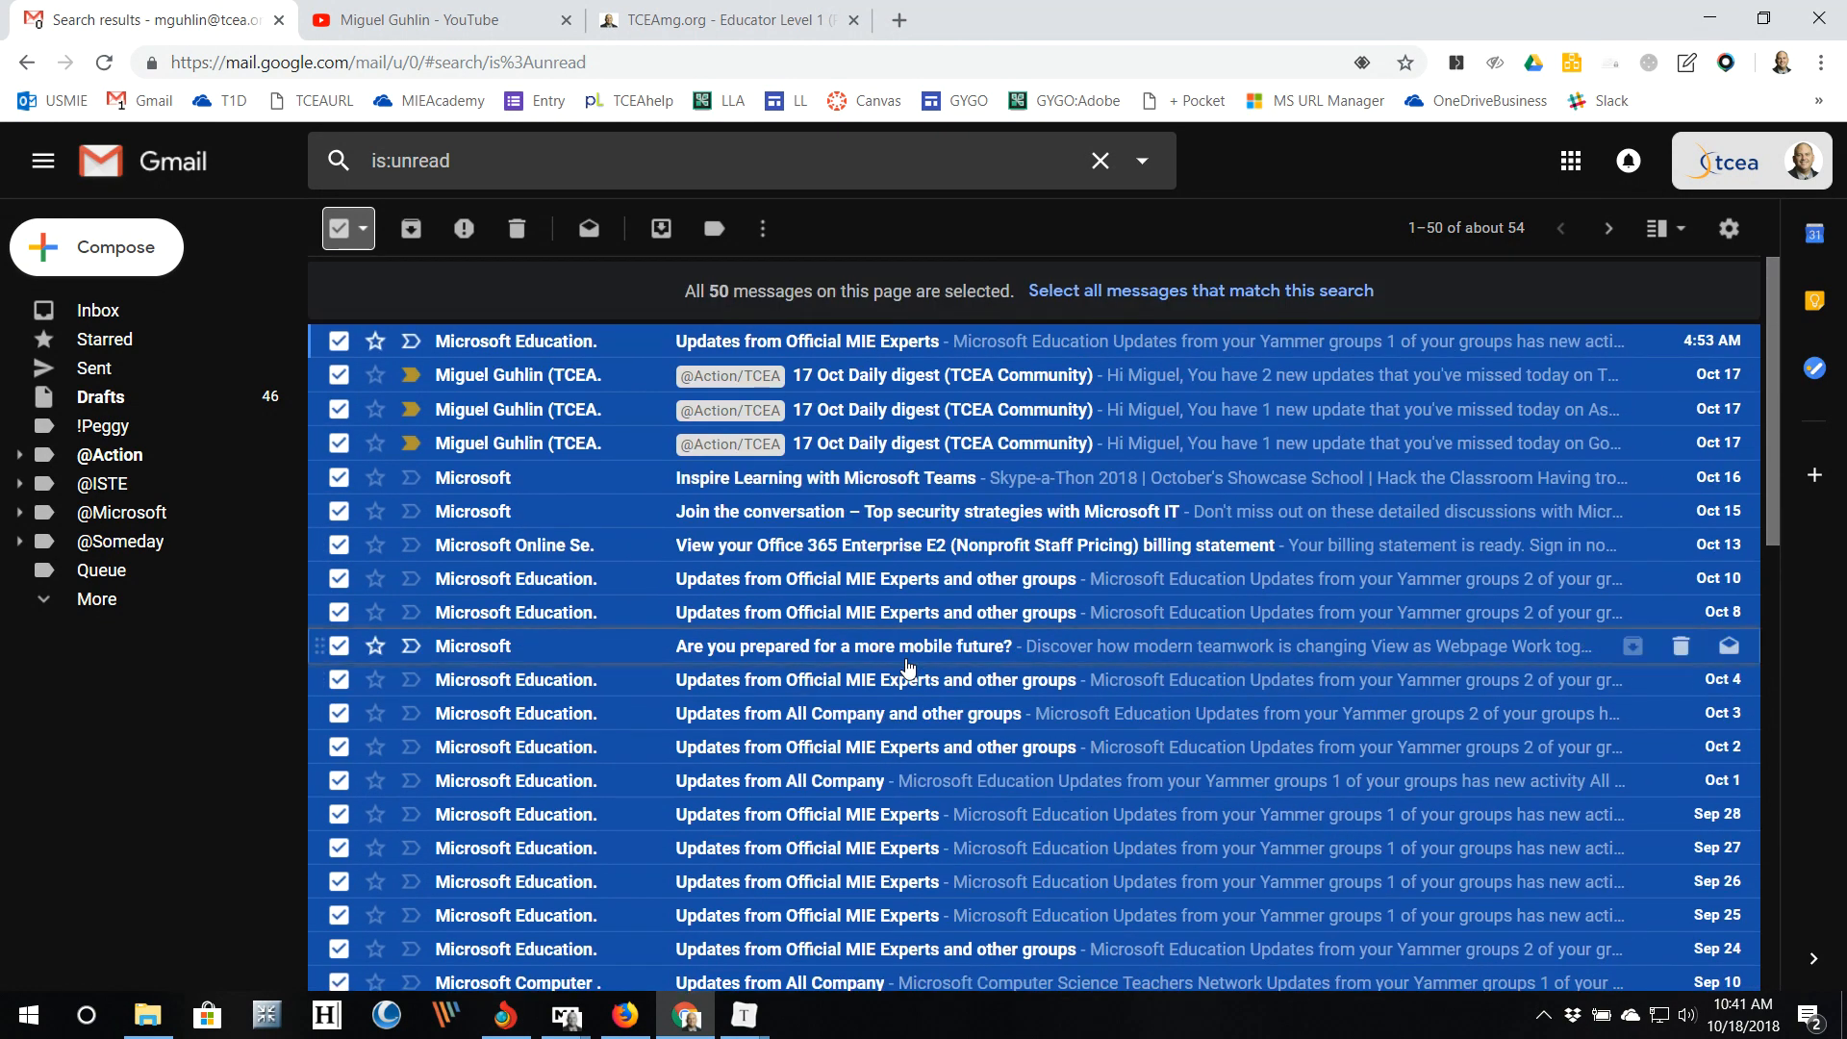
pyautogui.click(338, 231)
pyautogui.click(336, 233)
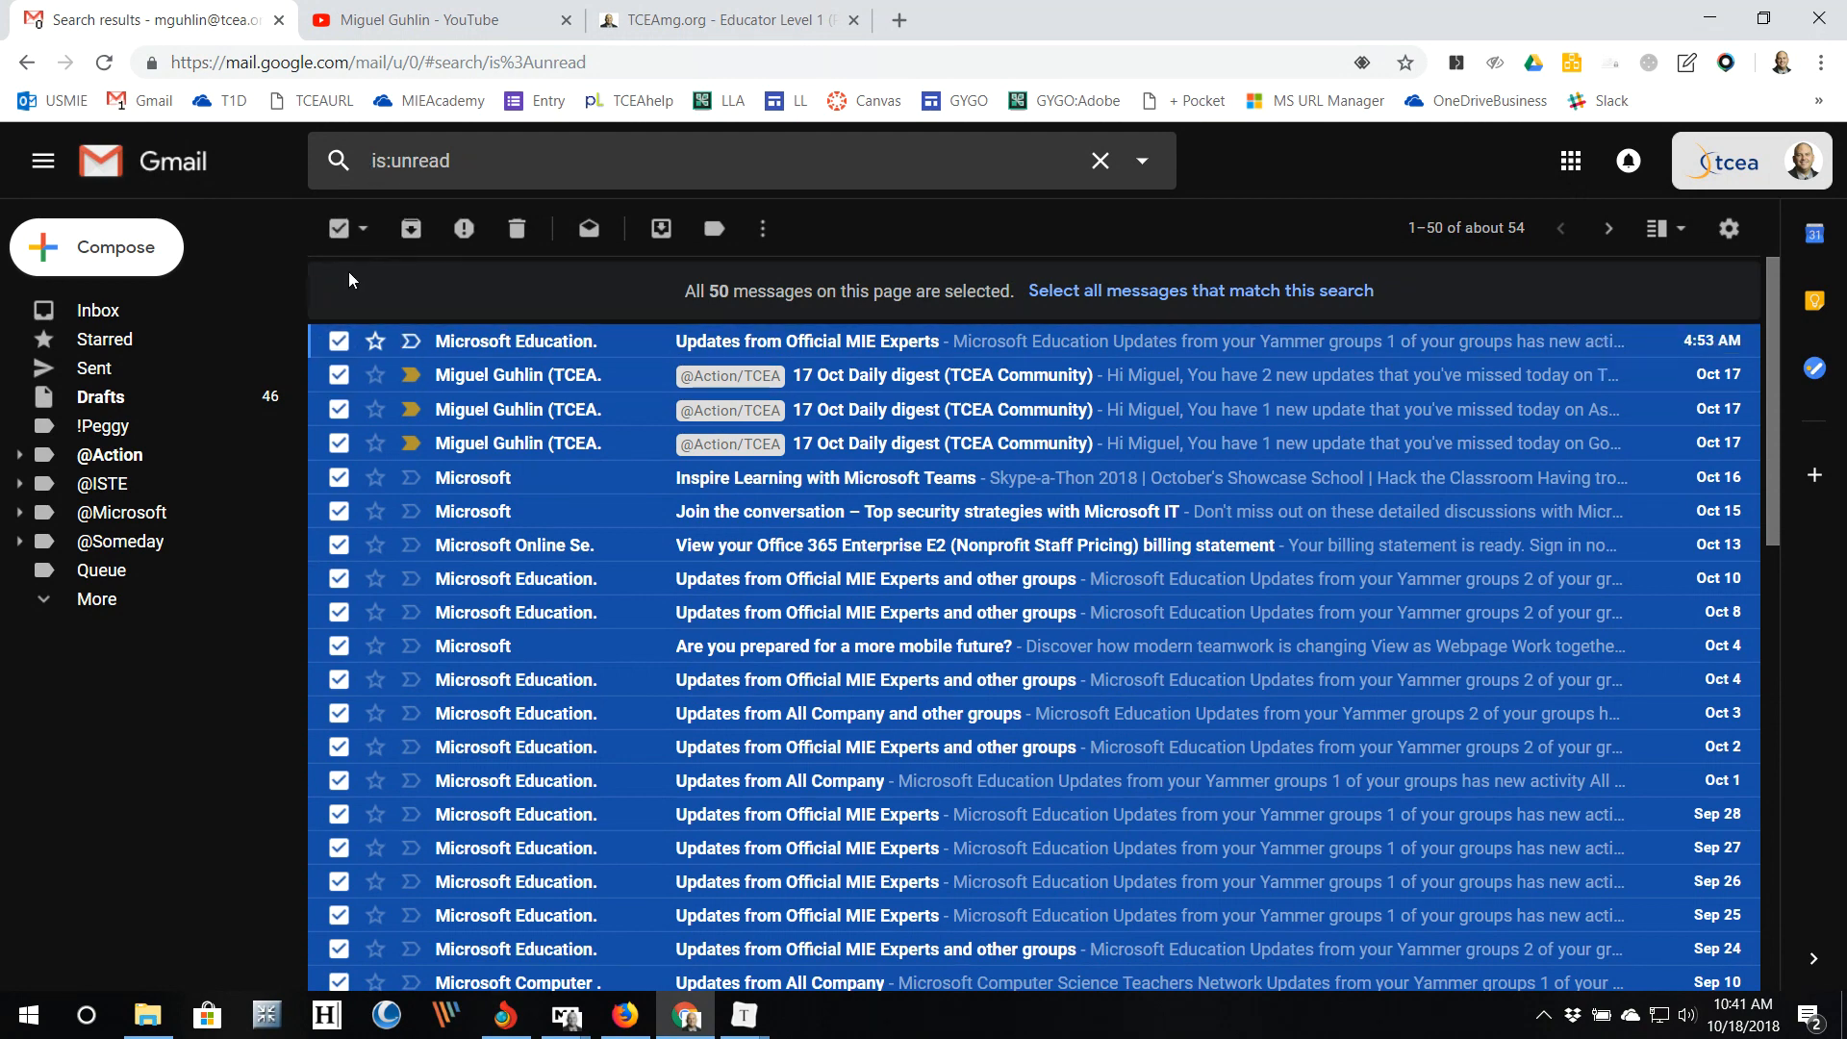
# Step: Clear the selection, then open one 17 Oct Daily digest and return to the results
pyautogui.click(339, 228)
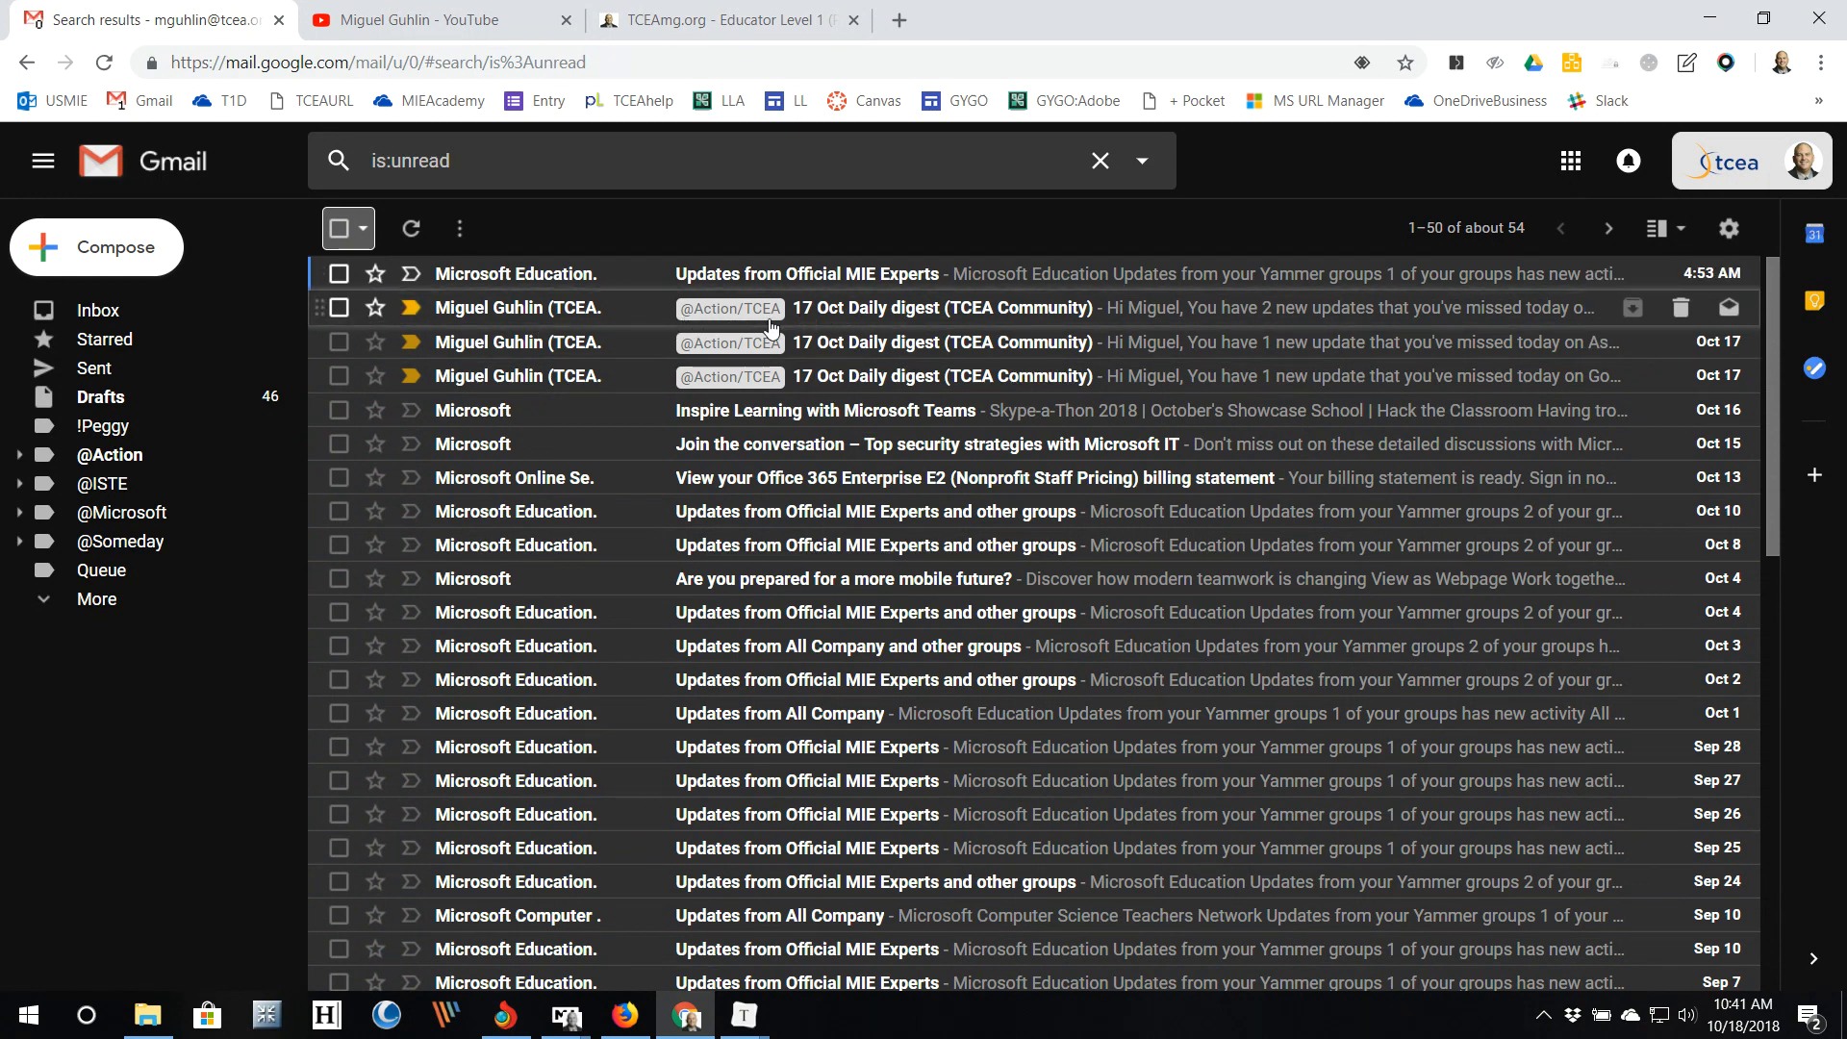
pyautogui.moveTo(776, 349); pyautogui.dragTo(774, 329)
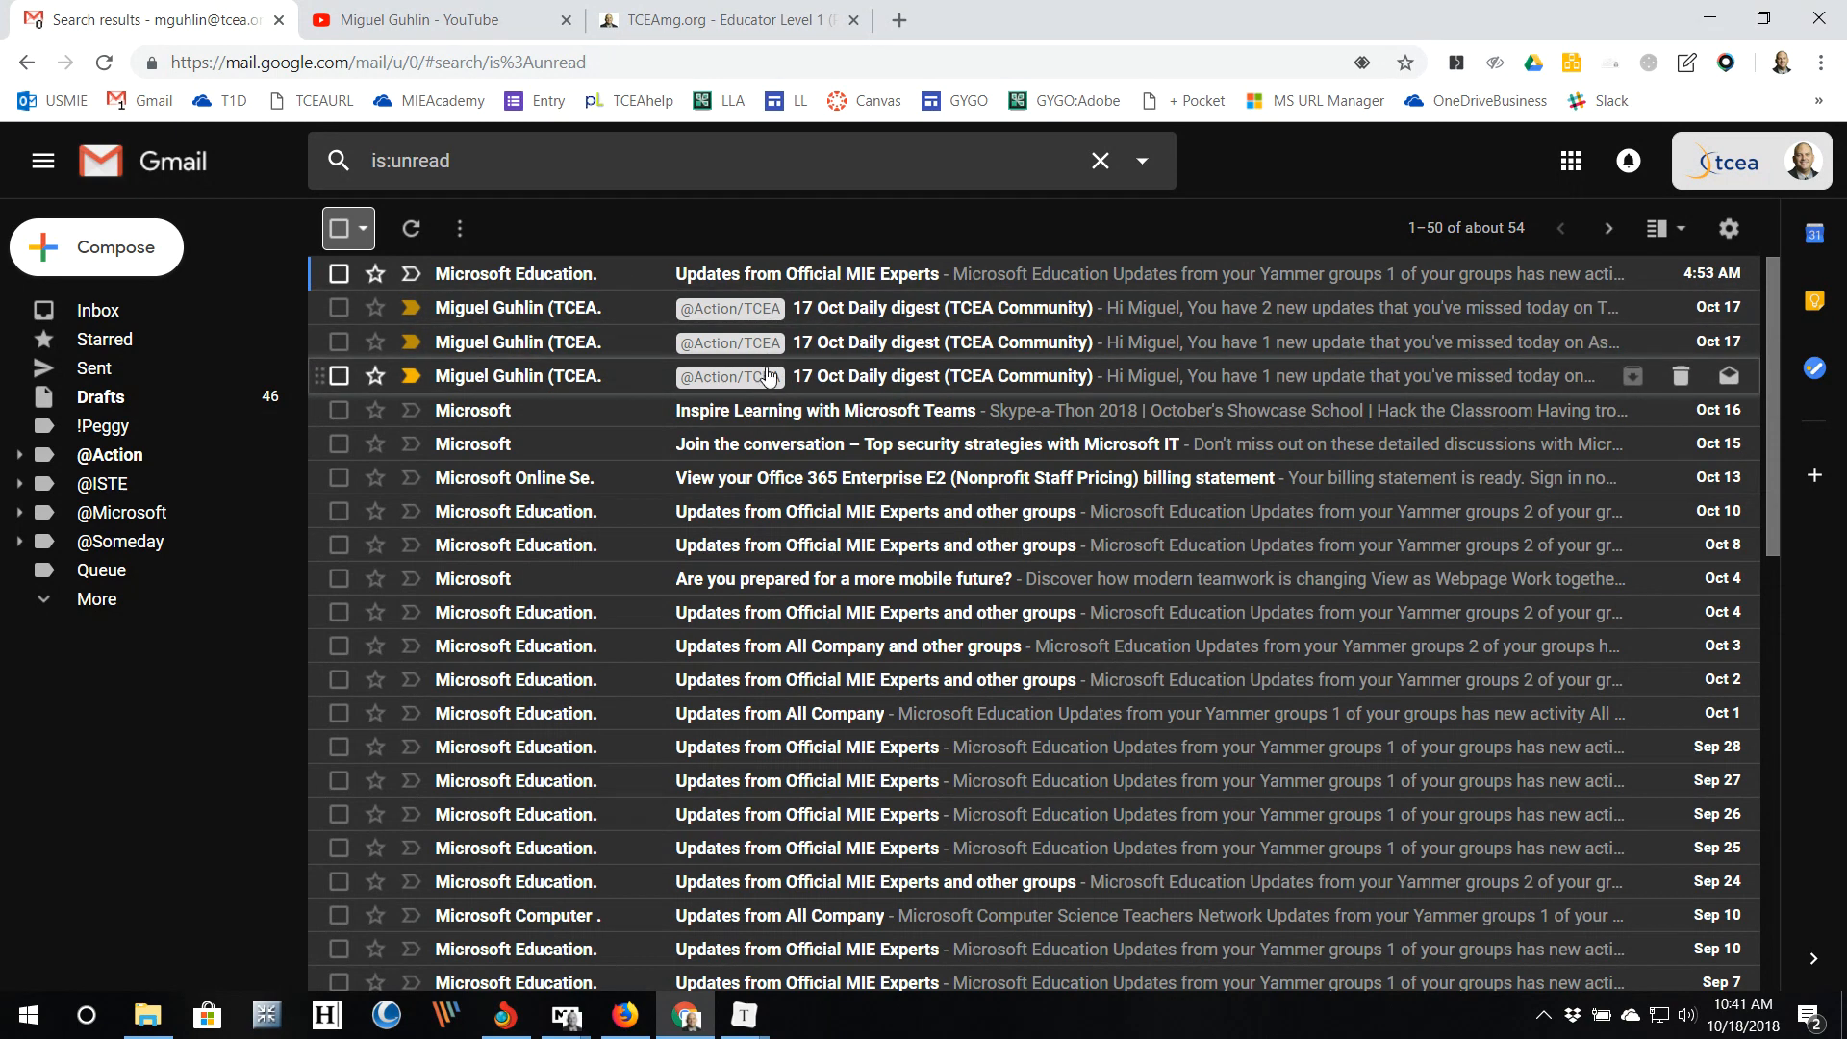
pyautogui.click(835, 323)
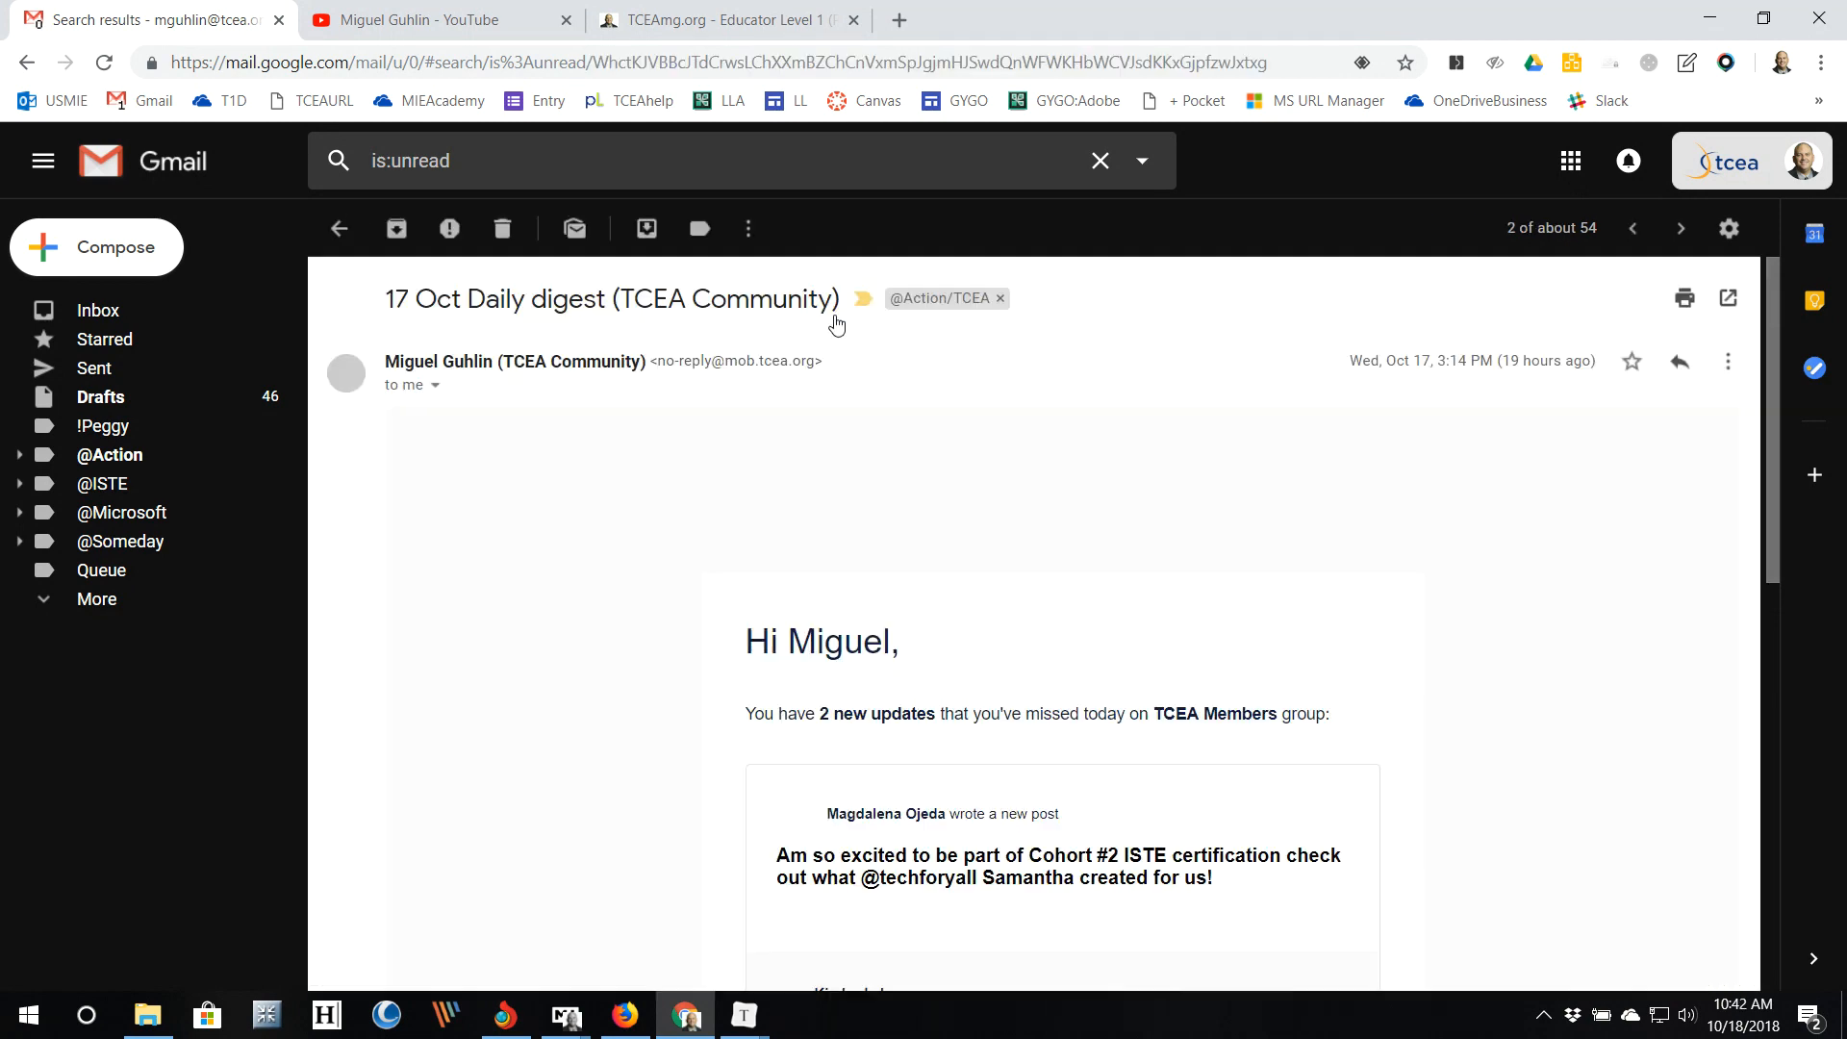
pyautogui.click(338, 228)
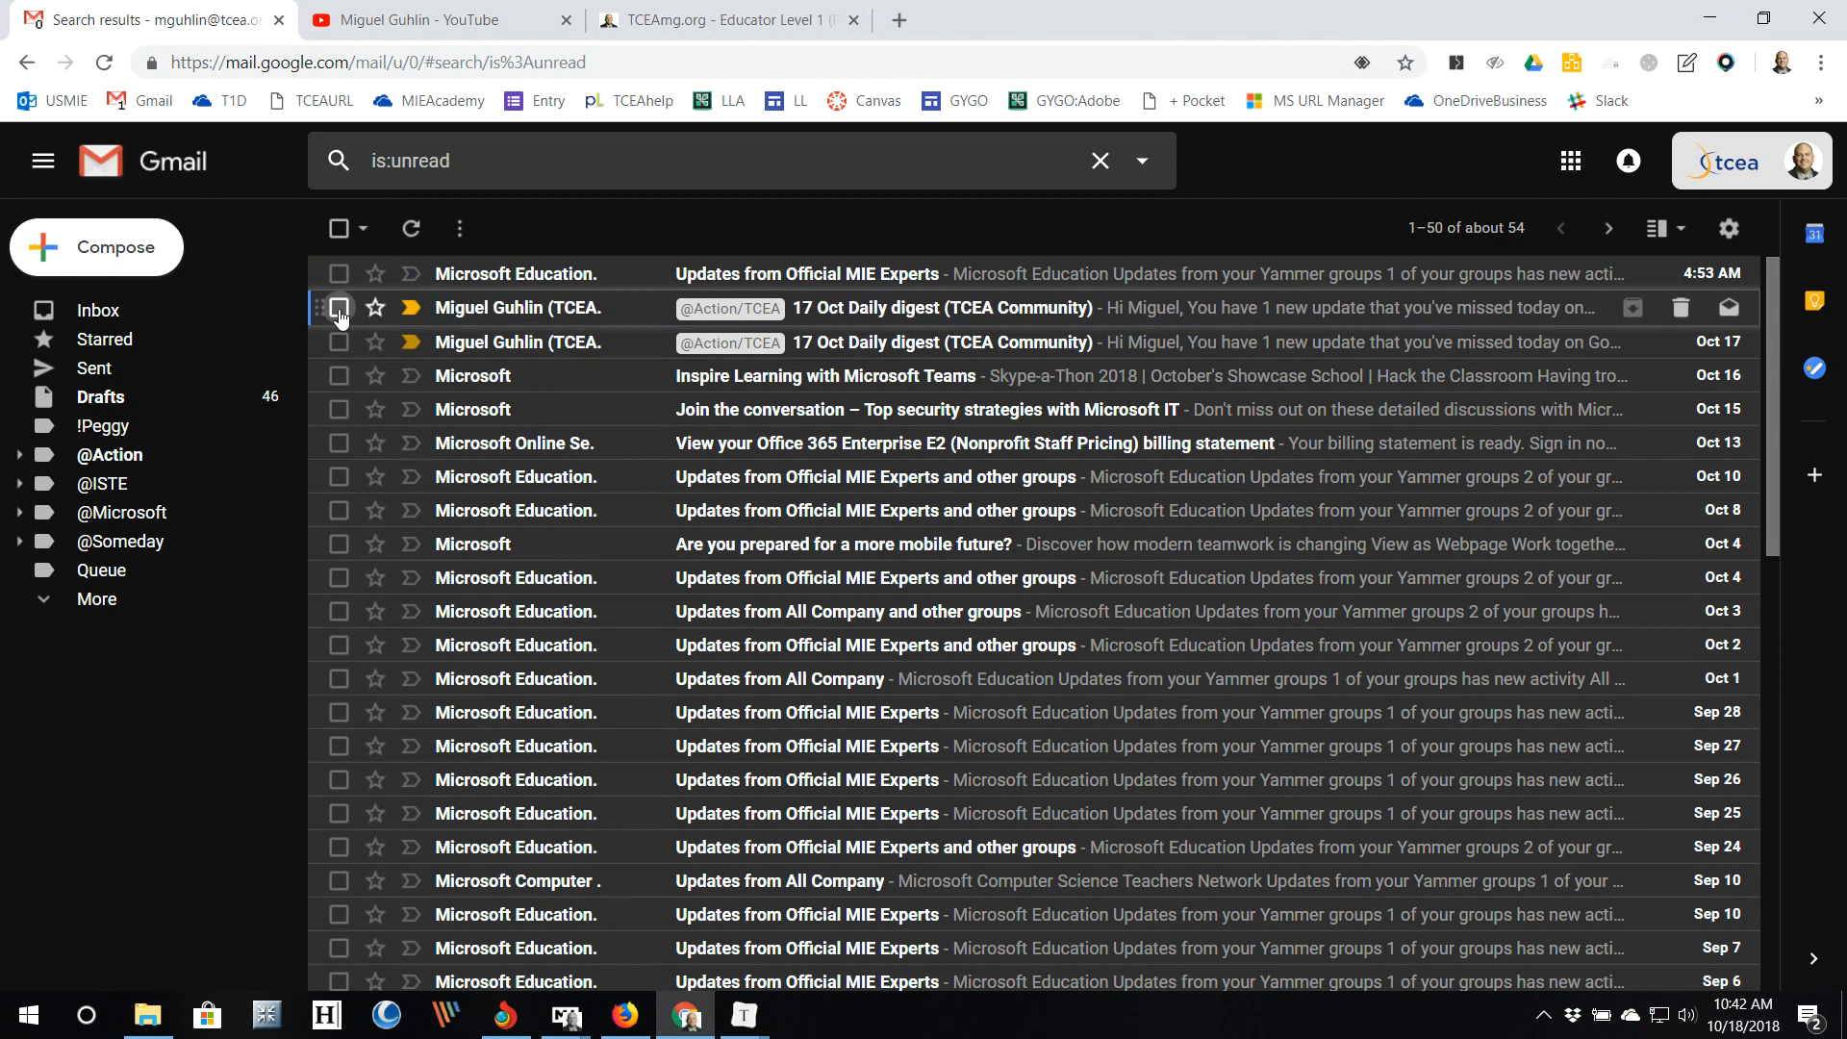
# Step: Mark the other 17 Oct Daily digest as read and rerun the is:unread search
pyautogui.click(339, 308)
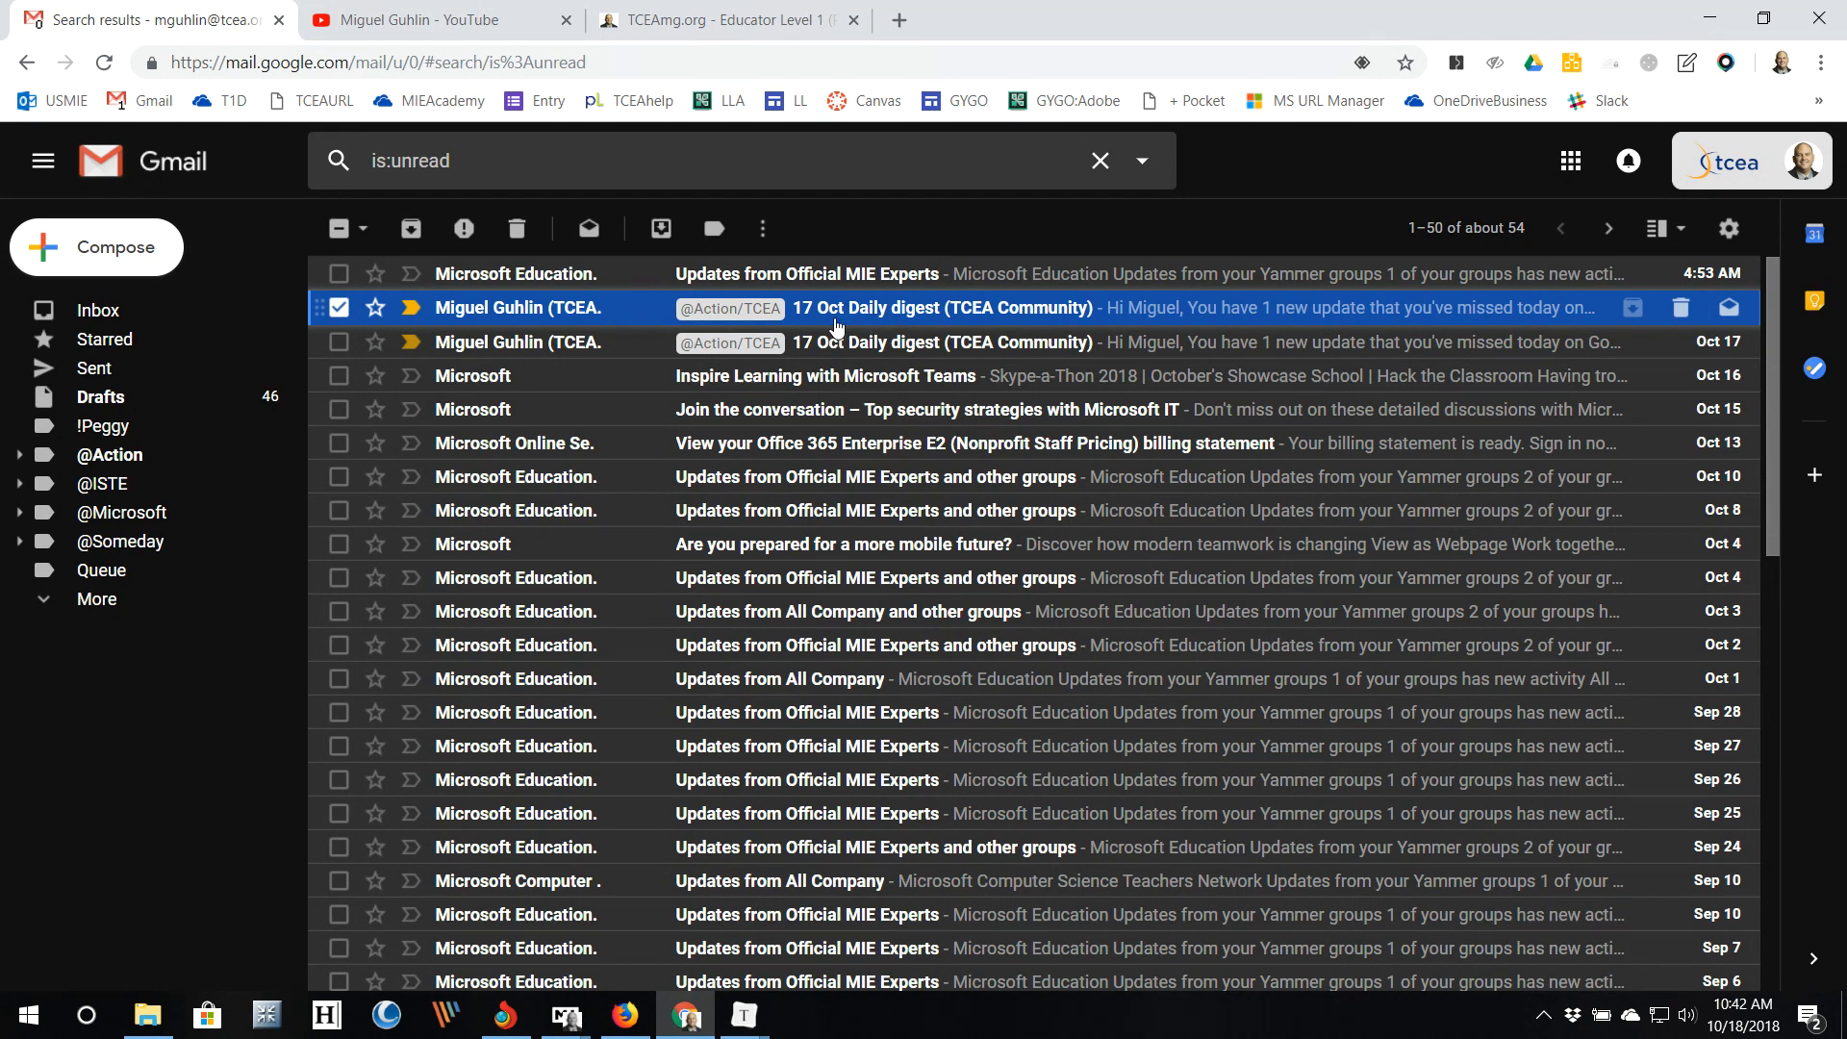
pyautogui.click(591, 237)
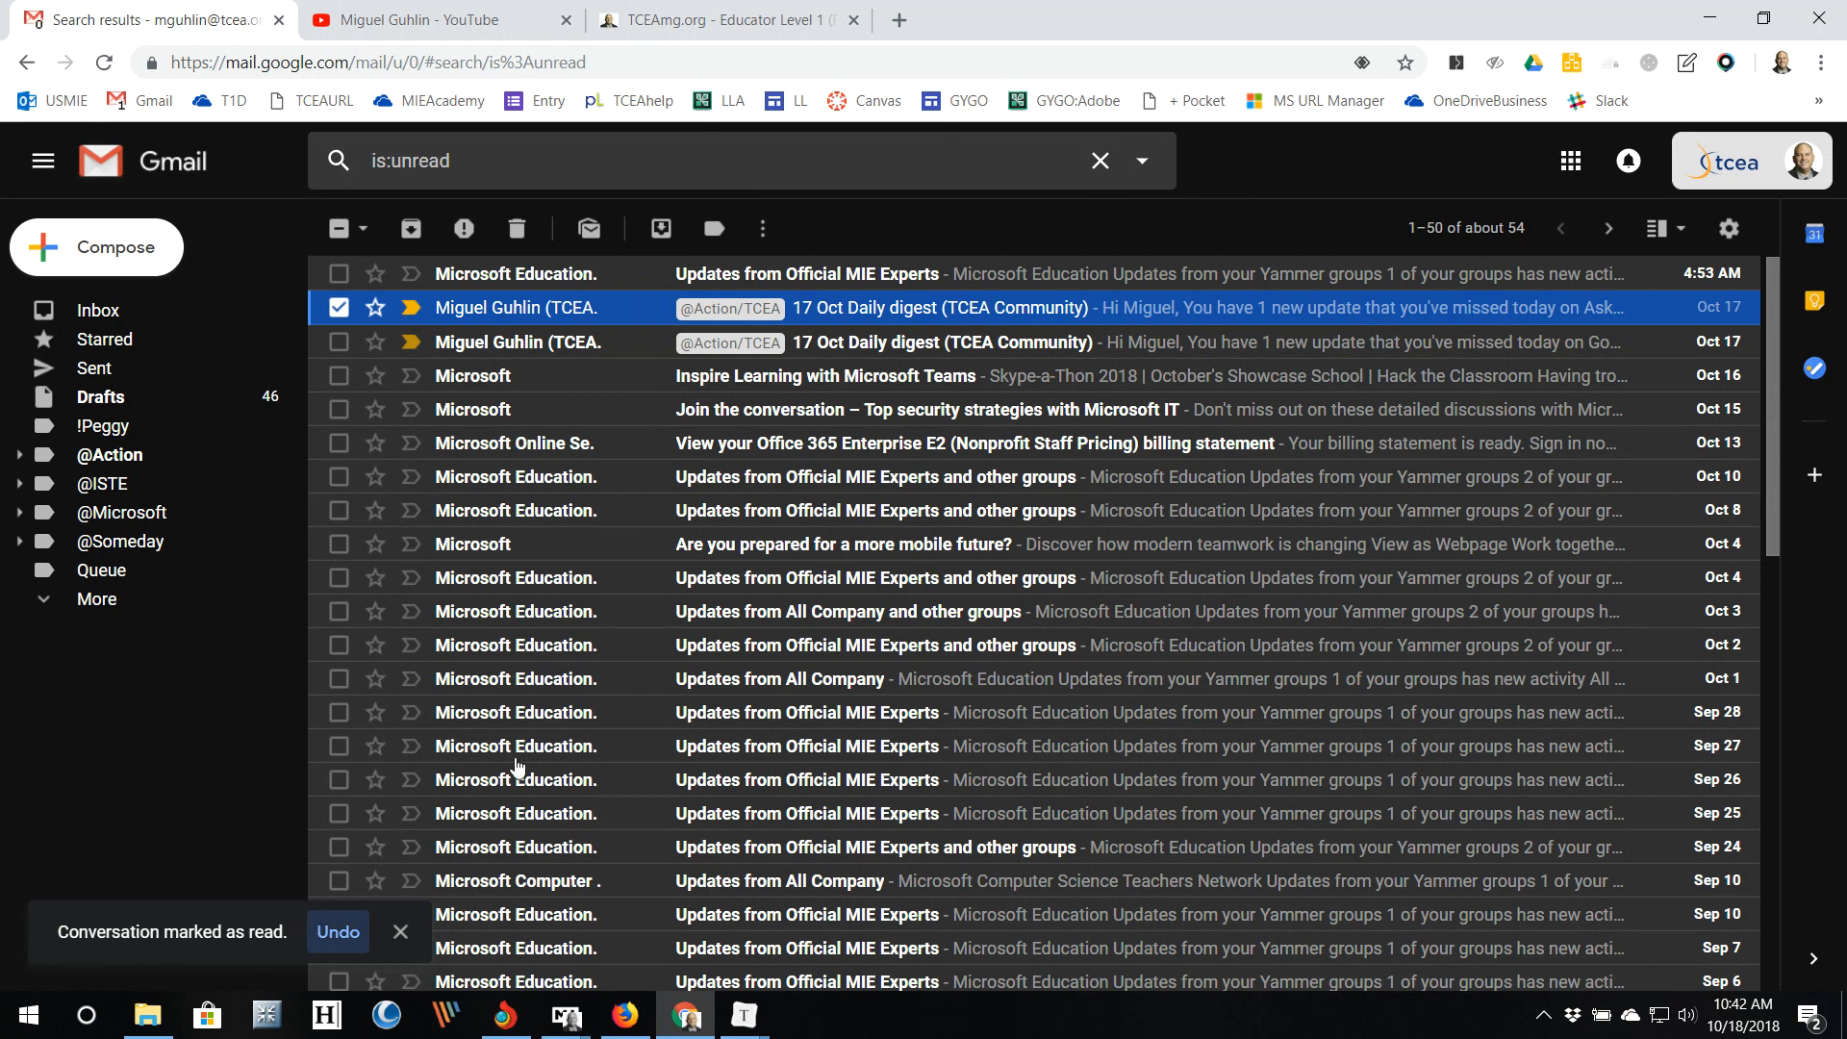
pyautogui.scroll(-3, 834, 286)
pyautogui.scroll(4, 834, 286)
pyautogui.click(596, 155)
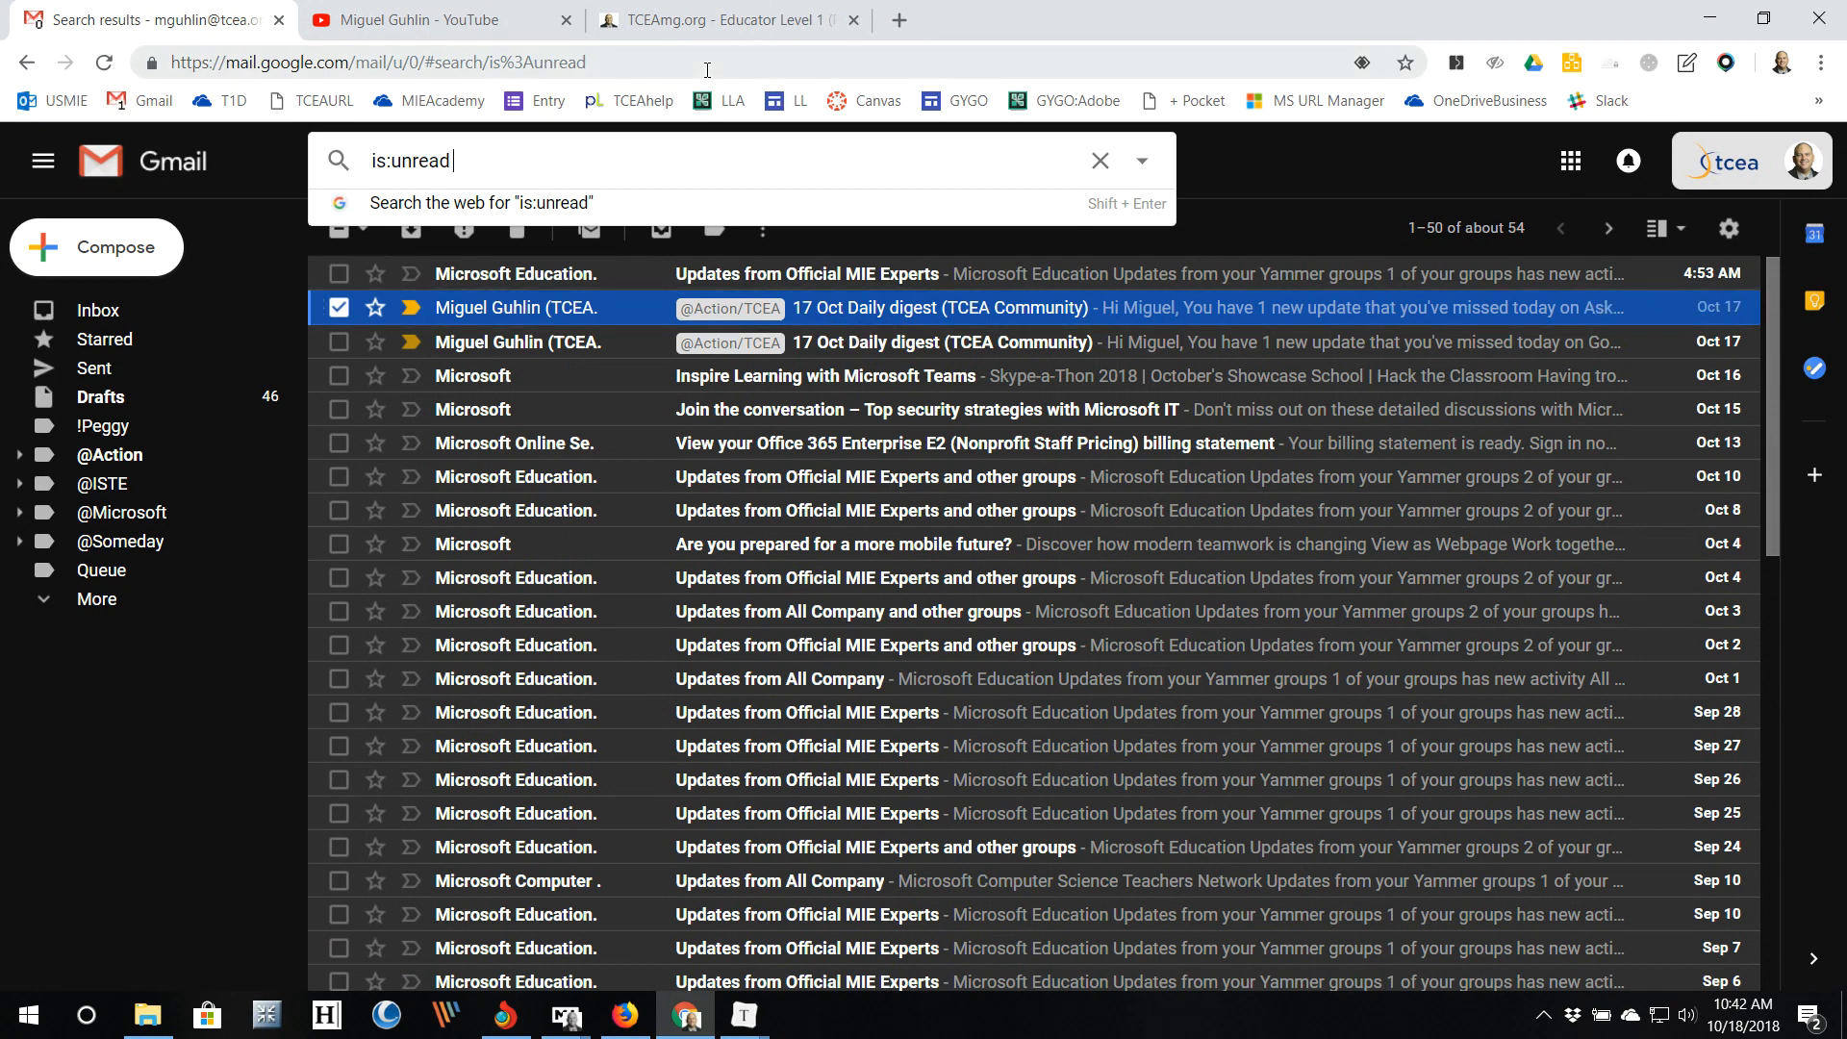
pyautogui.press('Return')
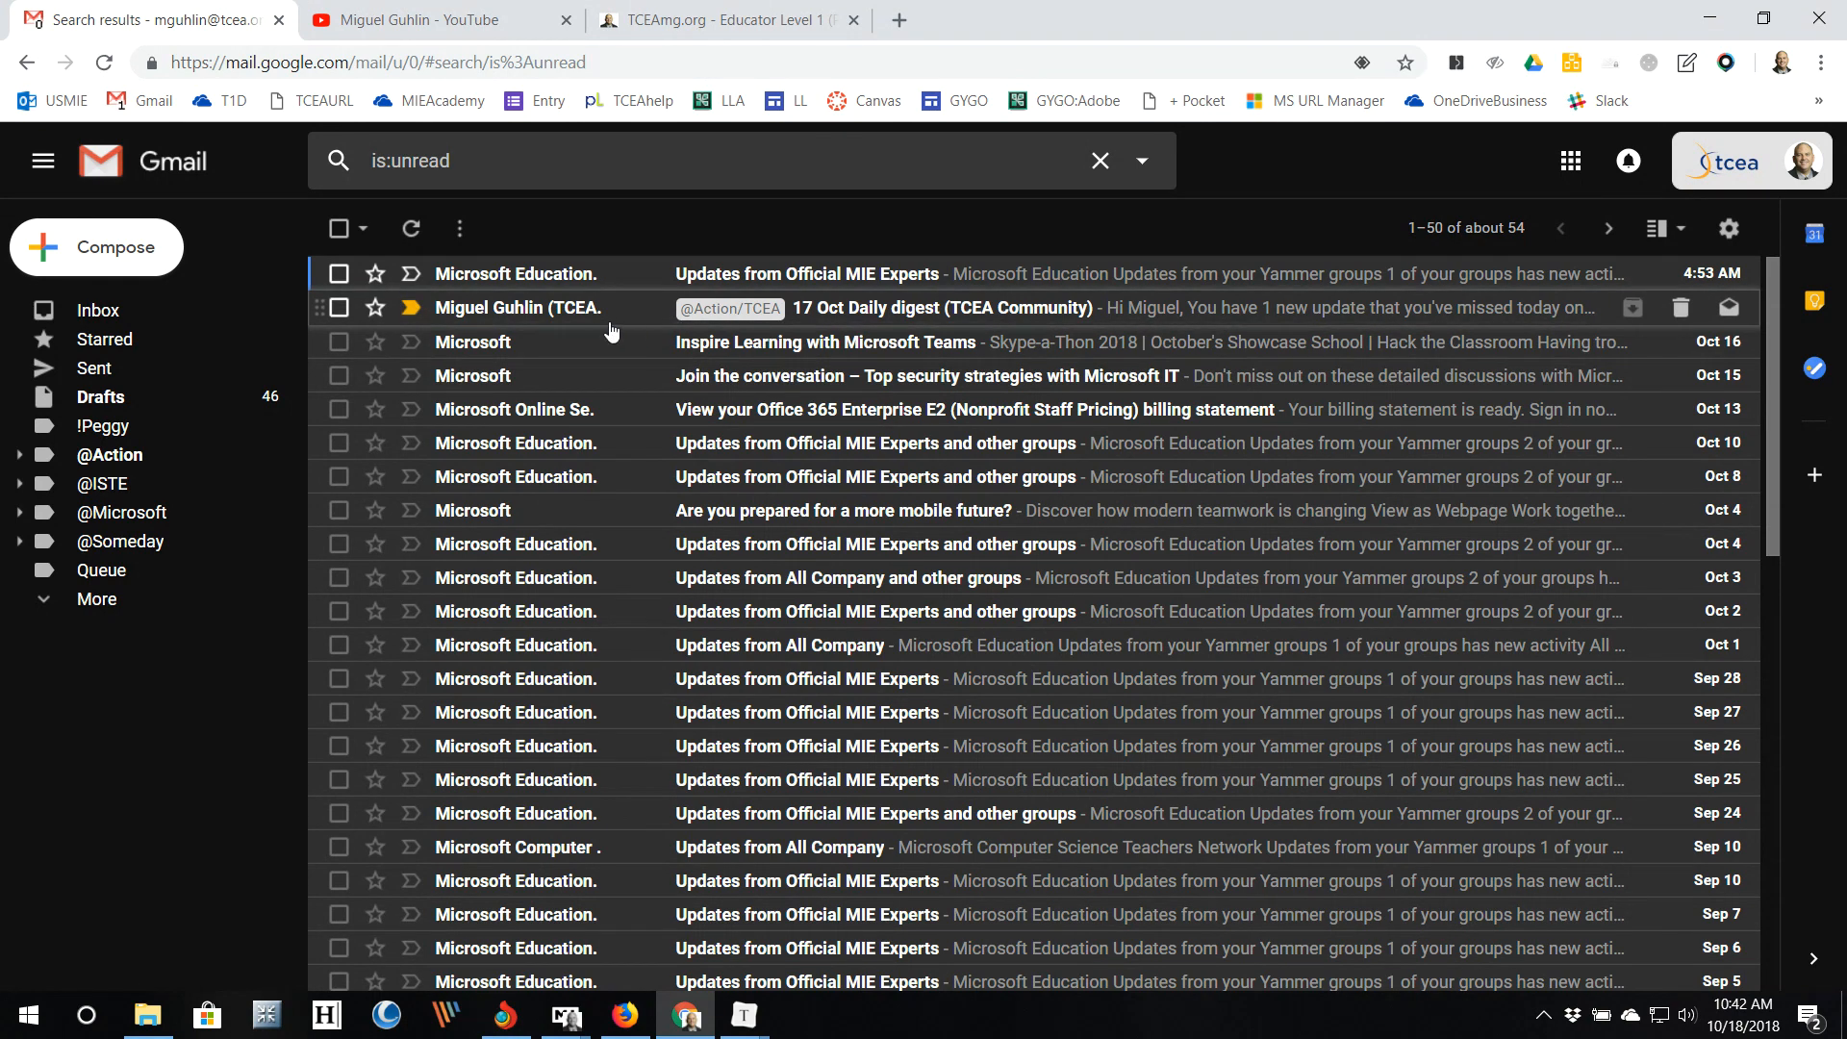
pyautogui.moveTo(589, 318)
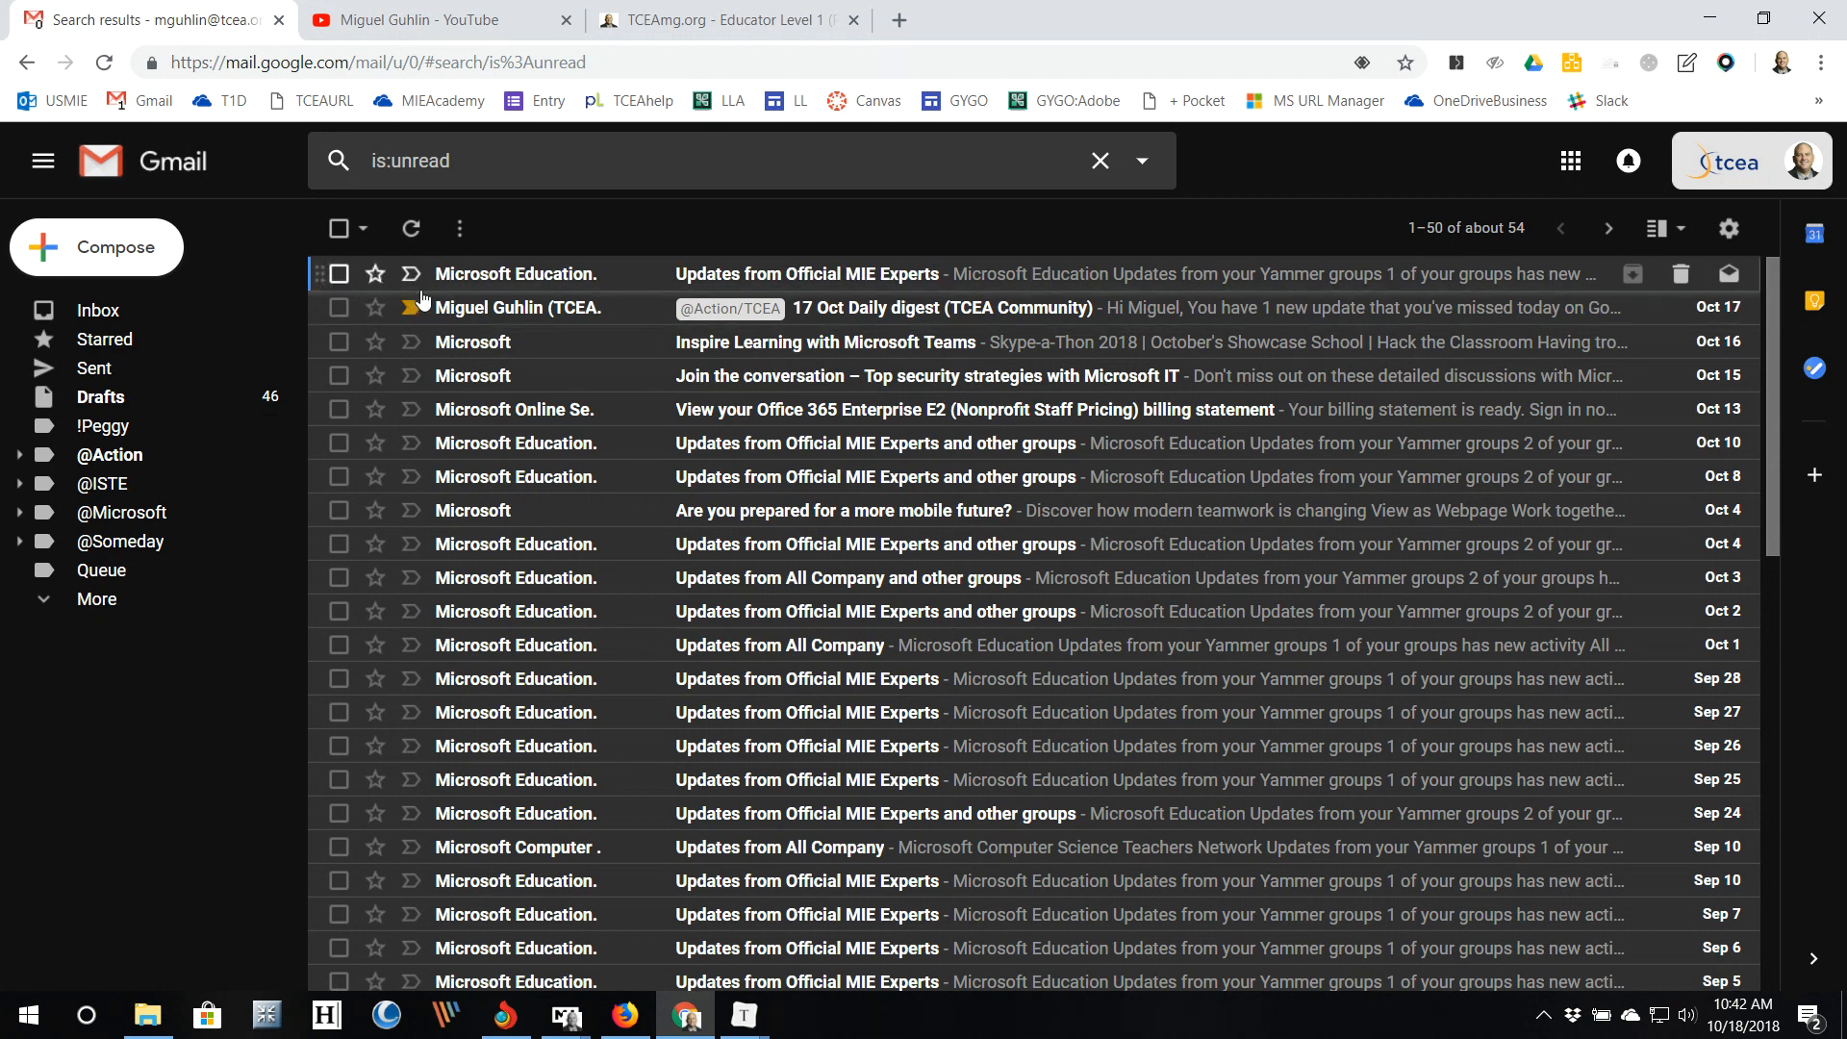
# Step: Archive all 50 unread conversations, clear the is:unread search and return to the Inbox
pyautogui.click(338, 230)
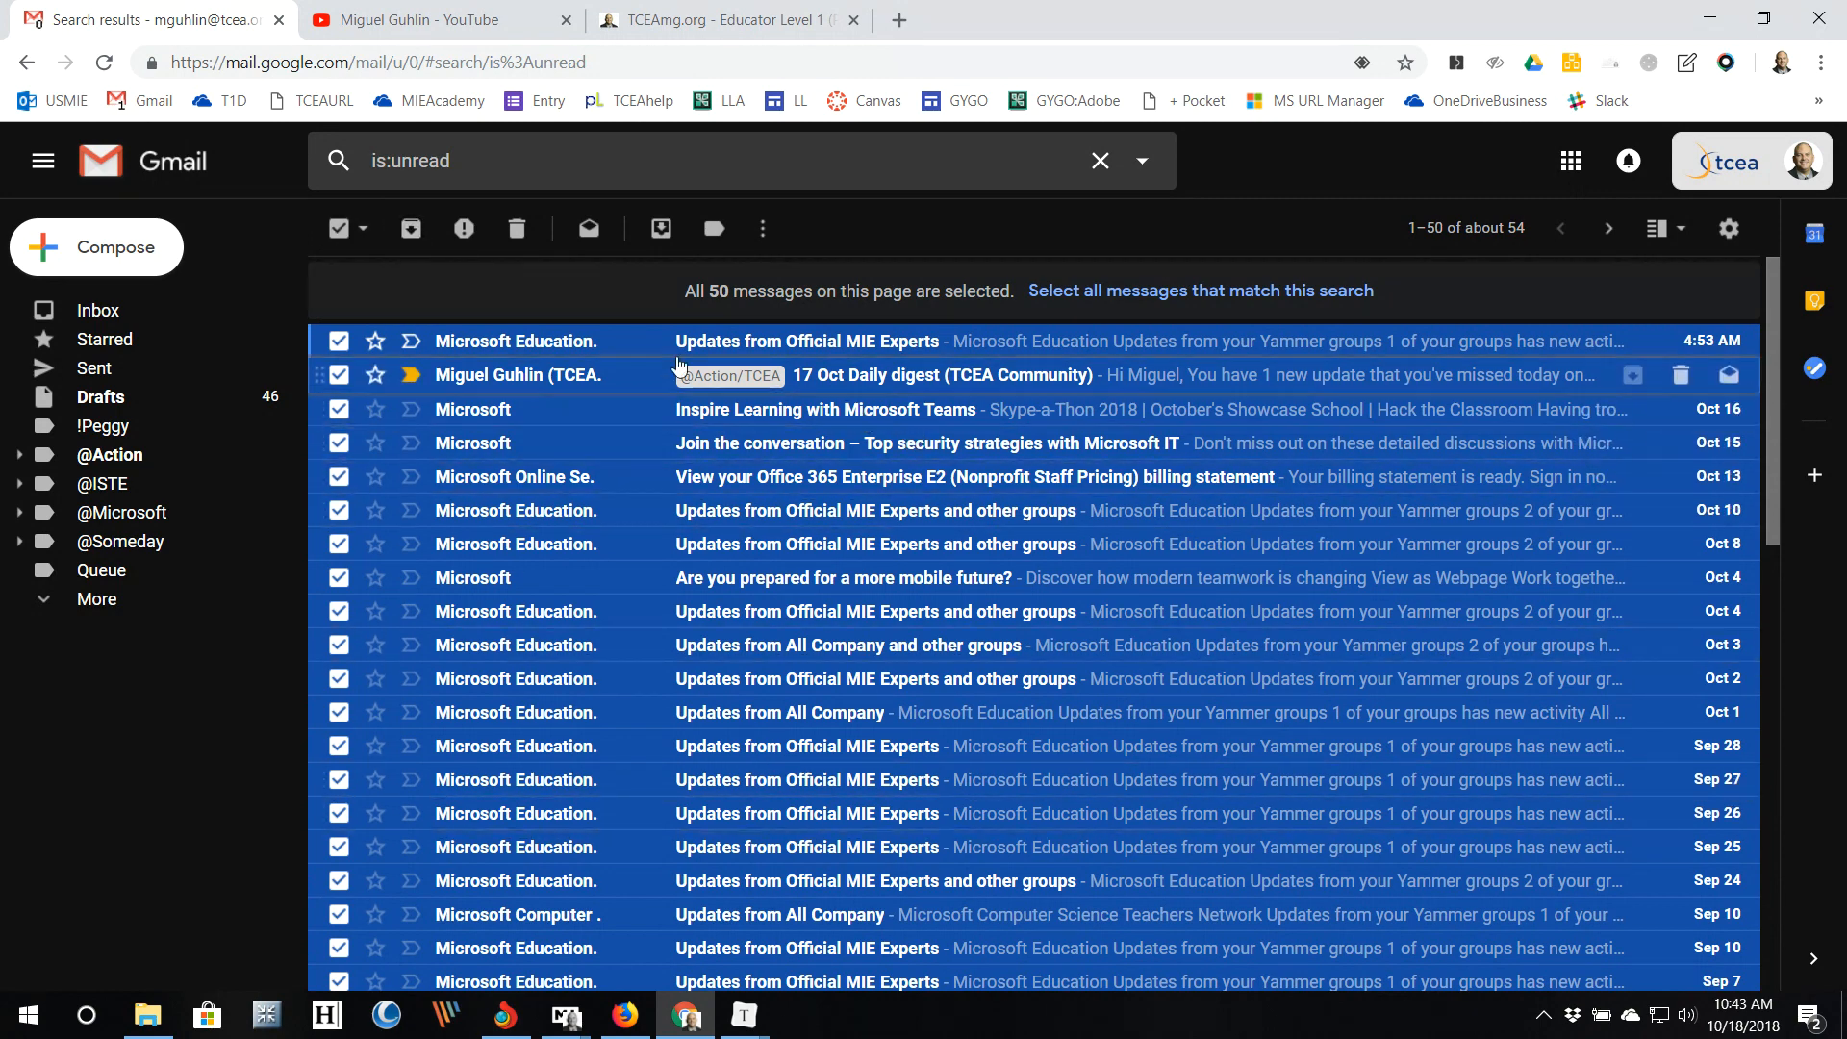
pyautogui.click(411, 234)
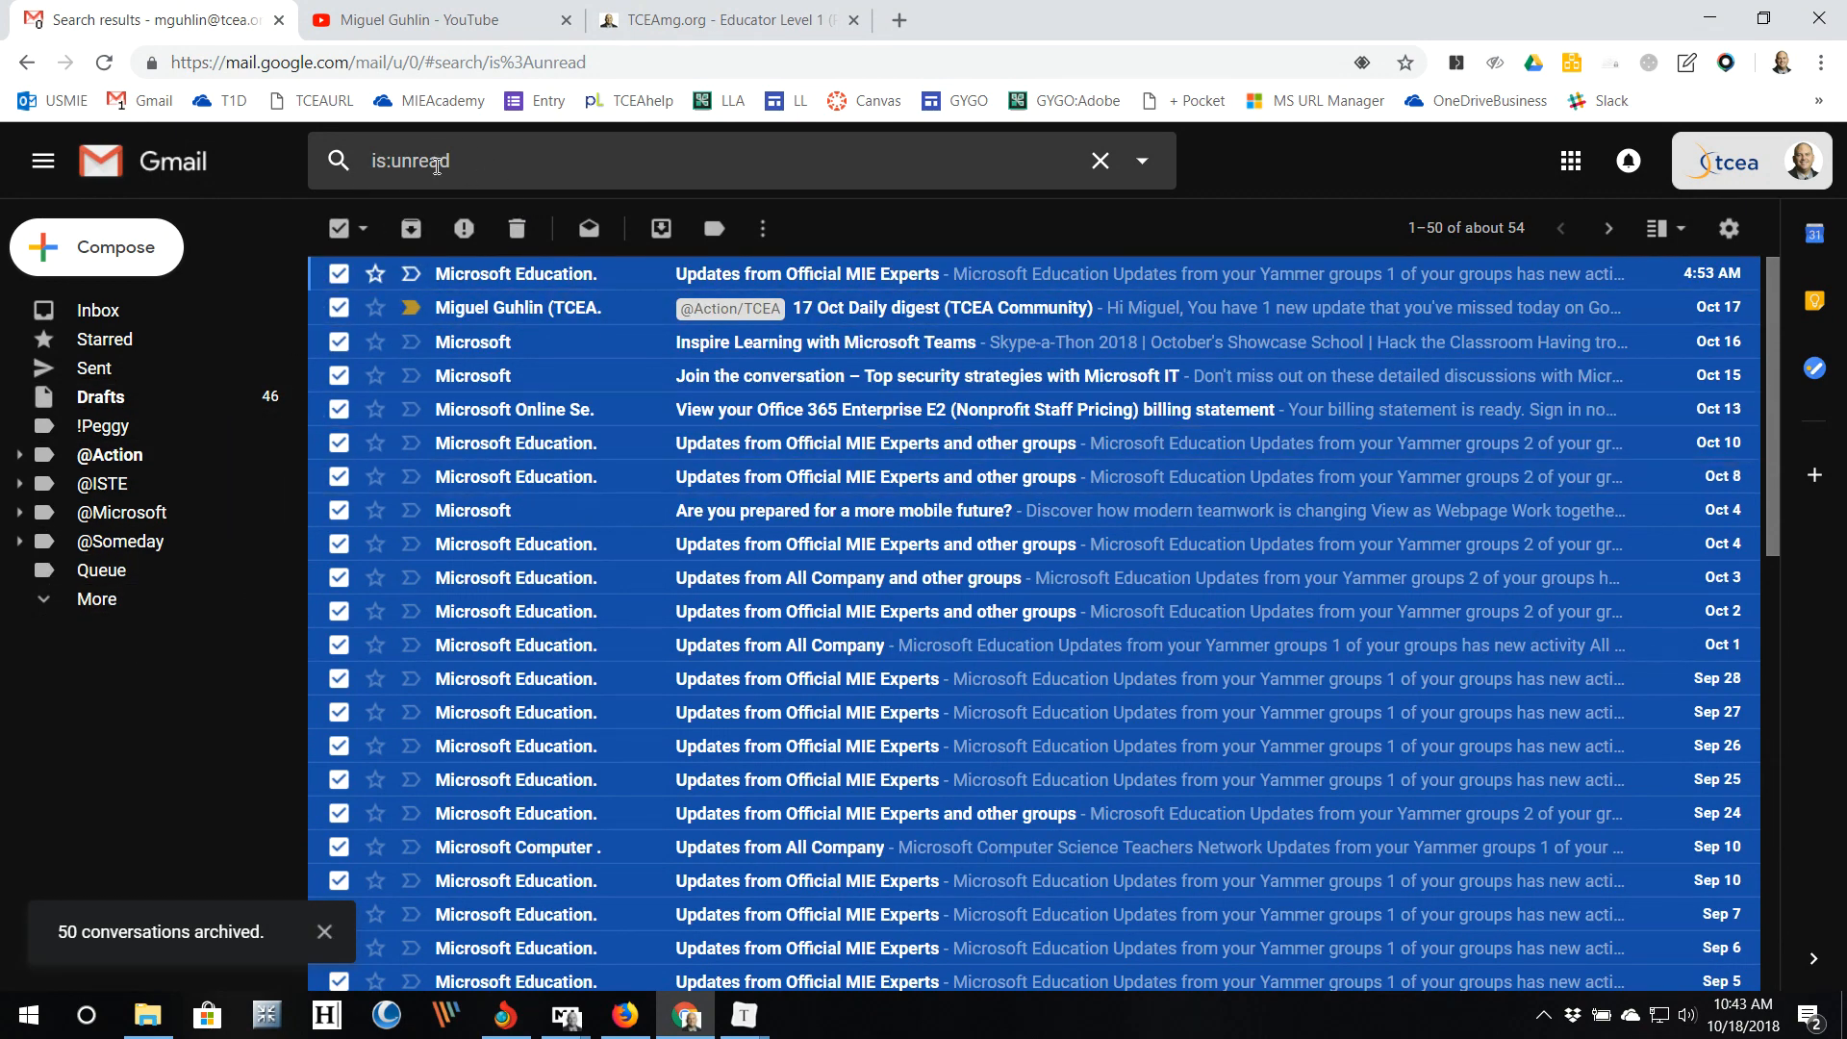
pyautogui.click(1099, 160)
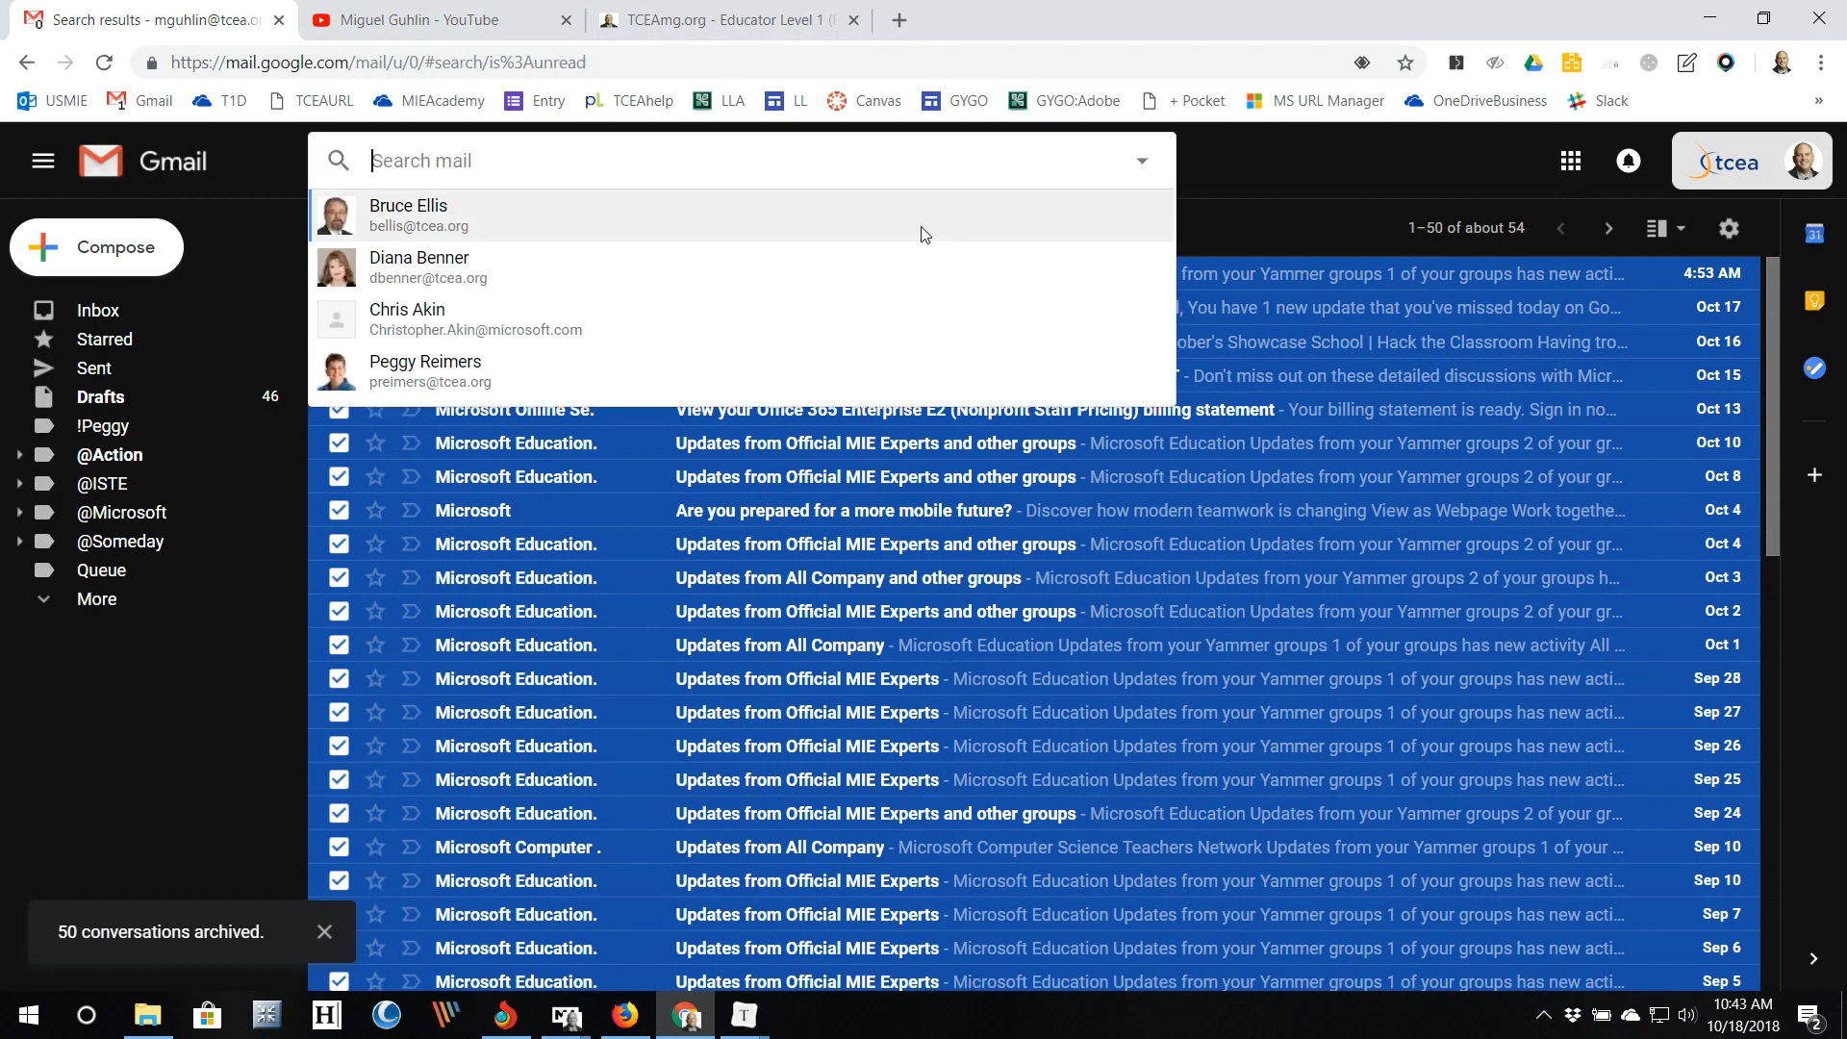
pyautogui.click(129, 308)
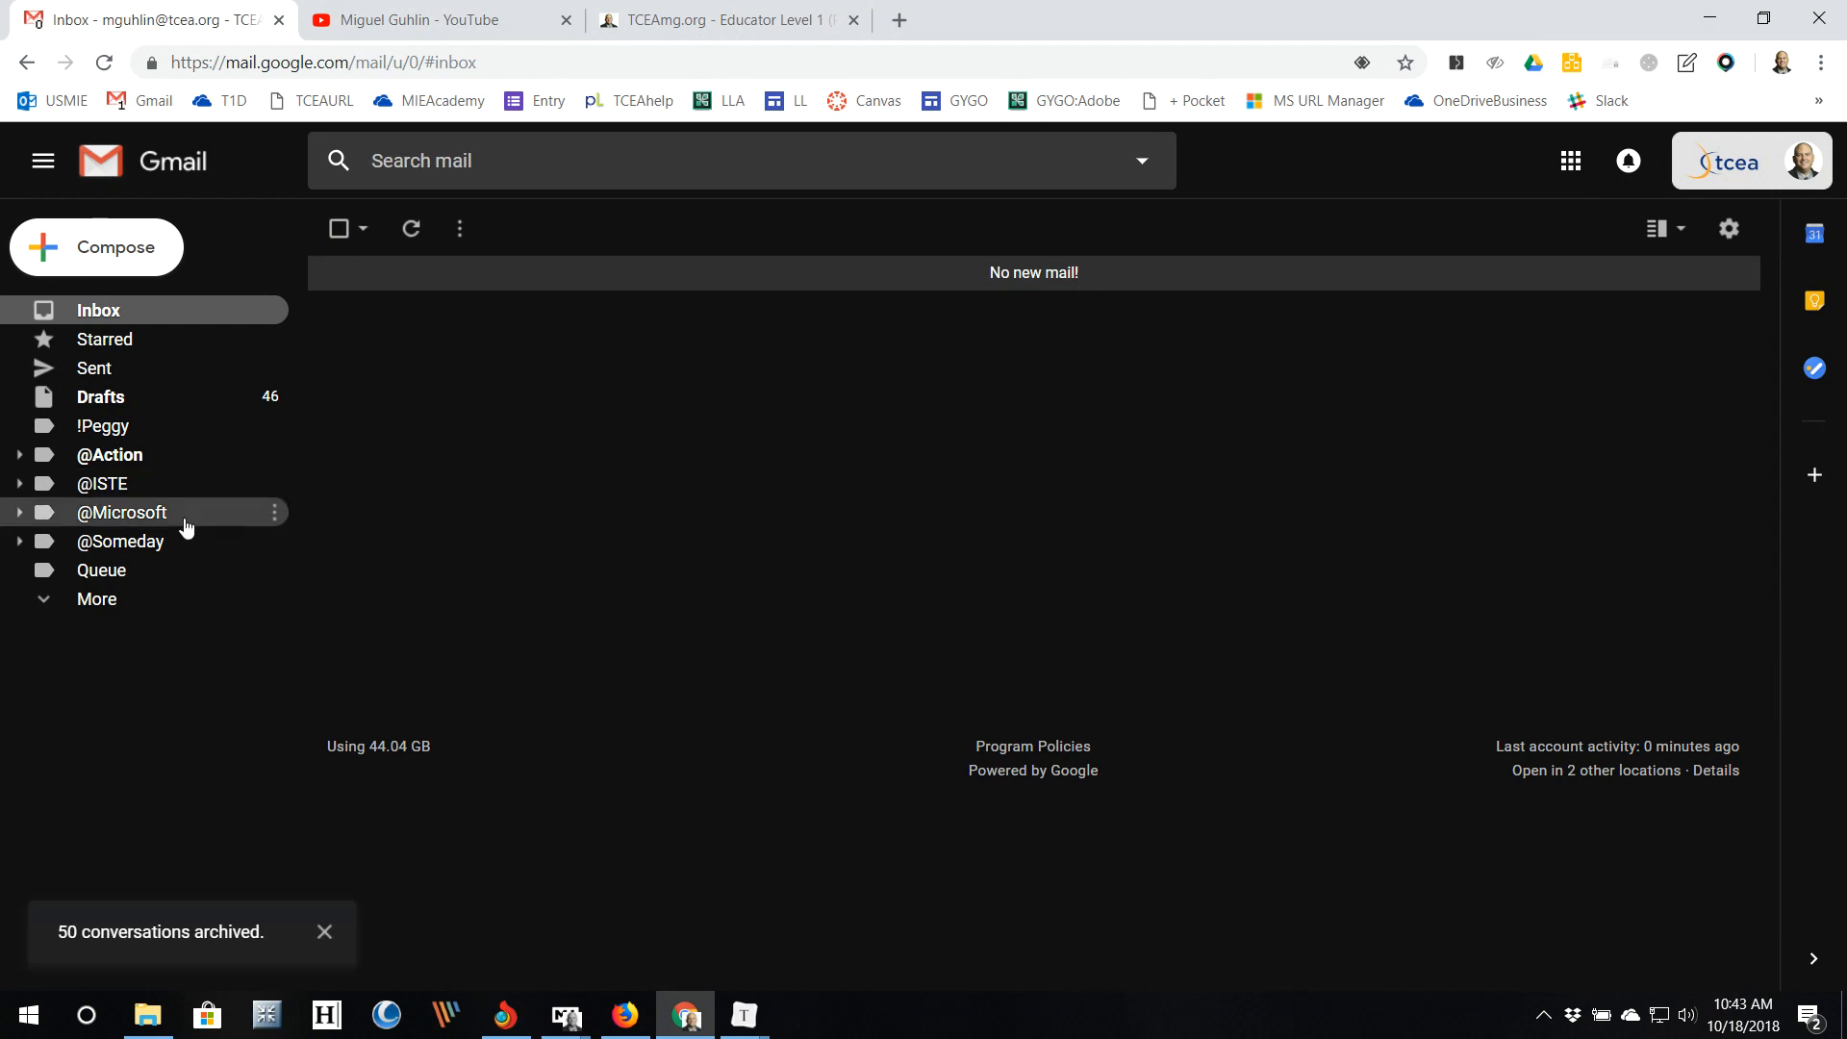
pyautogui.click(43, 602)
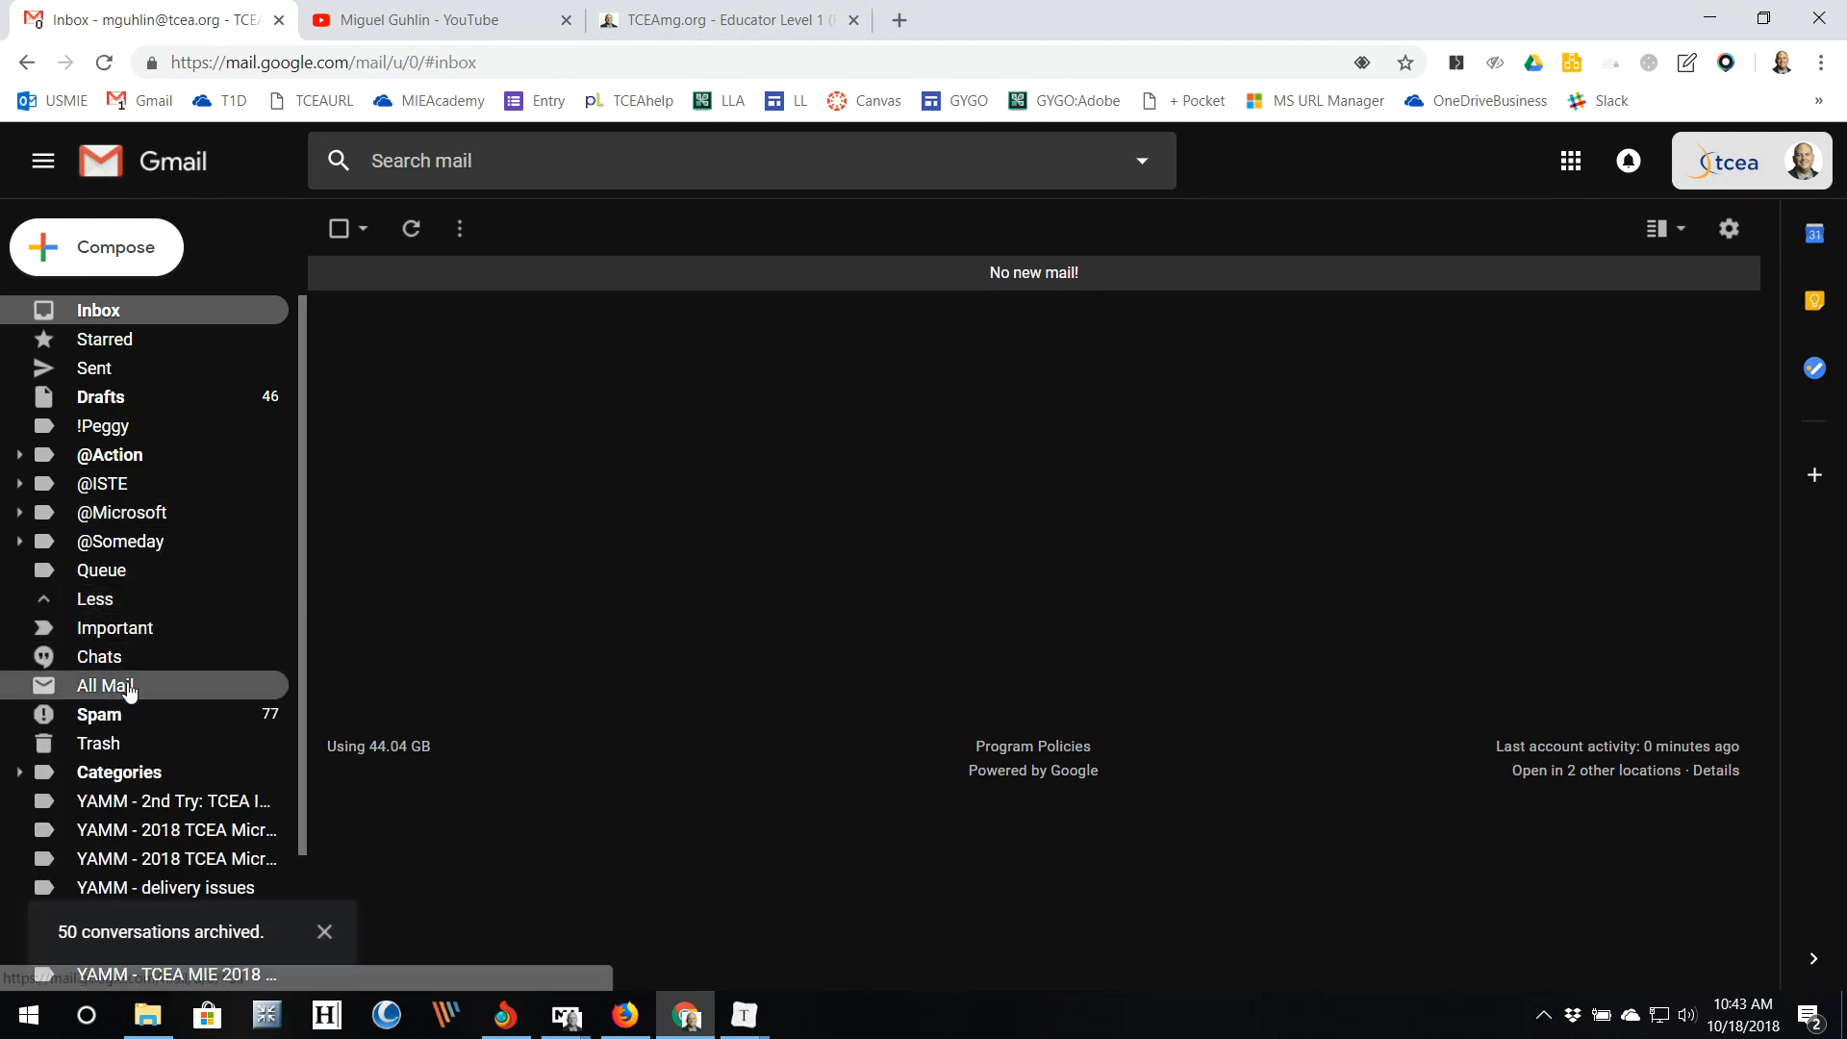
pyautogui.click(168, 683)
pyautogui.click(596, 159)
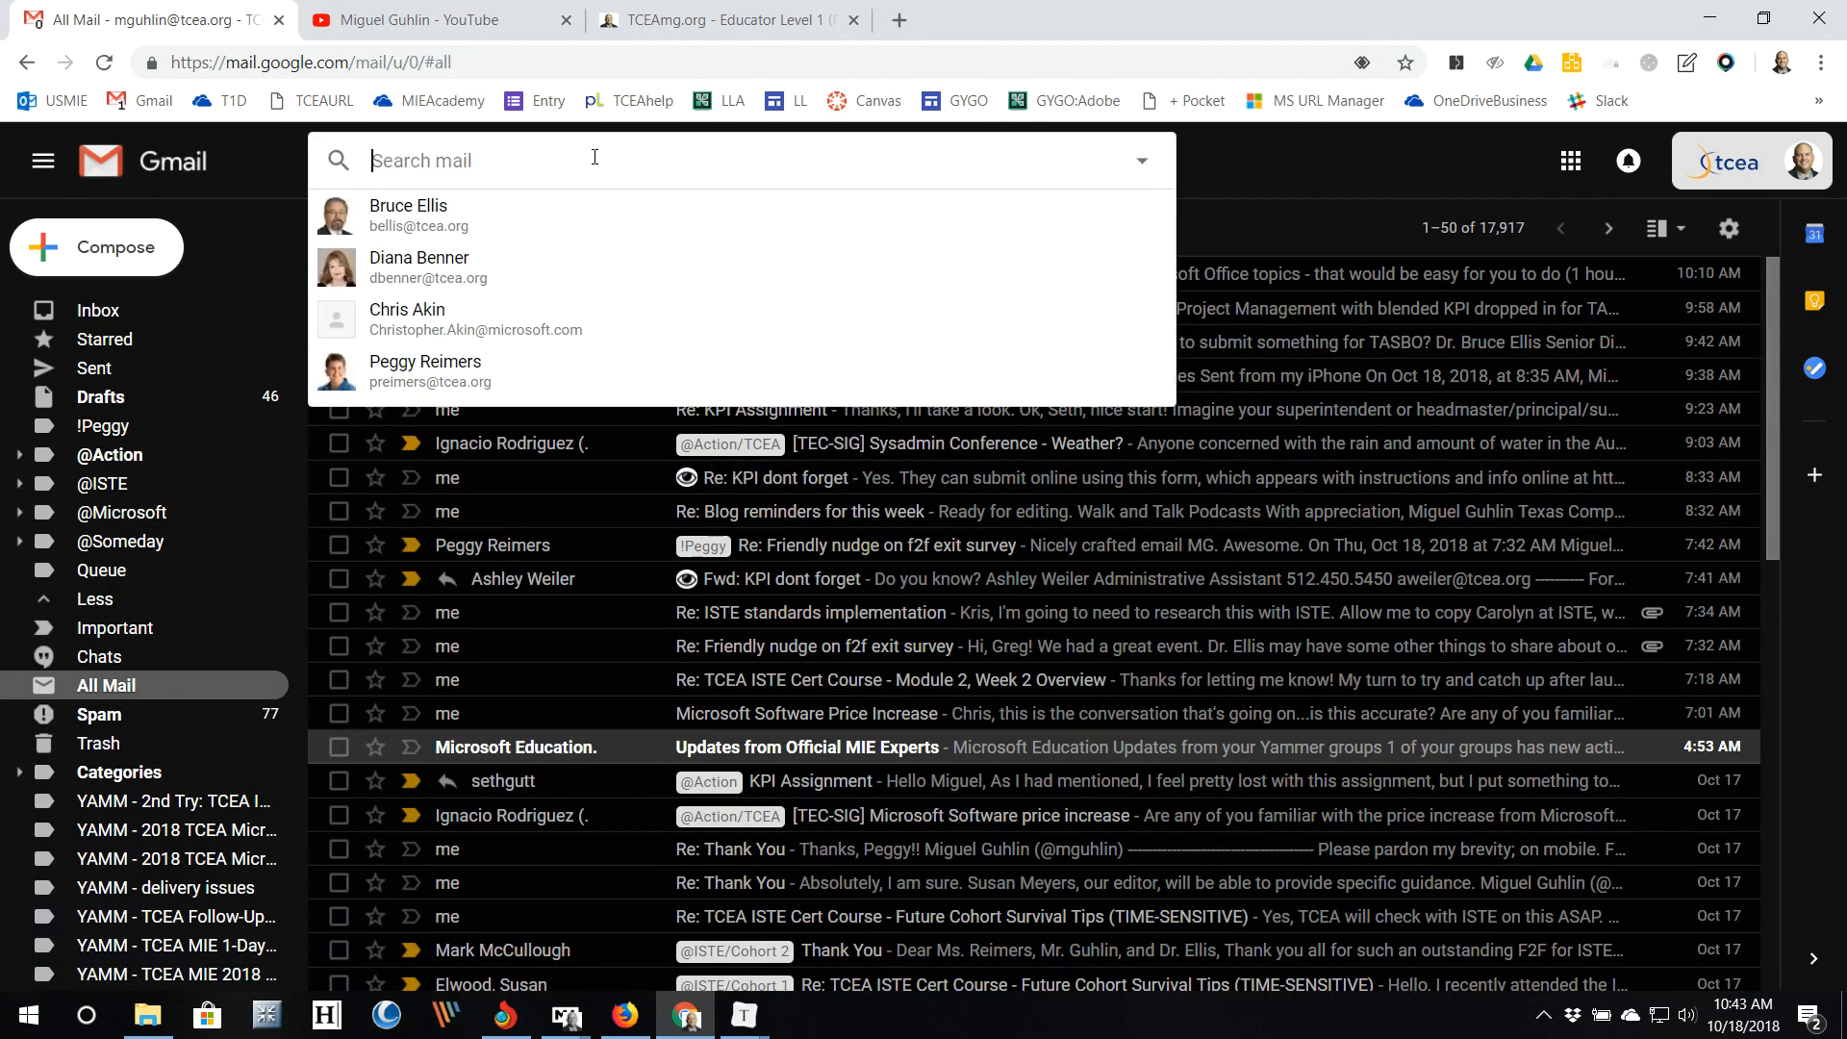
pyautogui.write('is:unread')
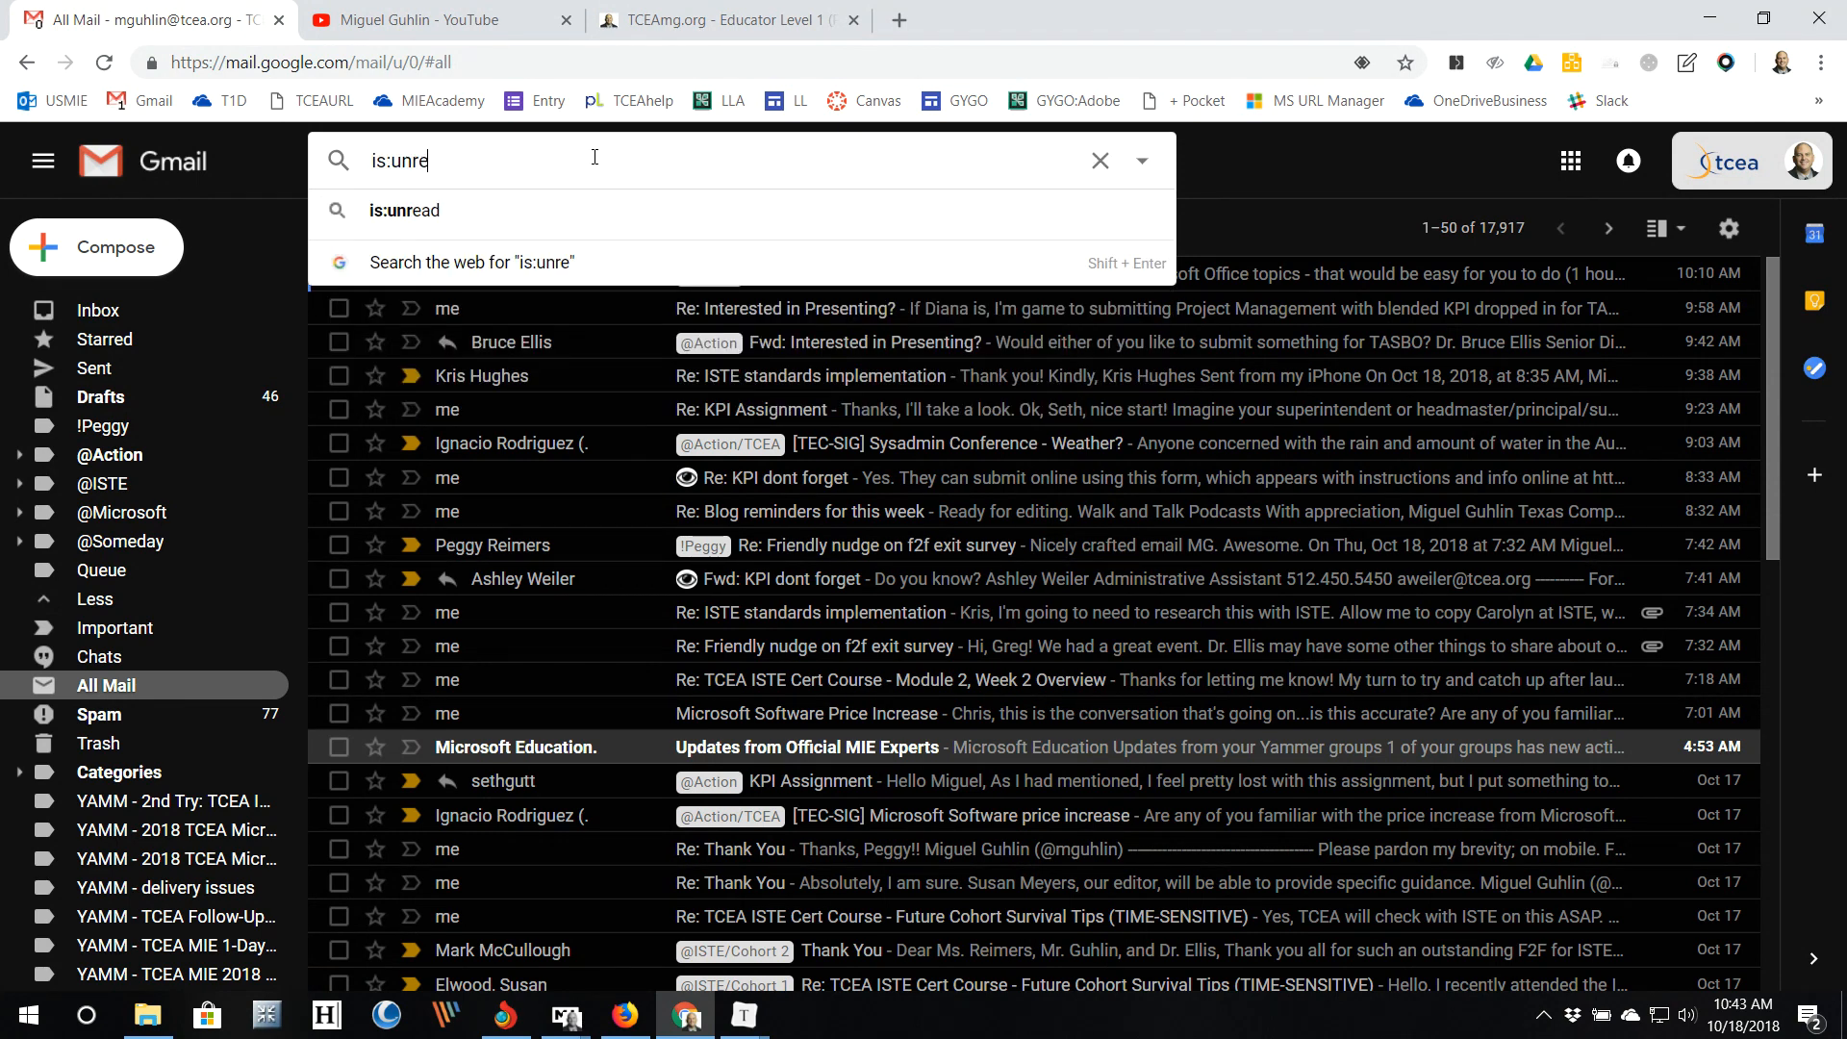
pyautogui.press('Return')
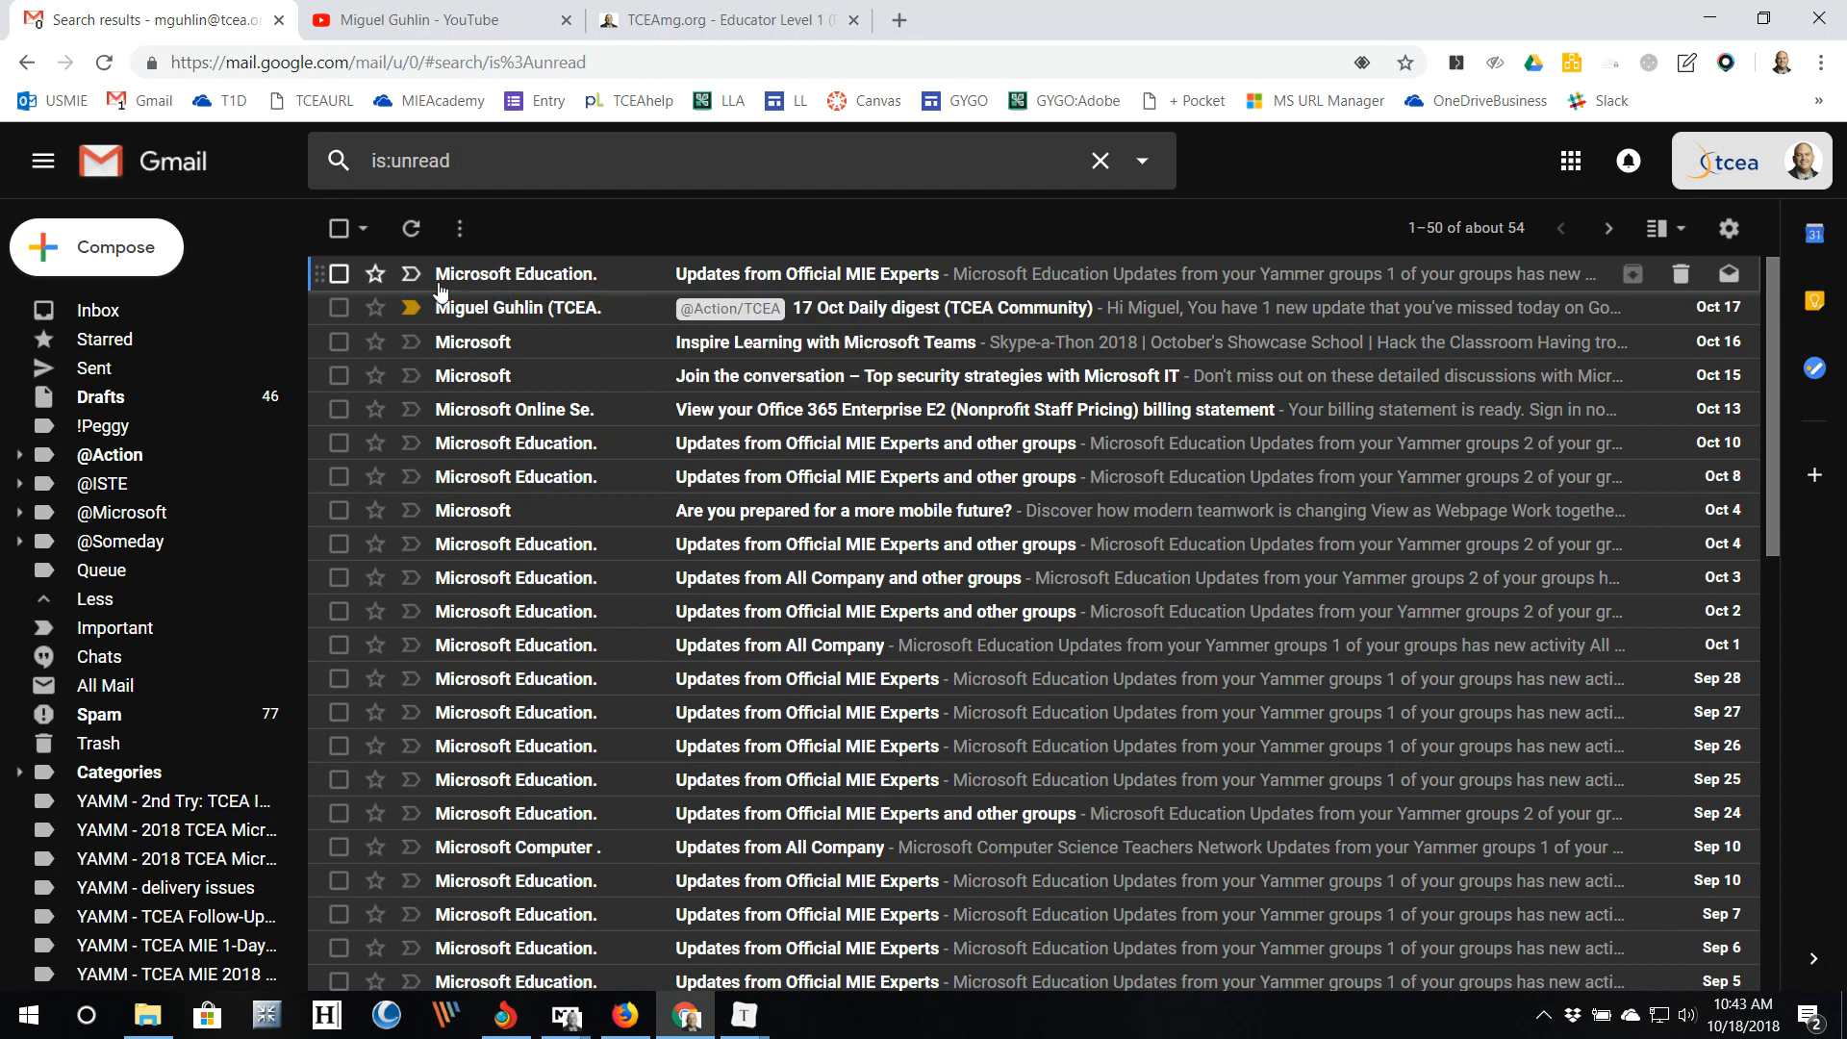
pyautogui.moveTo(440, 289)
pyautogui.click(115, 311)
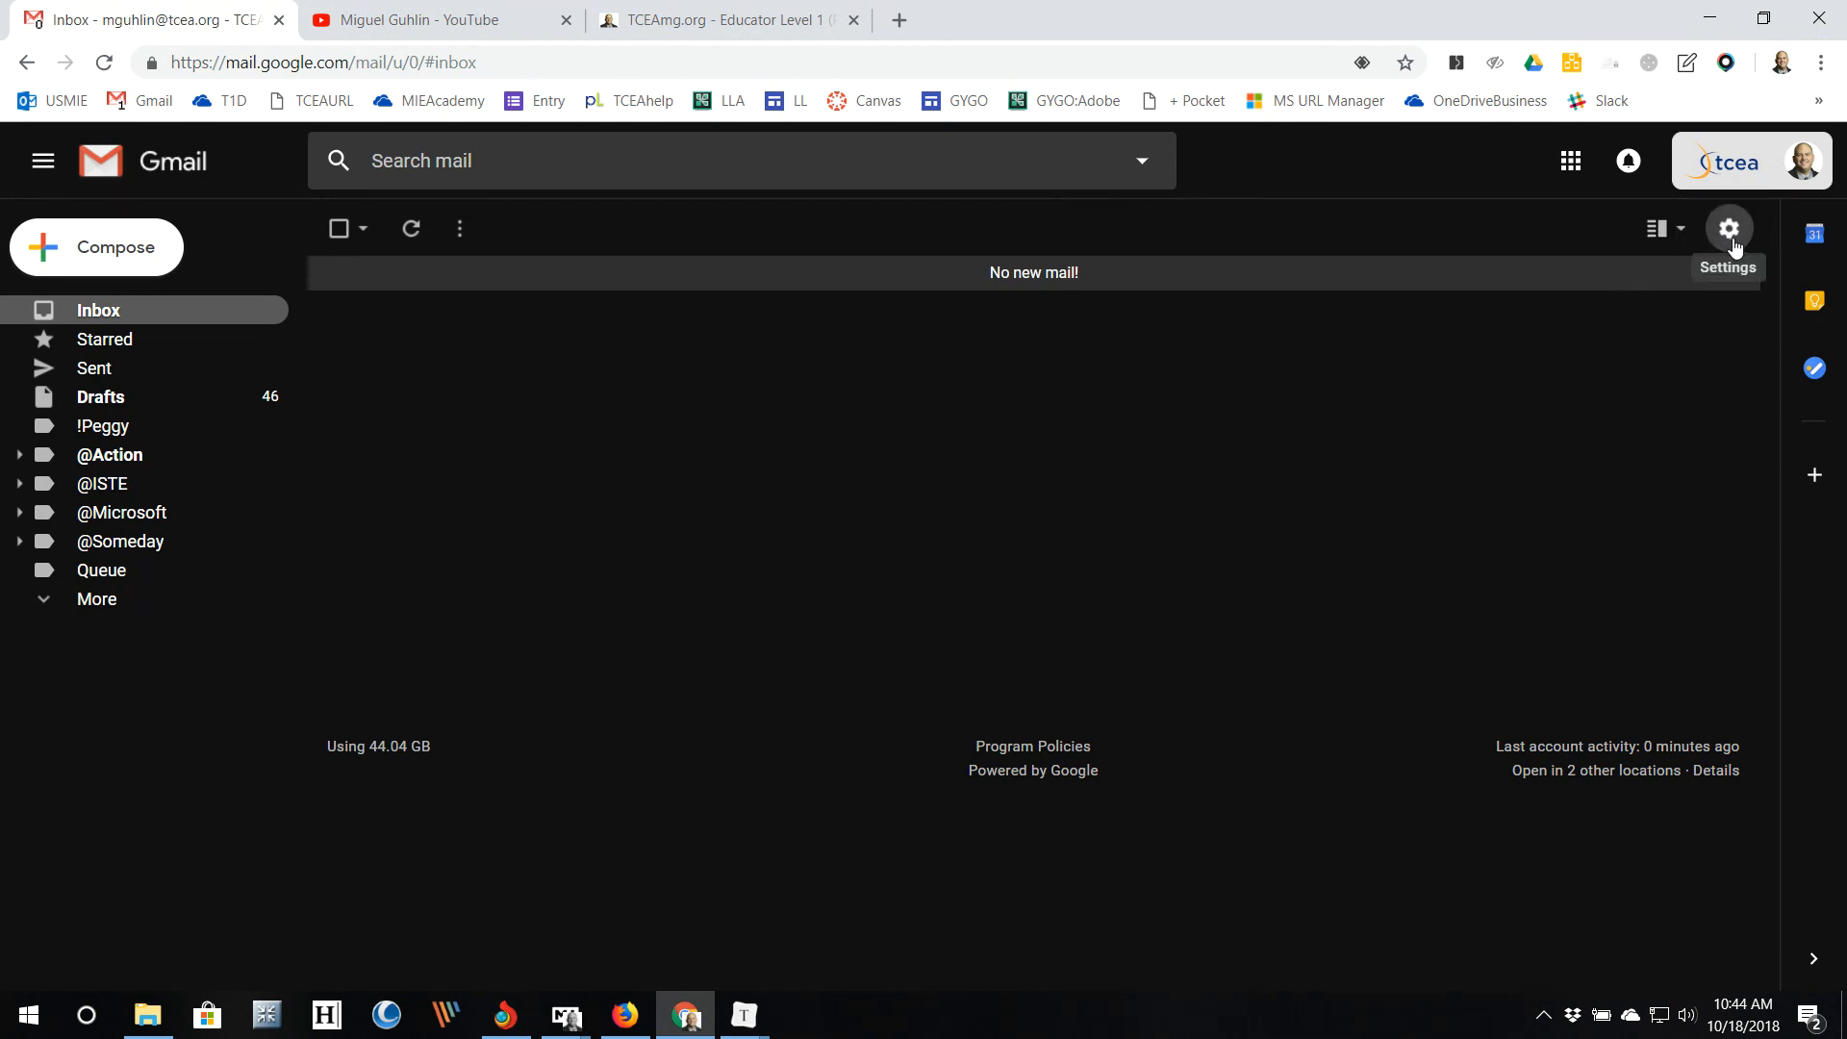
# Step: Switch the reading pane to Horizontal split and open All Mail
pyautogui.click(1680, 234)
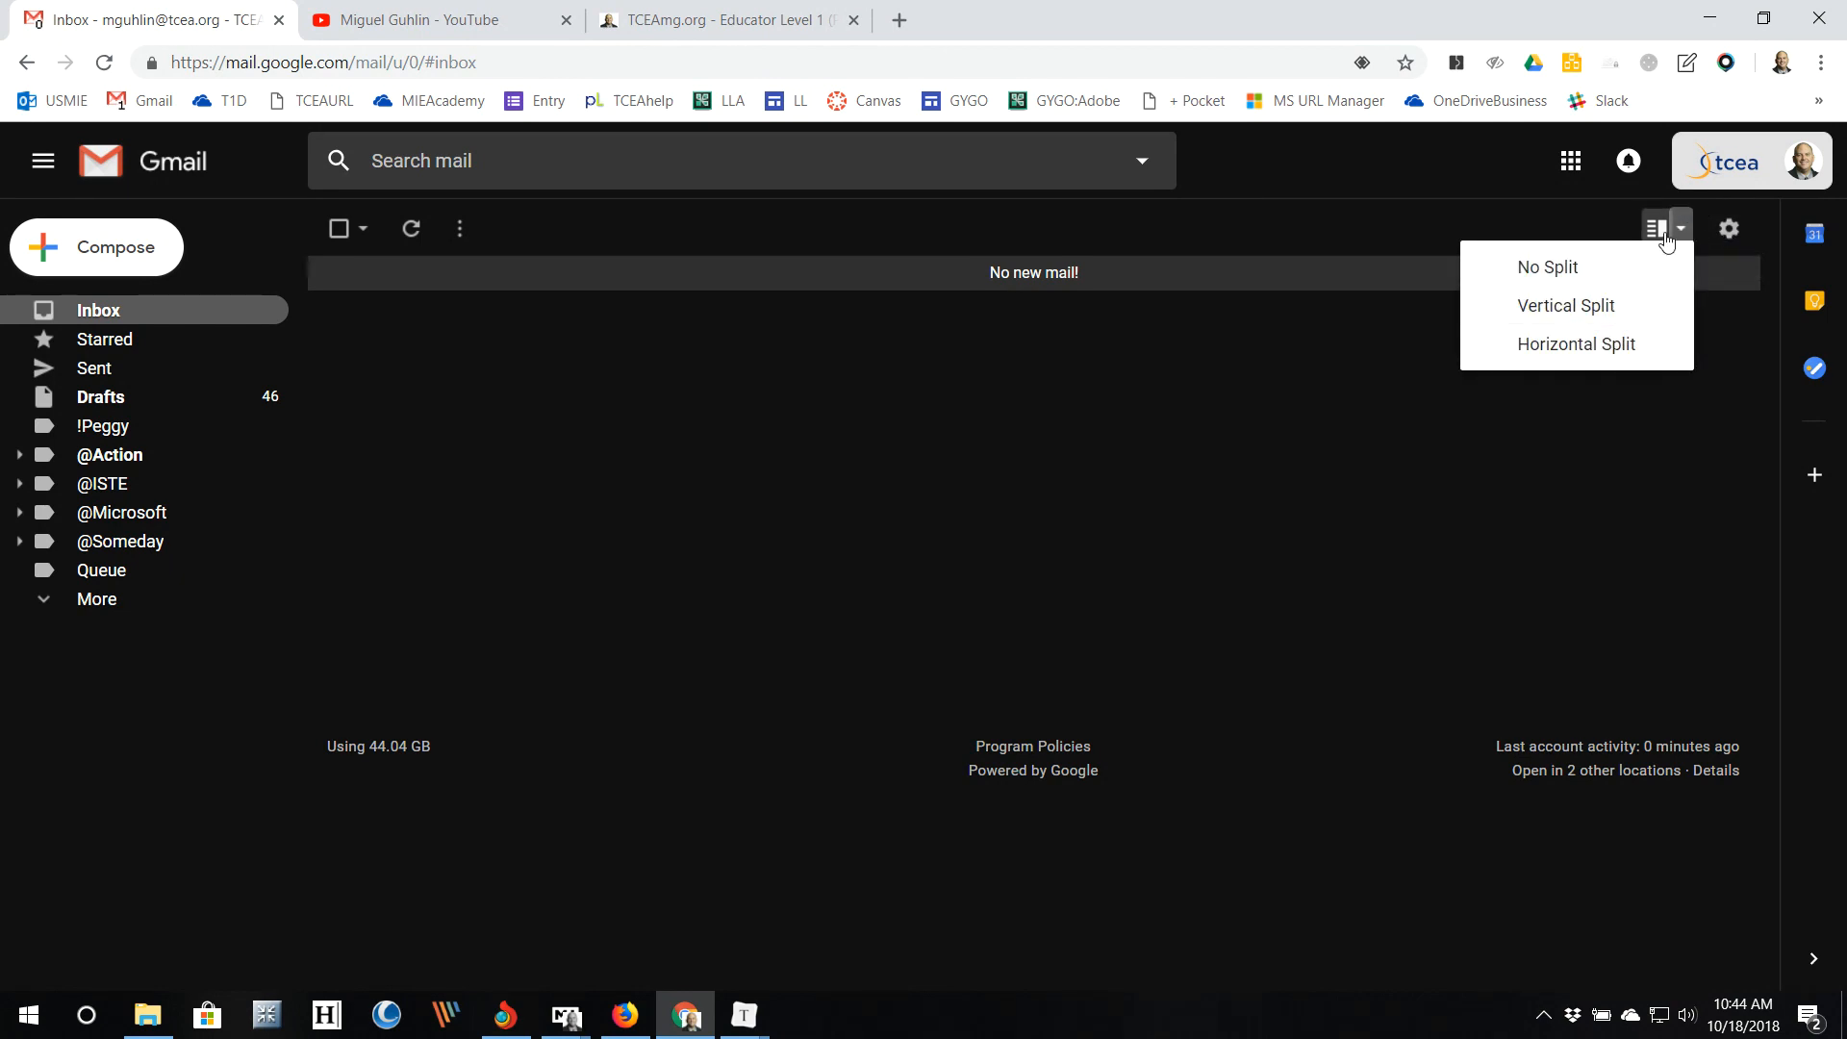
pyautogui.click(1640, 340)
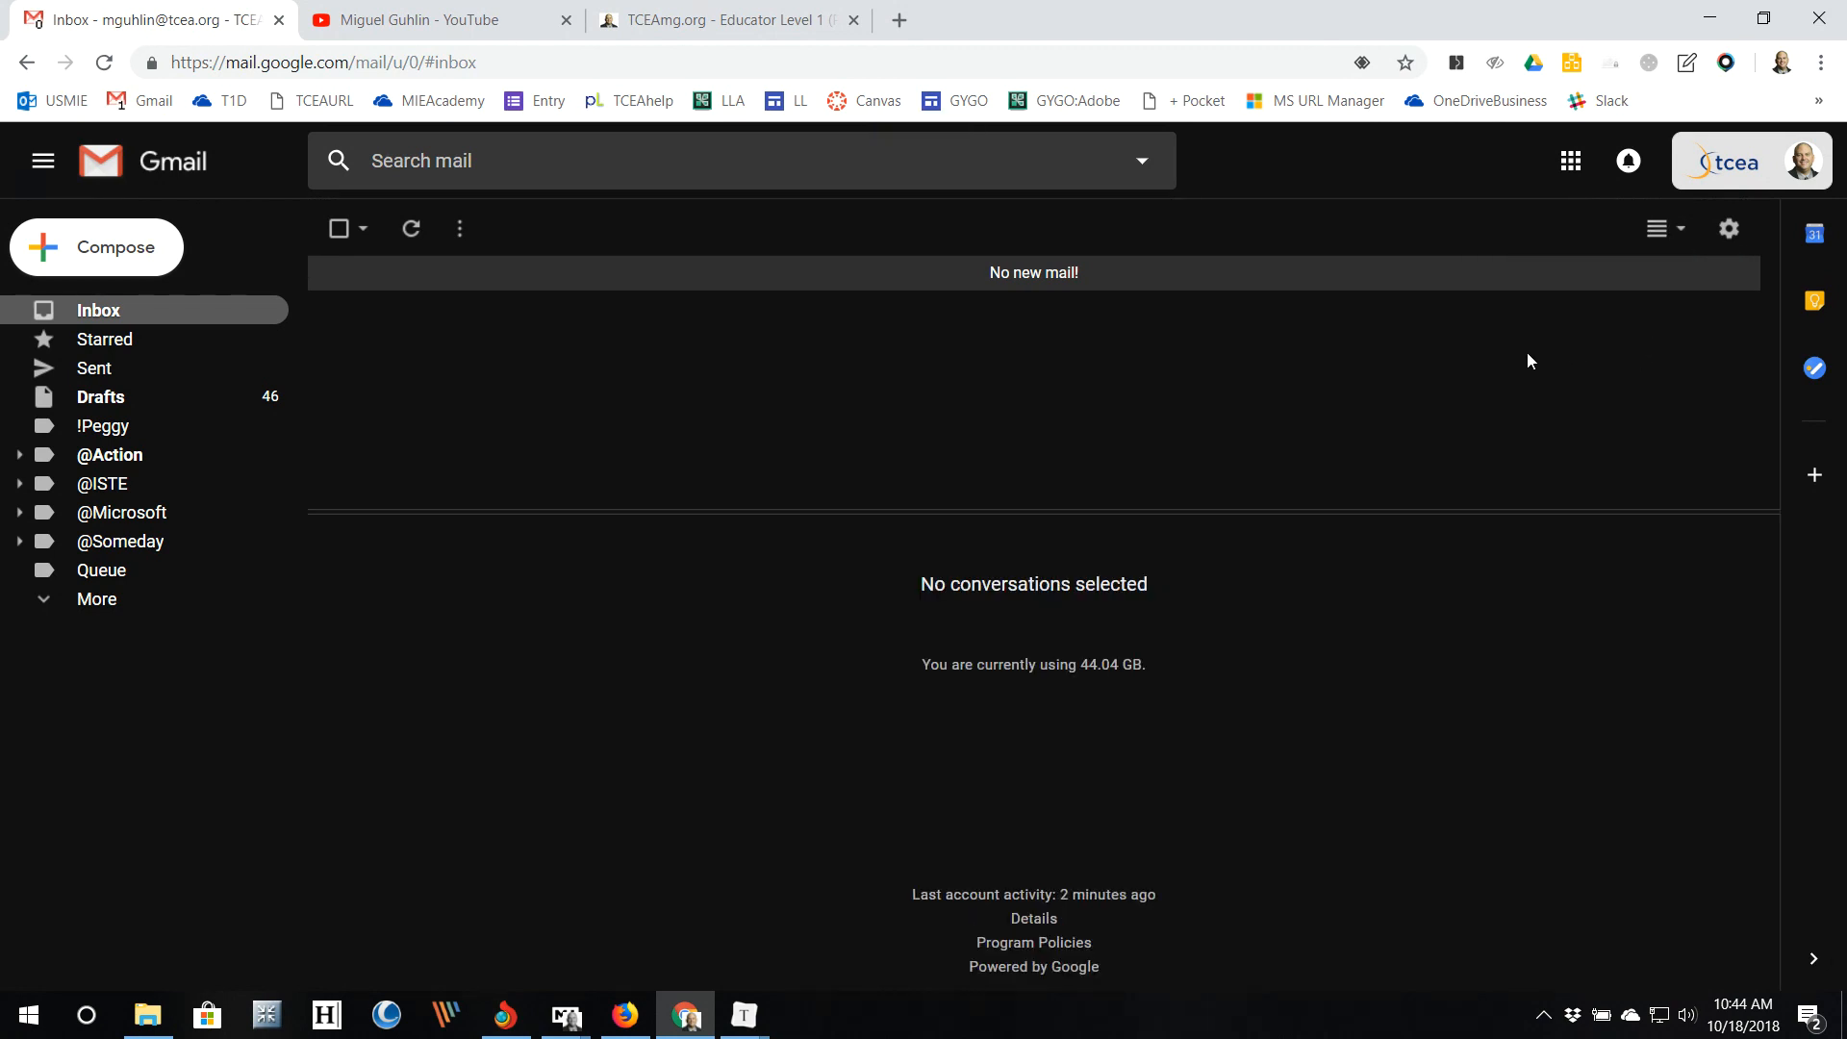
pyautogui.click(87, 601)
pyautogui.click(112, 686)
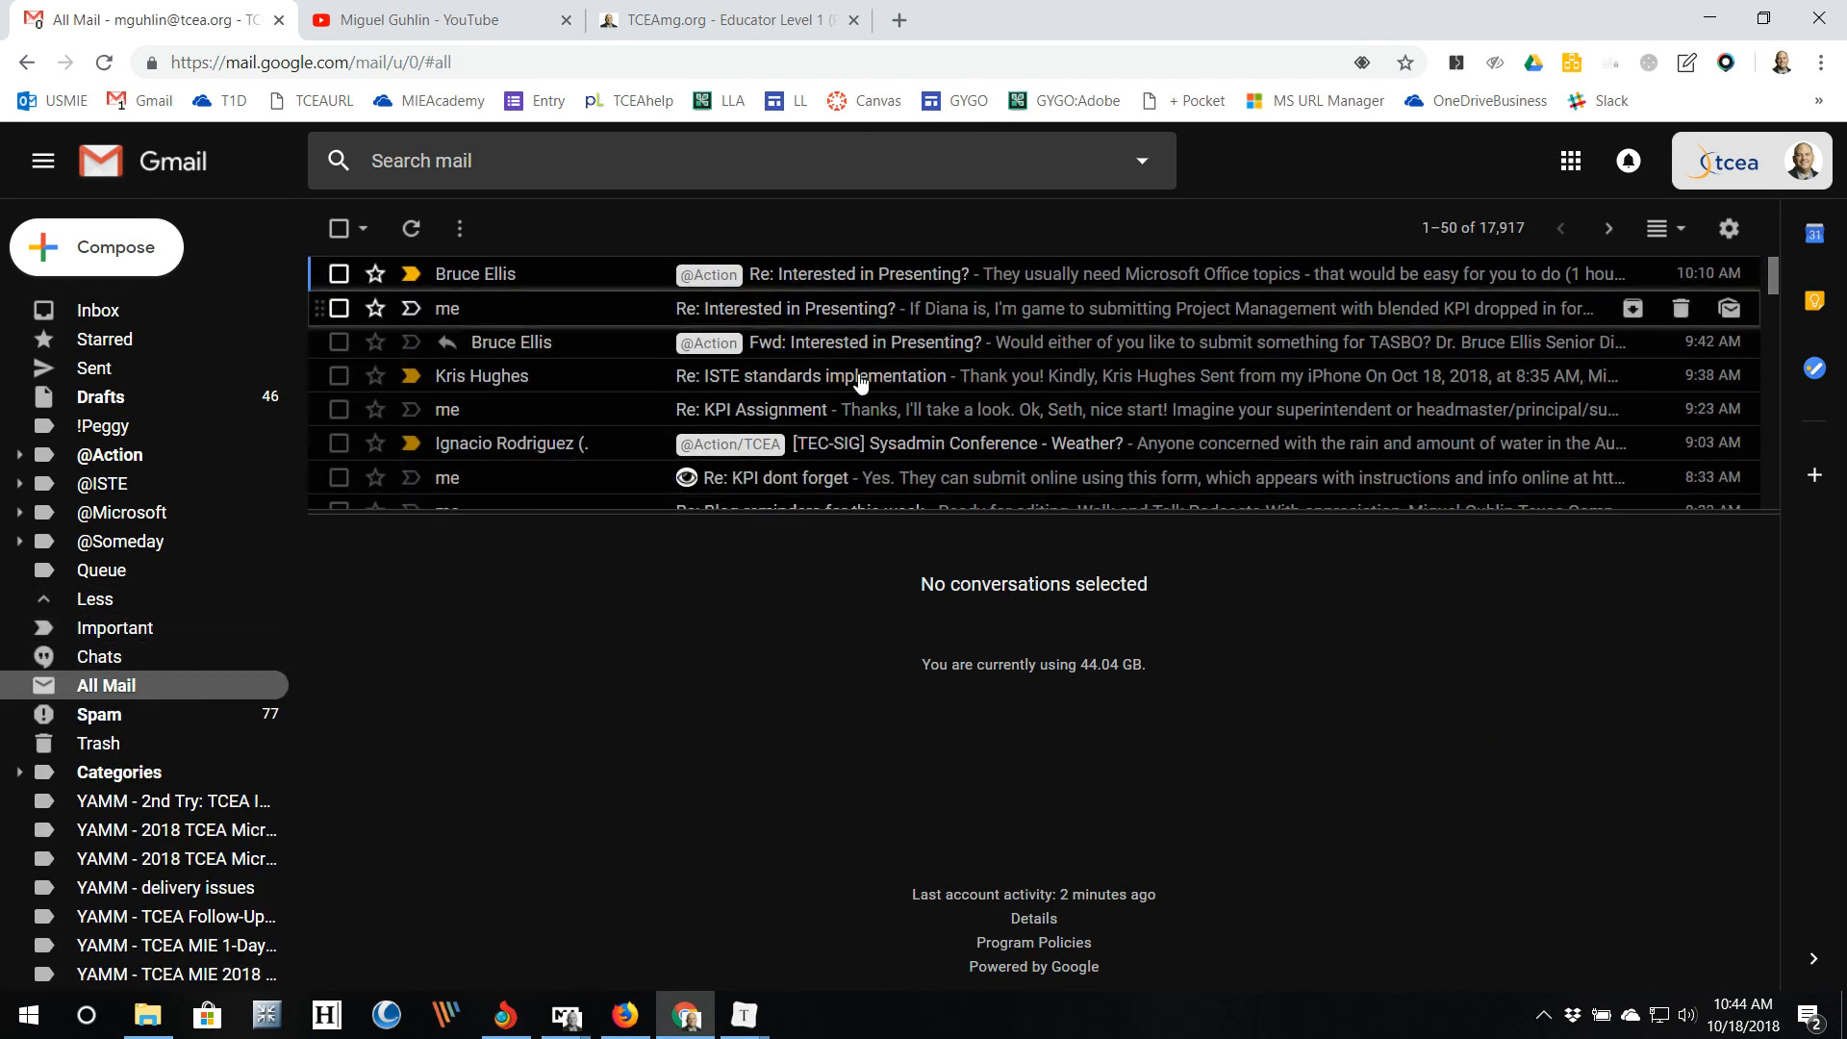
# Step: Open the Updates from Official MIE Experts message and change the reading pane to Vertical split
pyautogui.scroll(-5, 857, 415)
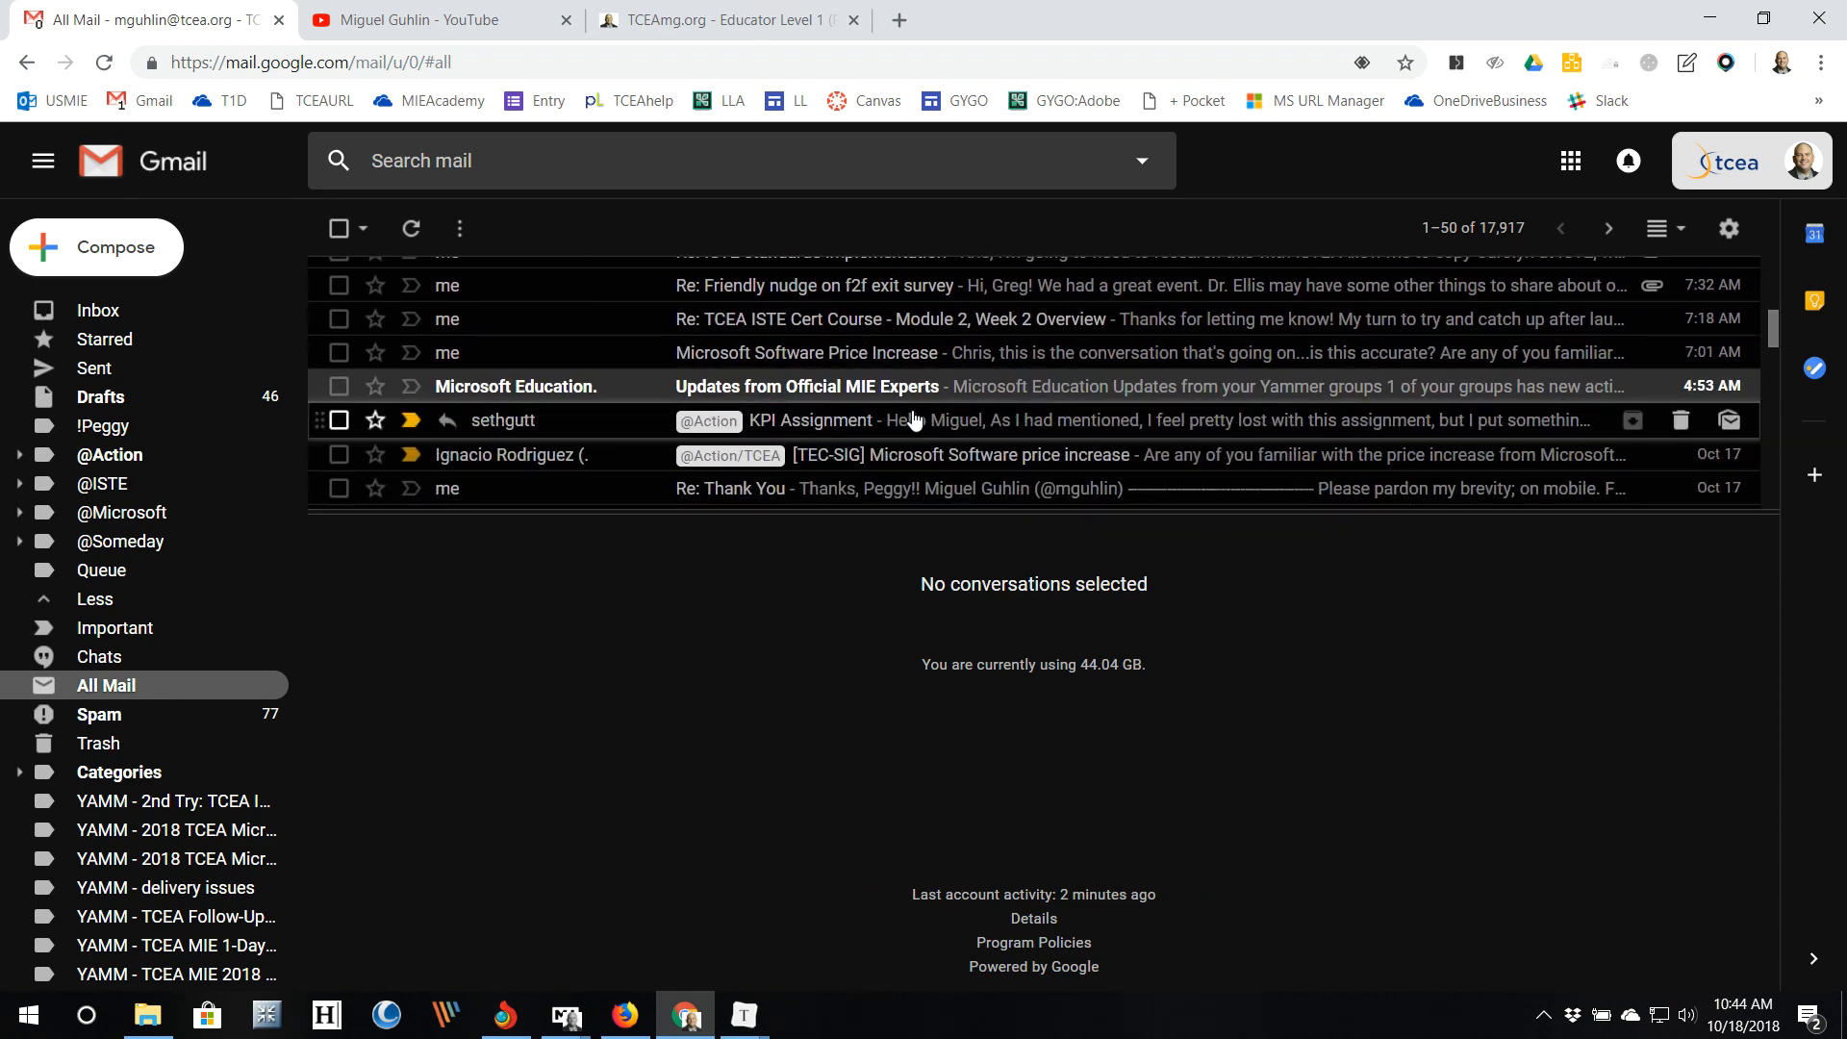
pyautogui.click(901, 388)
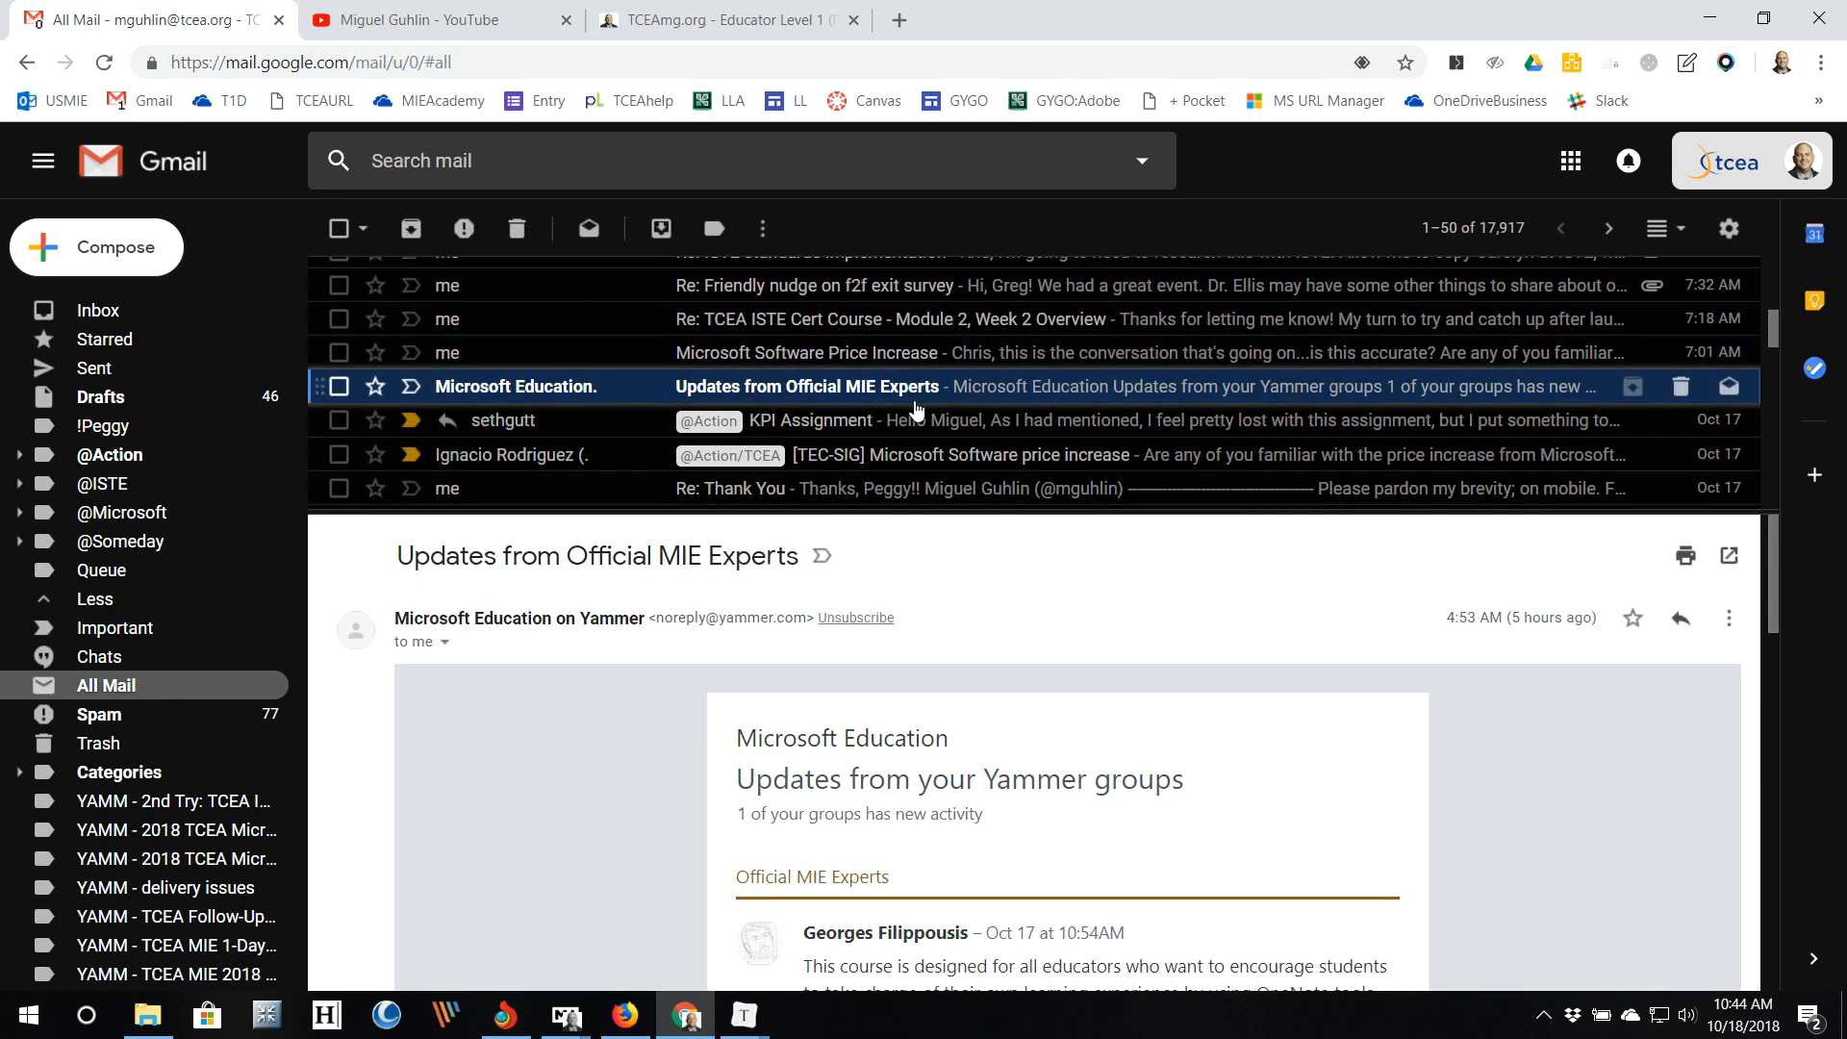
pyautogui.scroll(-5, 666, 704)
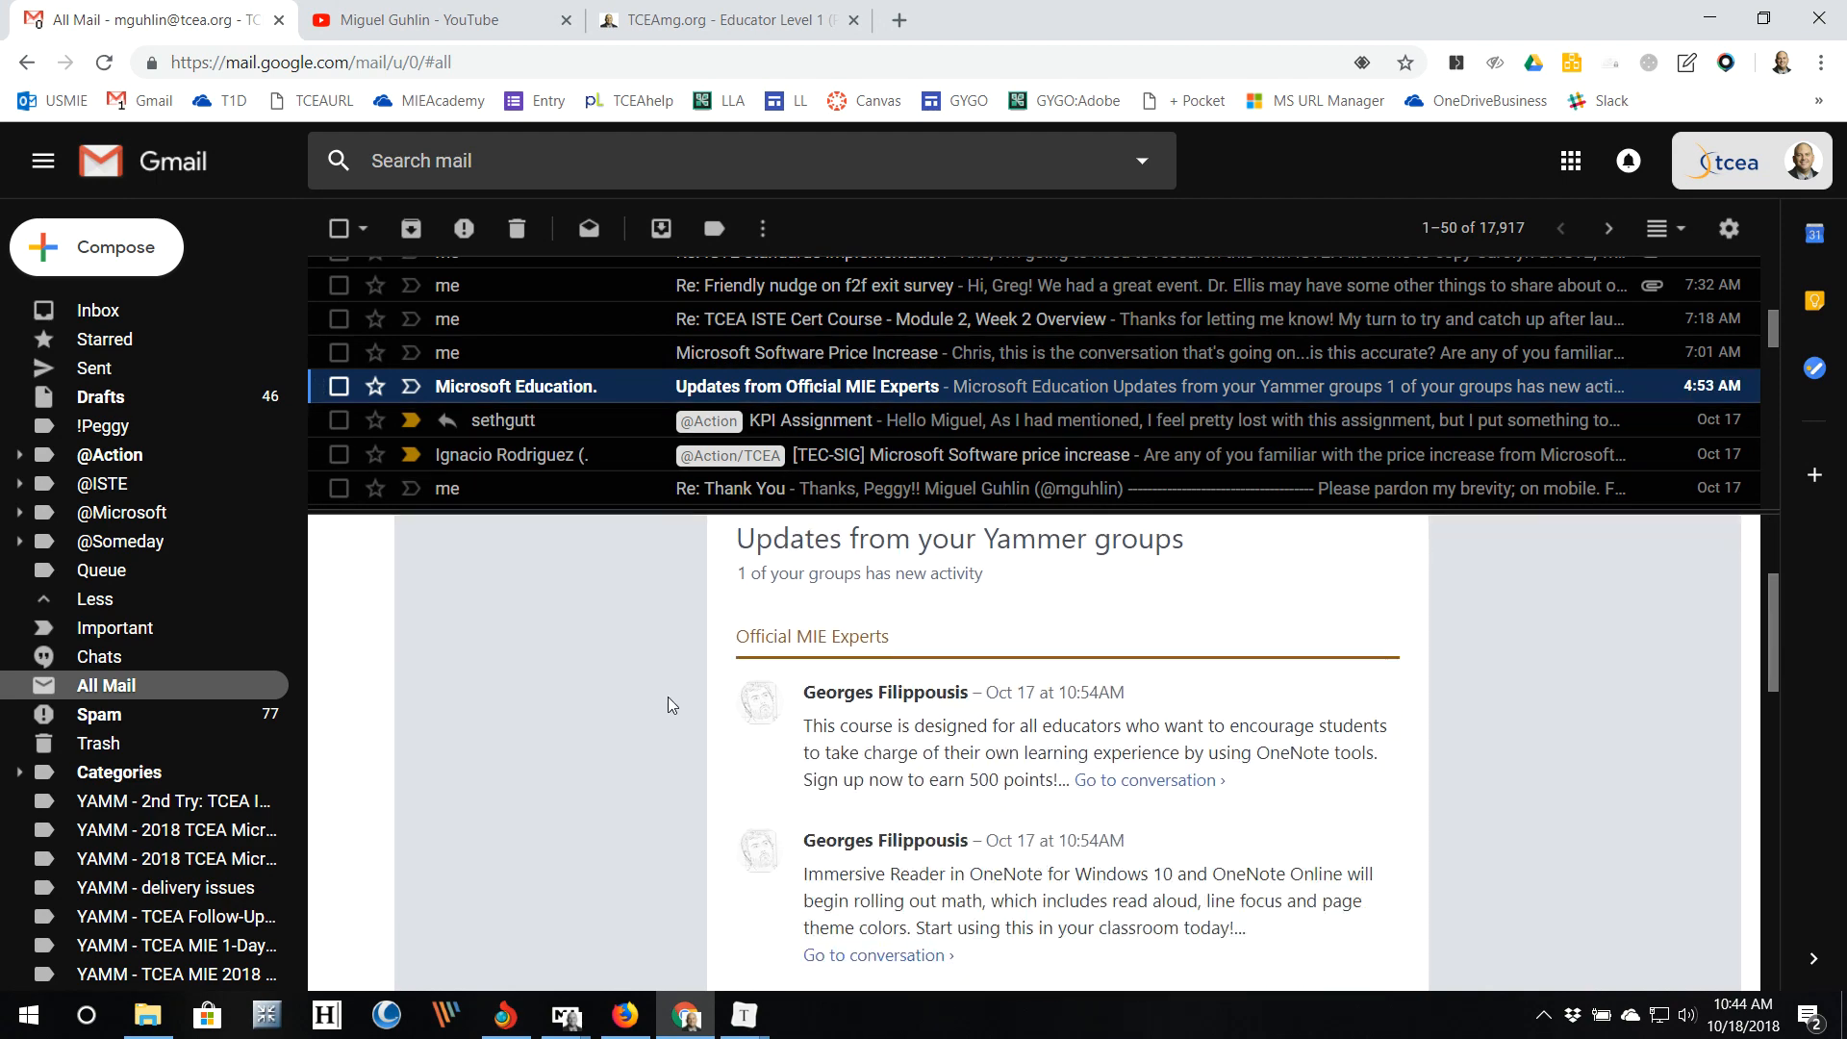
pyautogui.scroll(4, 627, 731)
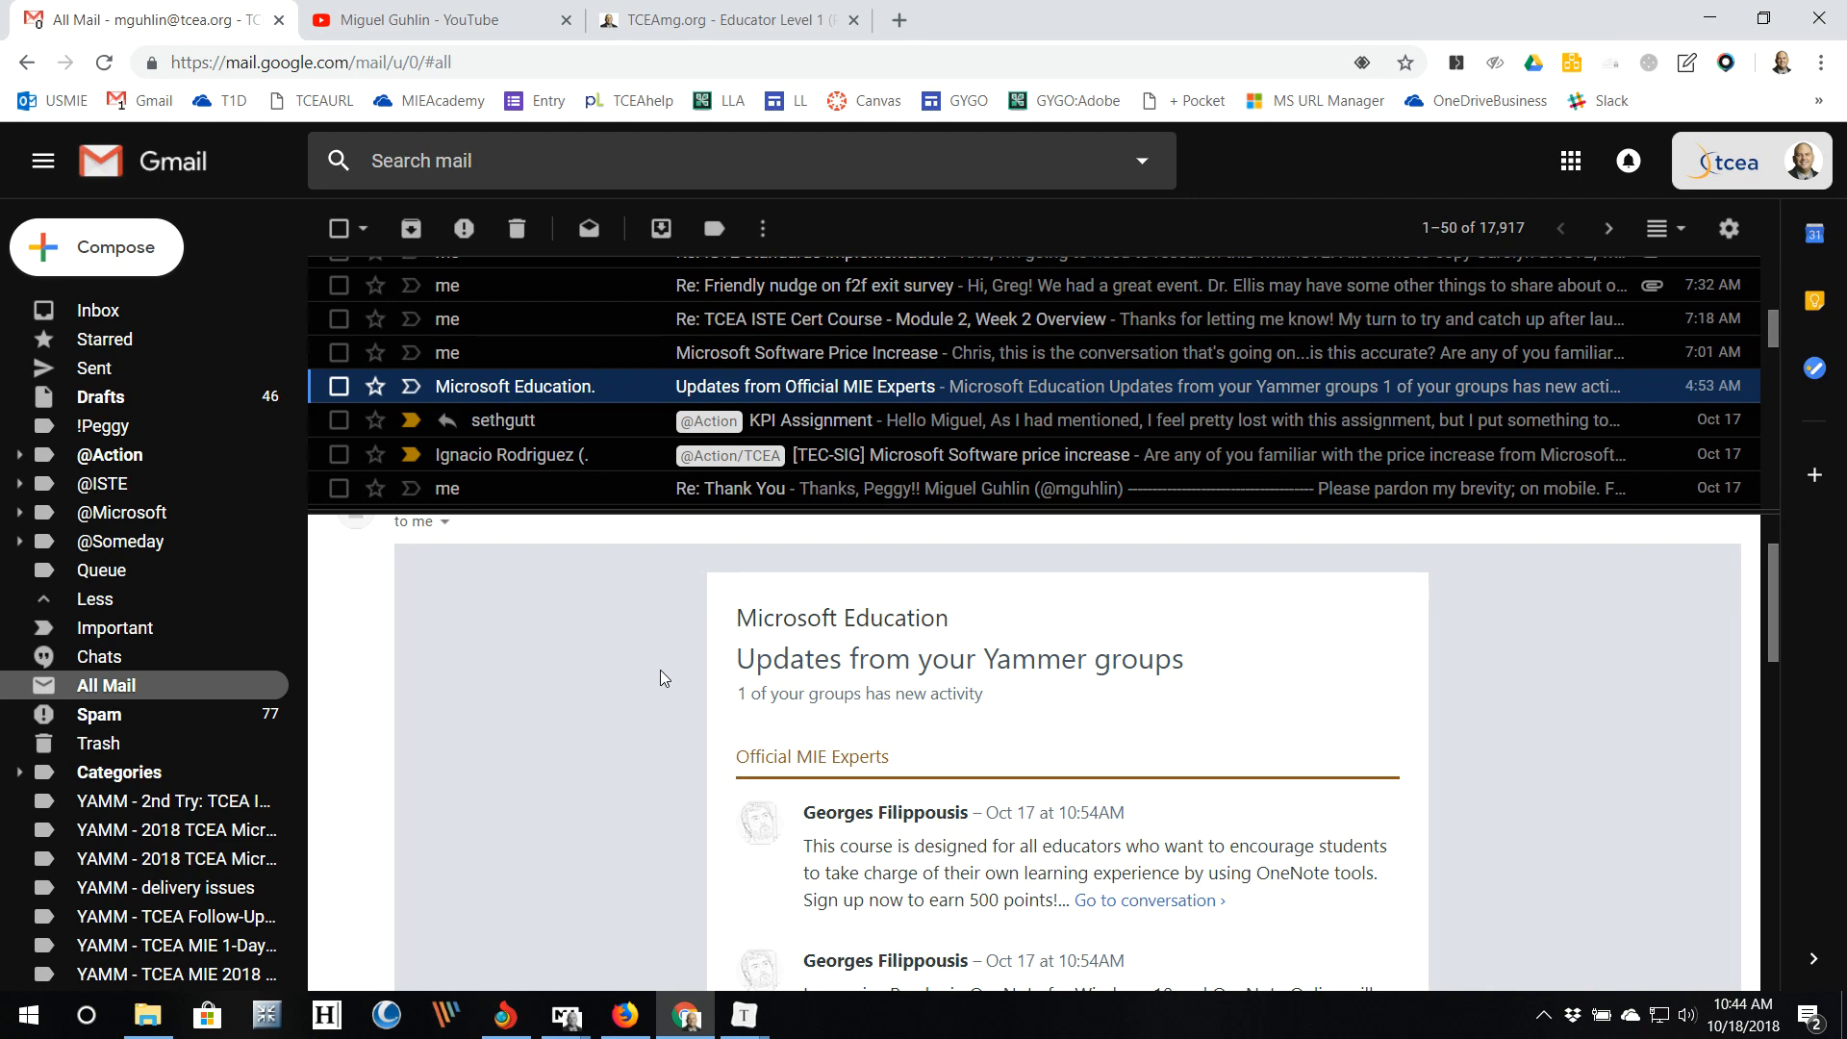
pyautogui.click(1683, 231)
pyautogui.click(1626, 305)
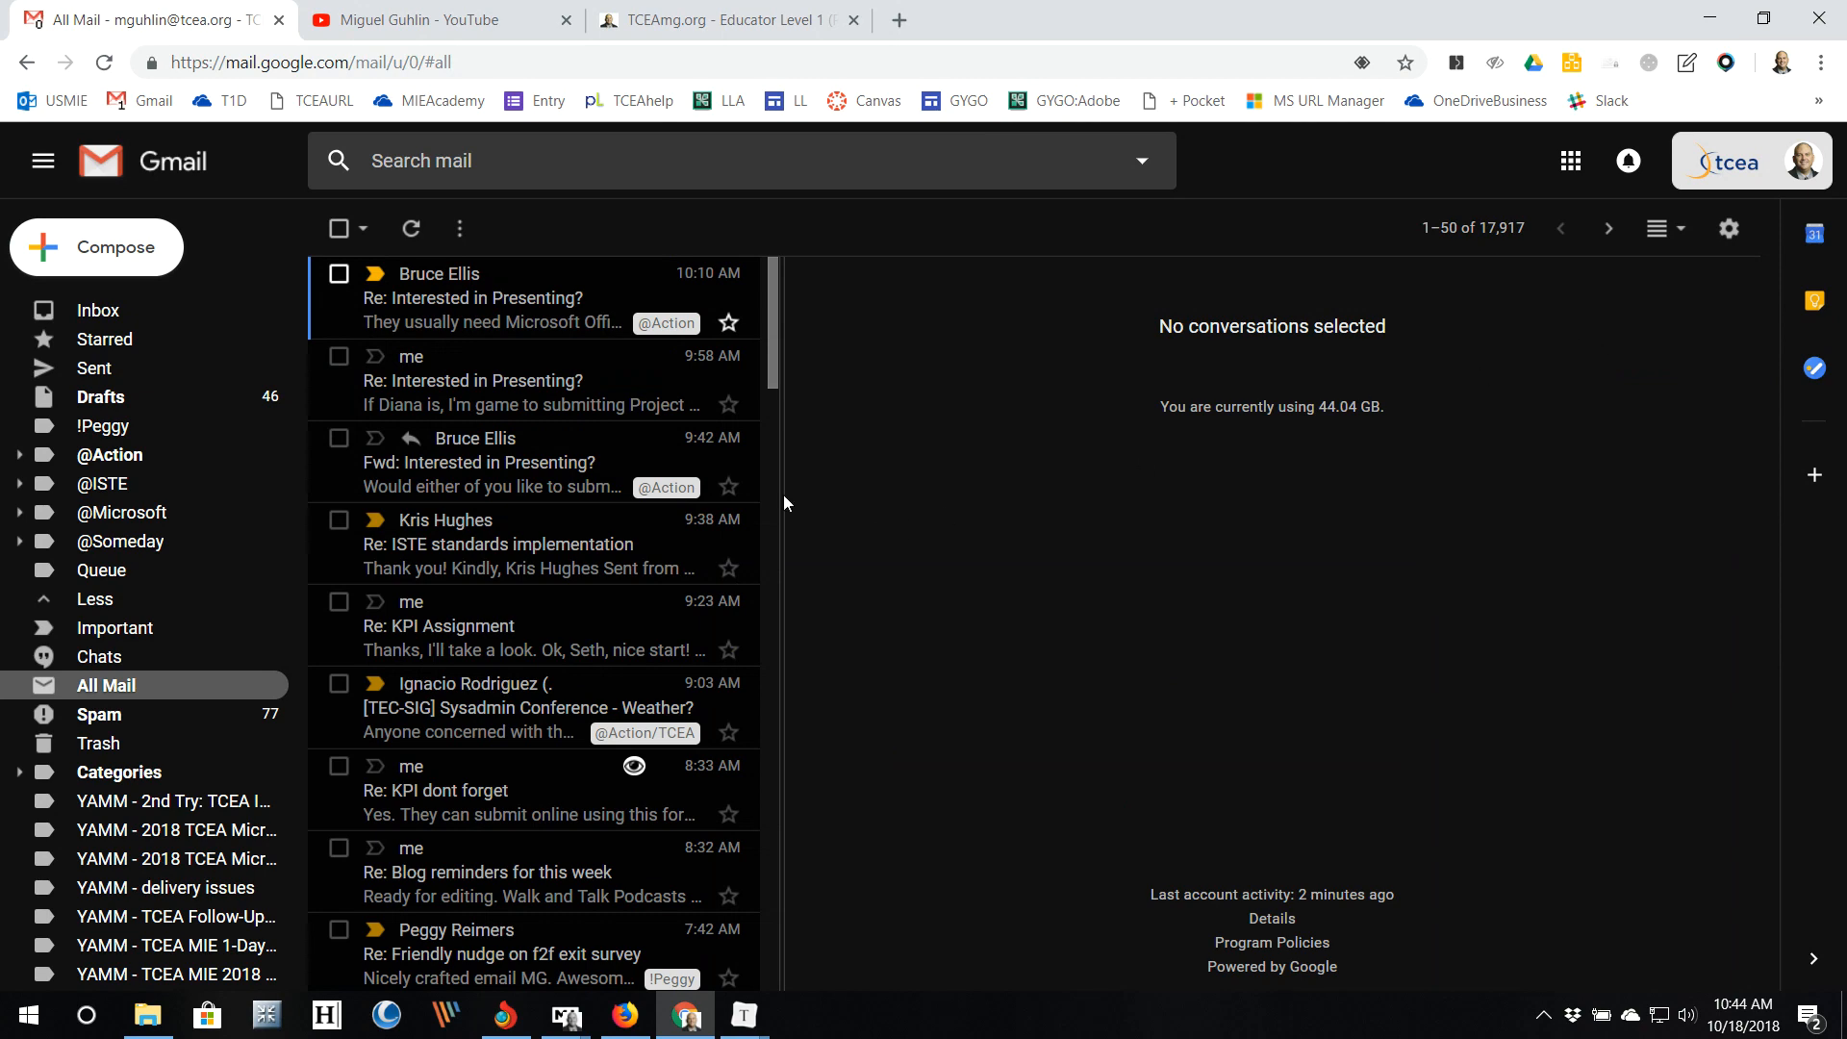
# Step: Open the Updates from Official MIE Experts message in the right-hand reading pane
pyautogui.scroll(-4, 597, 621)
pyautogui.scroll(-1, 597, 621)
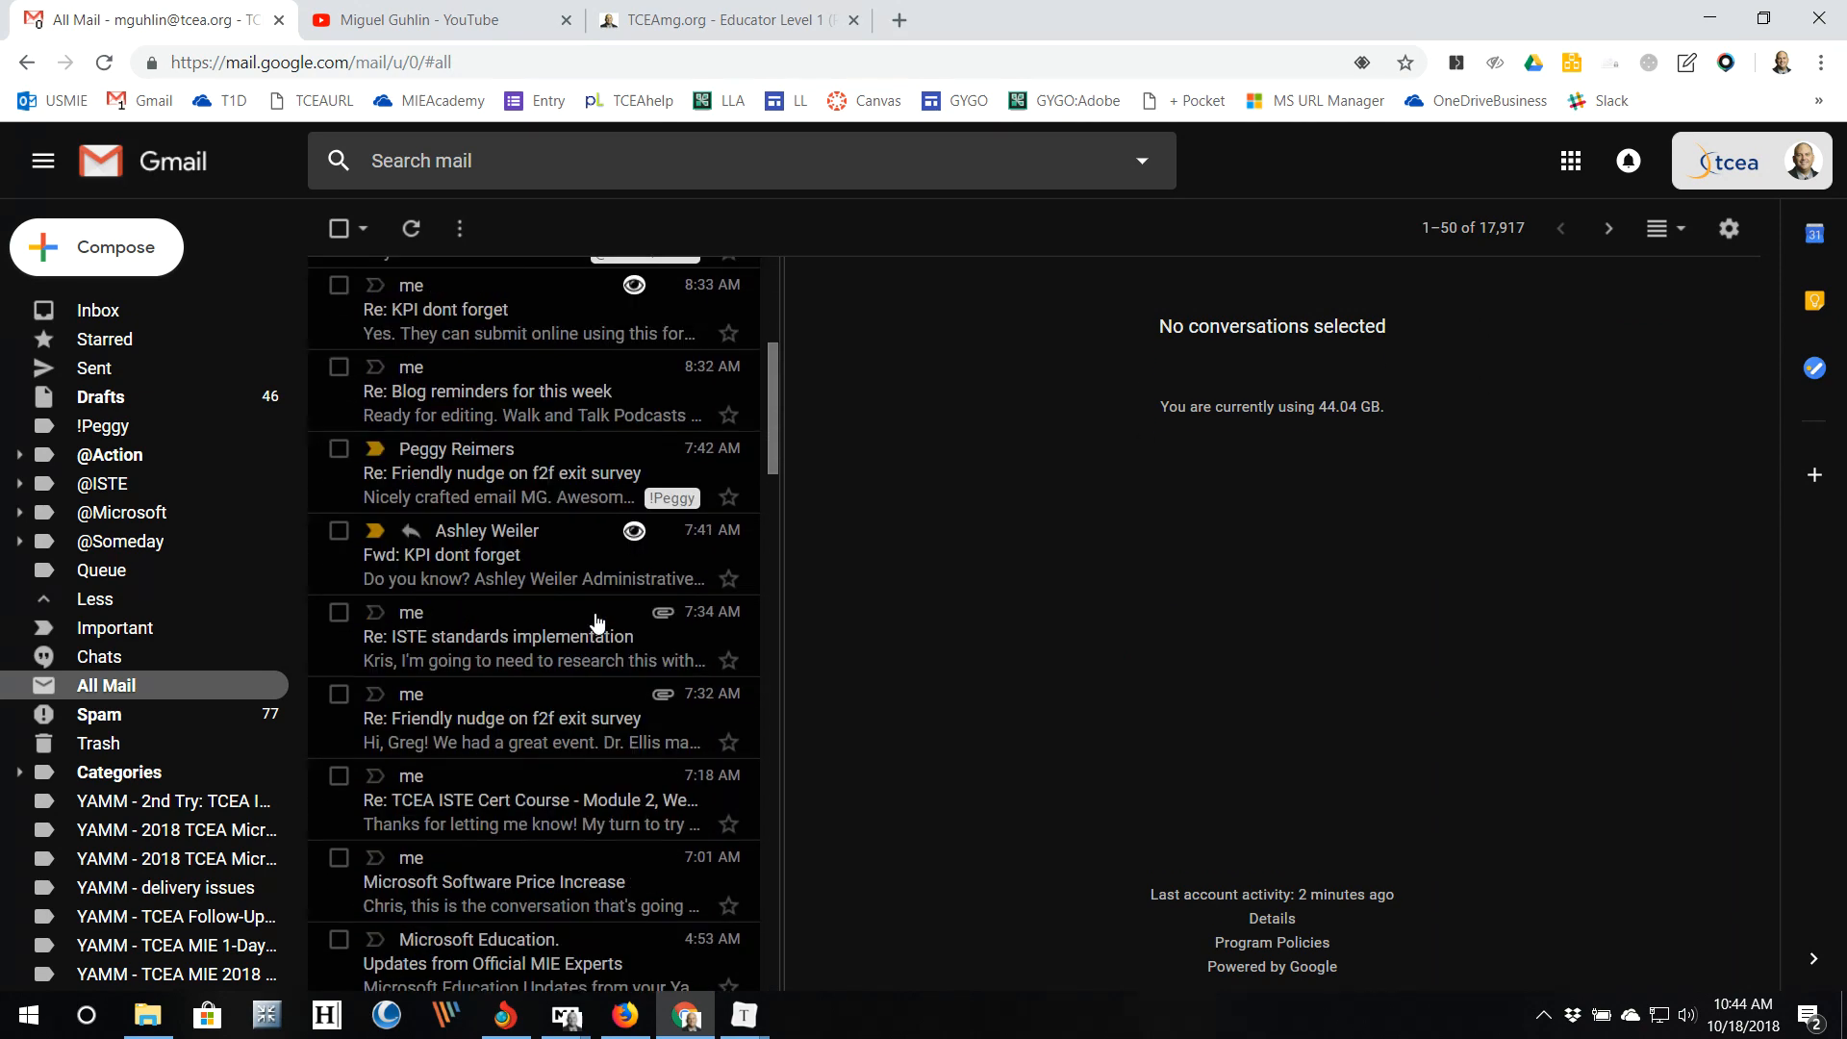
pyautogui.scroll(-3, 596, 621)
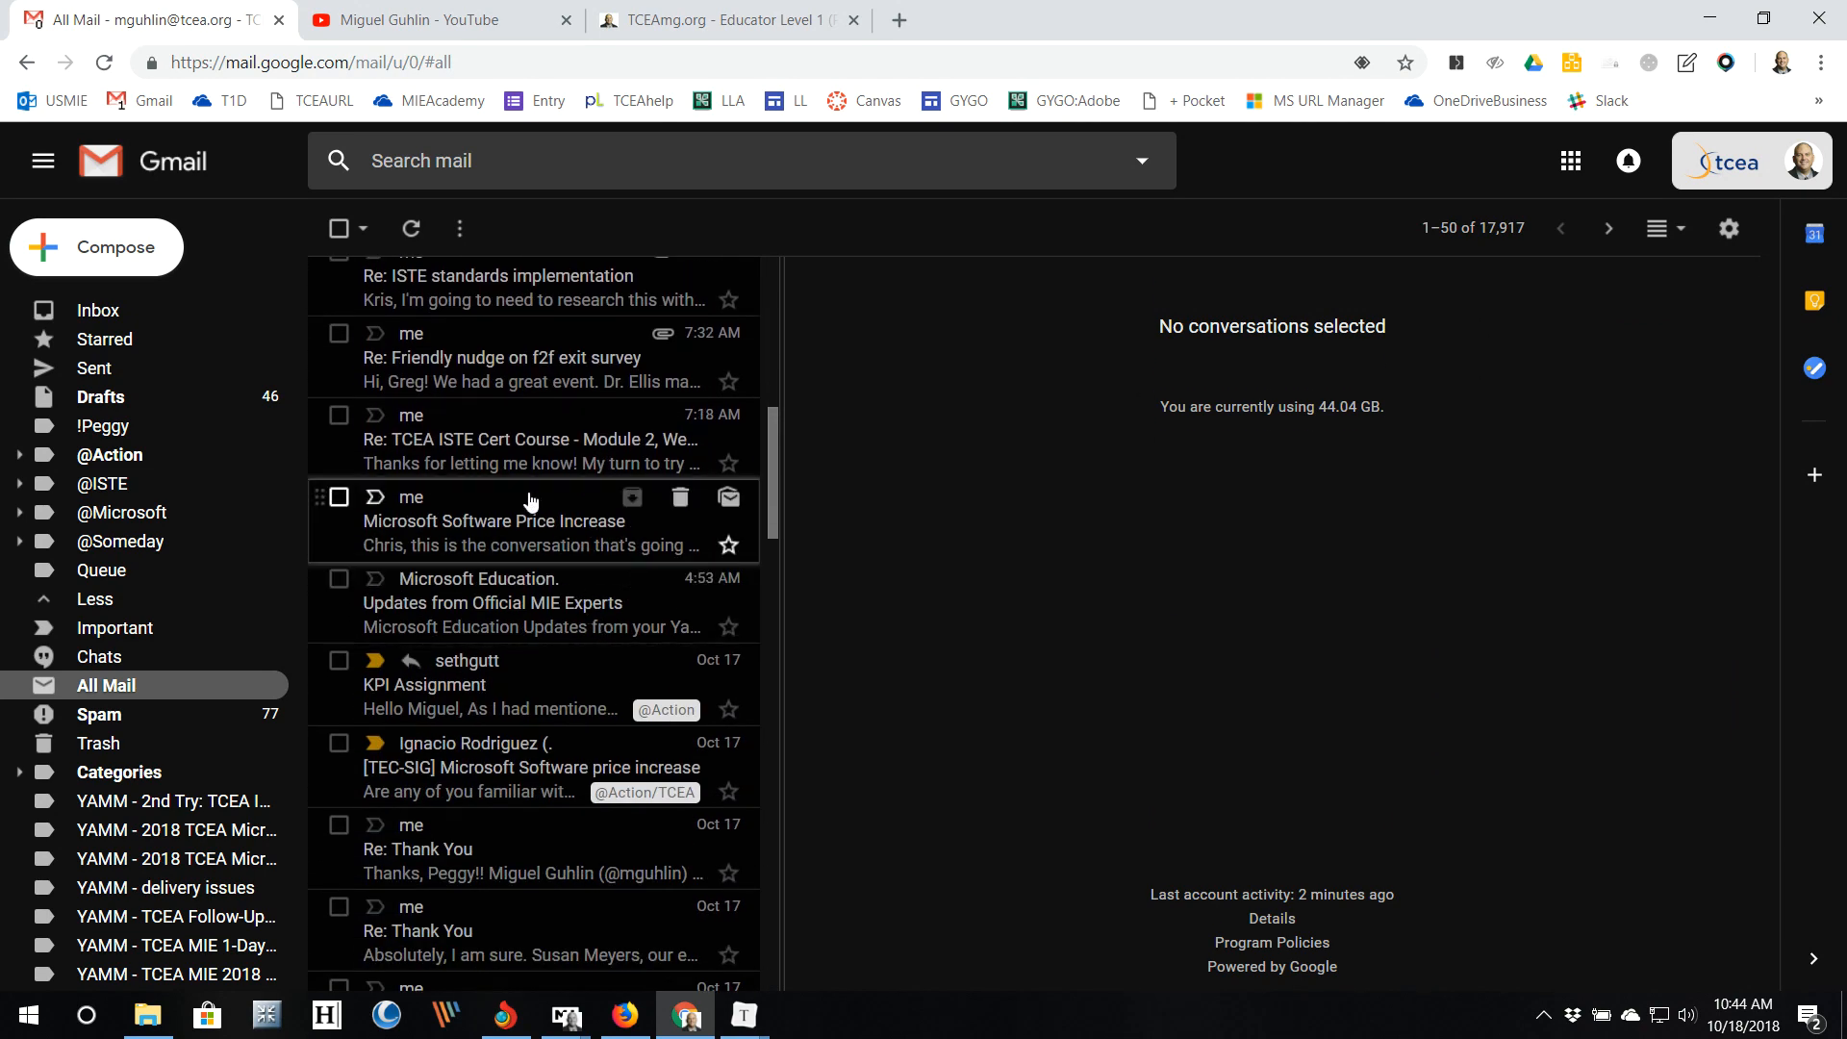
pyautogui.click(505, 621)
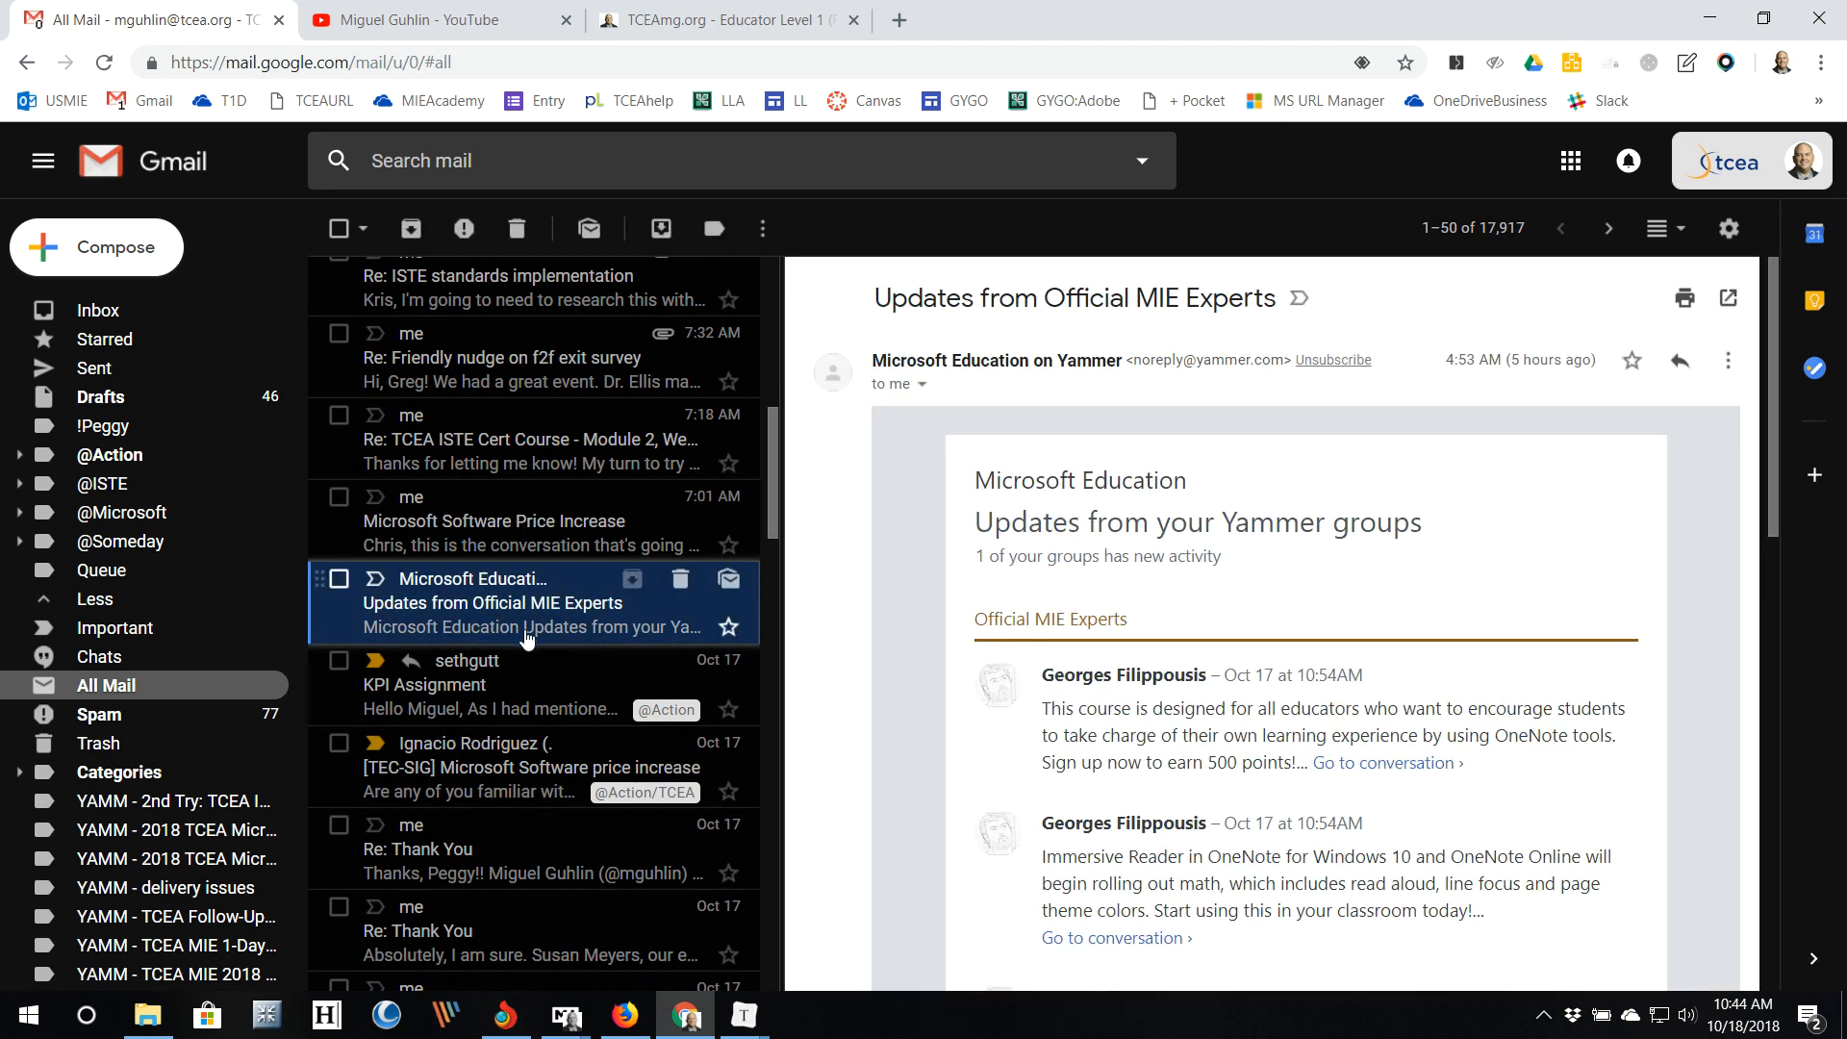
pyautogui.scroll(-5, 952, 644)
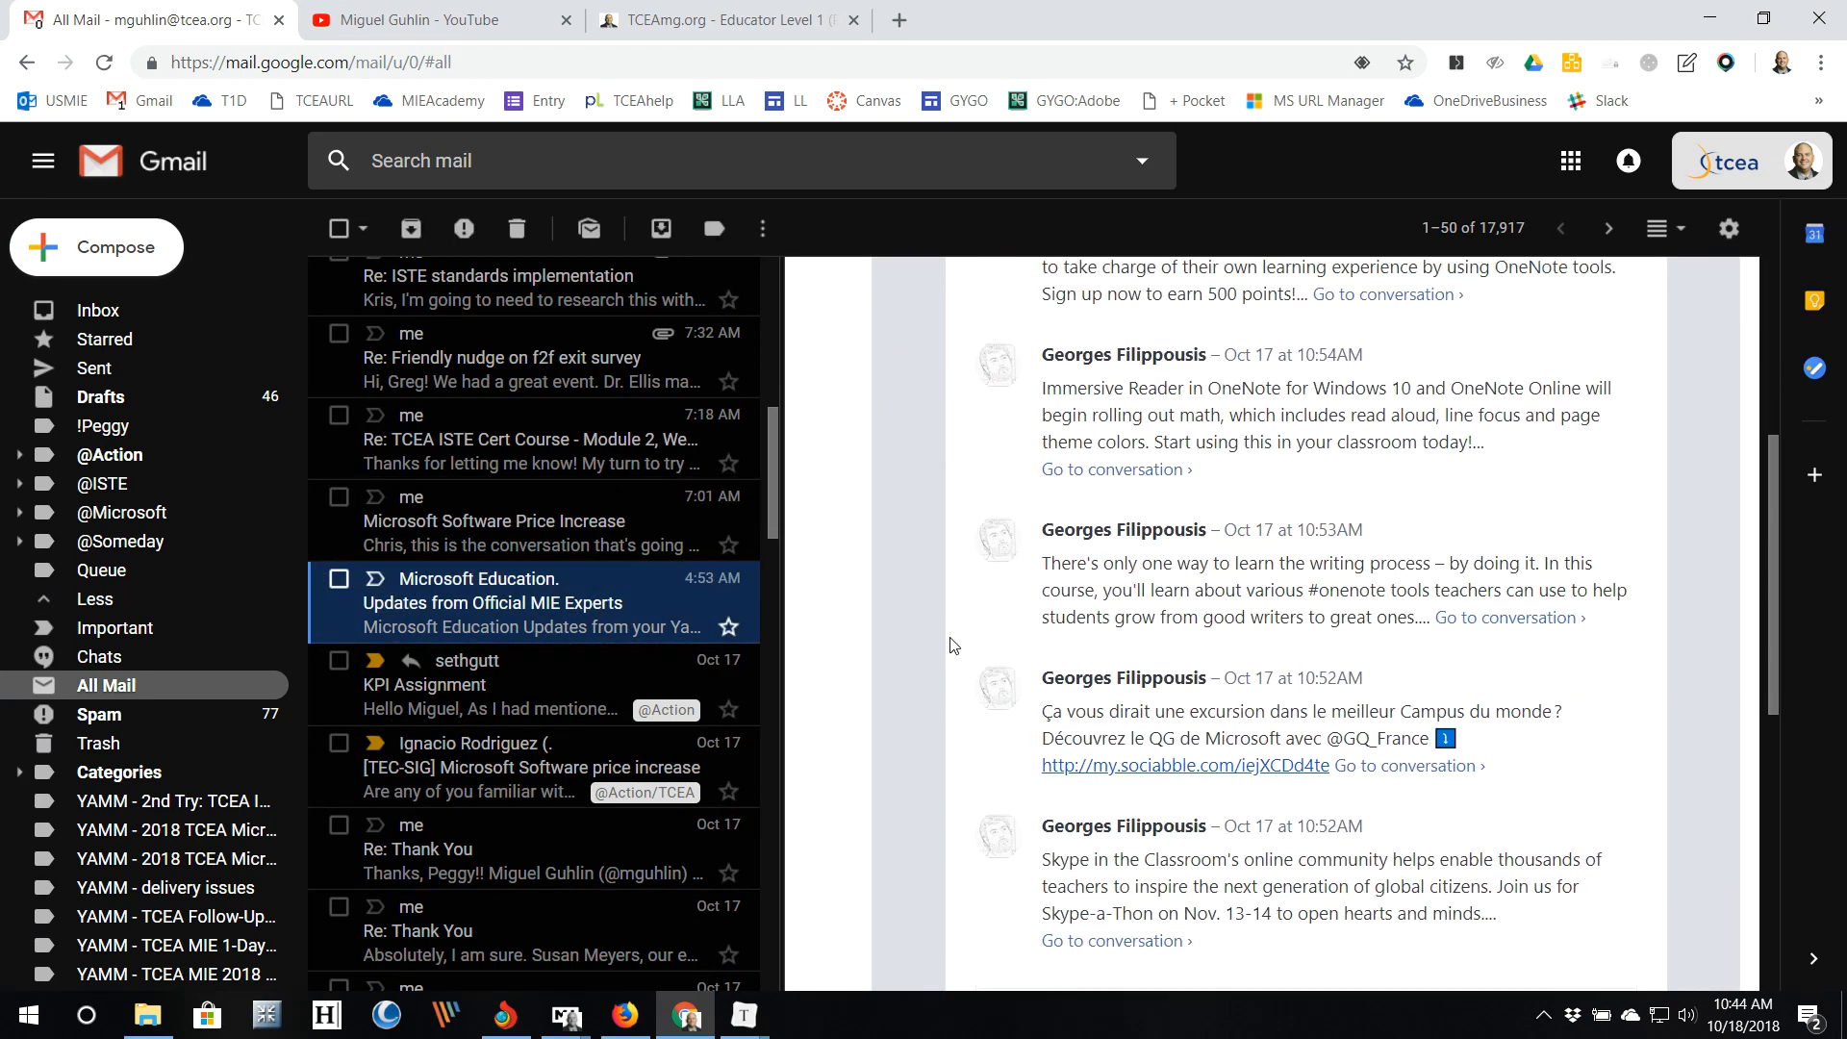
pyautogui.scroll(5, 953, 645)
pyautogui.scroll(1, 952, 644)
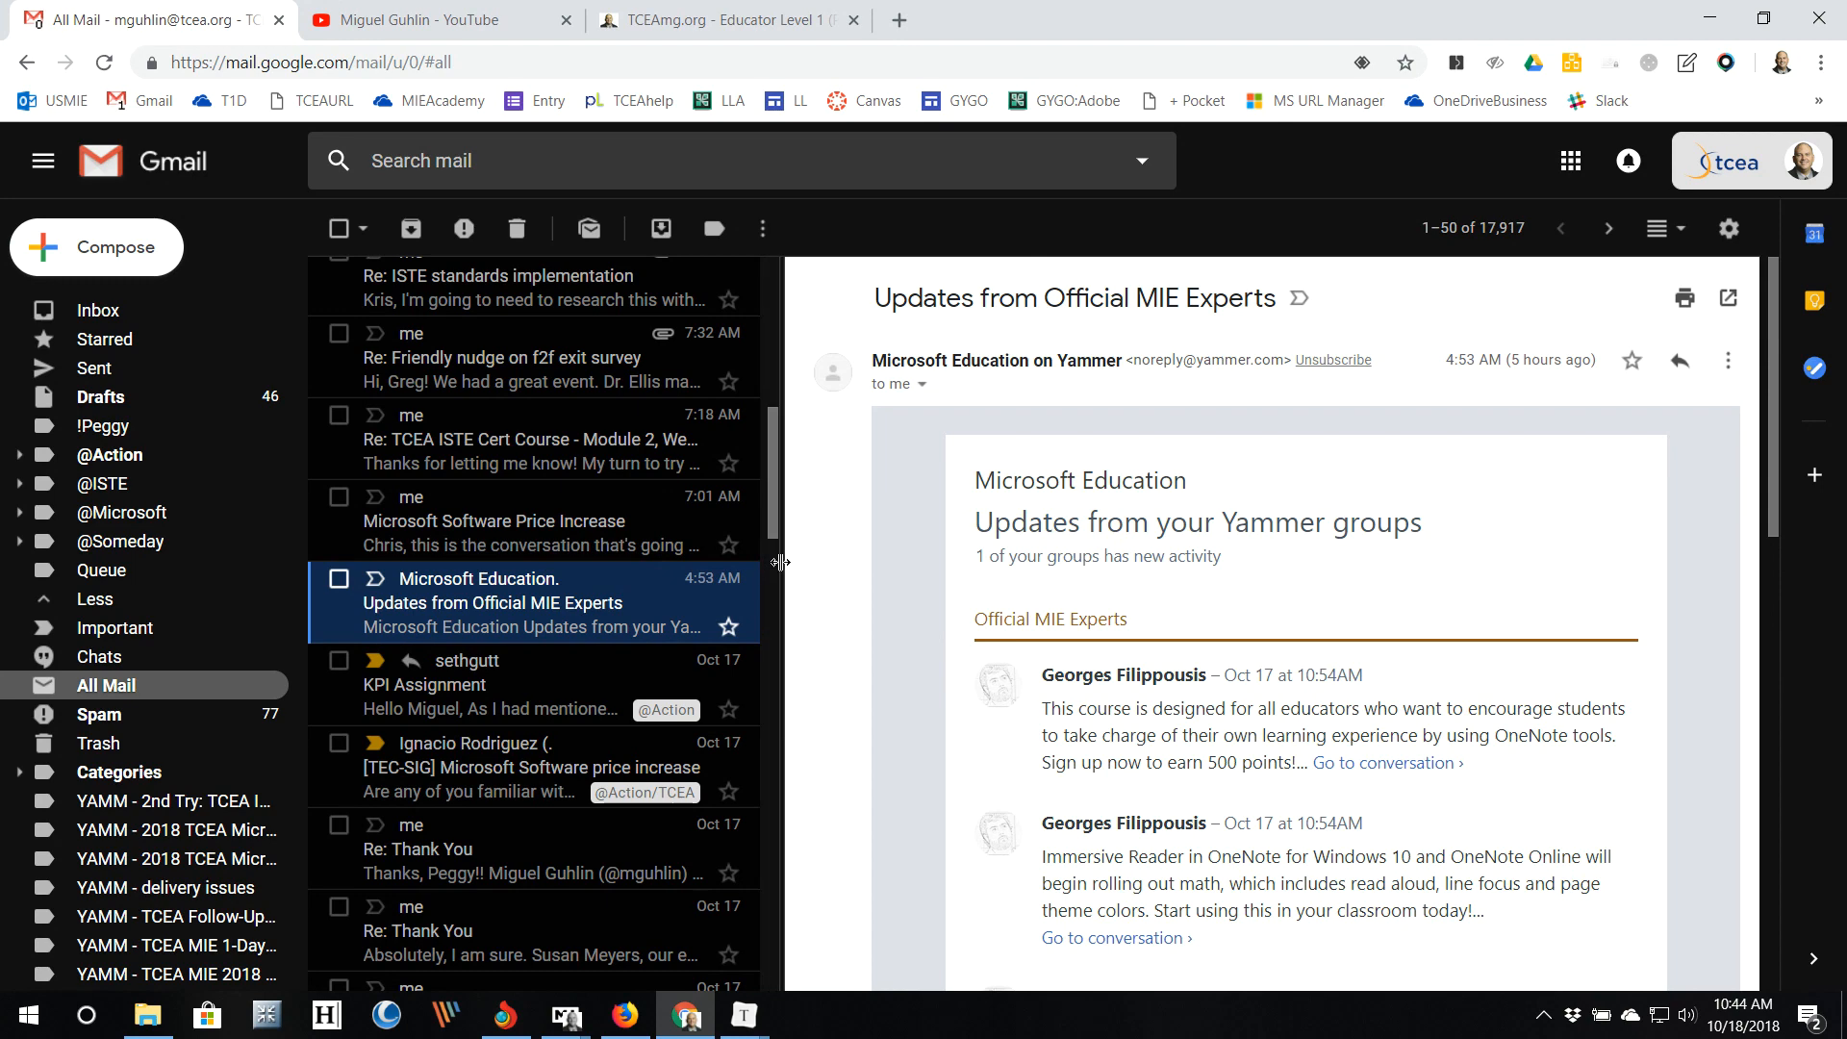
# Step: Widen the message list, then switch the reading pane to No split
pyautogui.moveTo(782, 561)
pyautogui.mouseDown()
pyautogui.moveTo(1116, 589)
pyautogui.moveTo(779, 595)
pyautogui.mouseUp()
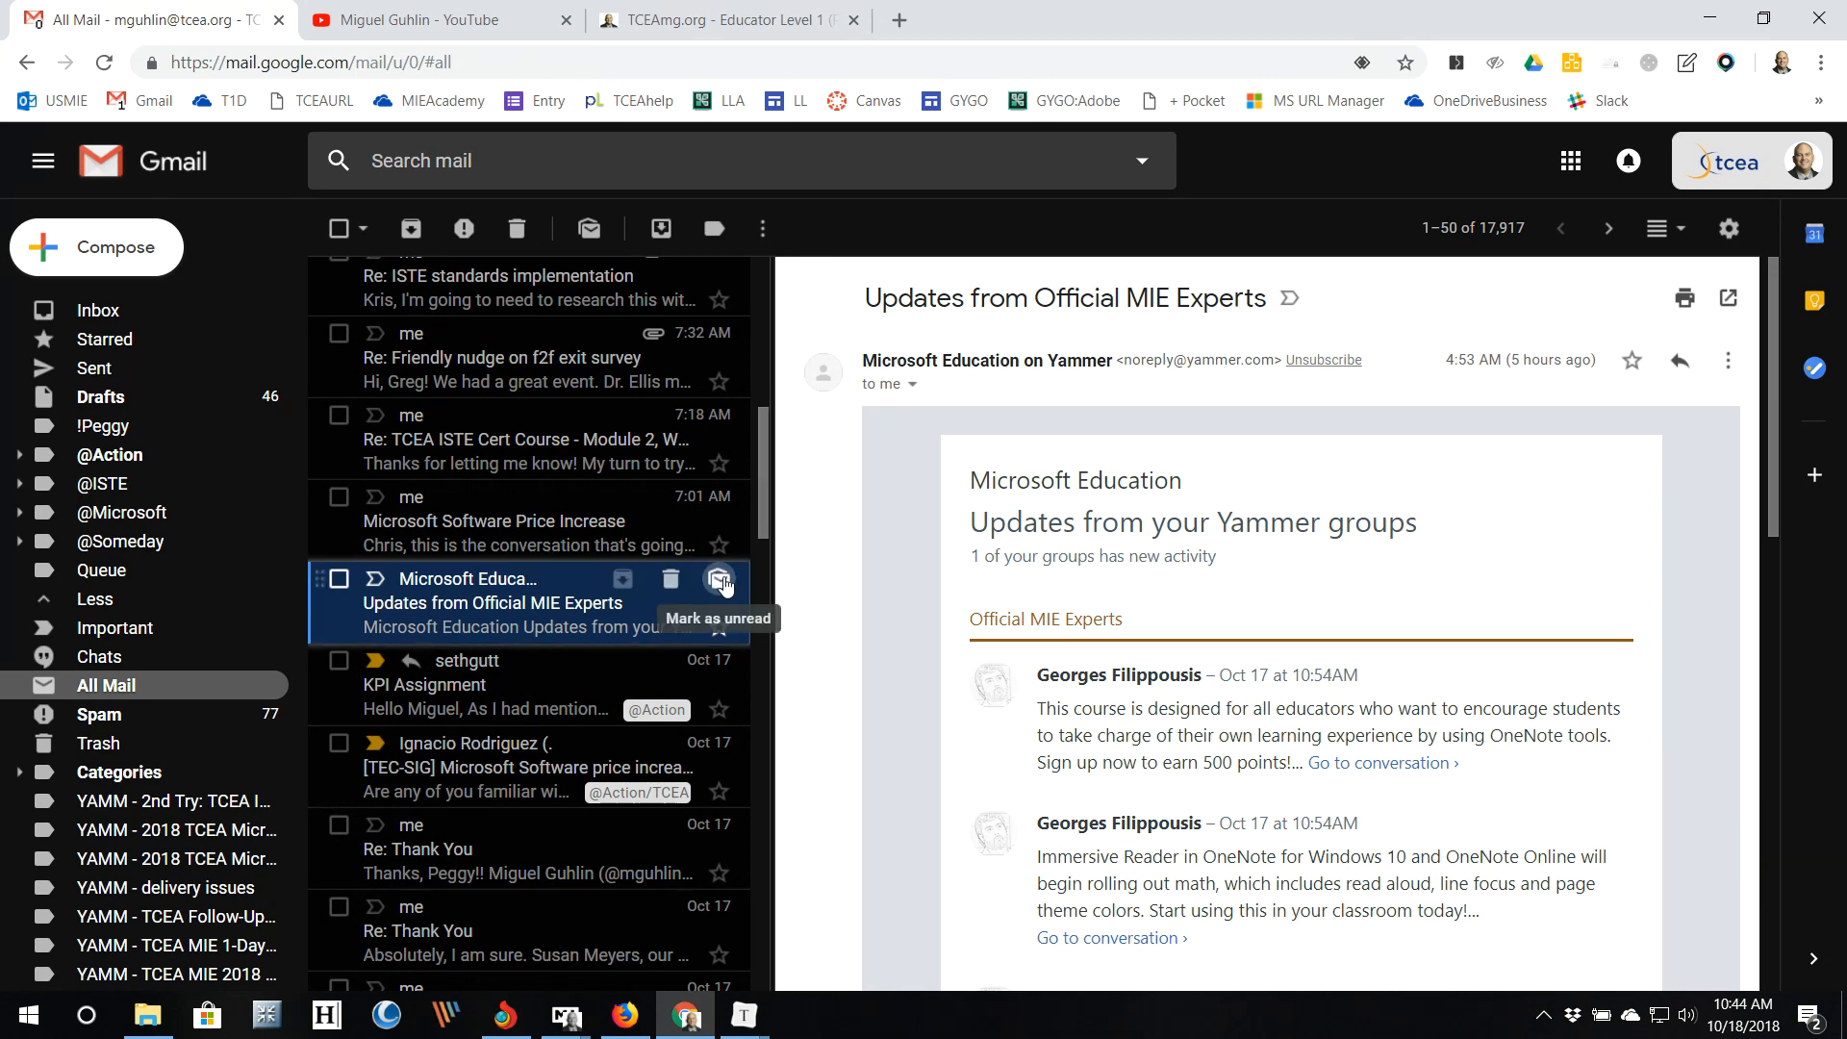
pyautogui.scroll(-5, 991, 712)
pyautogui.scroll(5, 991, 712)
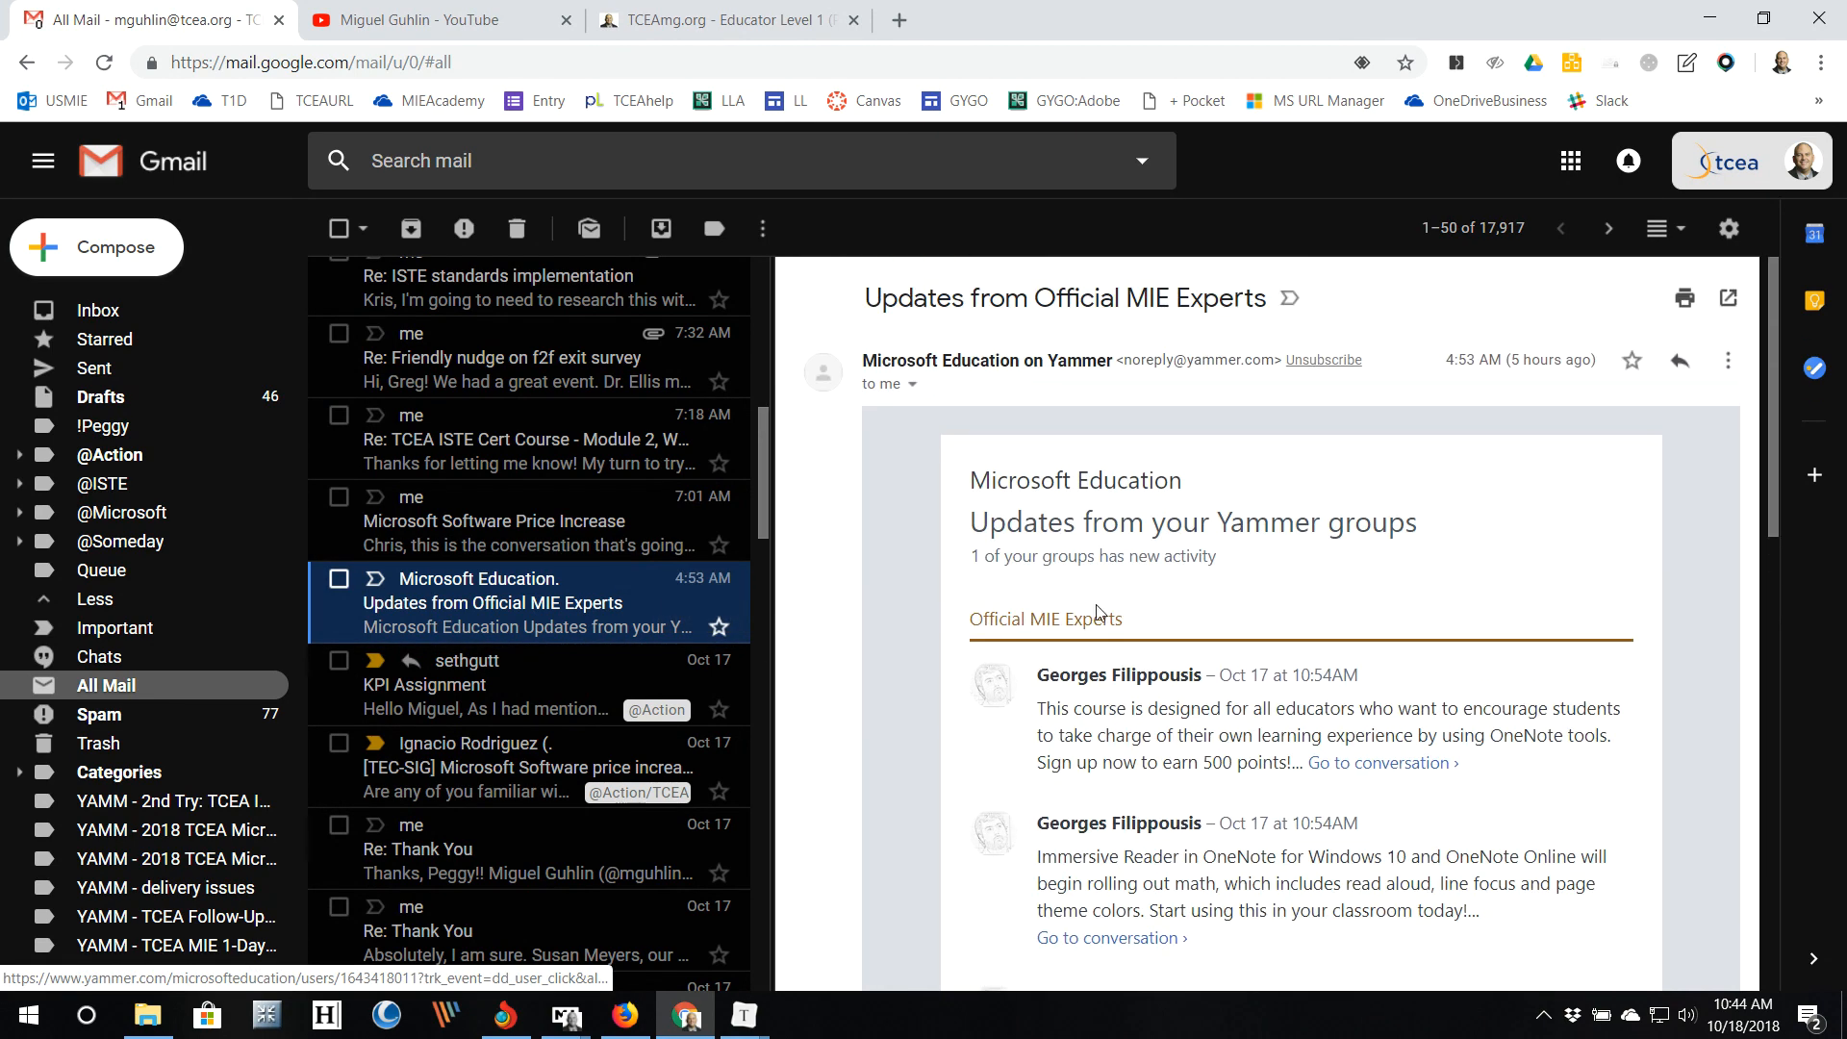
pyautogui.click(1663, 231)
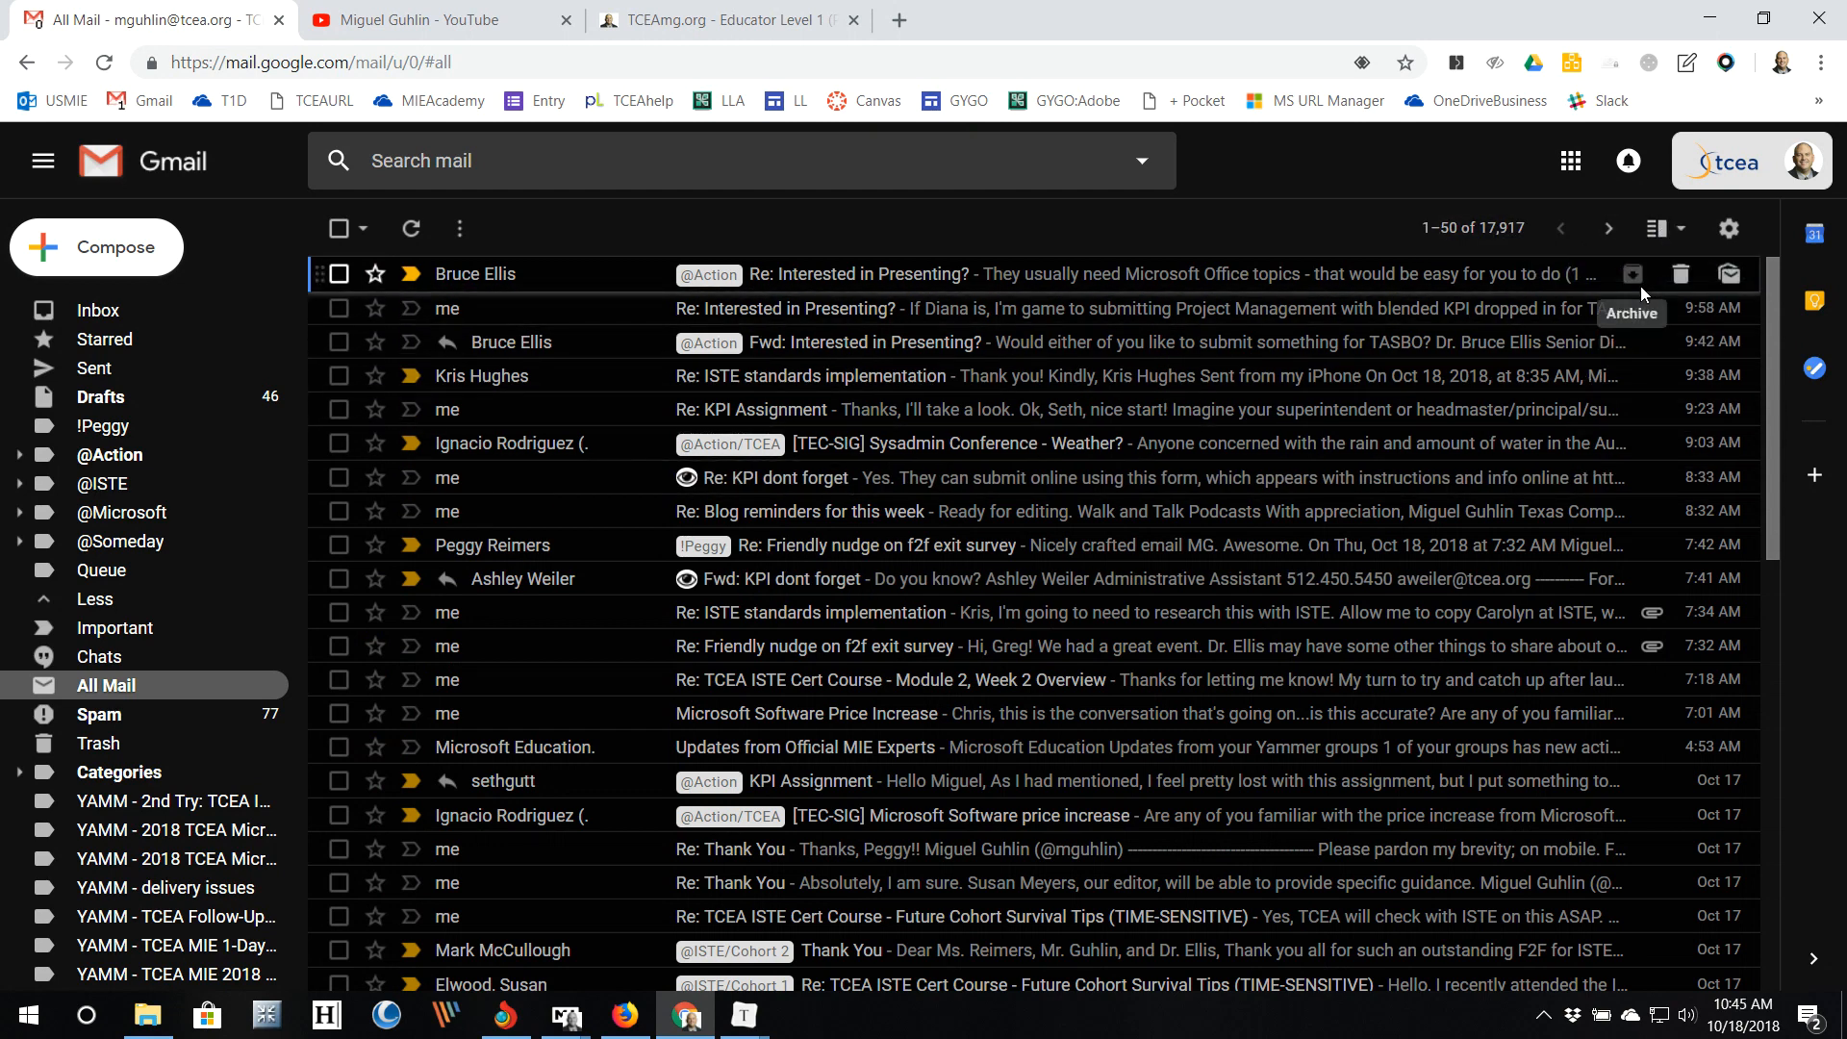
pyautogui.click(1729, 232)
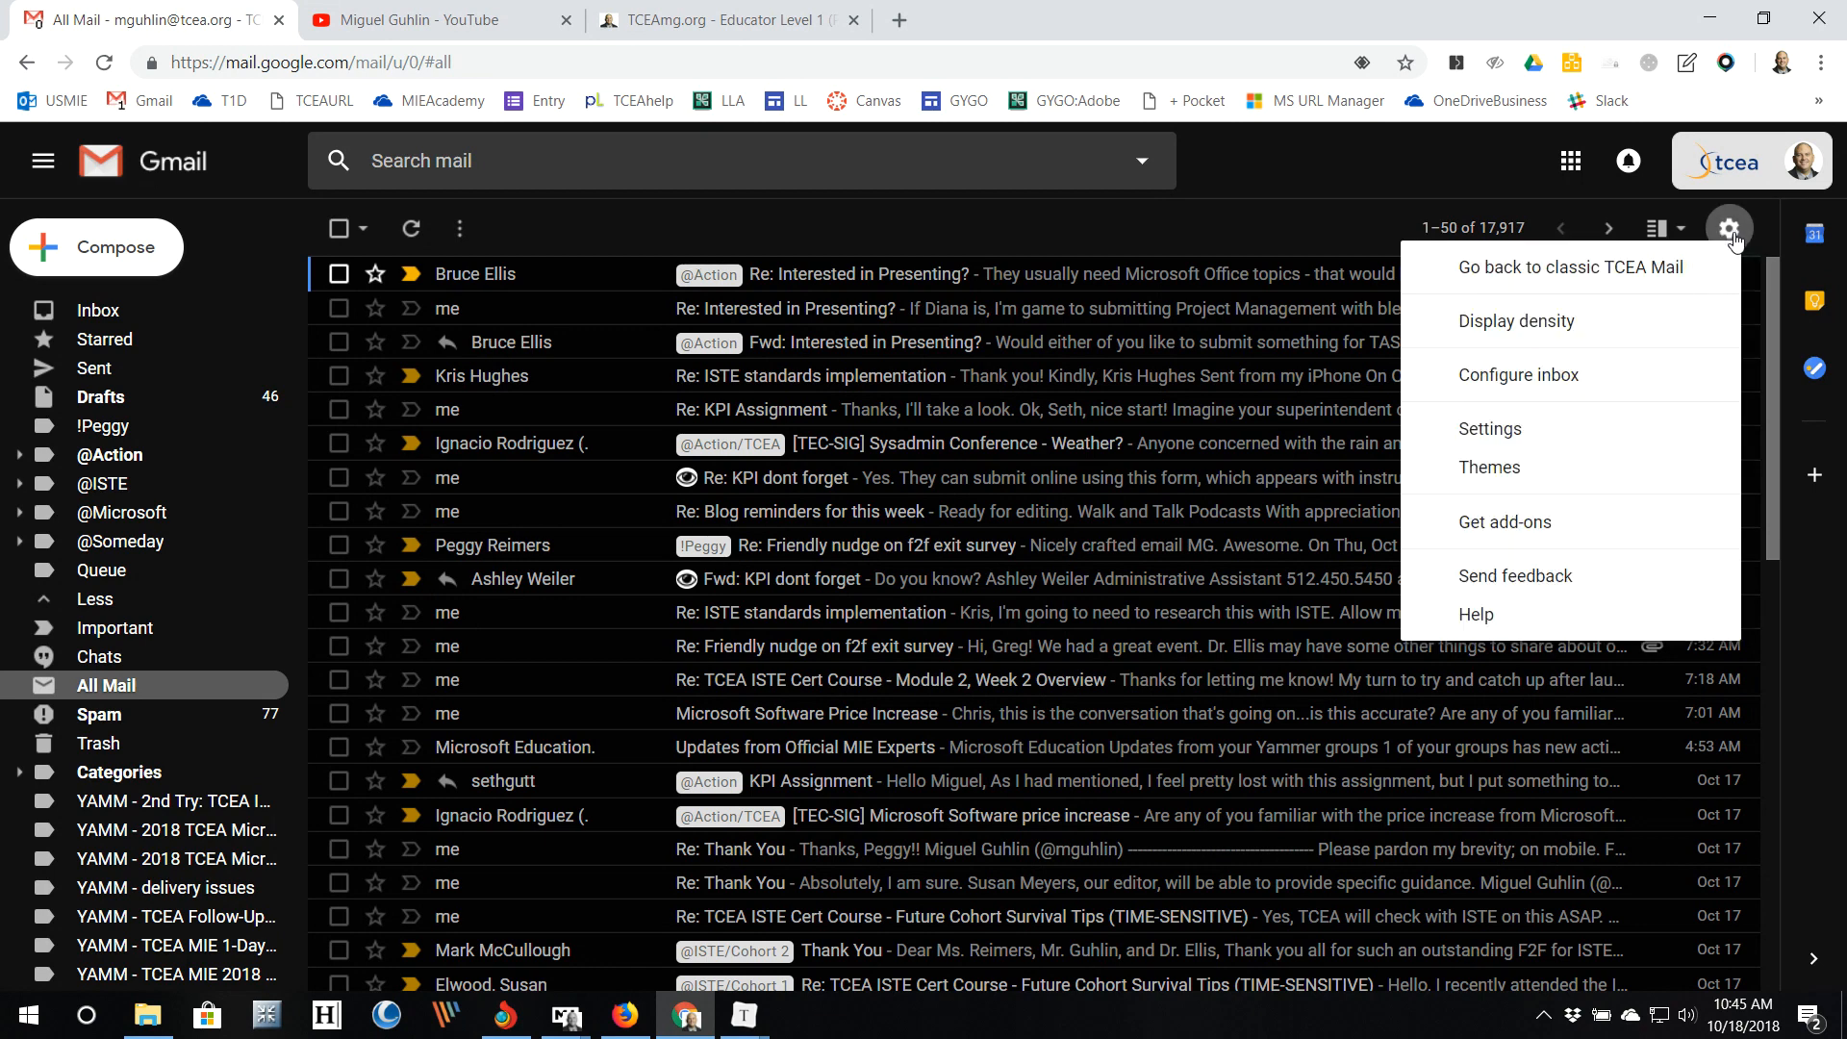
# Step: Preview the desert rock, caterpillar and jellyfish themes, then save the Golden Gate bridge theme
pyautogui.click(1552, 475)
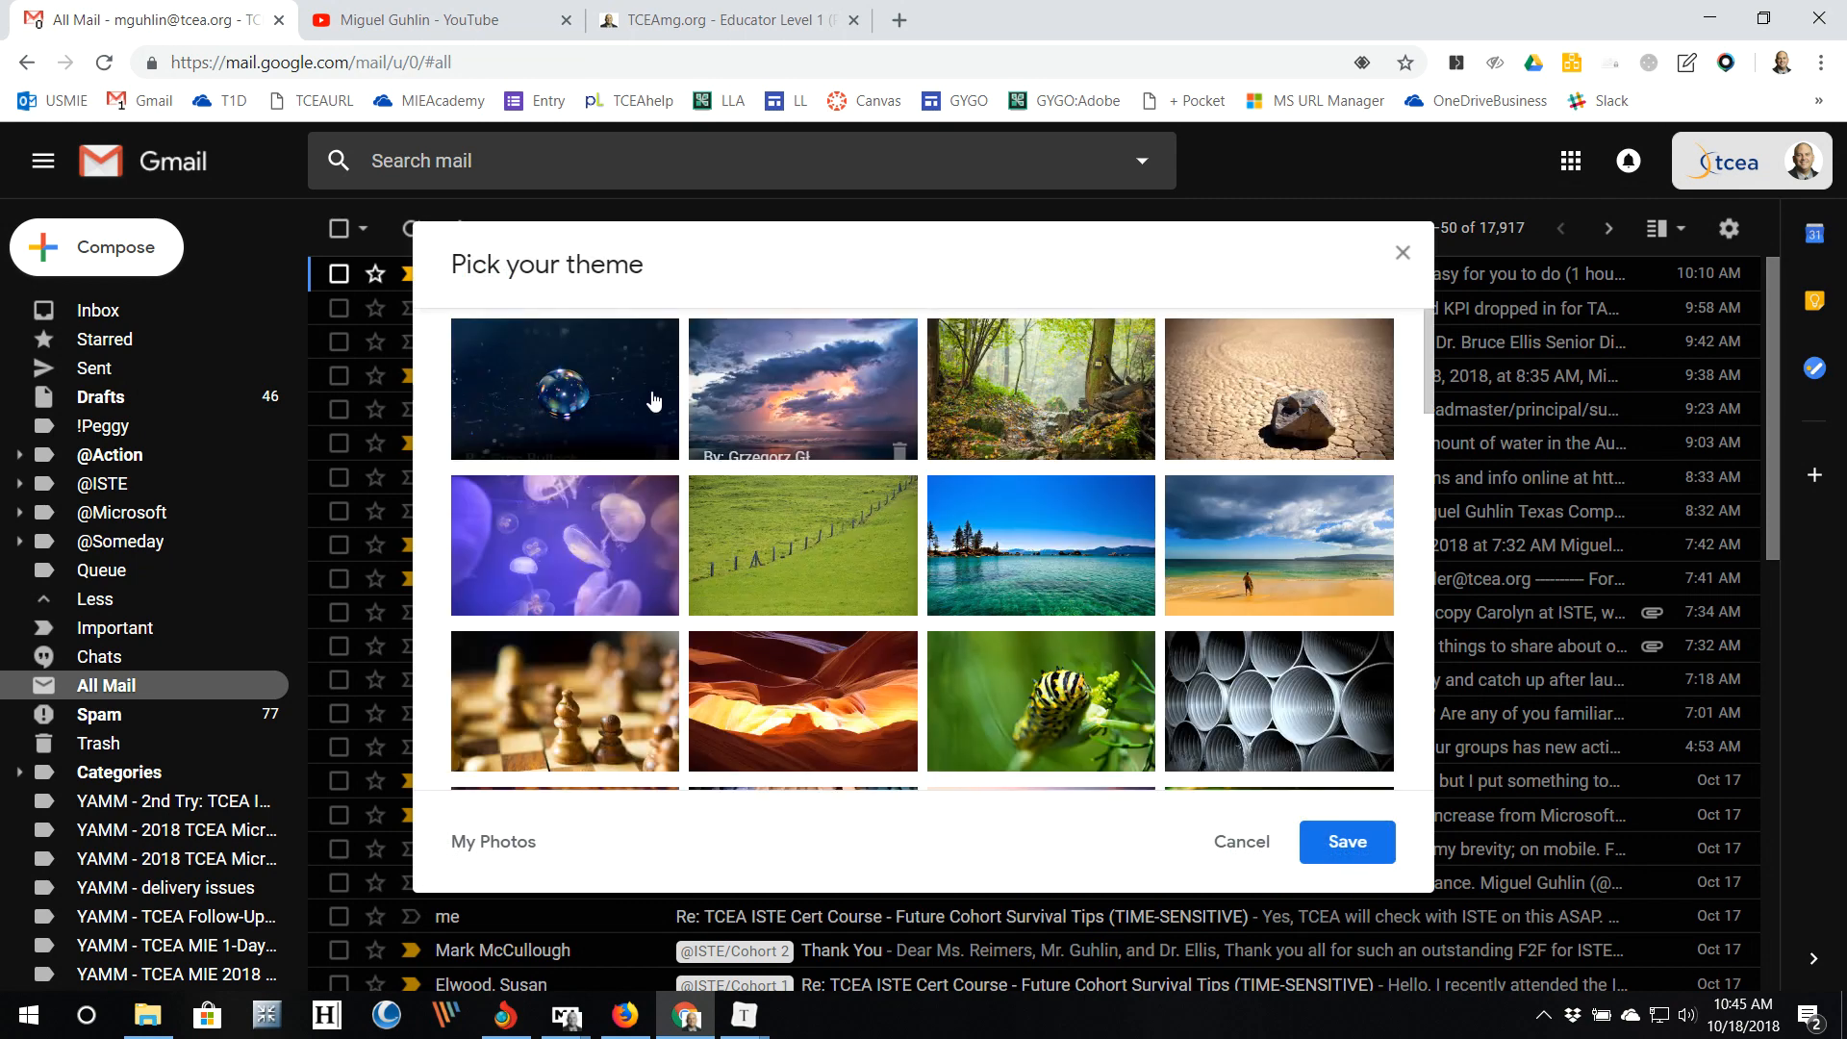
pyautogui.click(1253, 427)
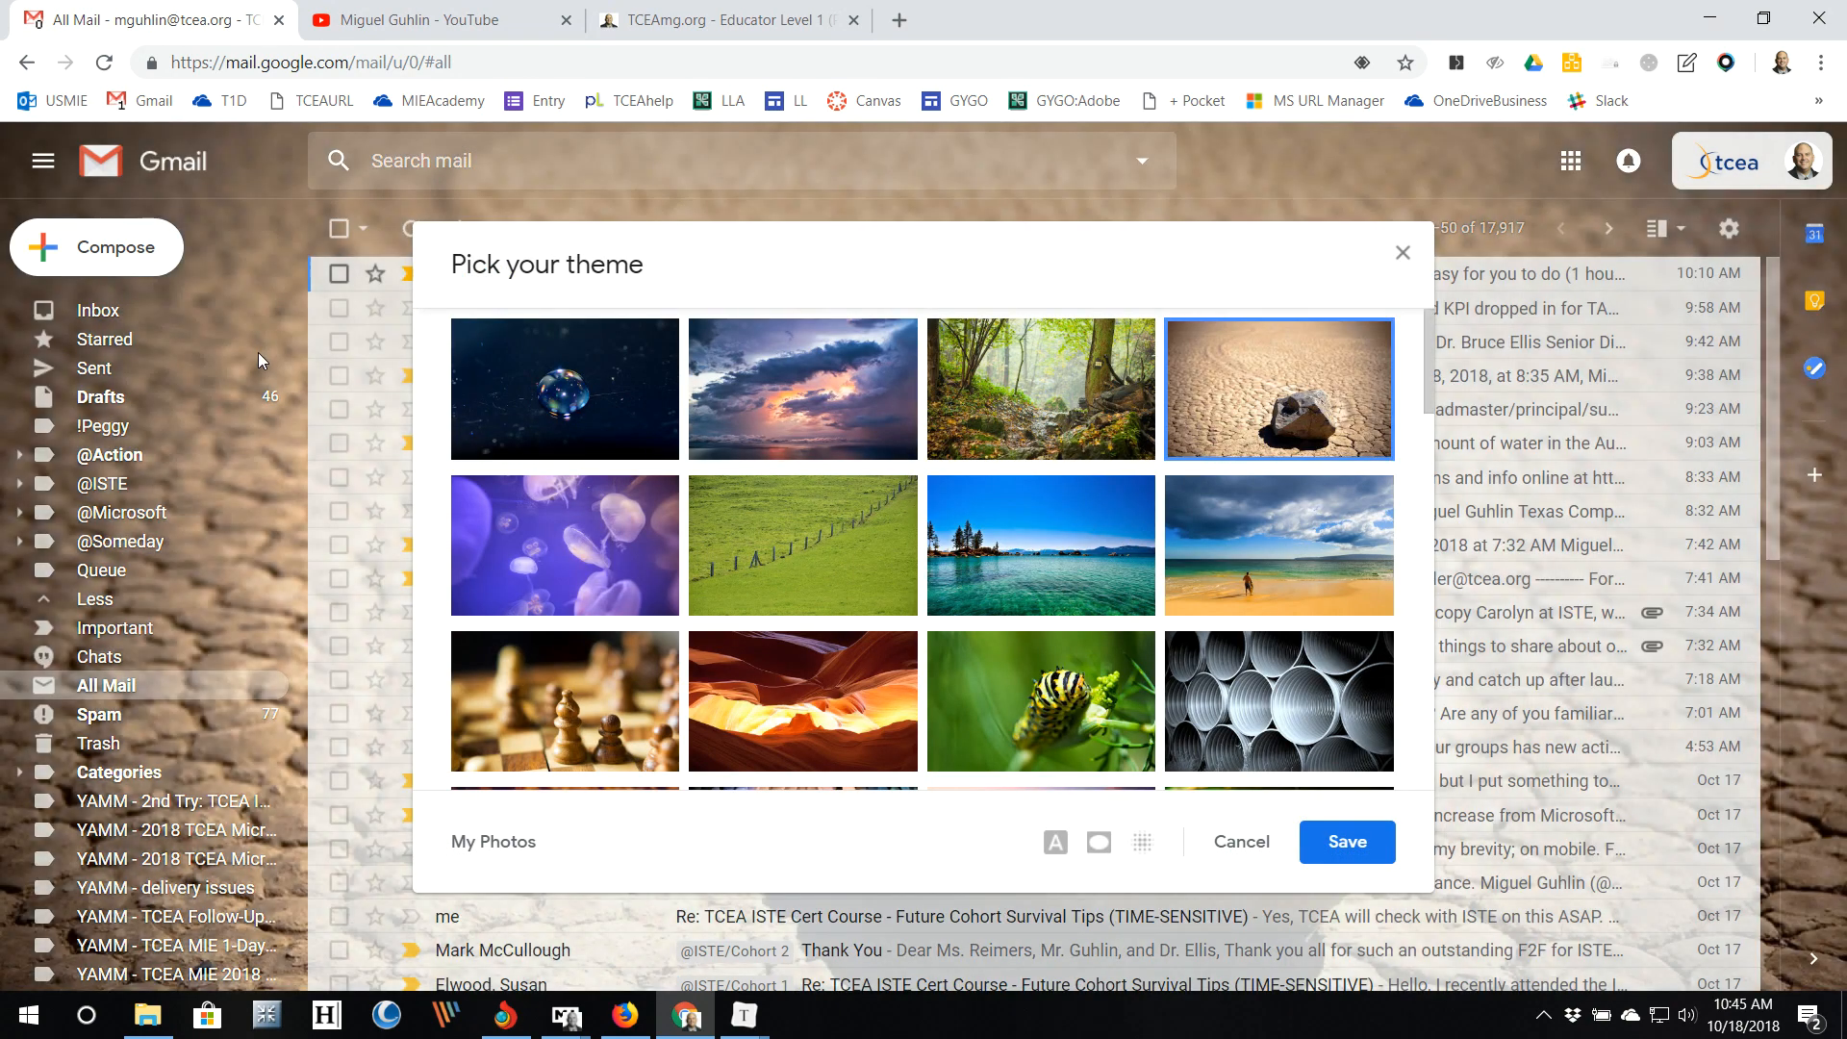
pyautogui.click(1082, 714)
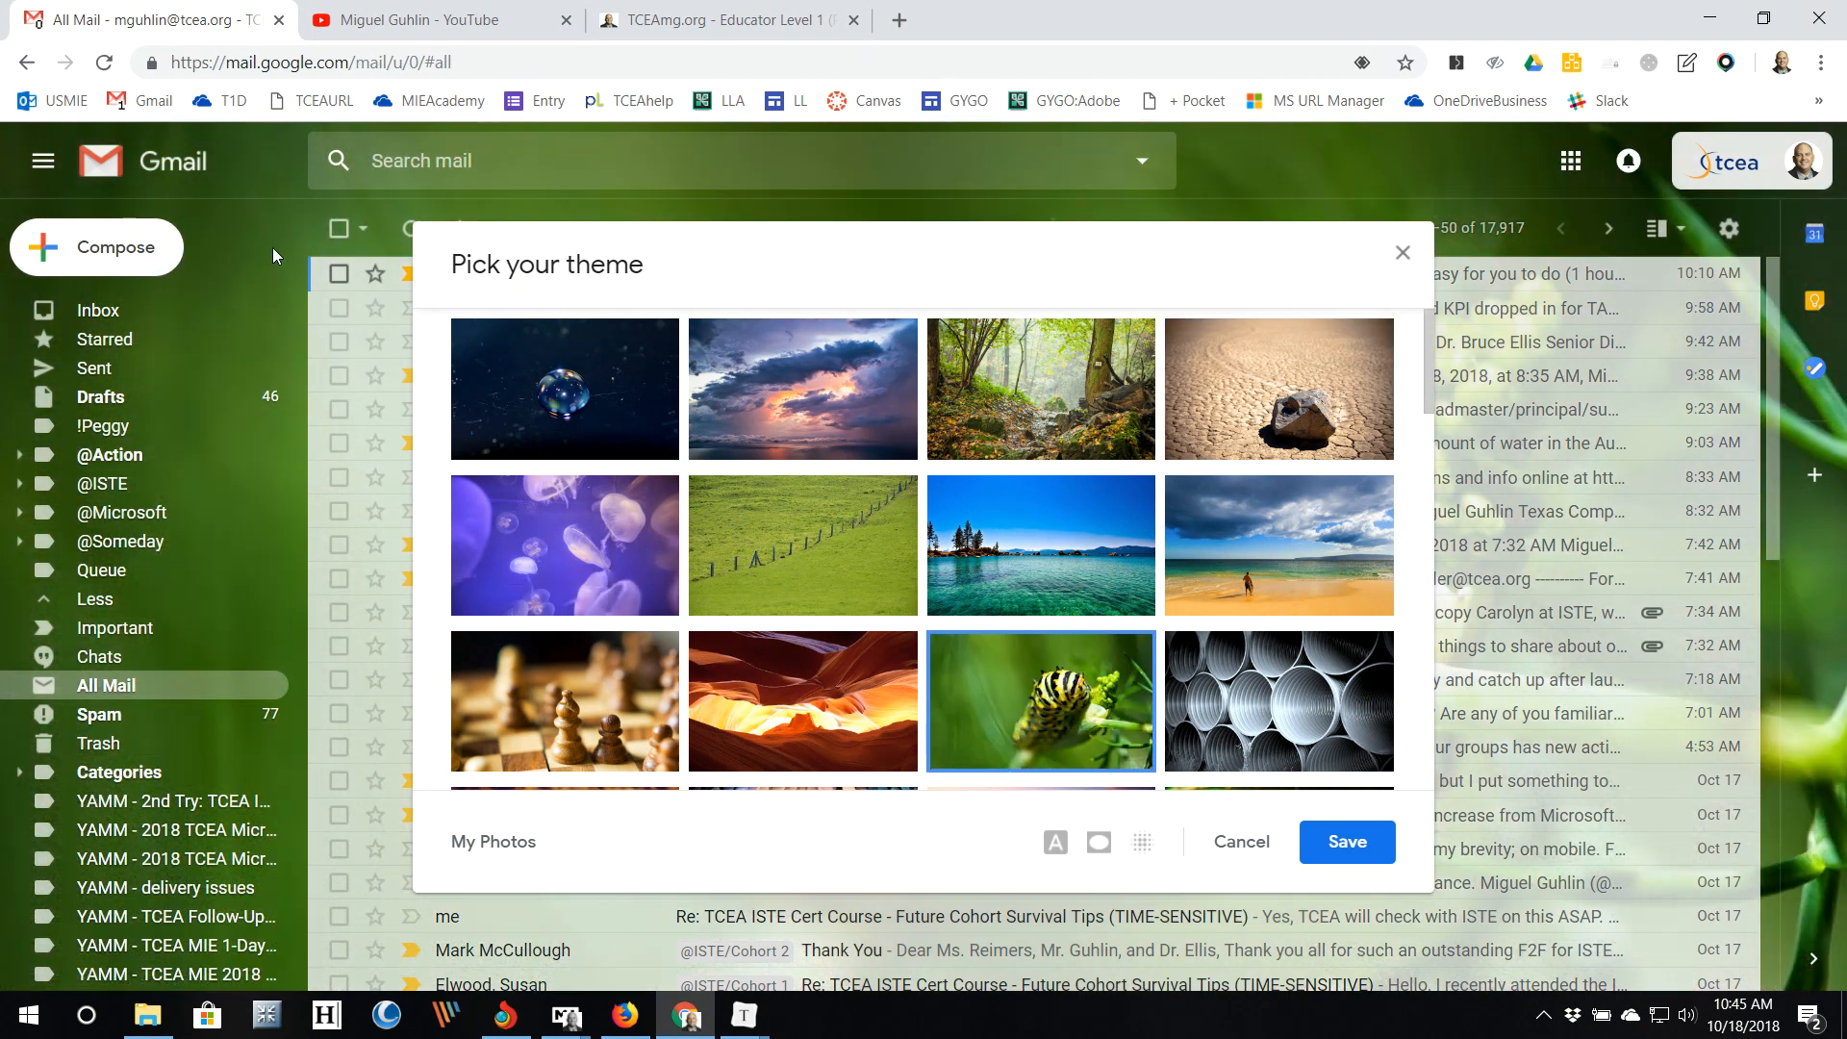
pyautogui.click(560, 539)
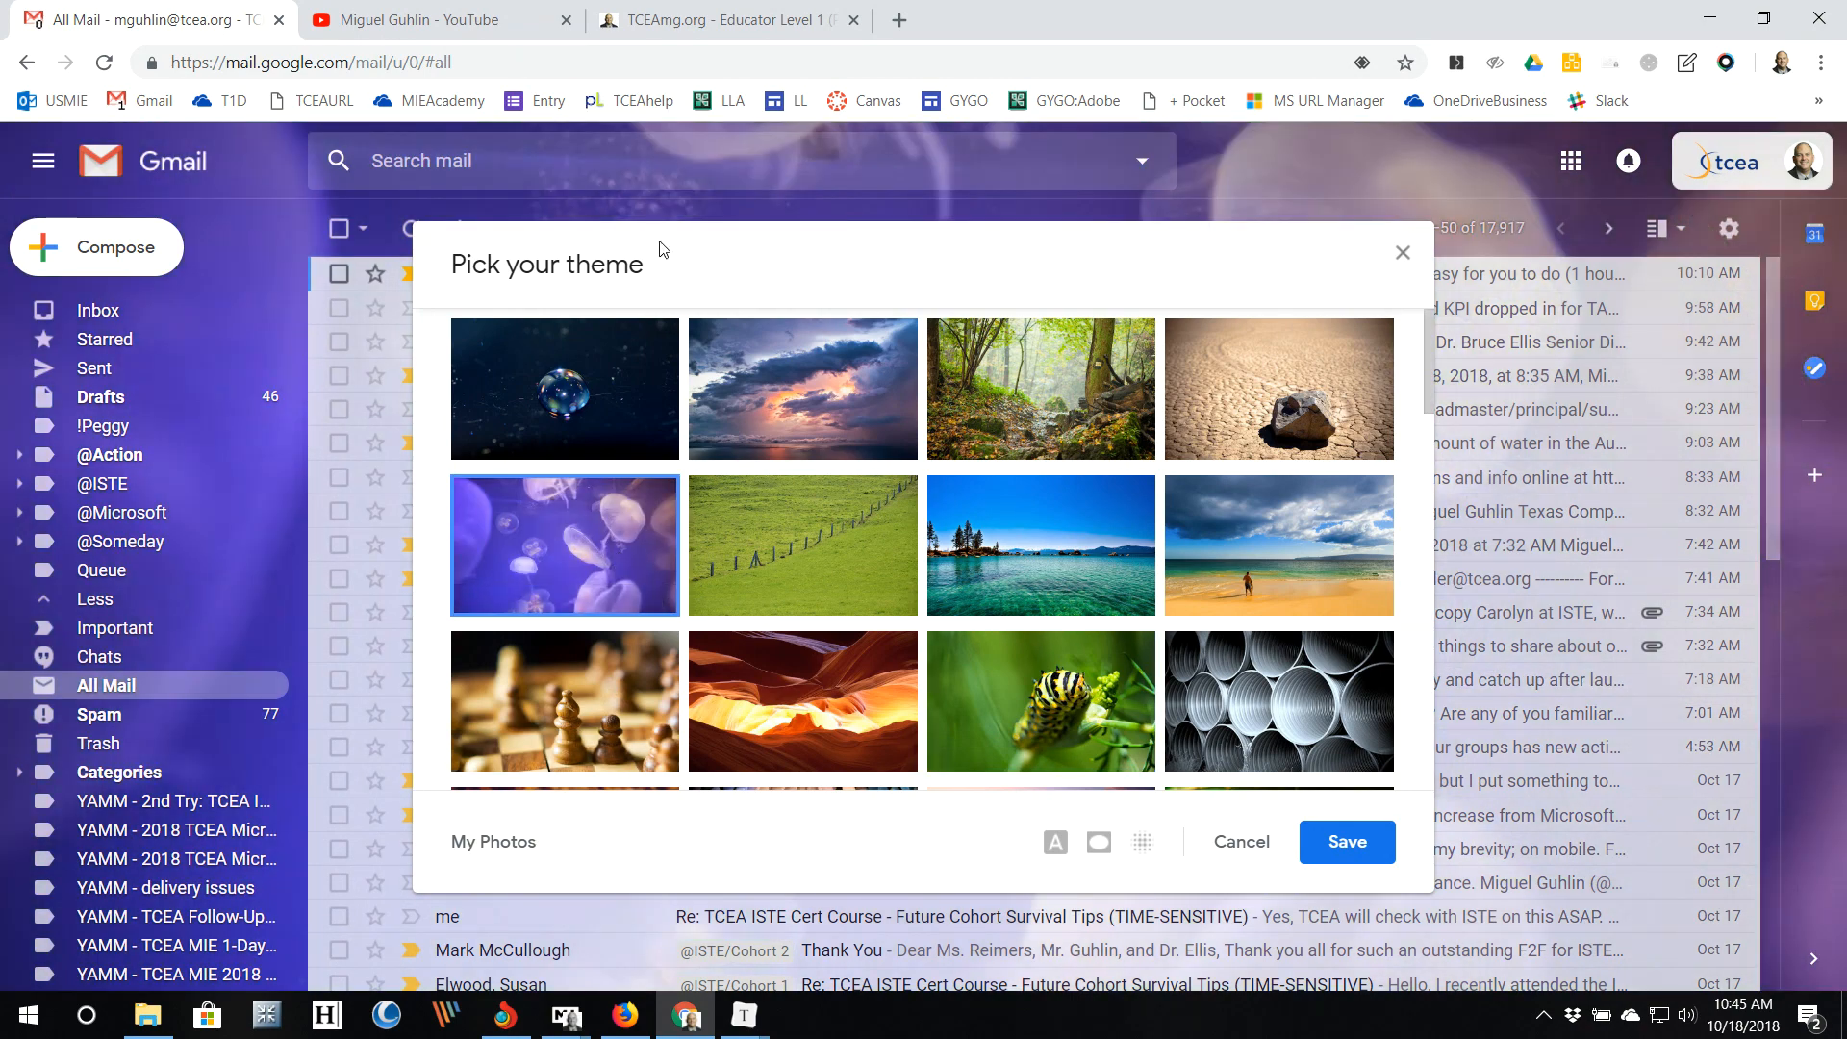
pyautogui.scroll(-5, 770, 578)
pyautogui.scroll(-1, 772, 586)
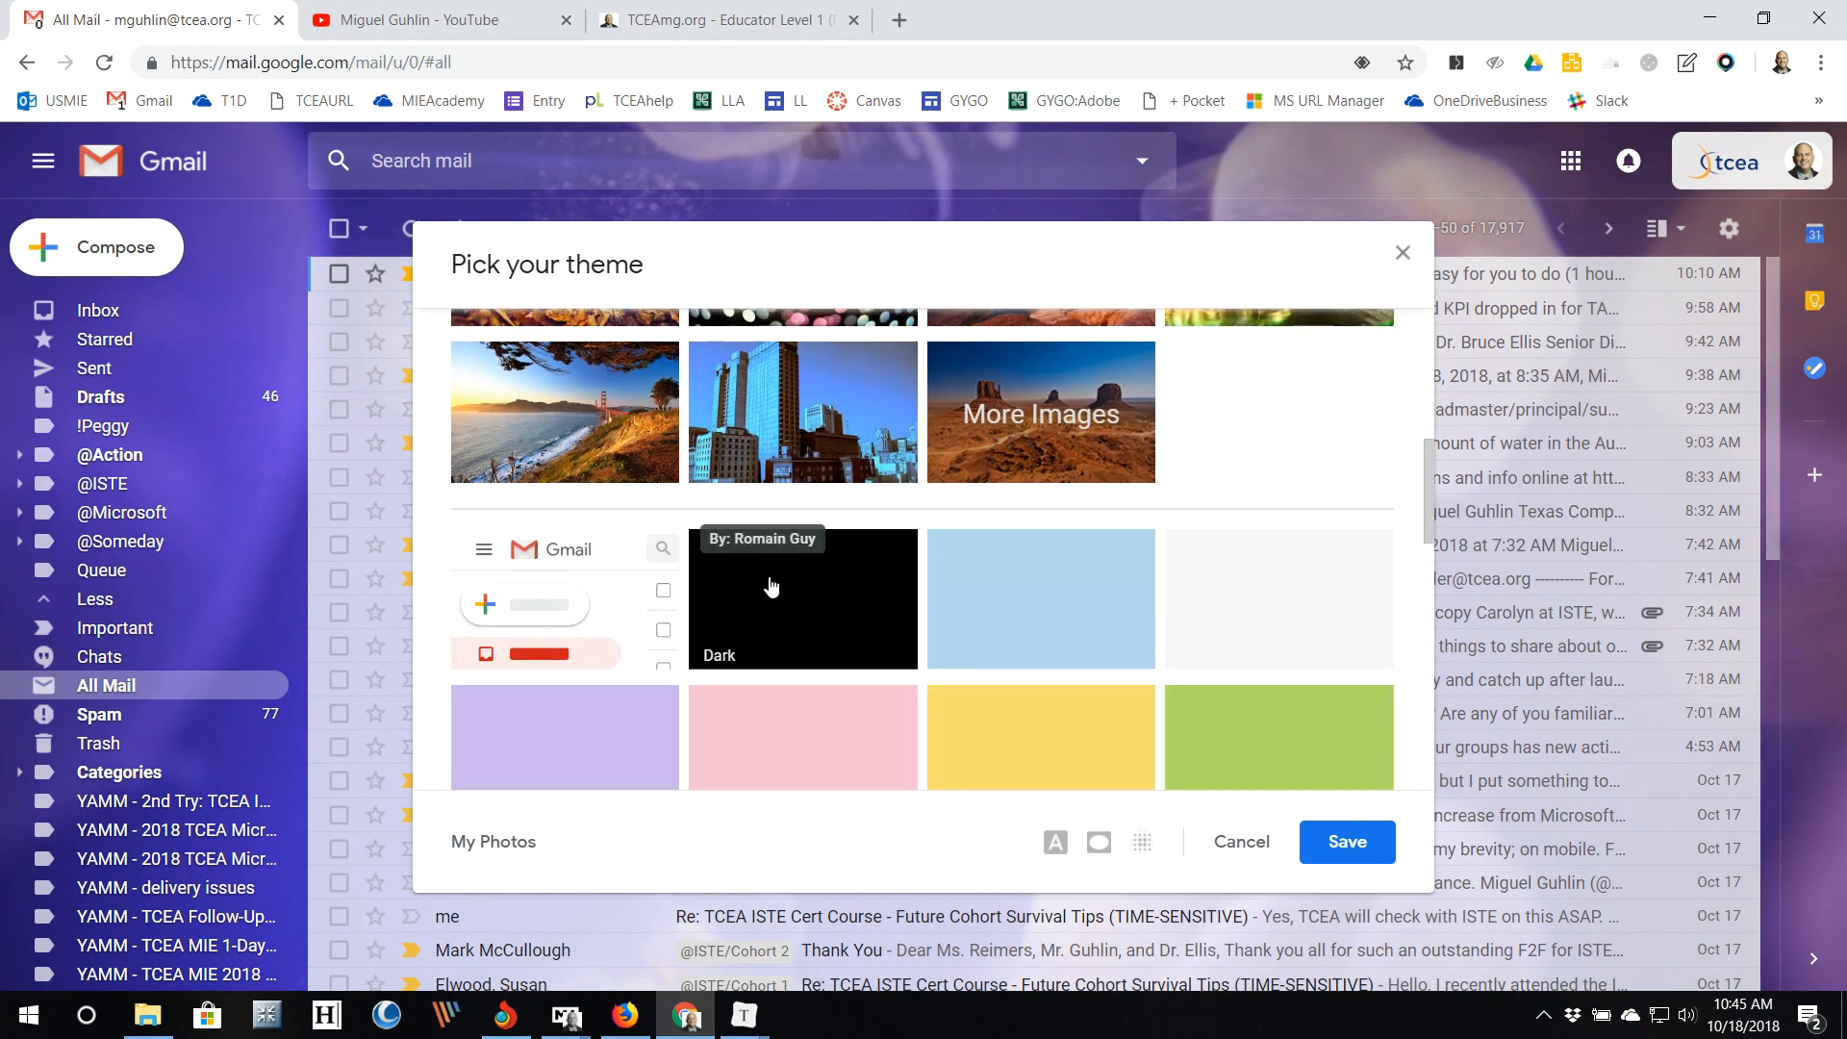
pyautogui.scroll(1, 765, 587)
pyautogui.click(673, 585)
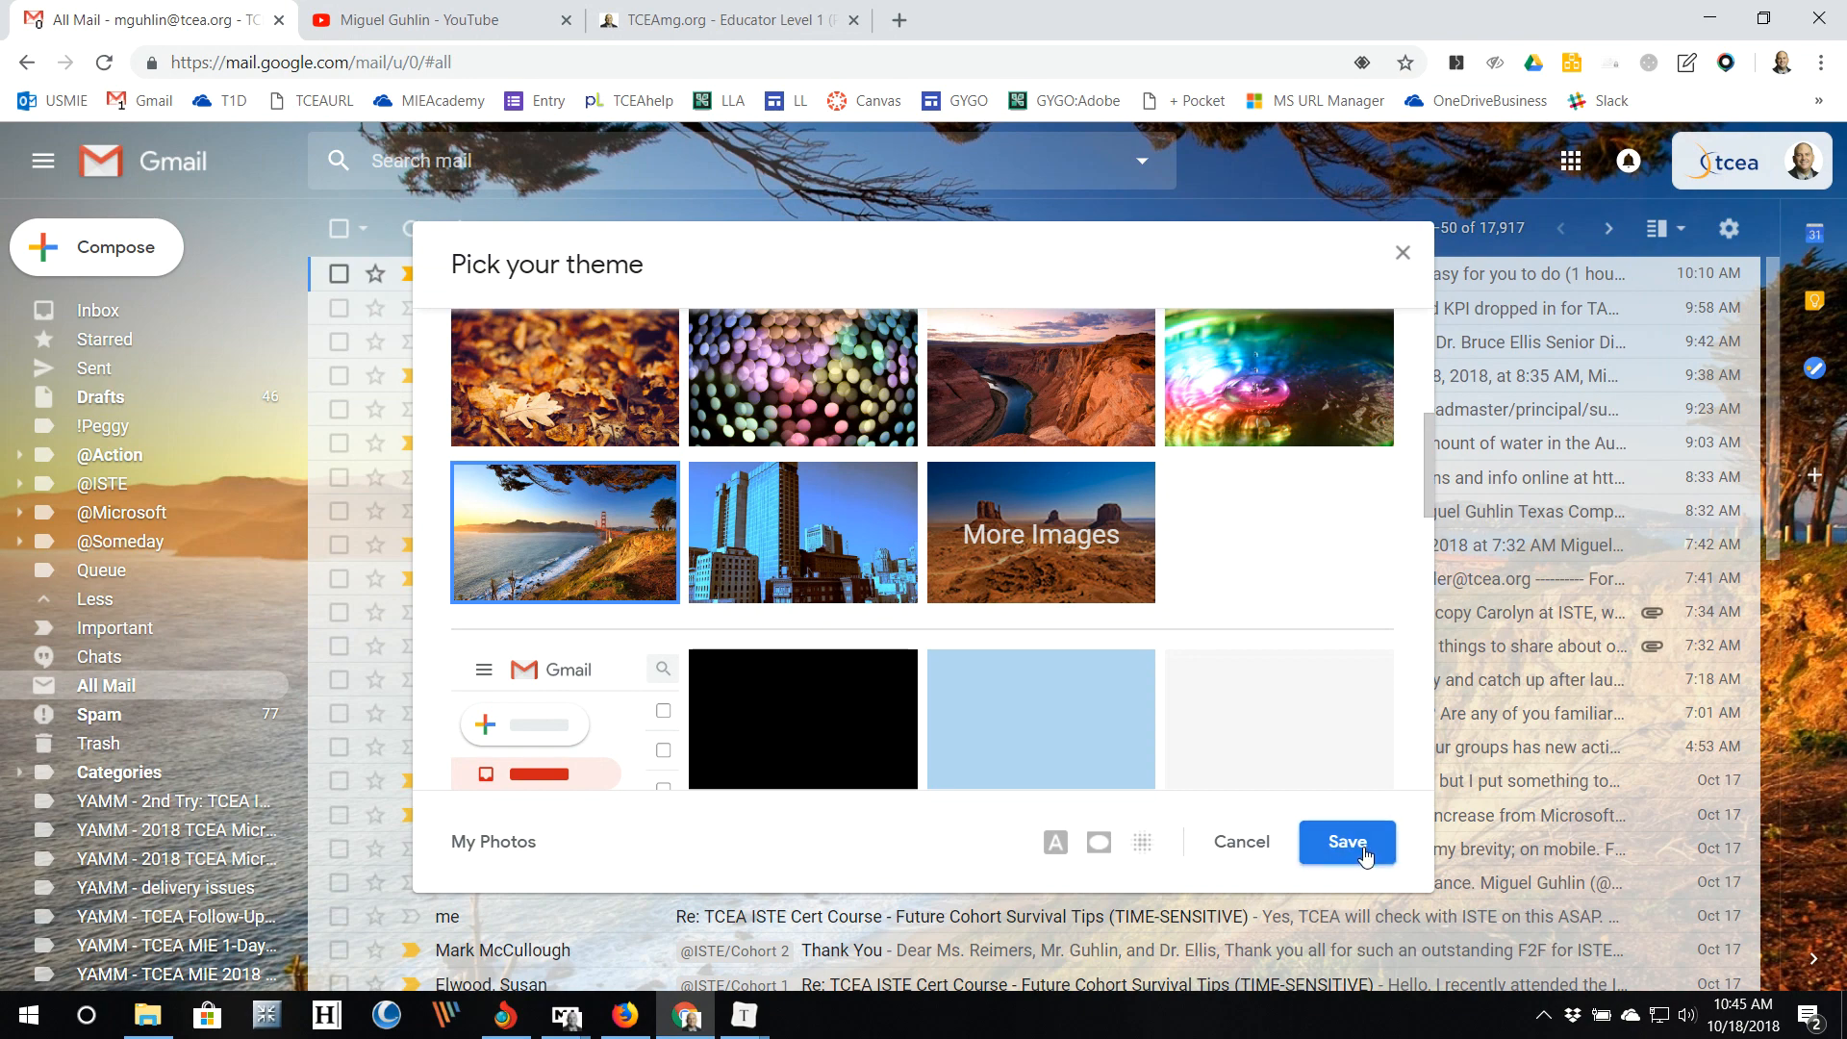
pyautogui.click(1366, 855)
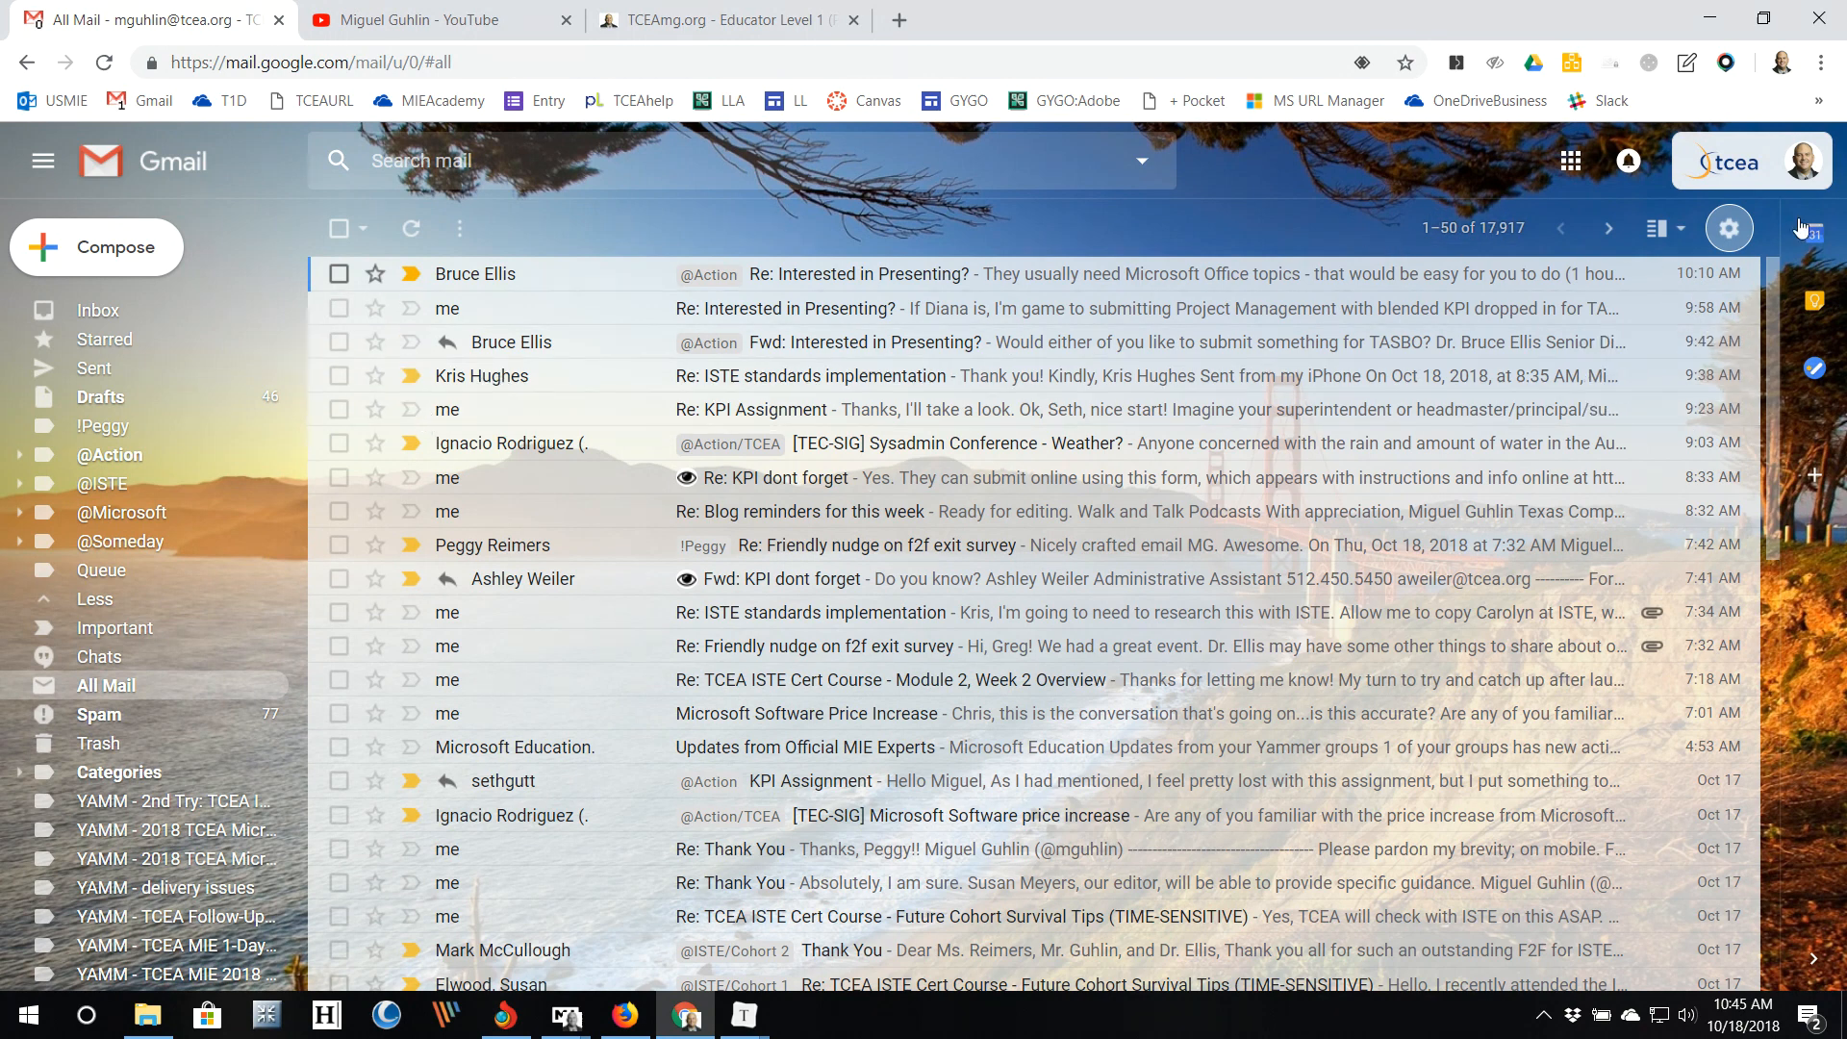
# Step: Set the display density to Default after previewing Comfortable
pyautogui.click(1730, 235)
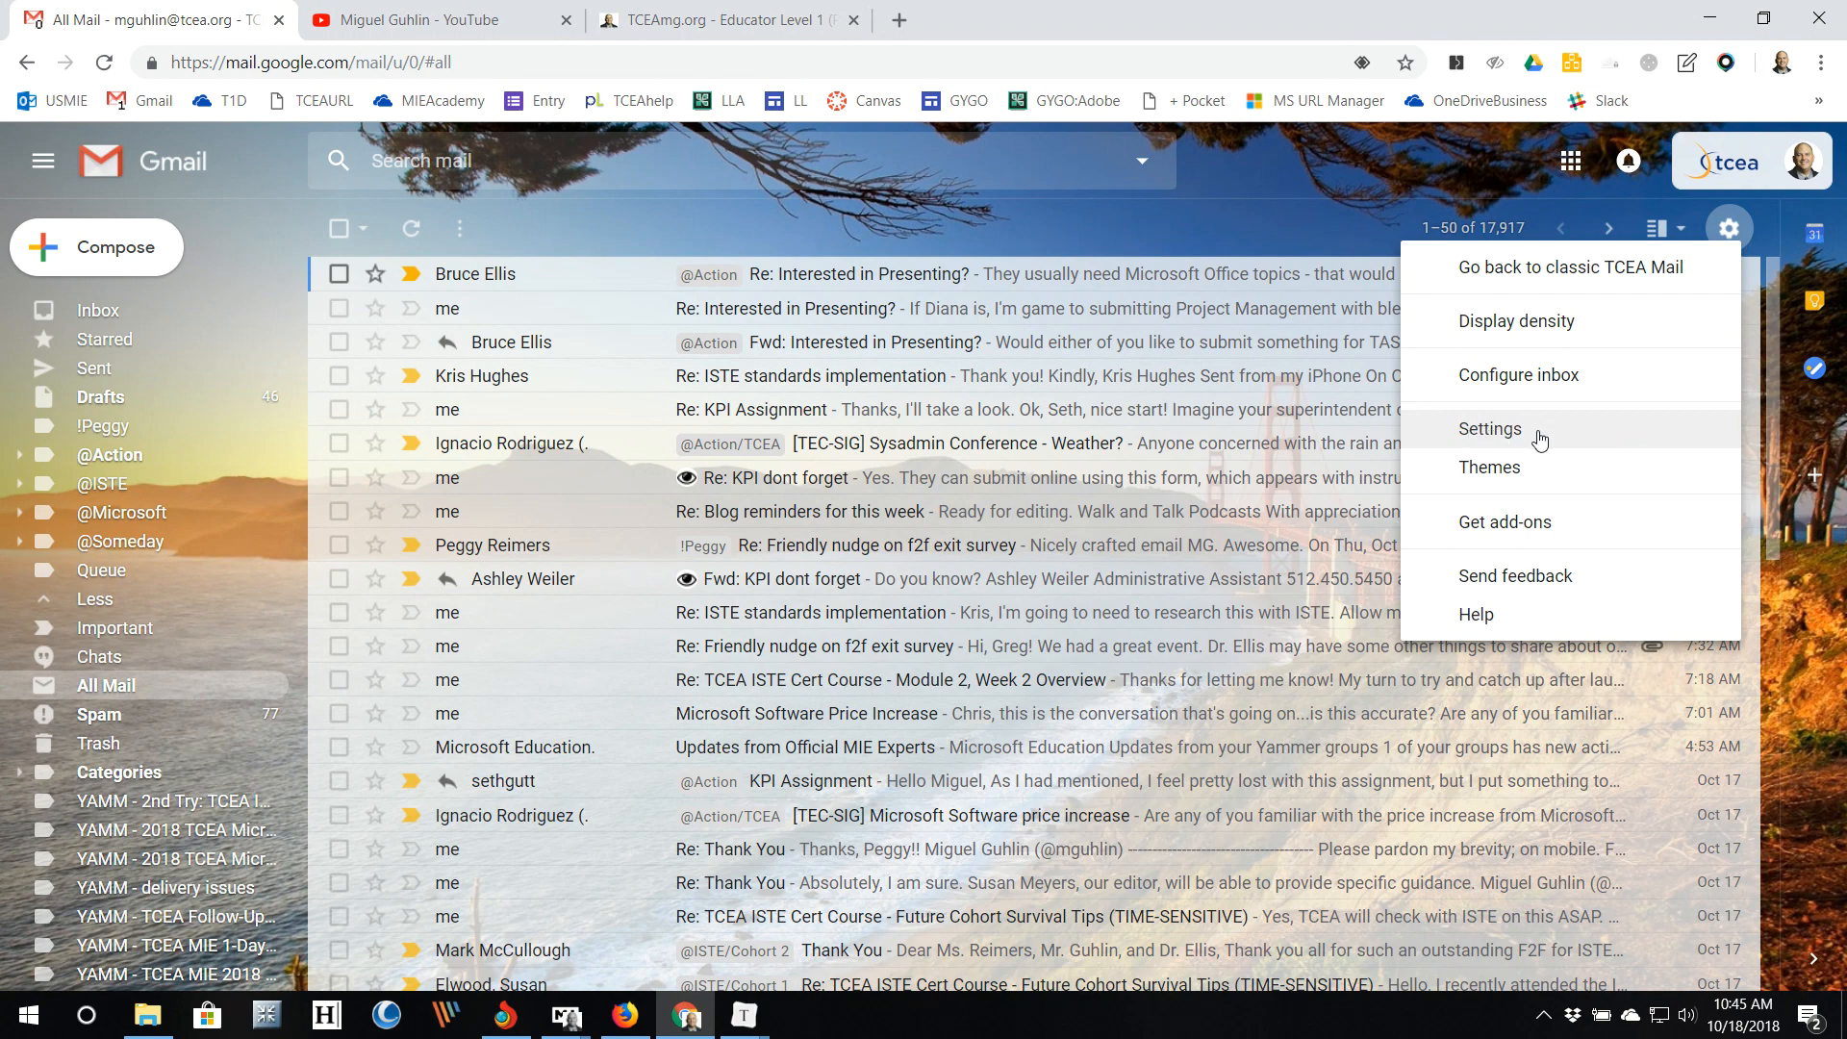
pyautogui.click(1593, 332)
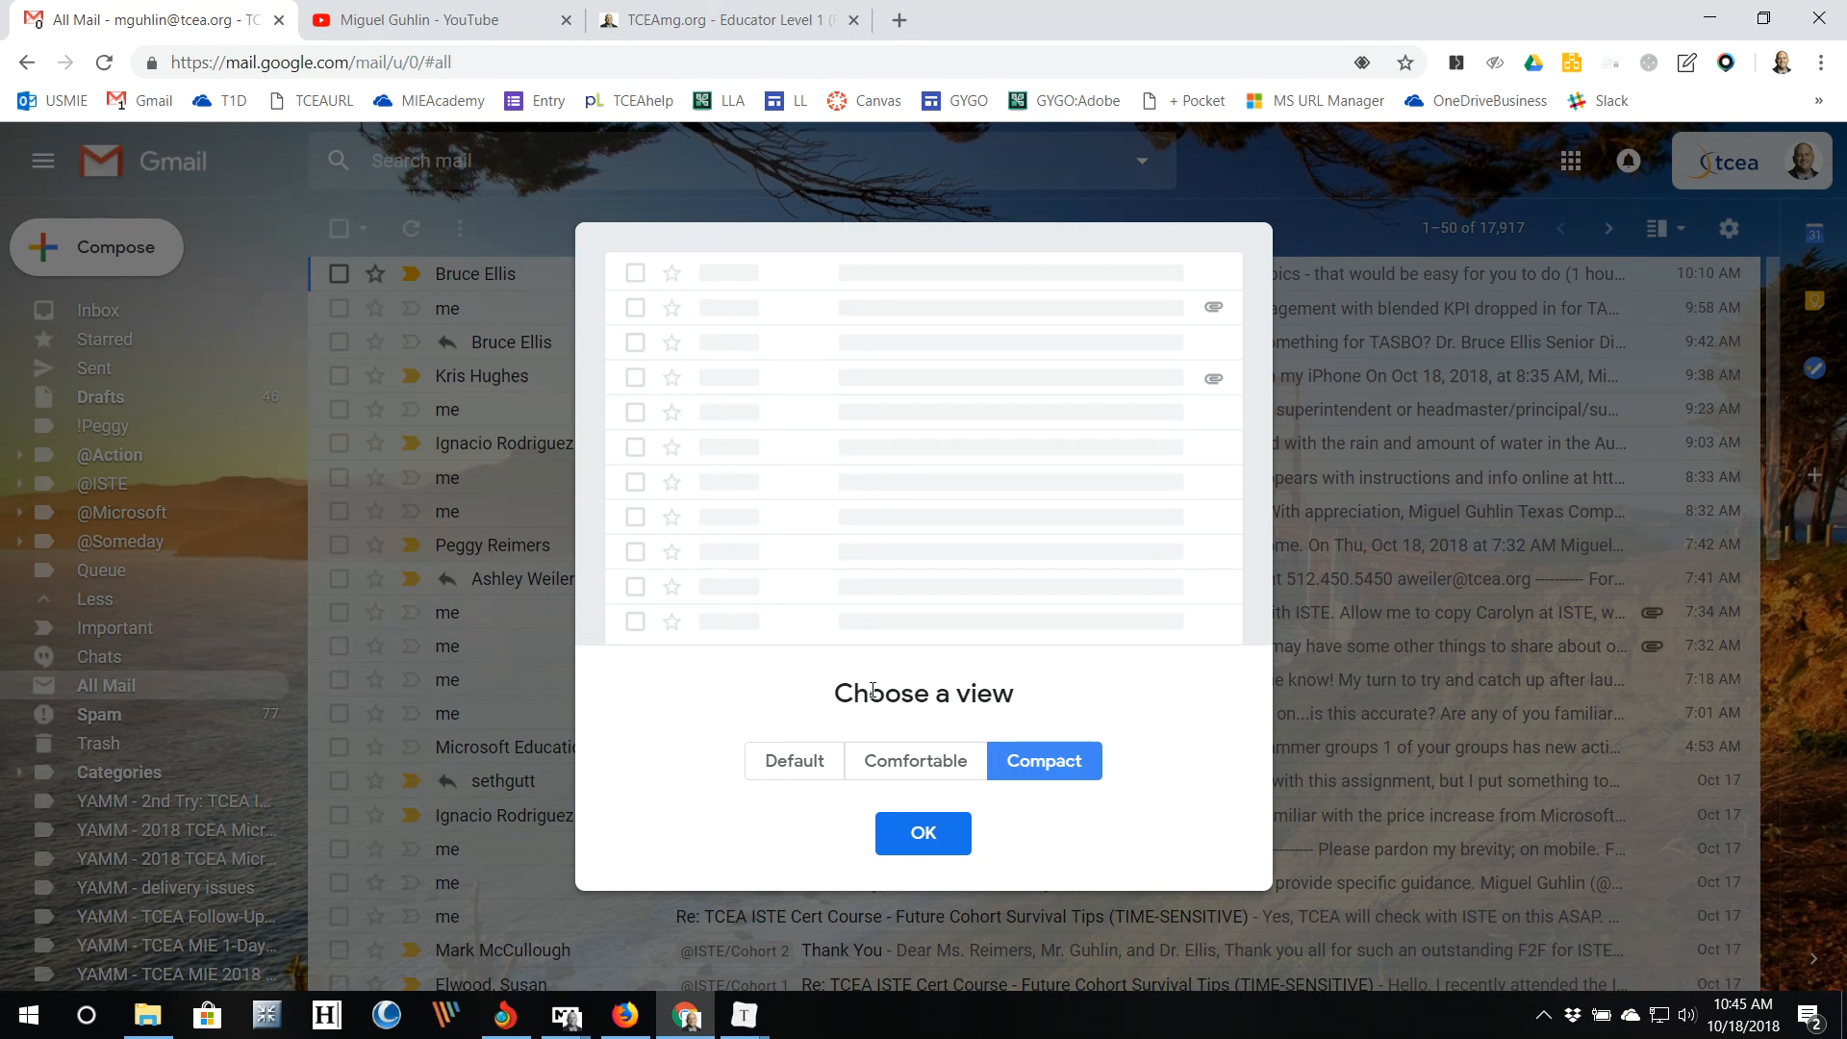
pyautogui.click(896, 767)
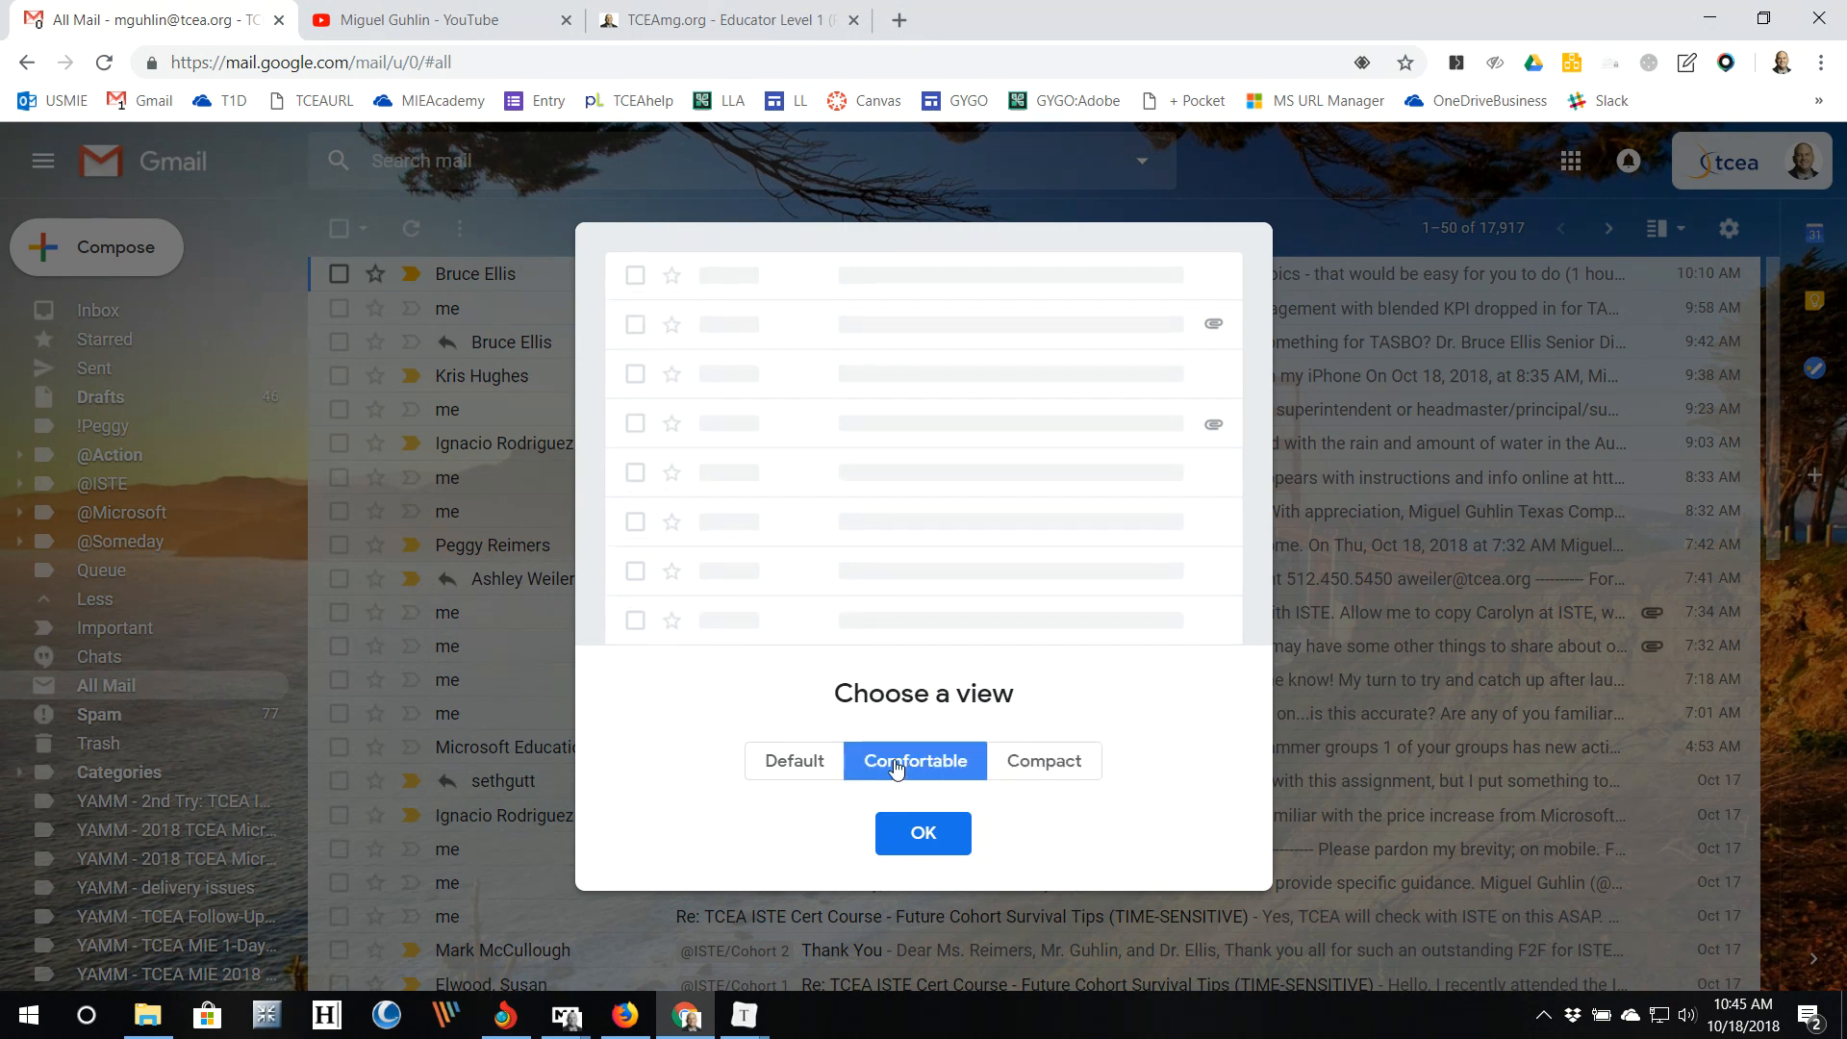
pyautogui.click(801, 757)
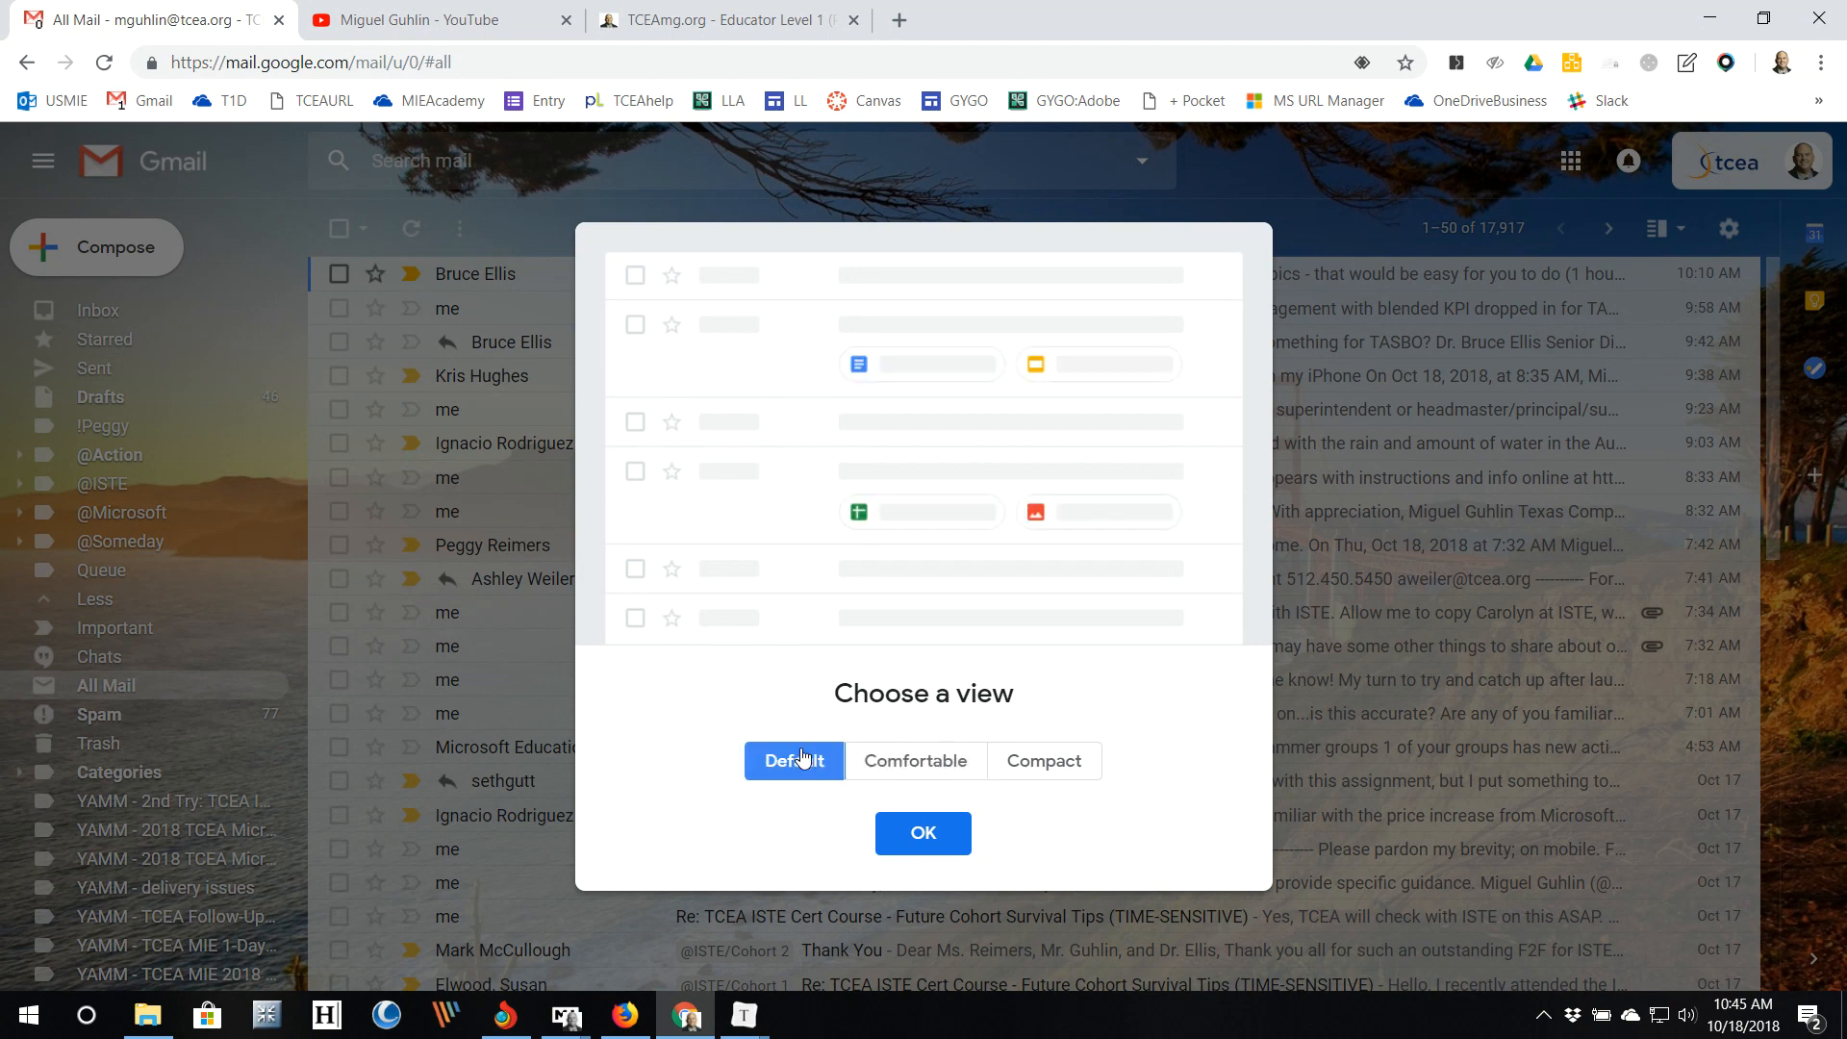
pyautogui.click(926, 835)
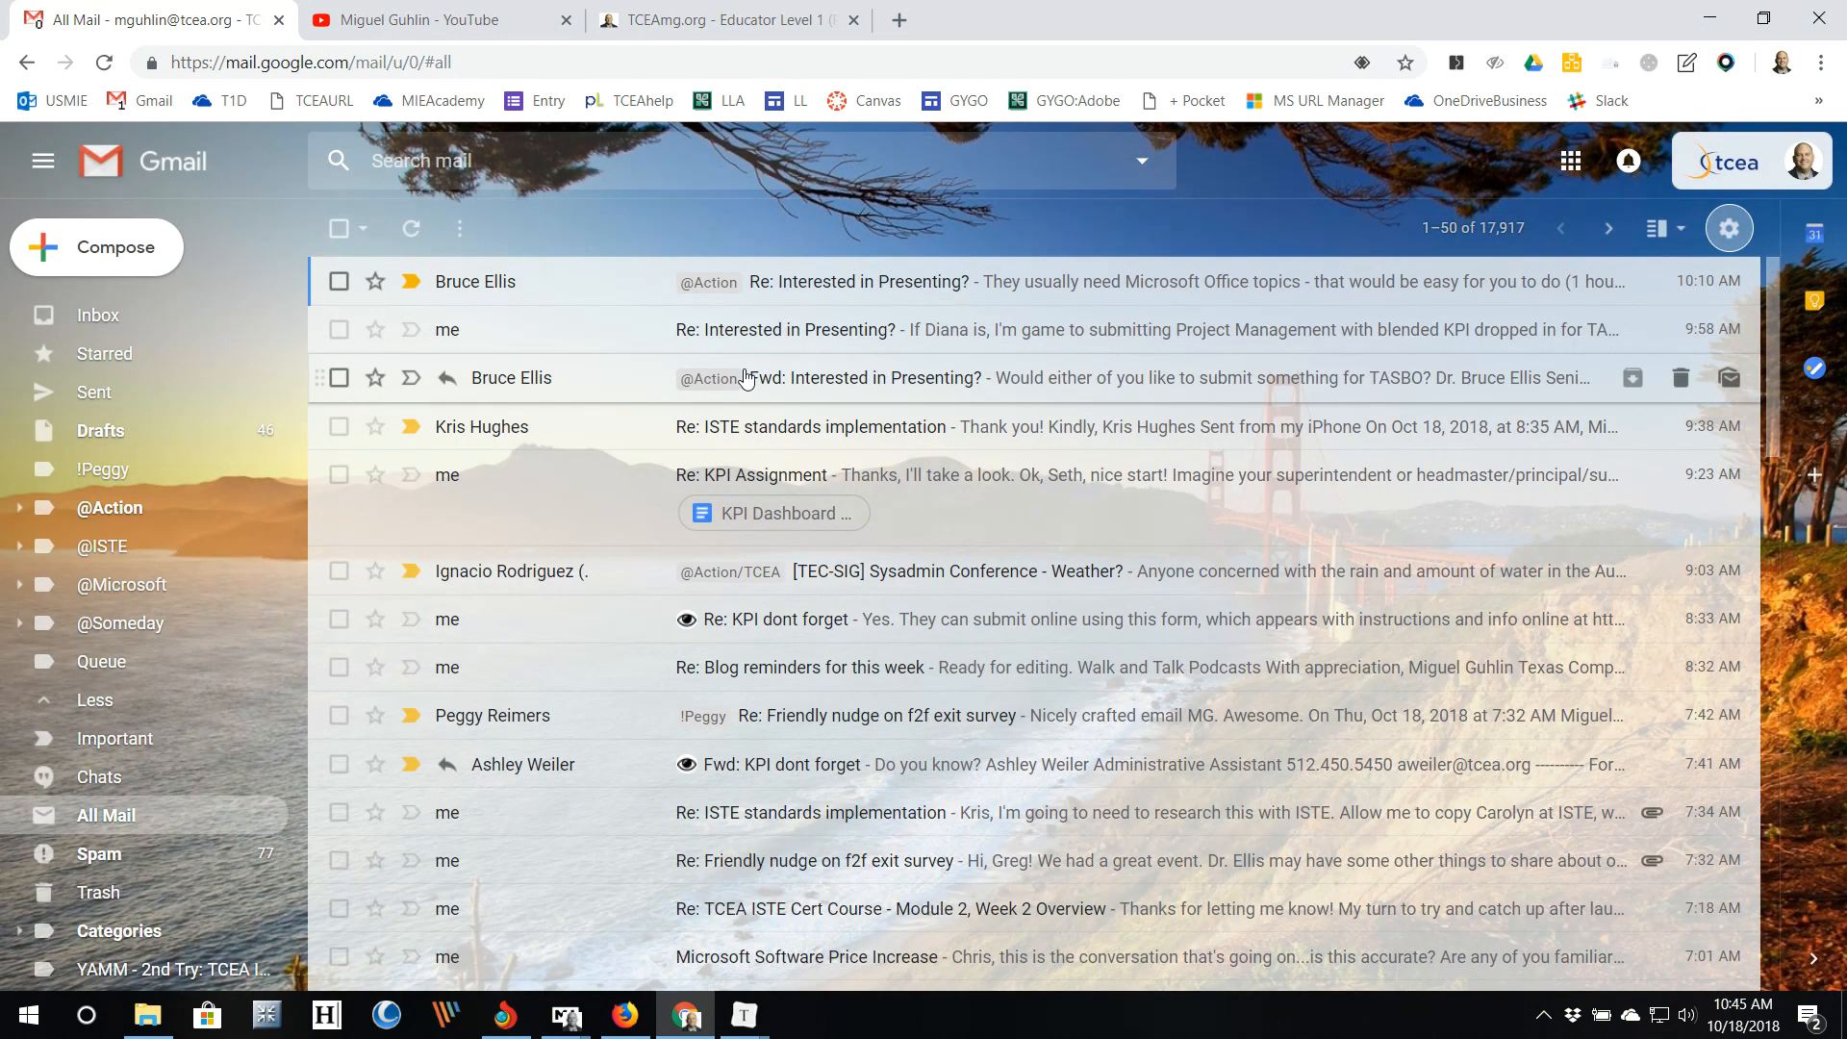
pyautogui.scroll(-3, 734, 664)
pyautogui.scroll(3, 737, 731)
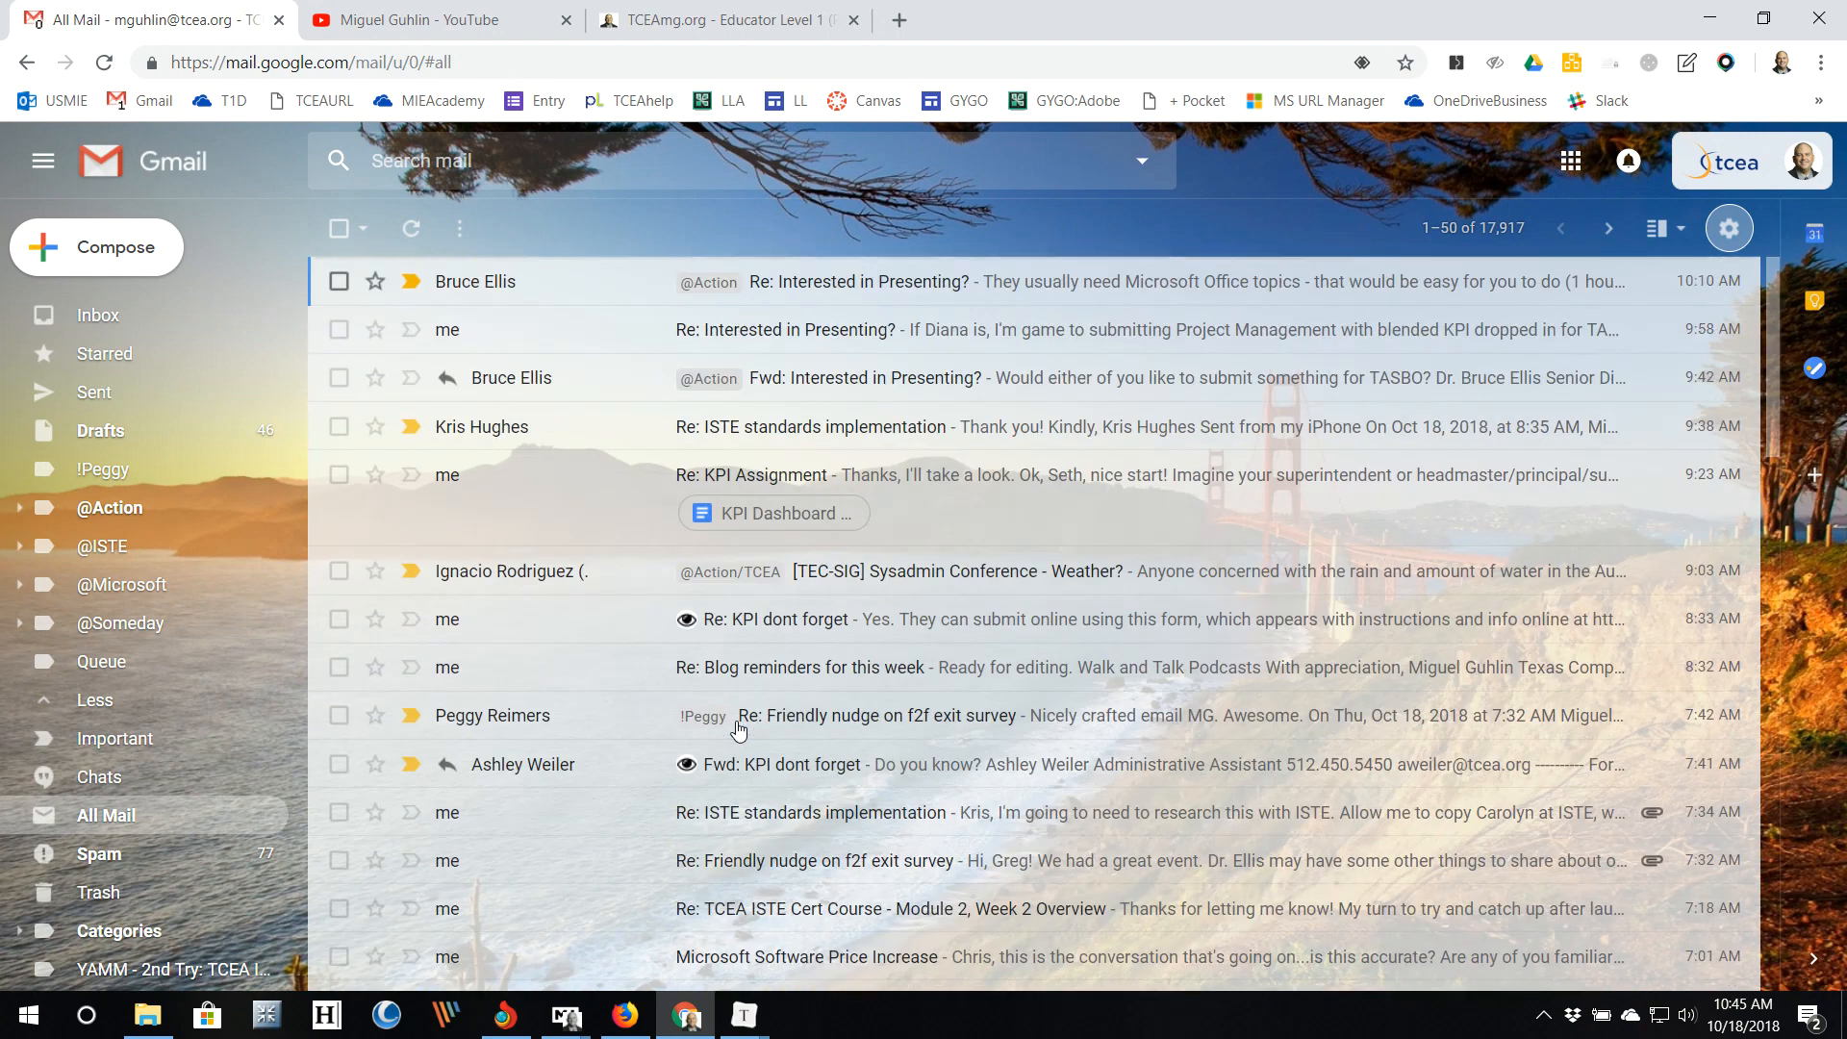
# Step: Switch the display density to Comfortable
pyautogui.click(1732, 234)
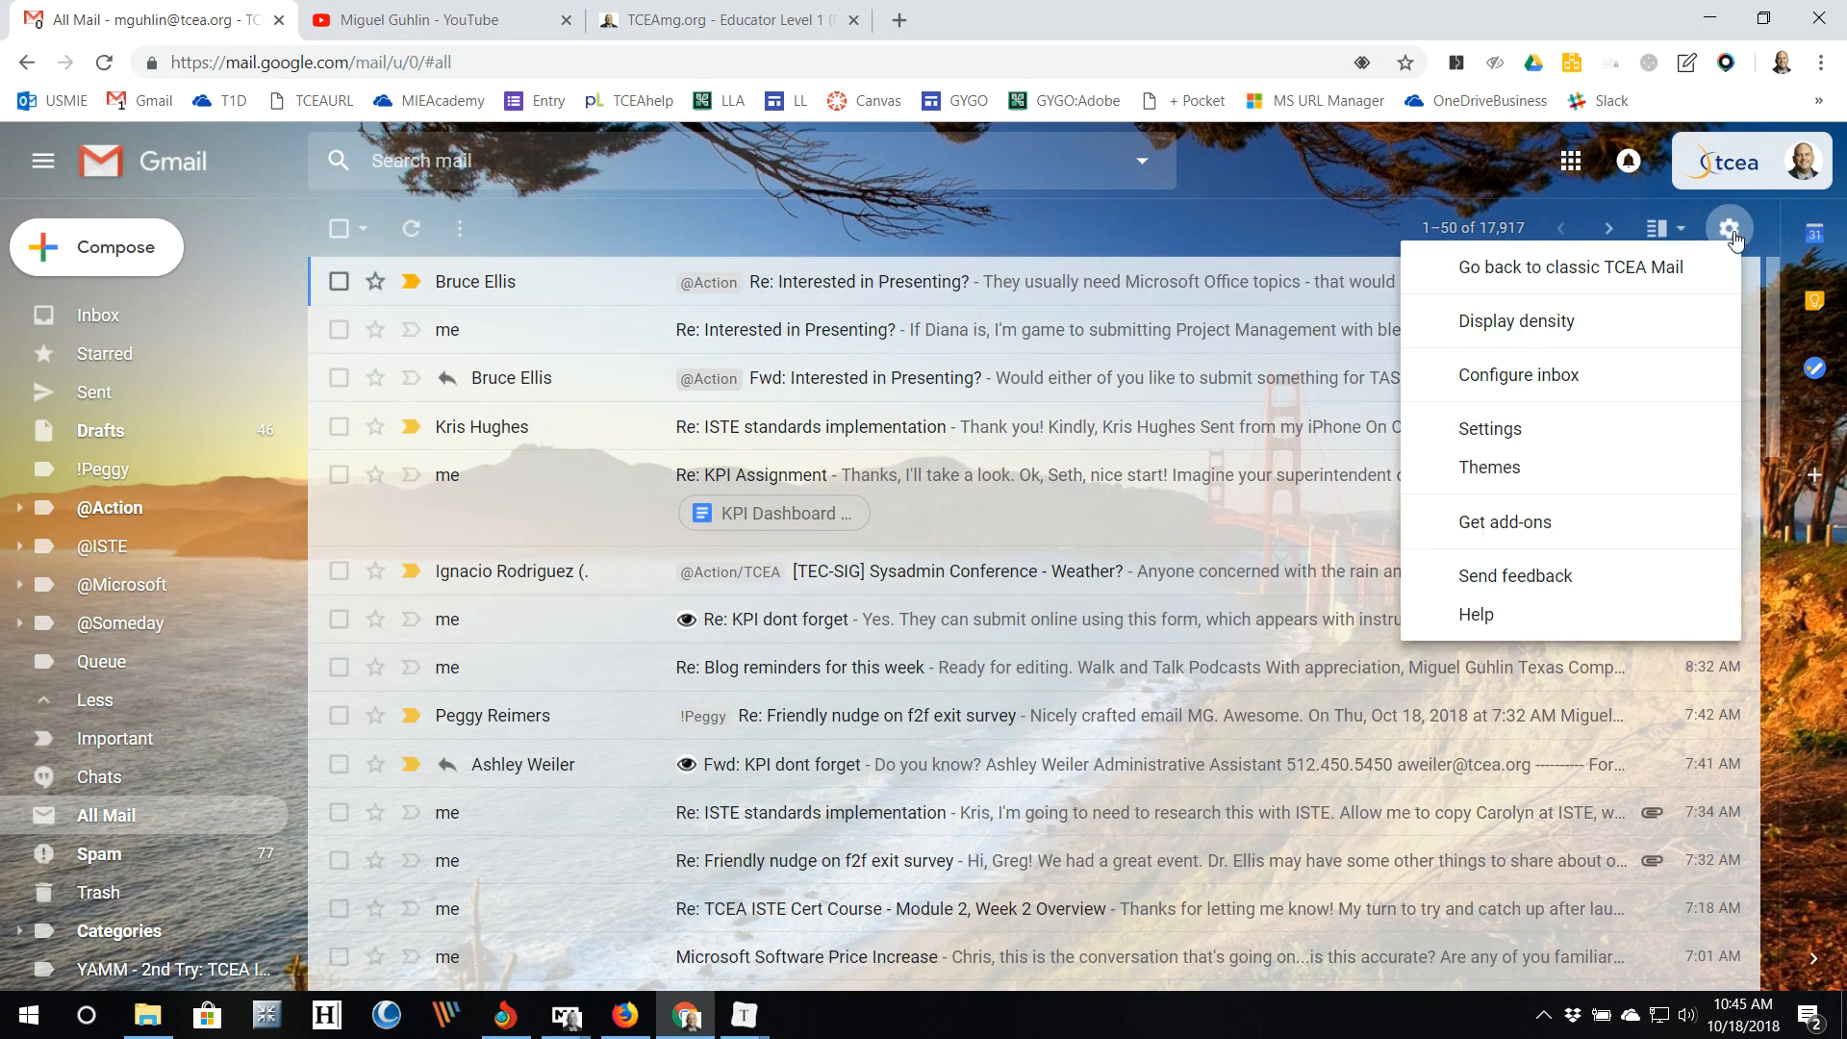
pyautogui.click(1665, 327)
pyautogui.click(919, 765)
pyautogui.click(925, 833)
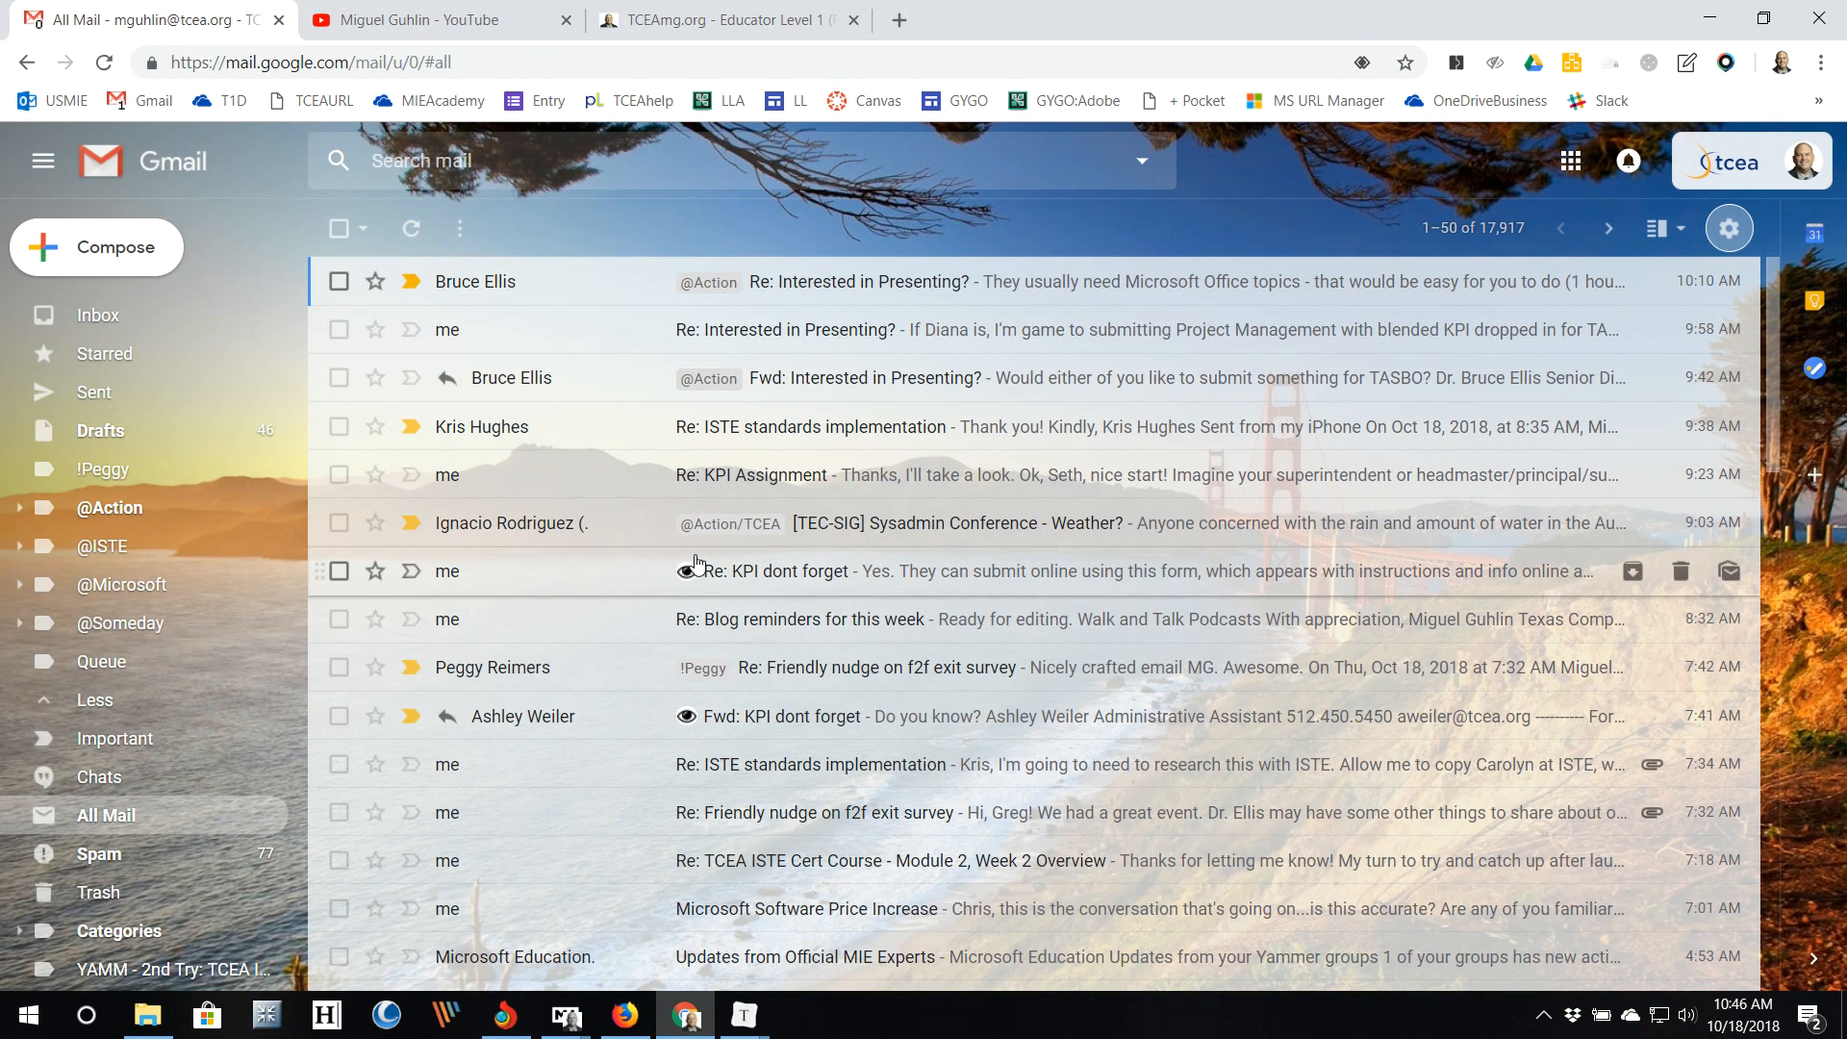
# Step: Switch the display density to Compact and go to the full Settings page
pyautogui.click(1729, 229)
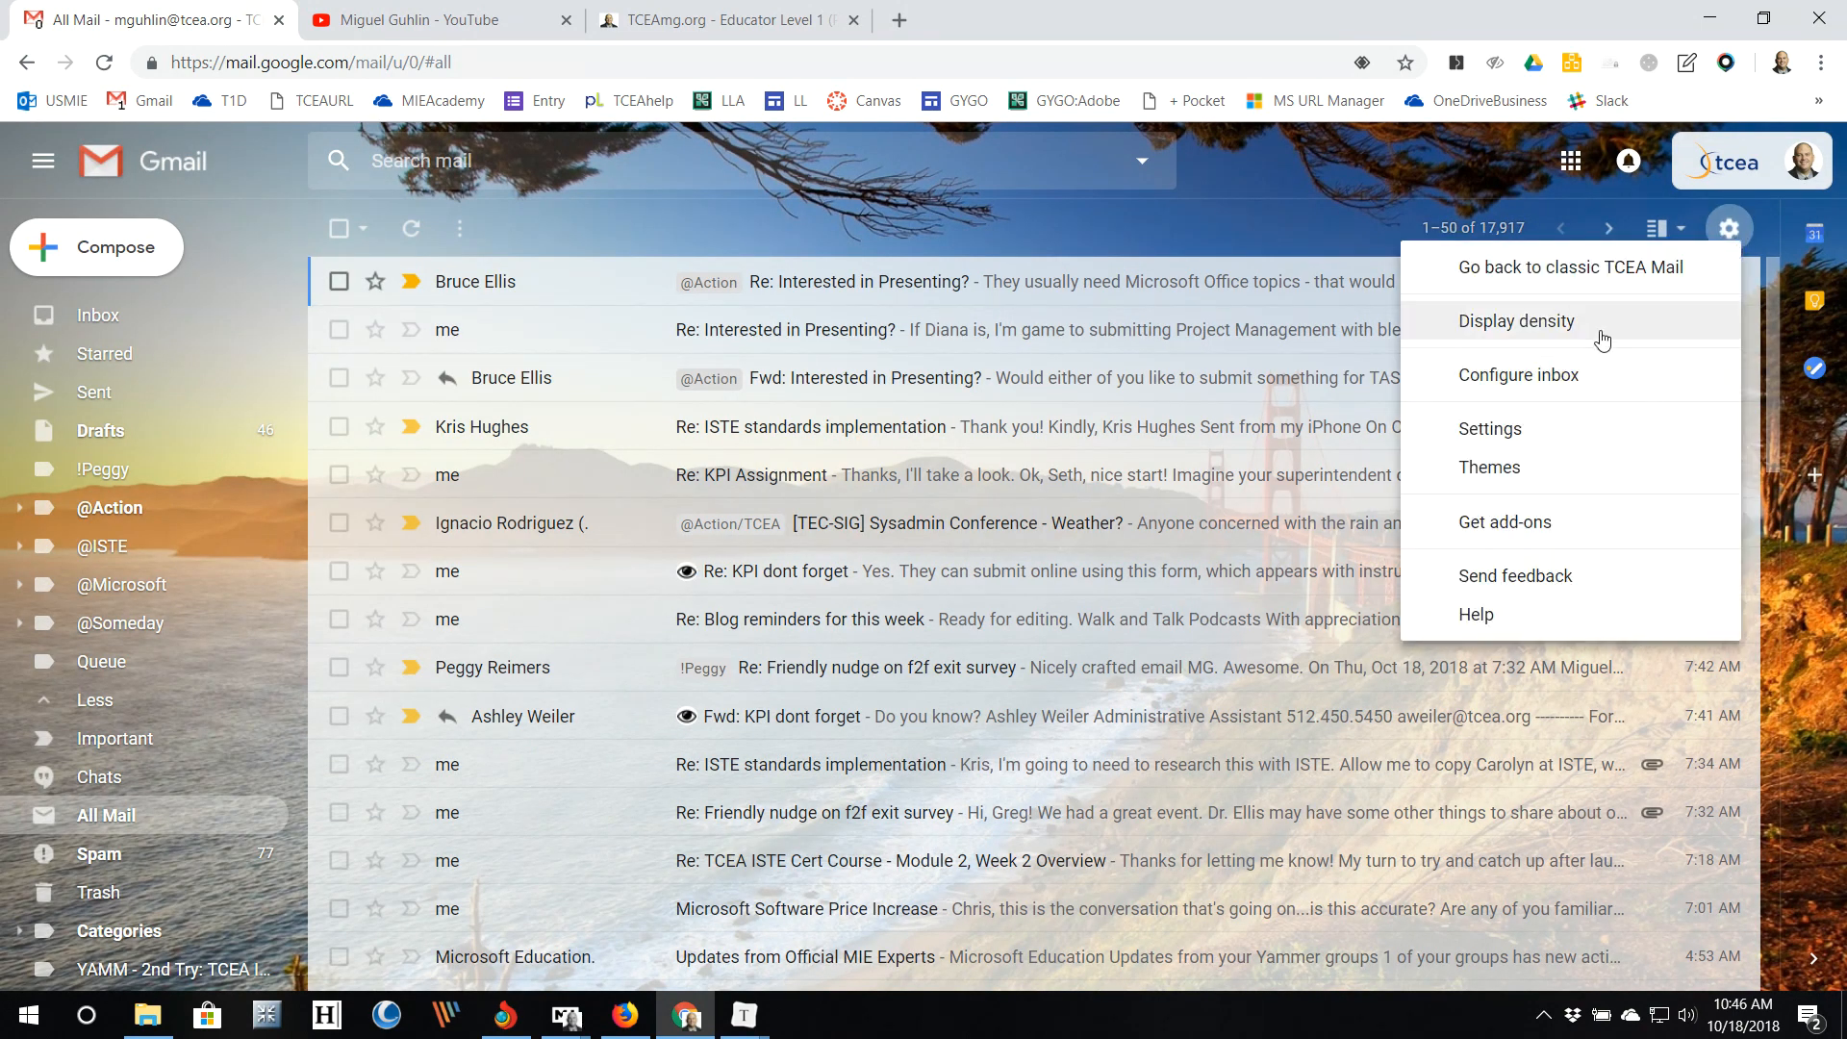
pyautogui.click(1539, 327)
pyautogui.click(996, 765)
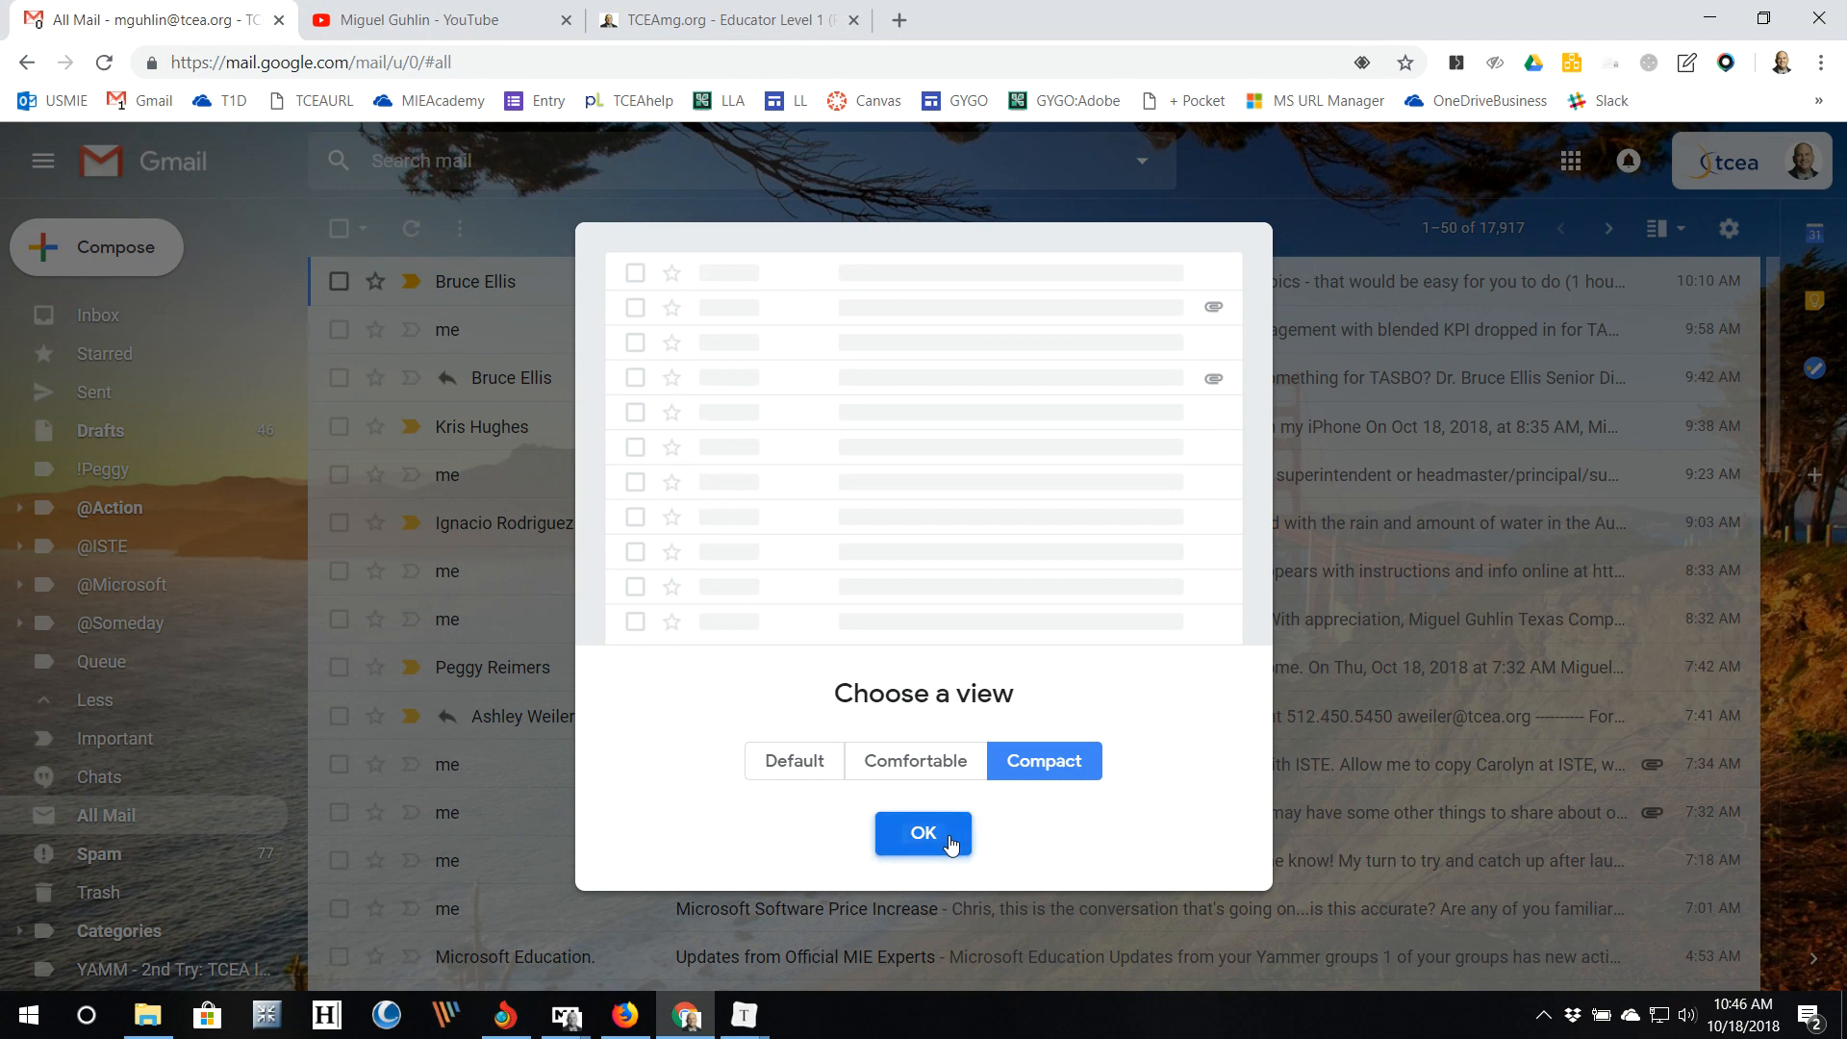
pyautogui.click(933, 833)
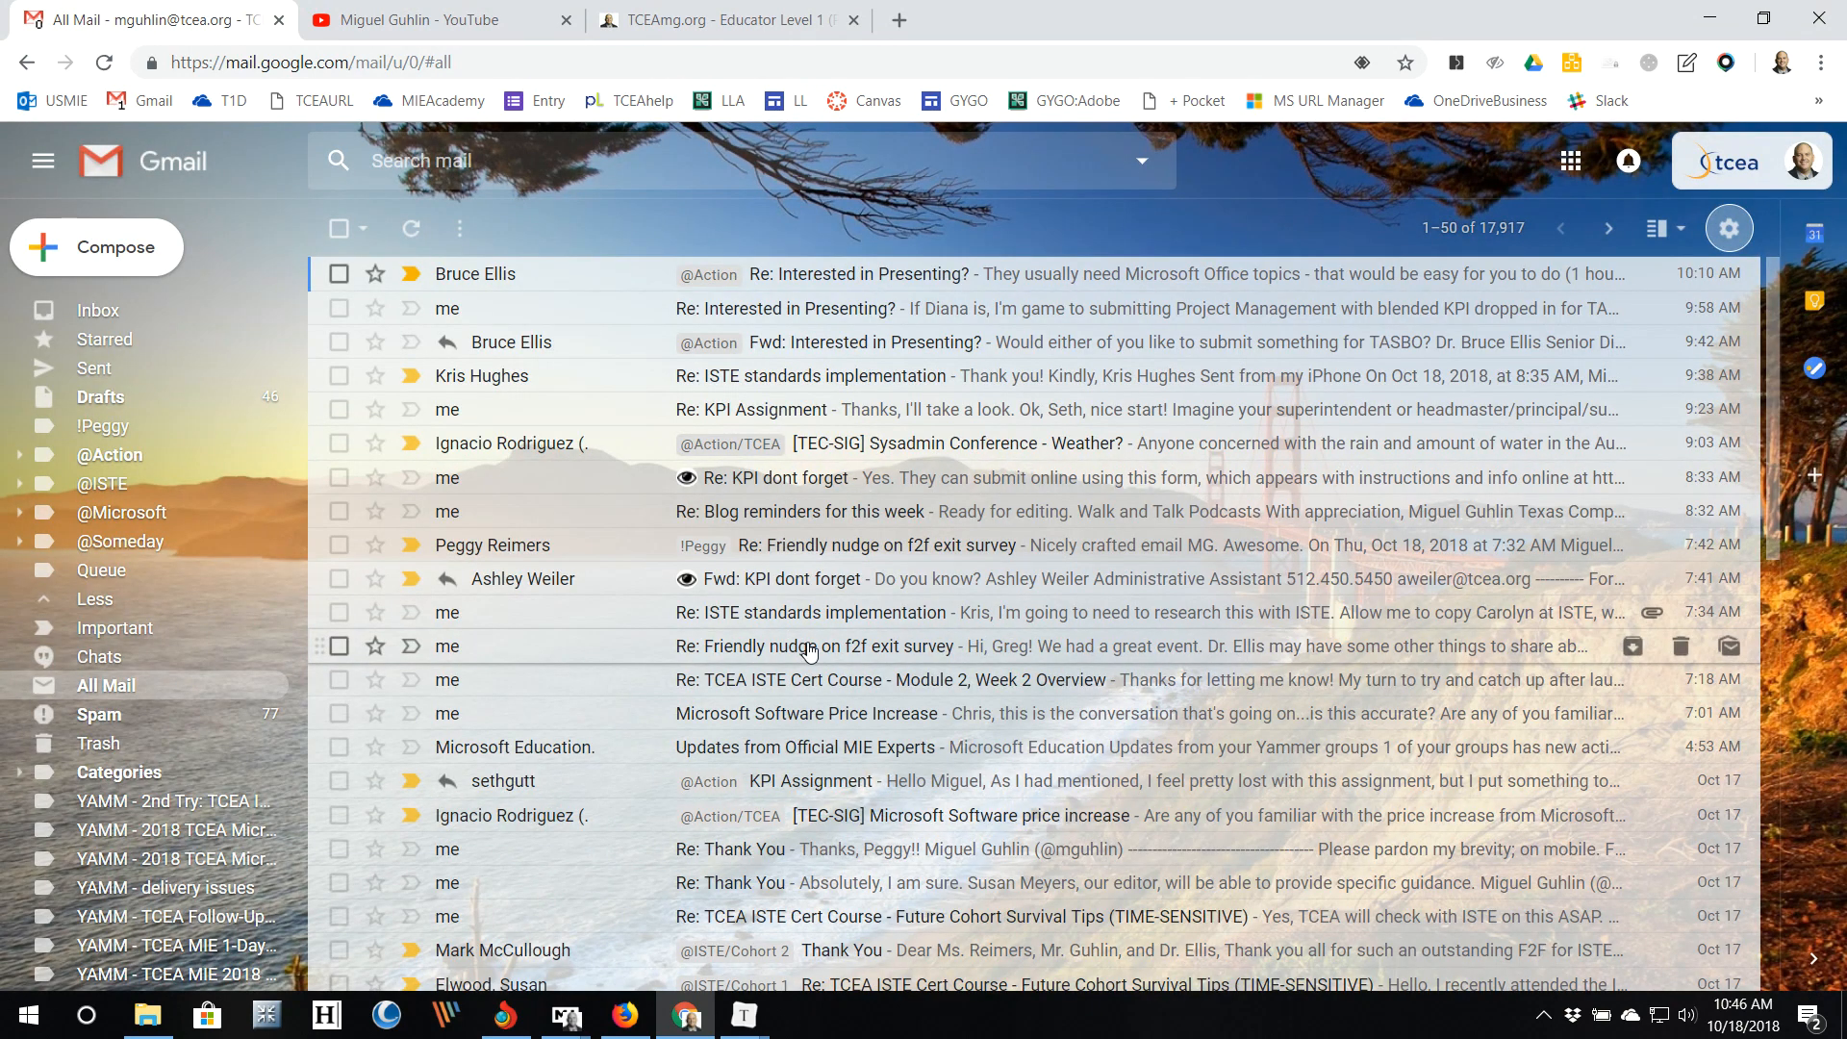
pyautogui.click(1724, 242)
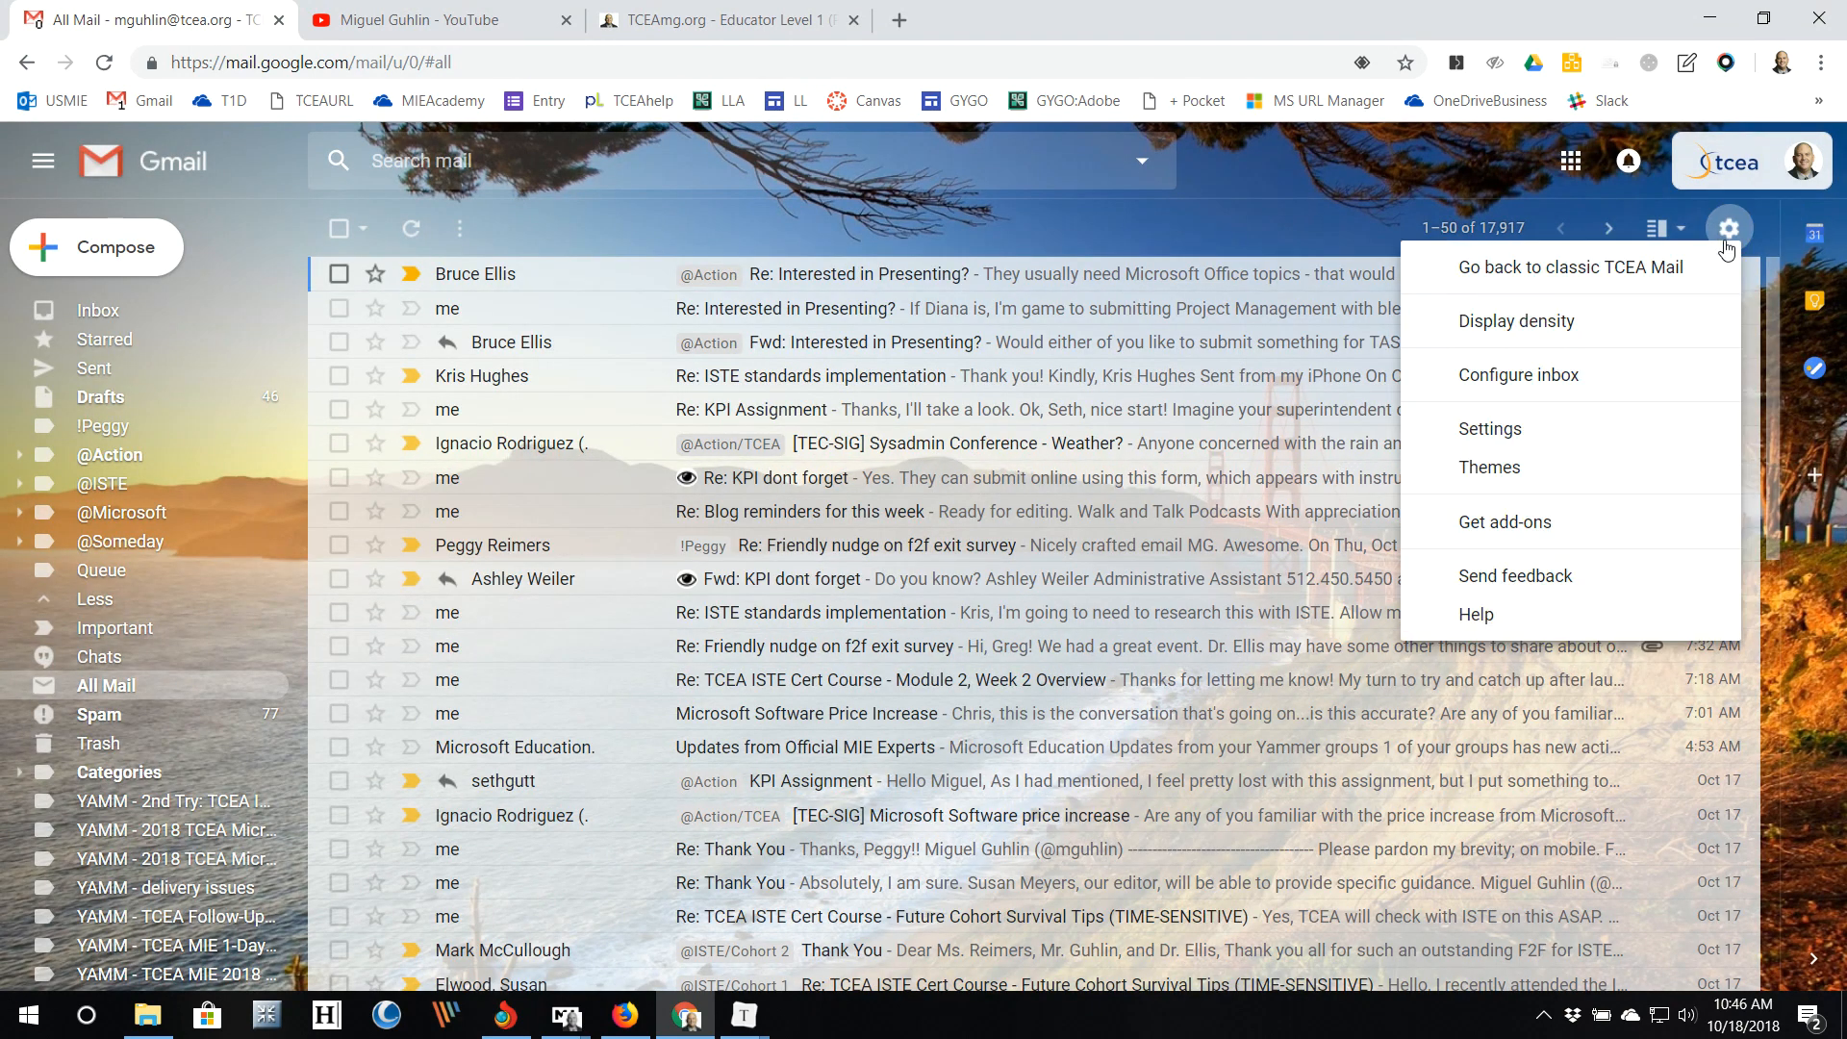
pyautogui.click(1521, 430)
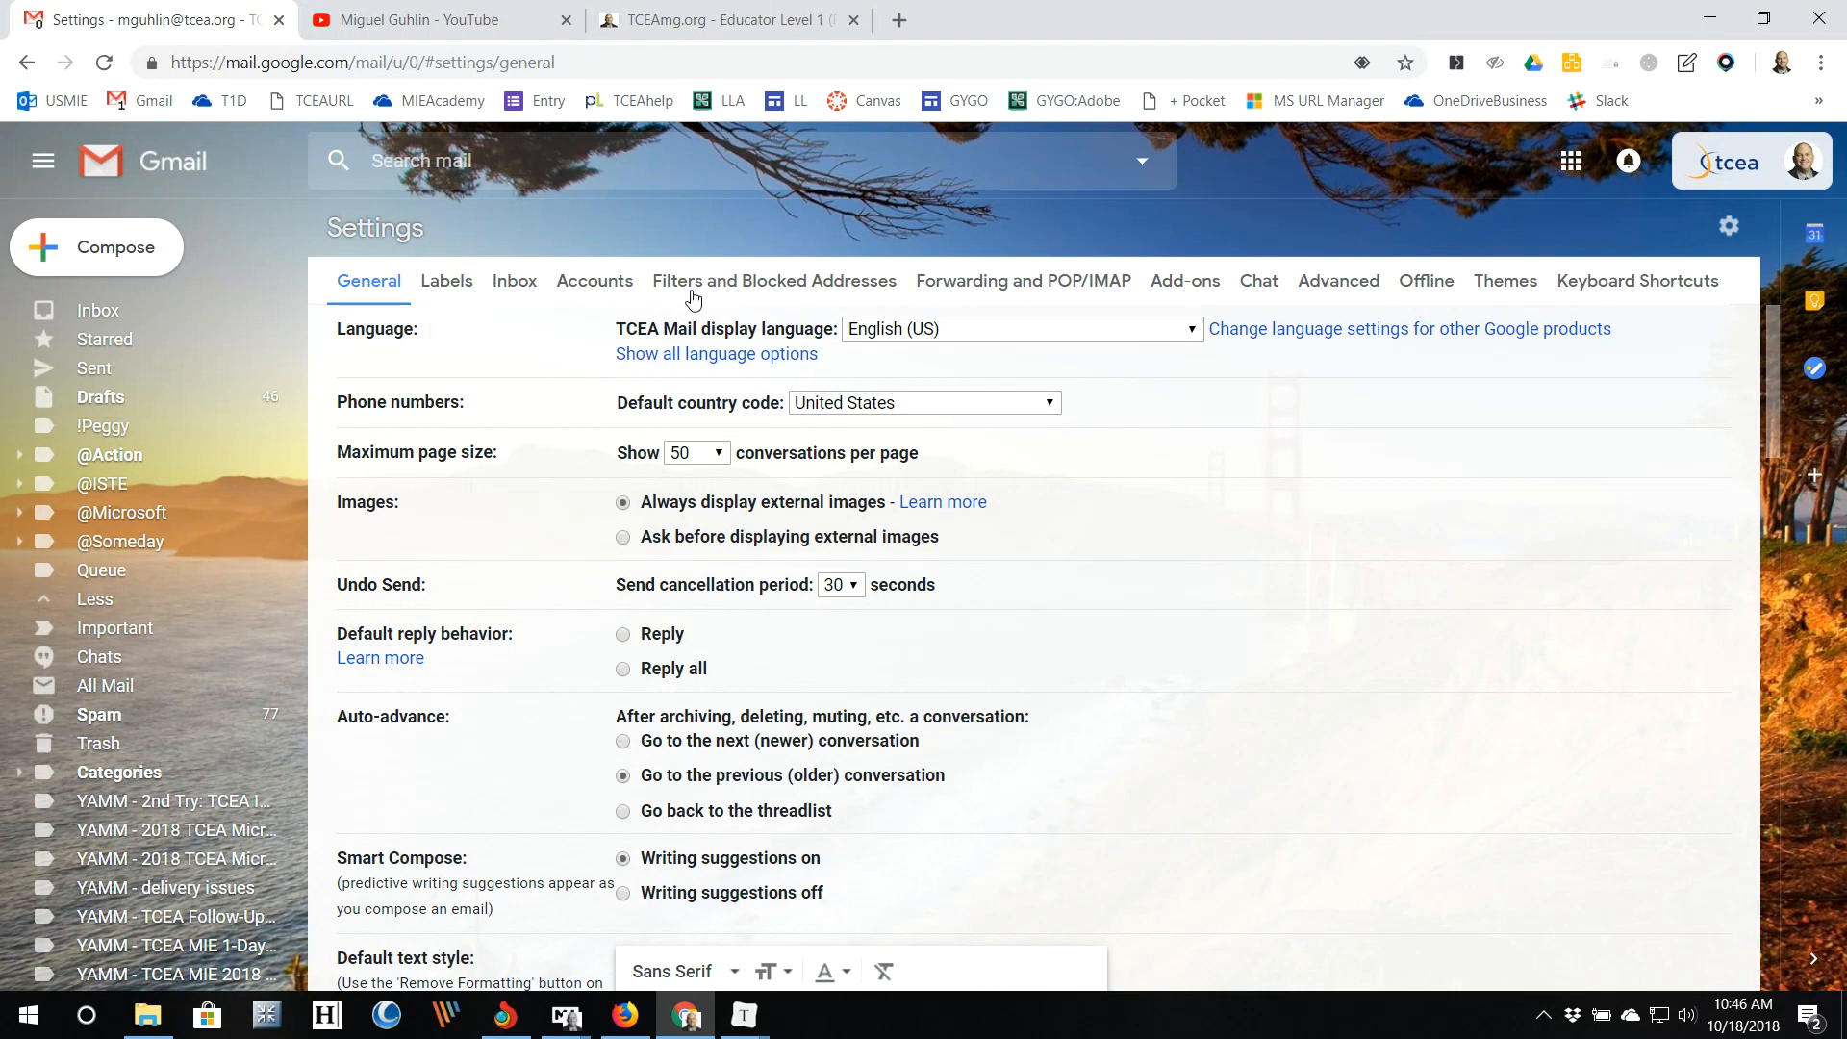
# Step: Browse the Filters and Blocked Addresses list, then move on to the Advanced tab
pyautogui.click(733, 293)
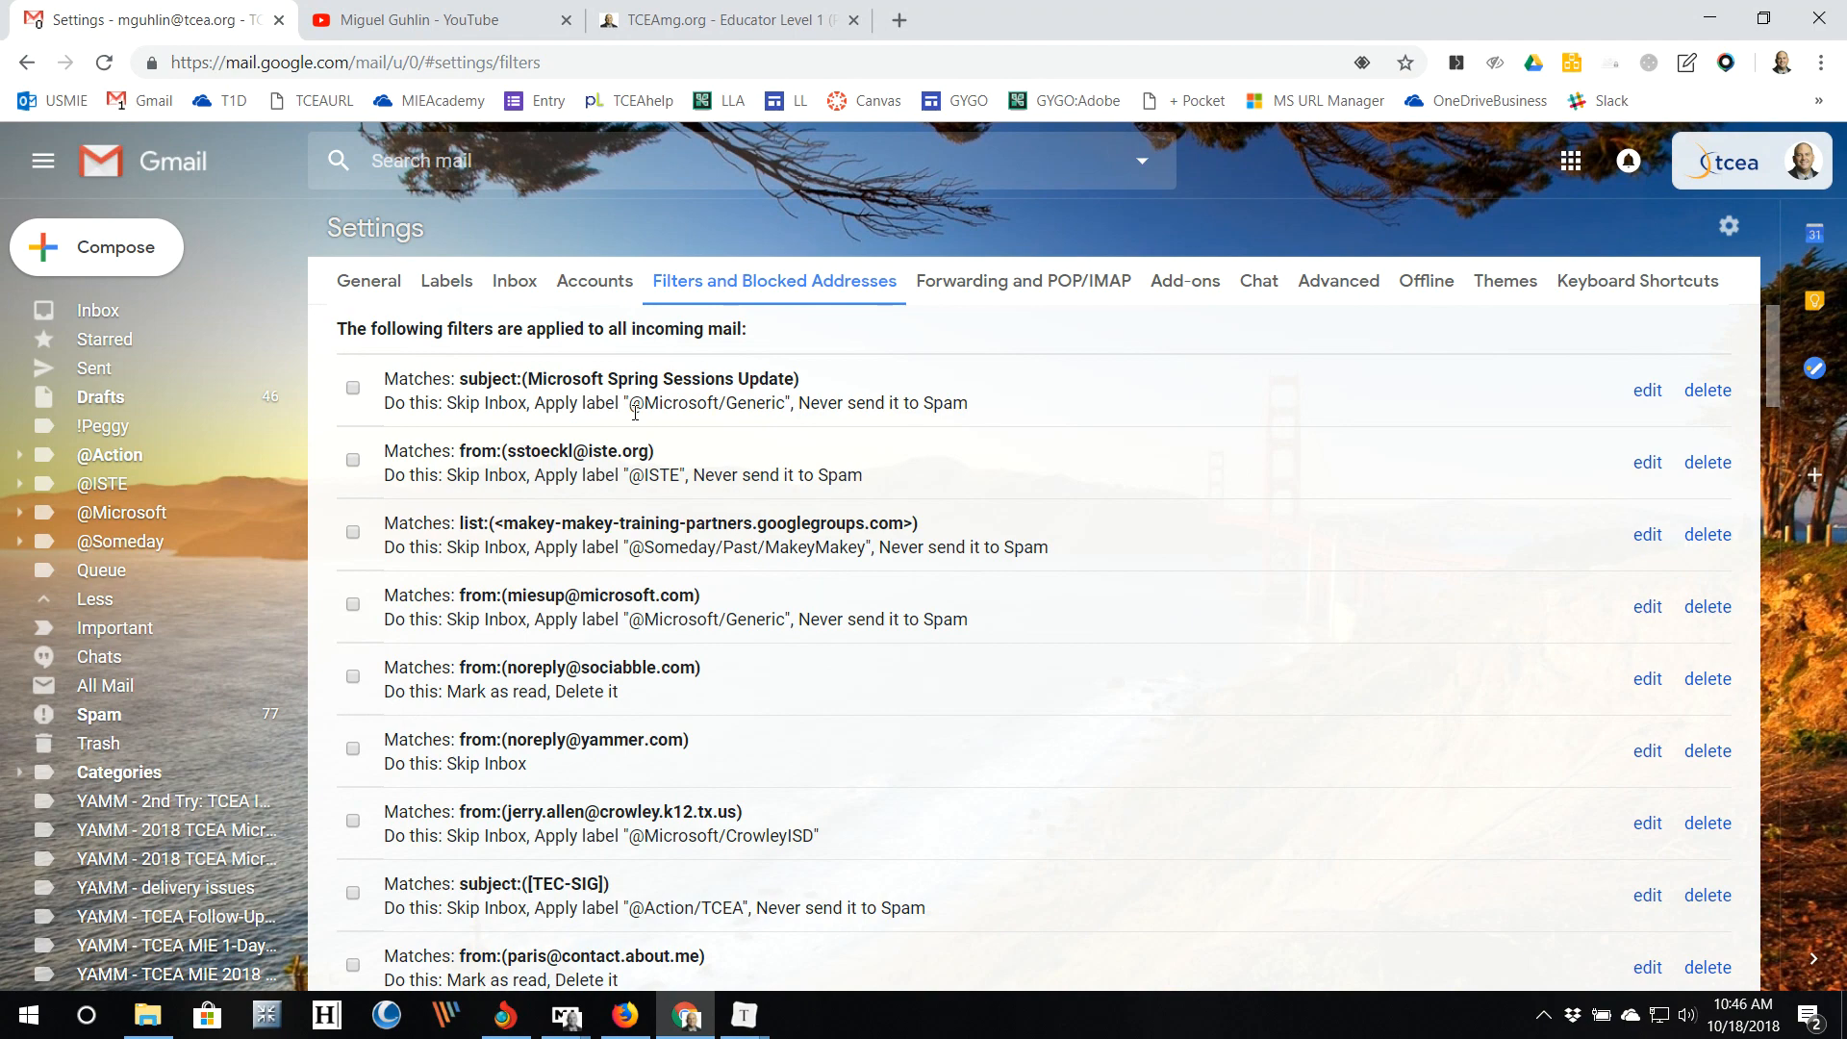
pyautogui.scroll(-4, 637, 414)
pyautogui.scroll(-8, 642, 433)
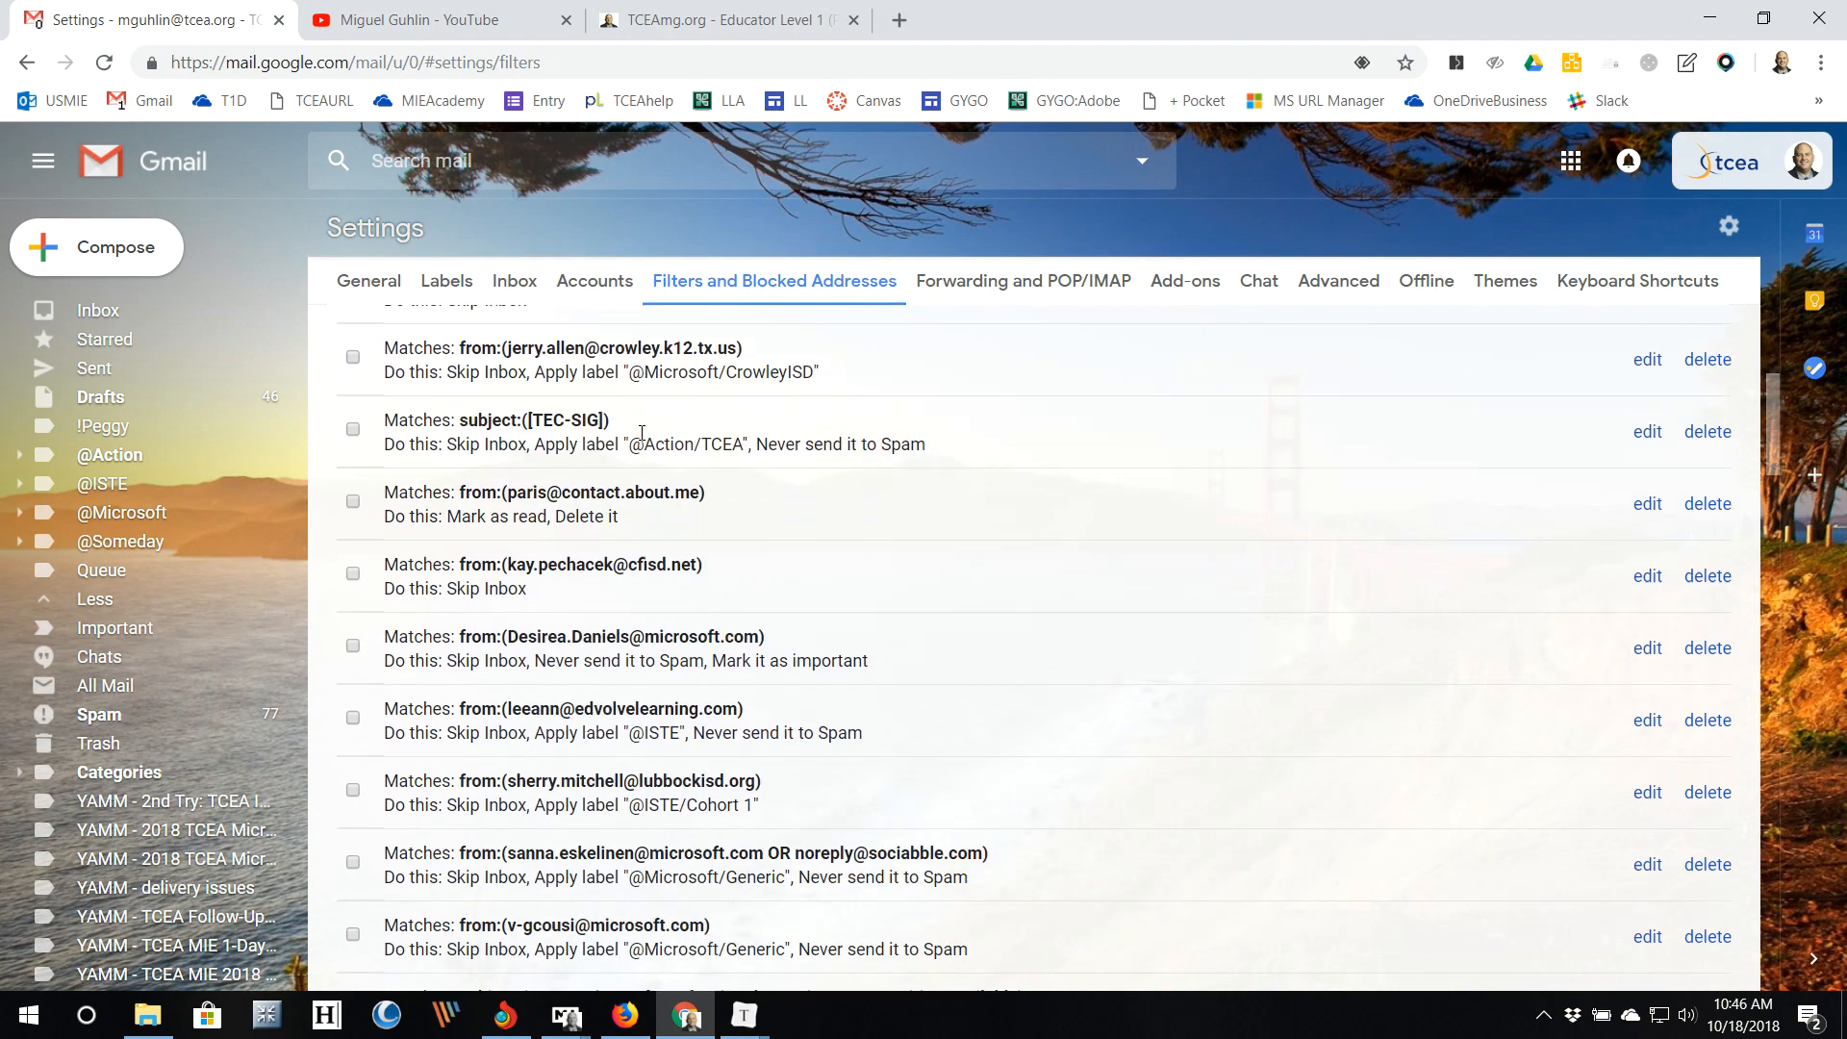
pyautogui.scroll(-1, 642, 433)
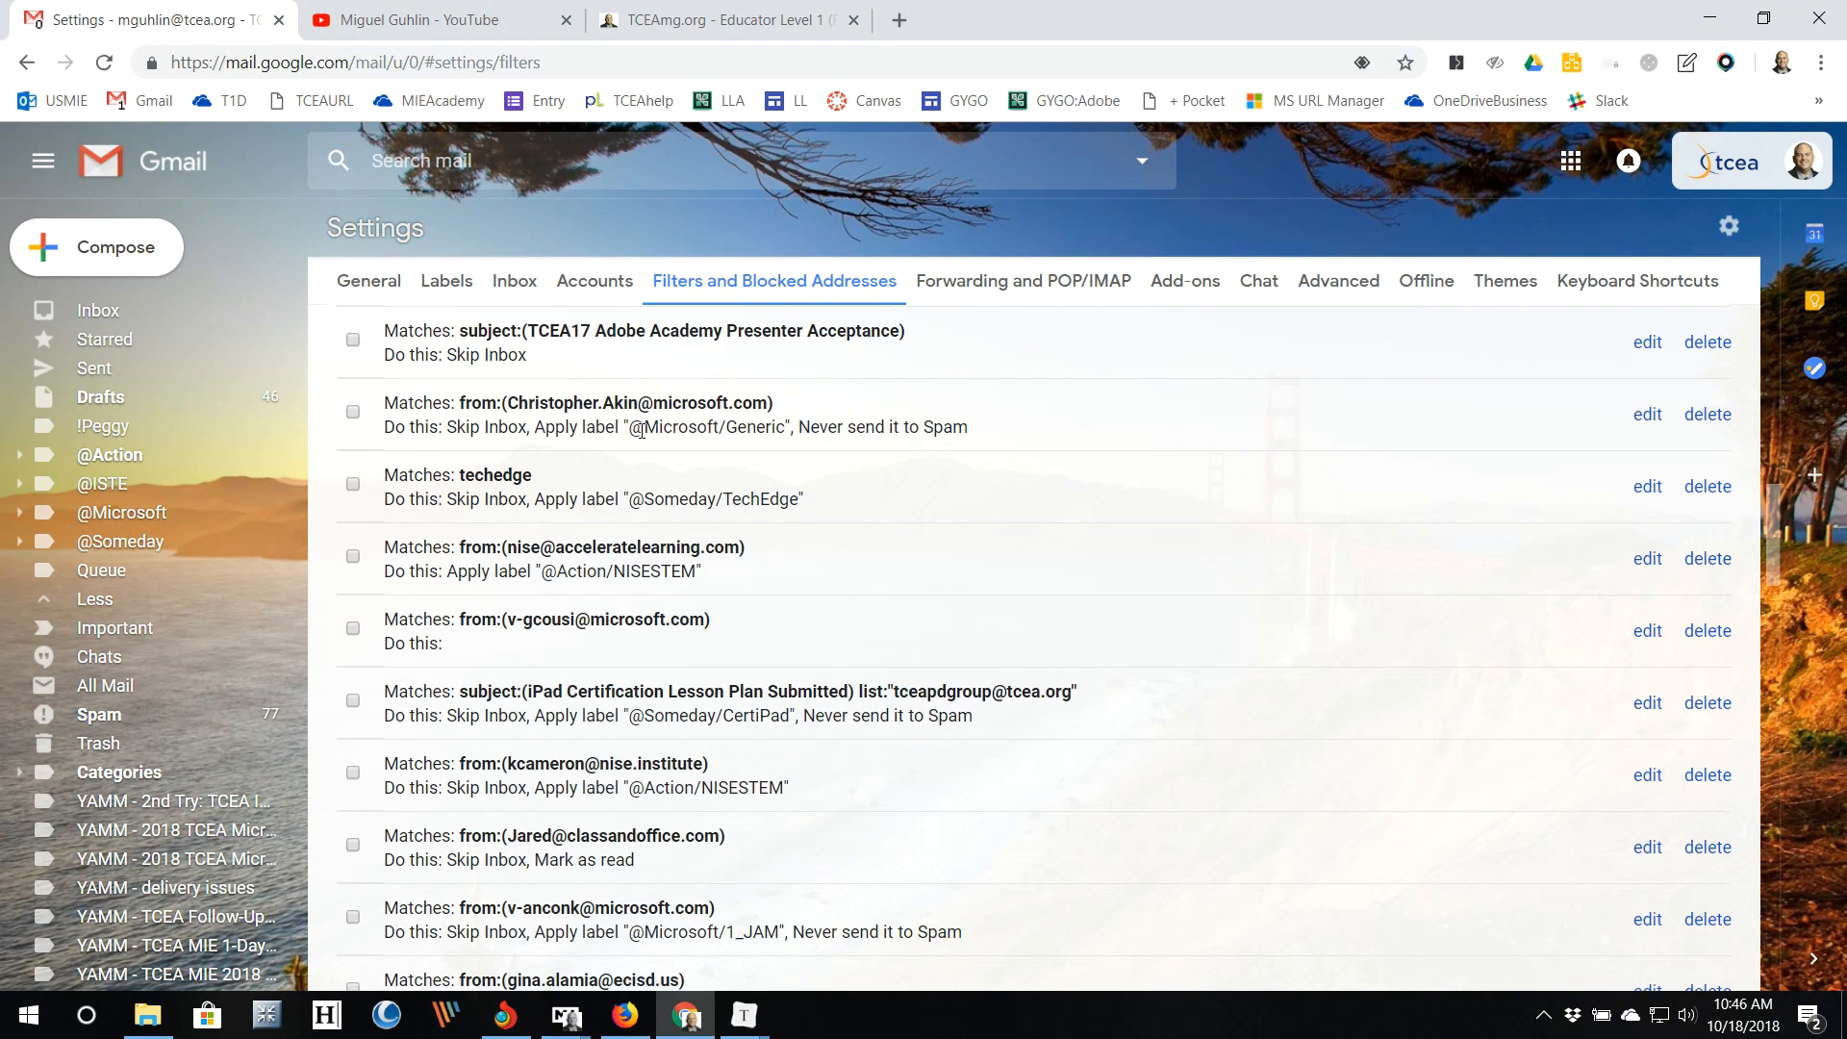
pyautogui.scroll(6, 641, 433)
pyautogui.scroll(-16, 662, 411)
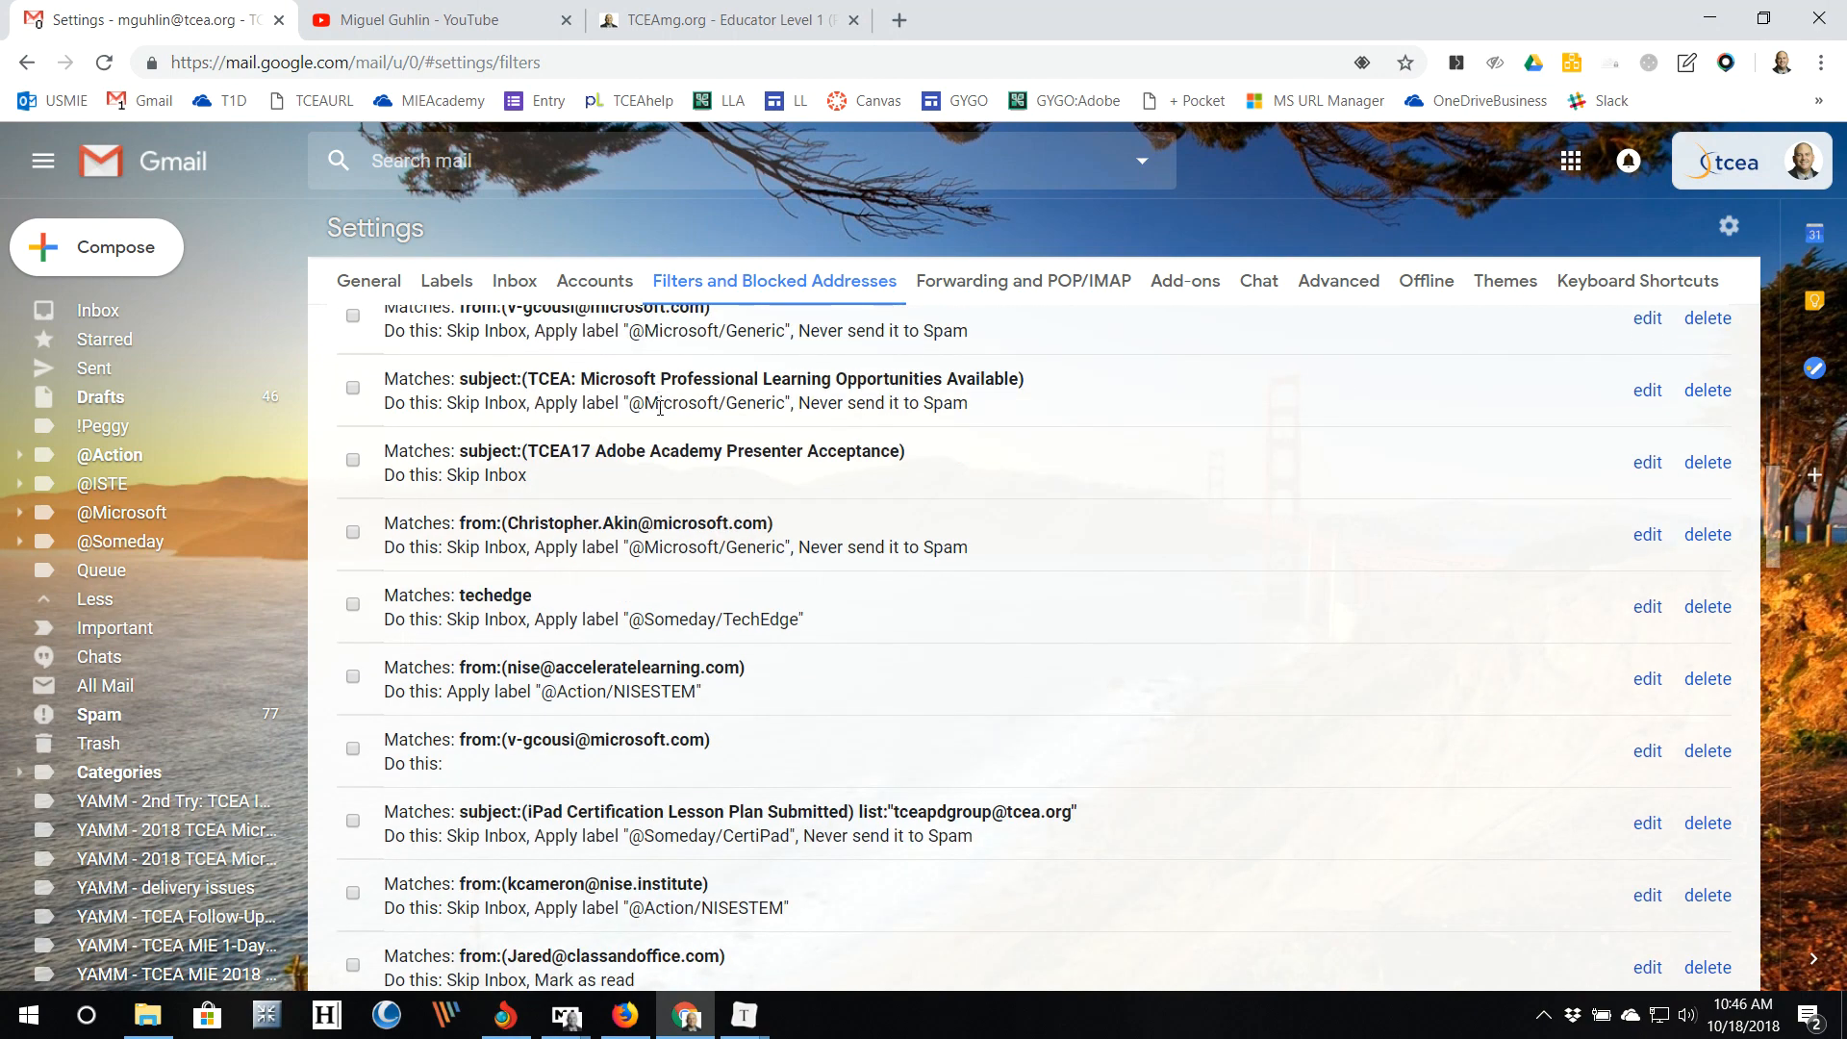
pyautogui.scroll(-4, 671, 411)
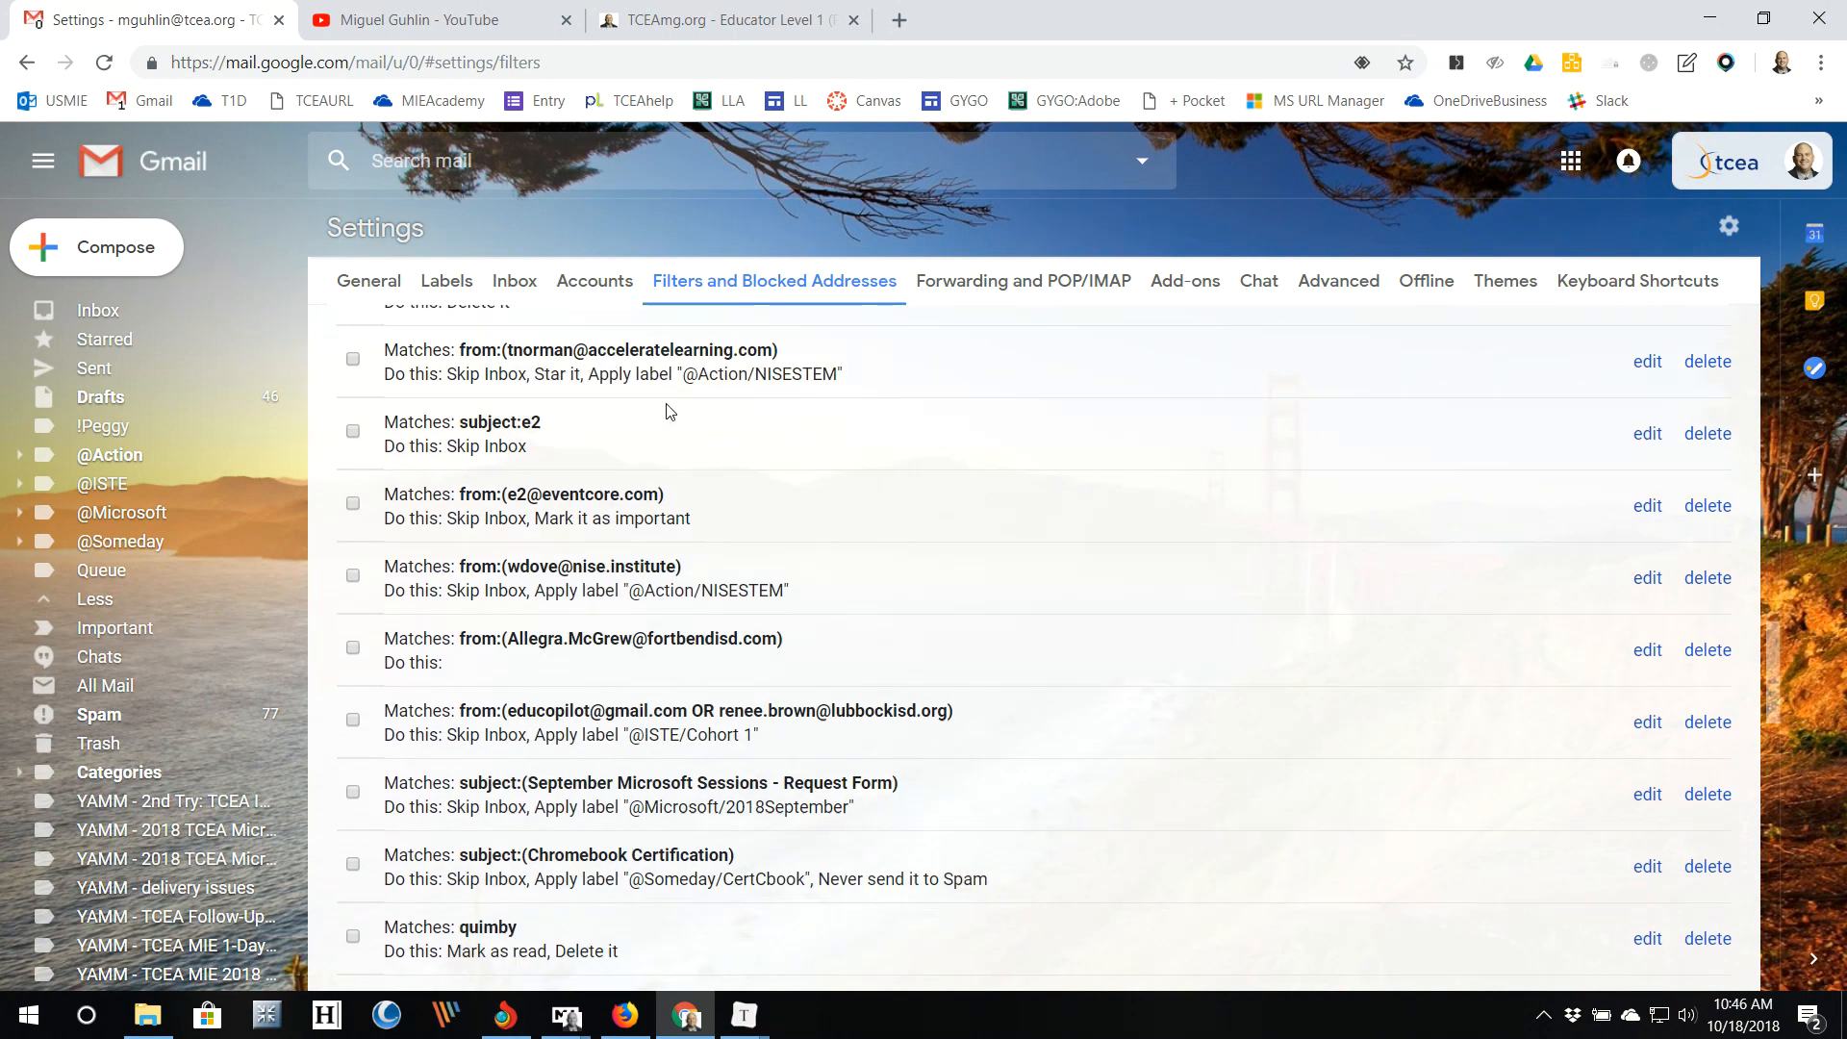
pyautogui.scroll(15, 670, 411)
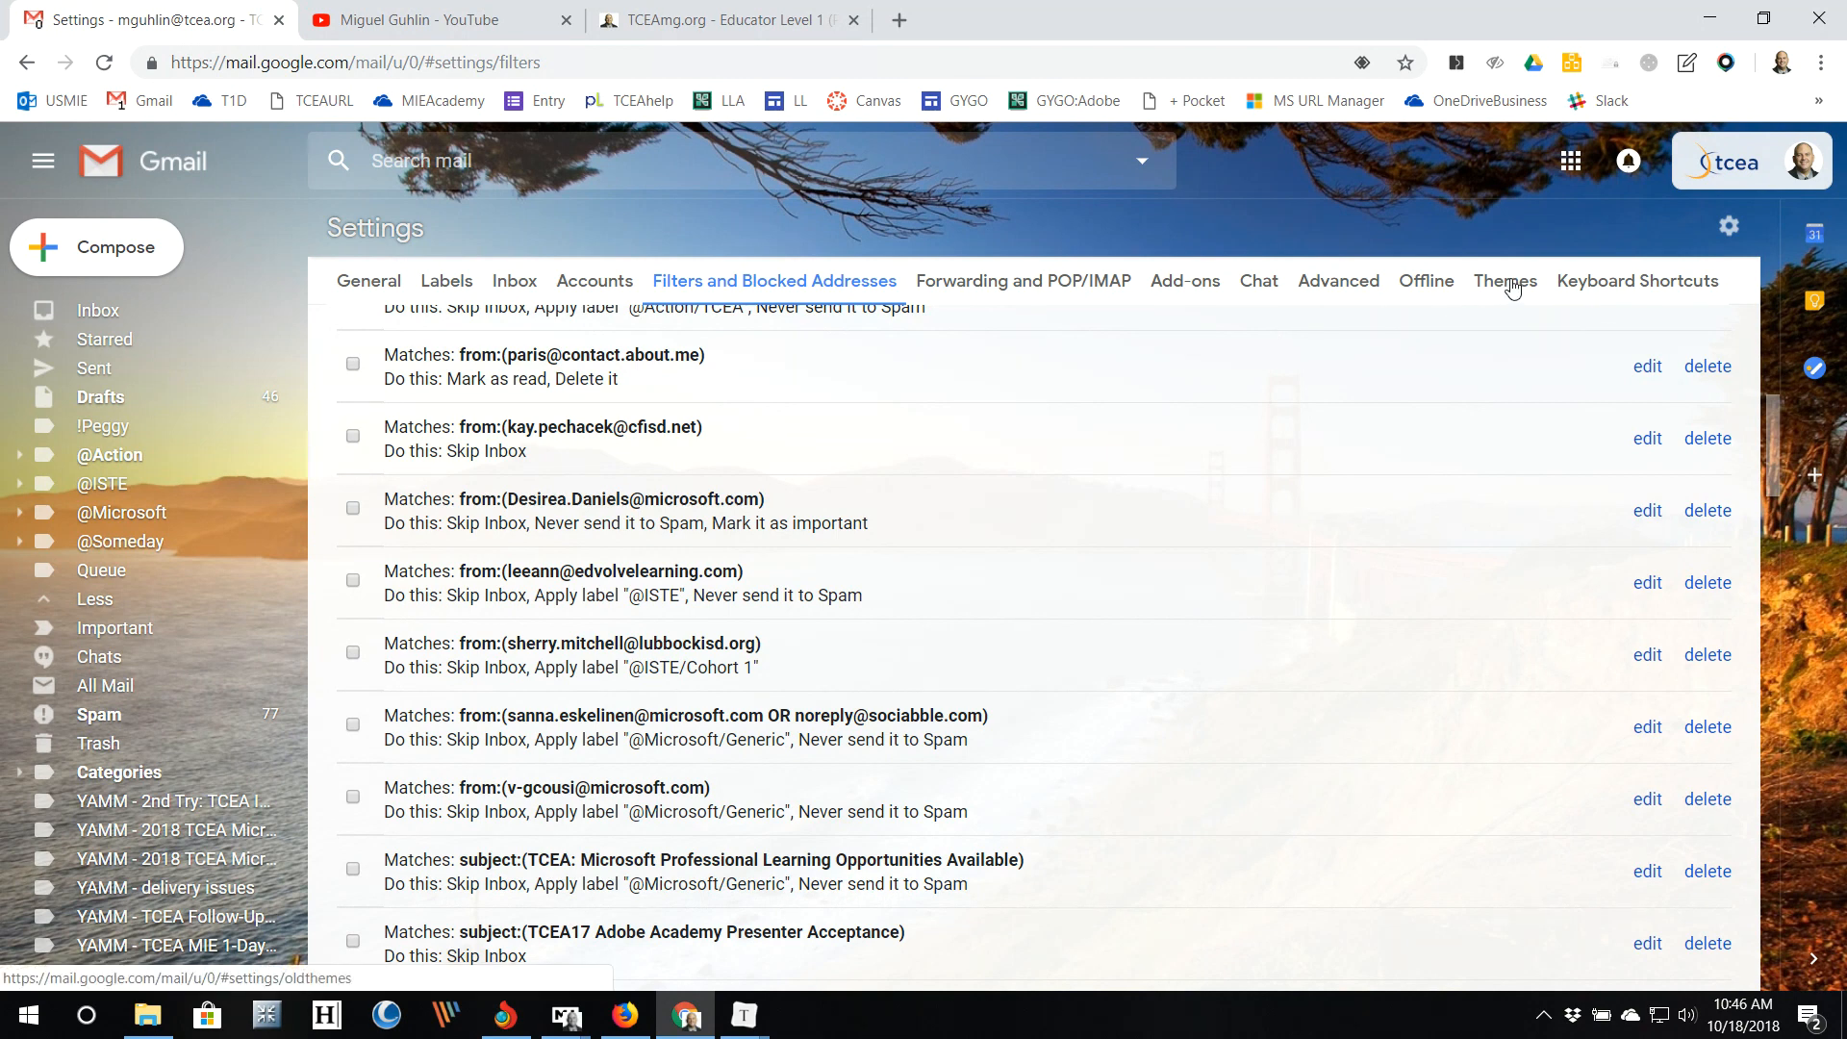
pyautogui.click(1363, 280)
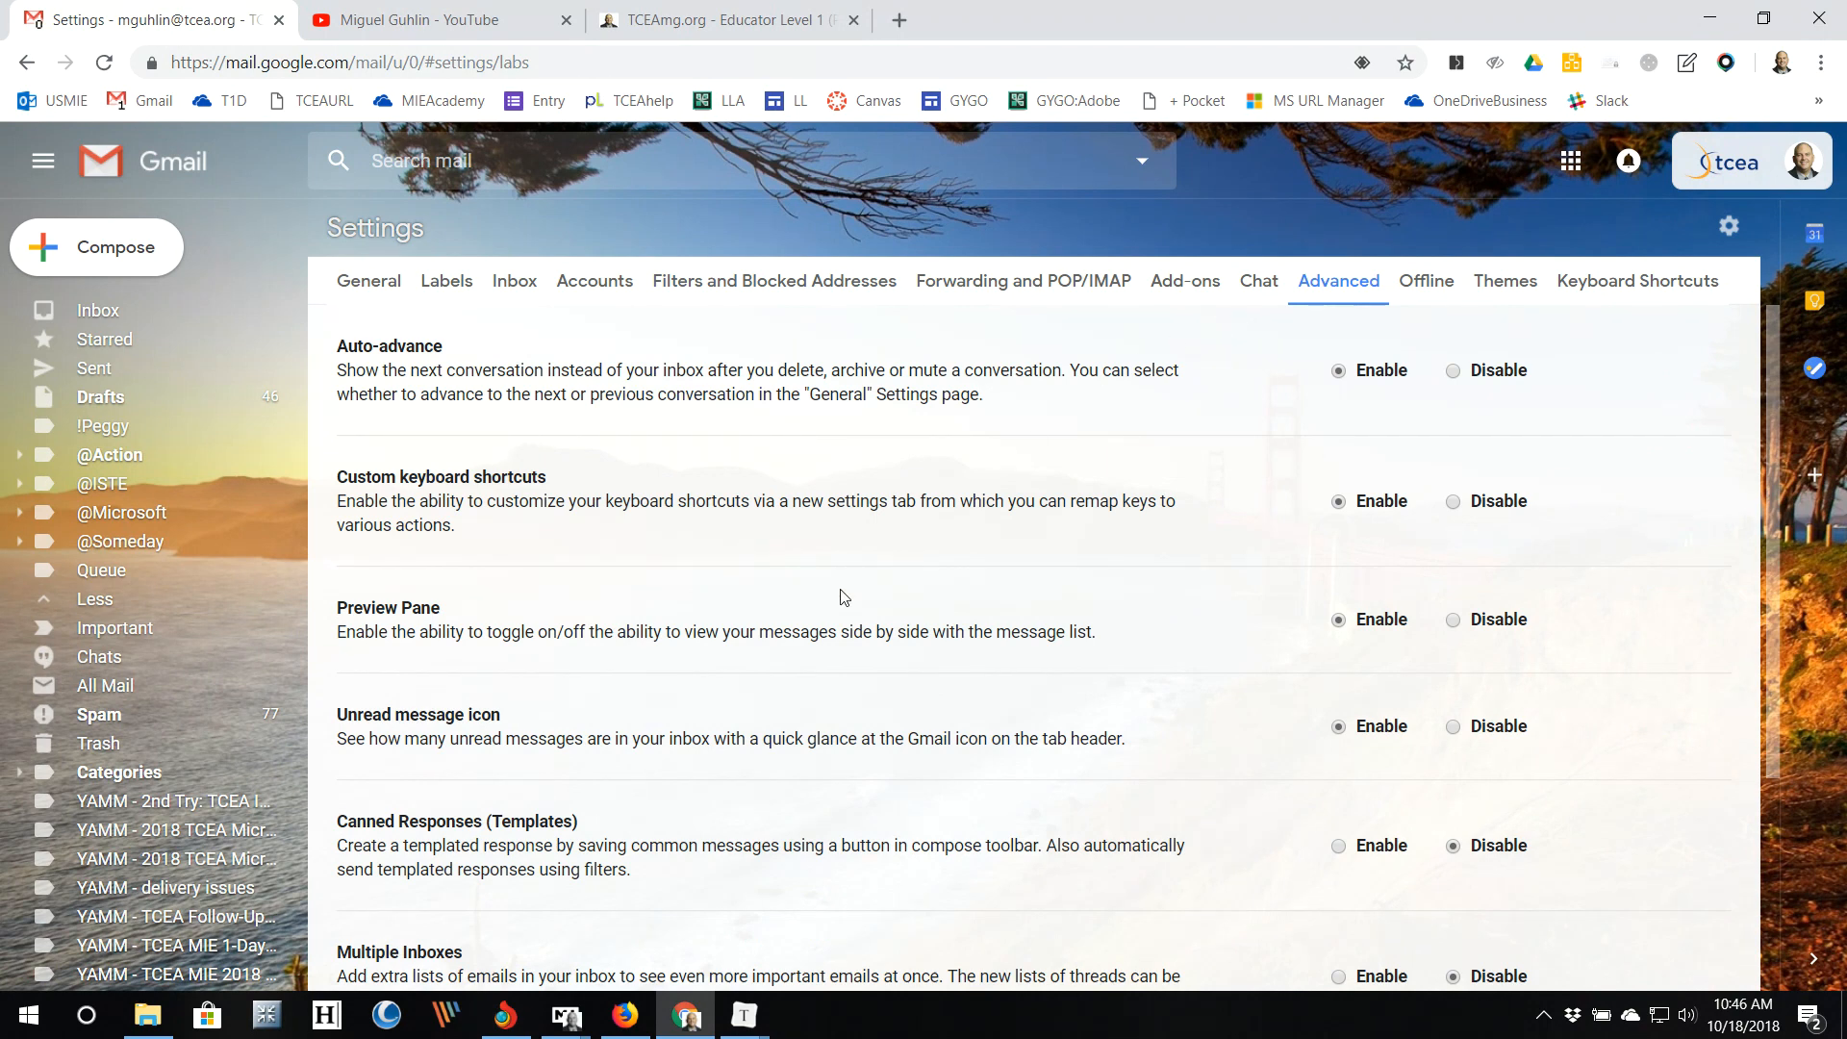
# Step: Scroll through the Advanced options, then go back to the General tab
pyautogui.scroll(-3, 839, 597)
pyautogui.scroll(-1, 840, 596)
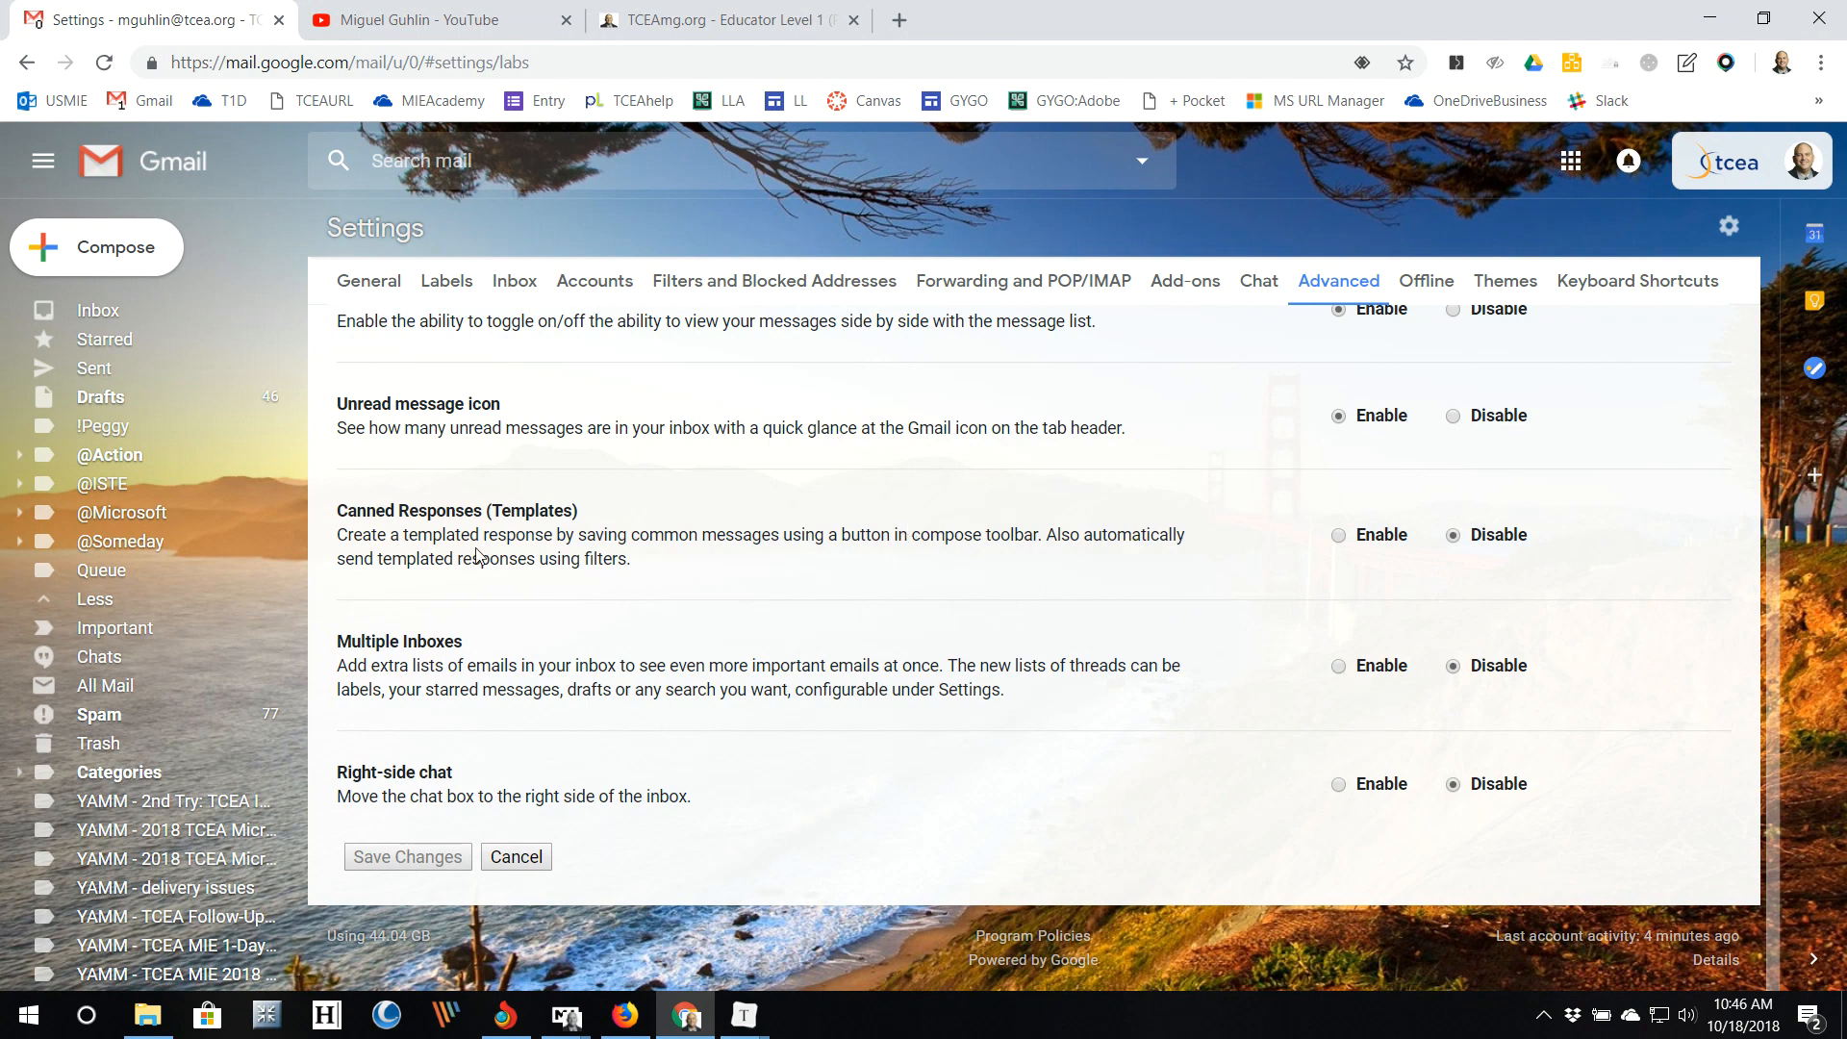
pyautogui.scroll(3, 727, 619)
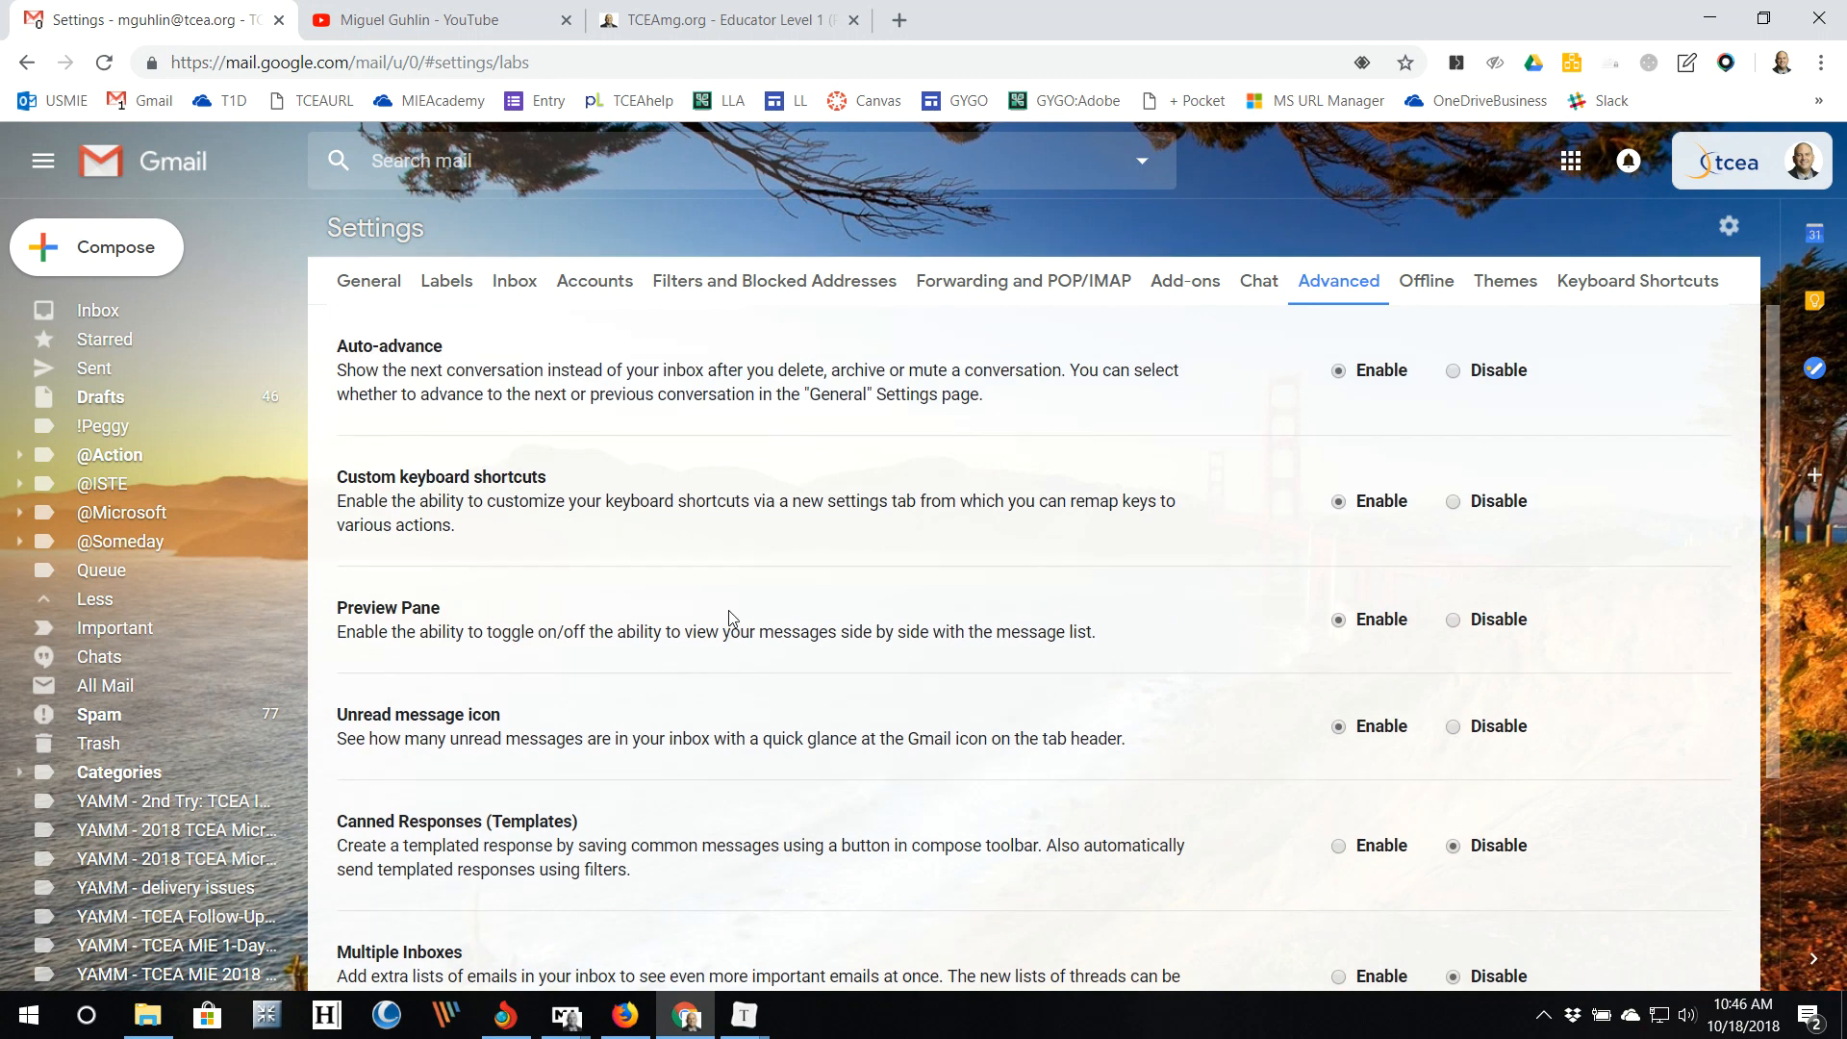
pyautogui.click(379, 283)
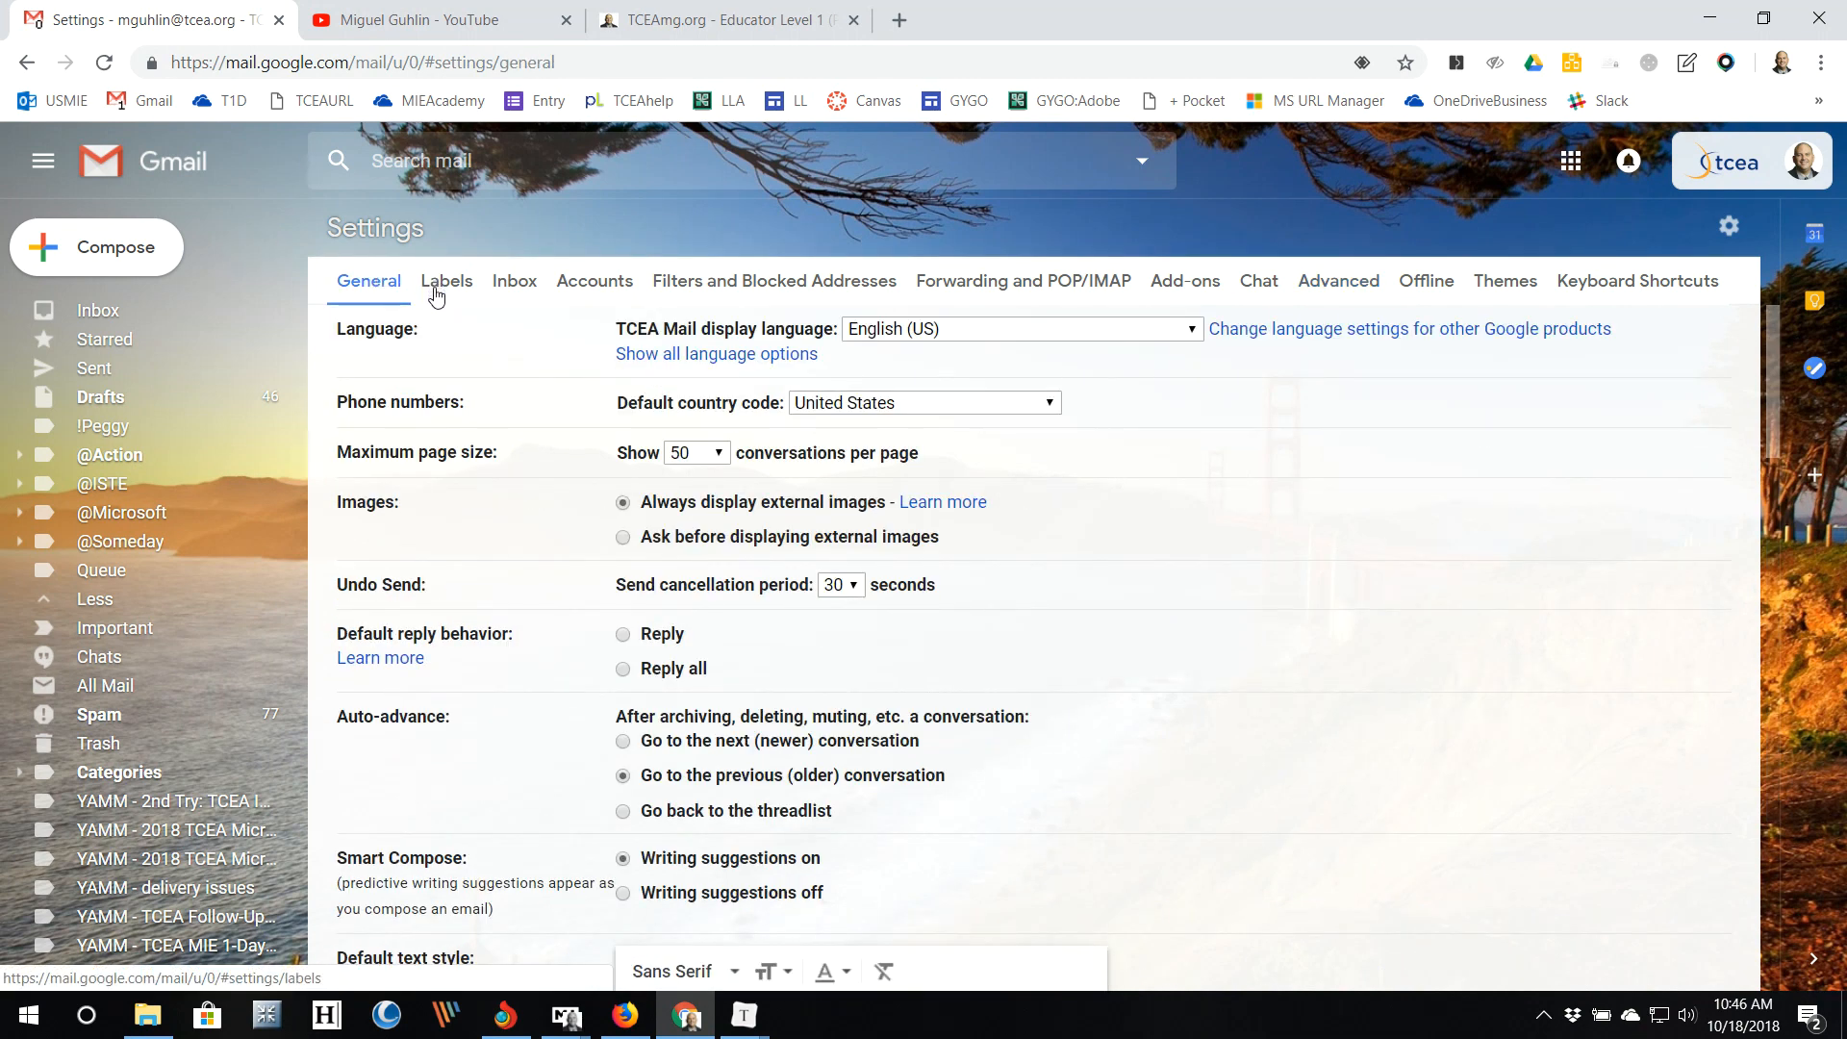
# Step: Set Maximum page size to 100 conversations per page and save the changes
pyautogui.click(711, 453)
pyautogui.click(703, 681)
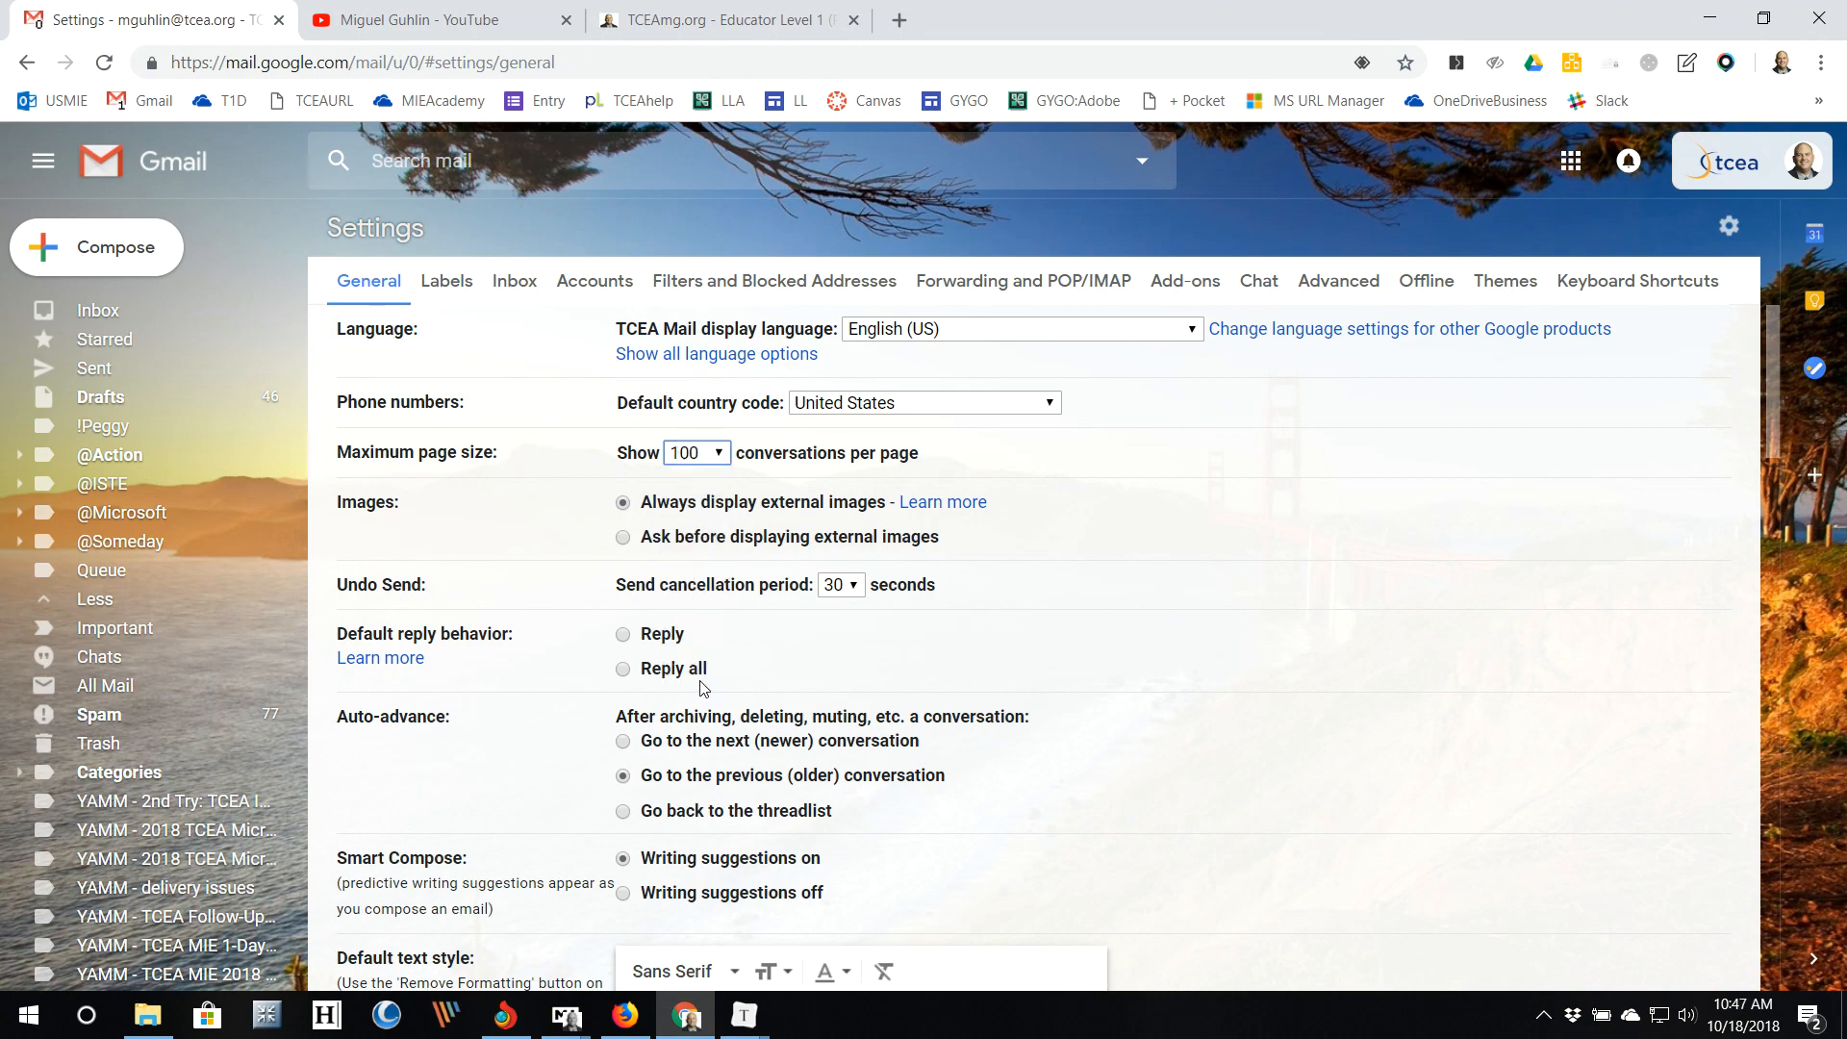
pyautogui.scroll(-18, 1030, 707)
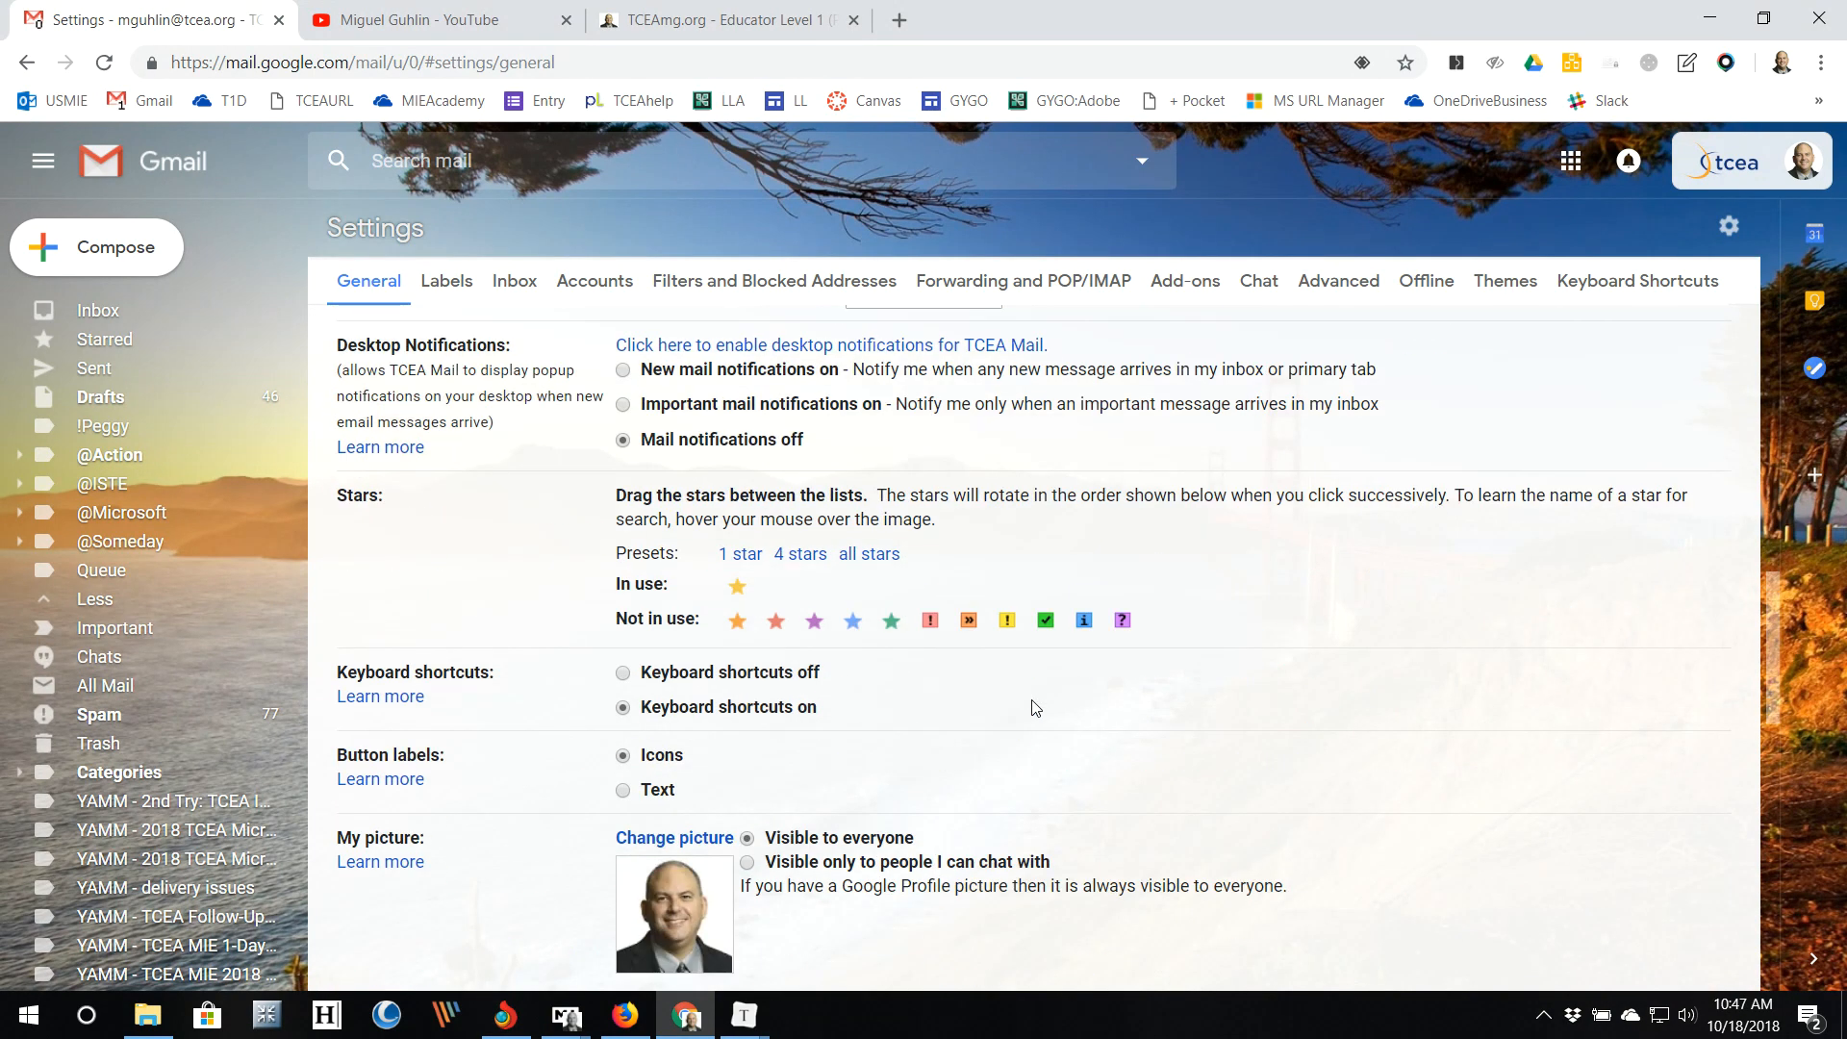
pyautogui.scroll(-5, 1030, 699)
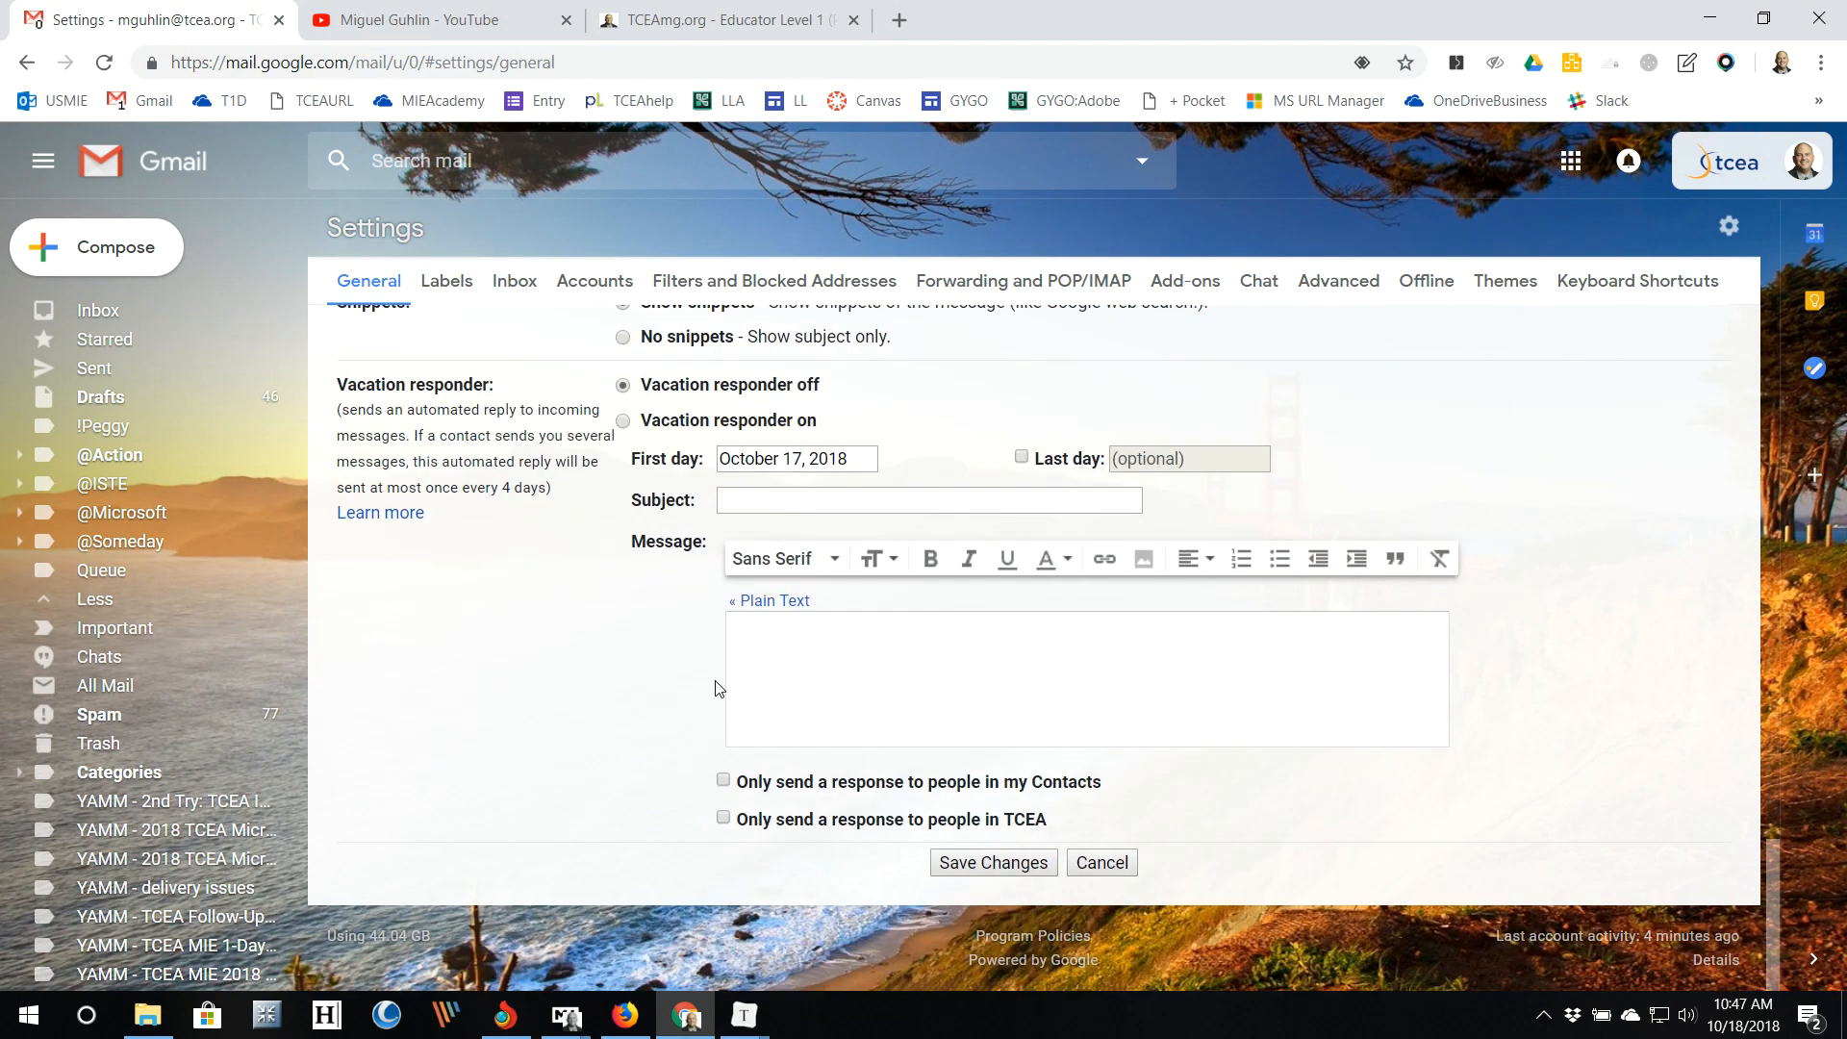
pyautogui.click(1001, 977)
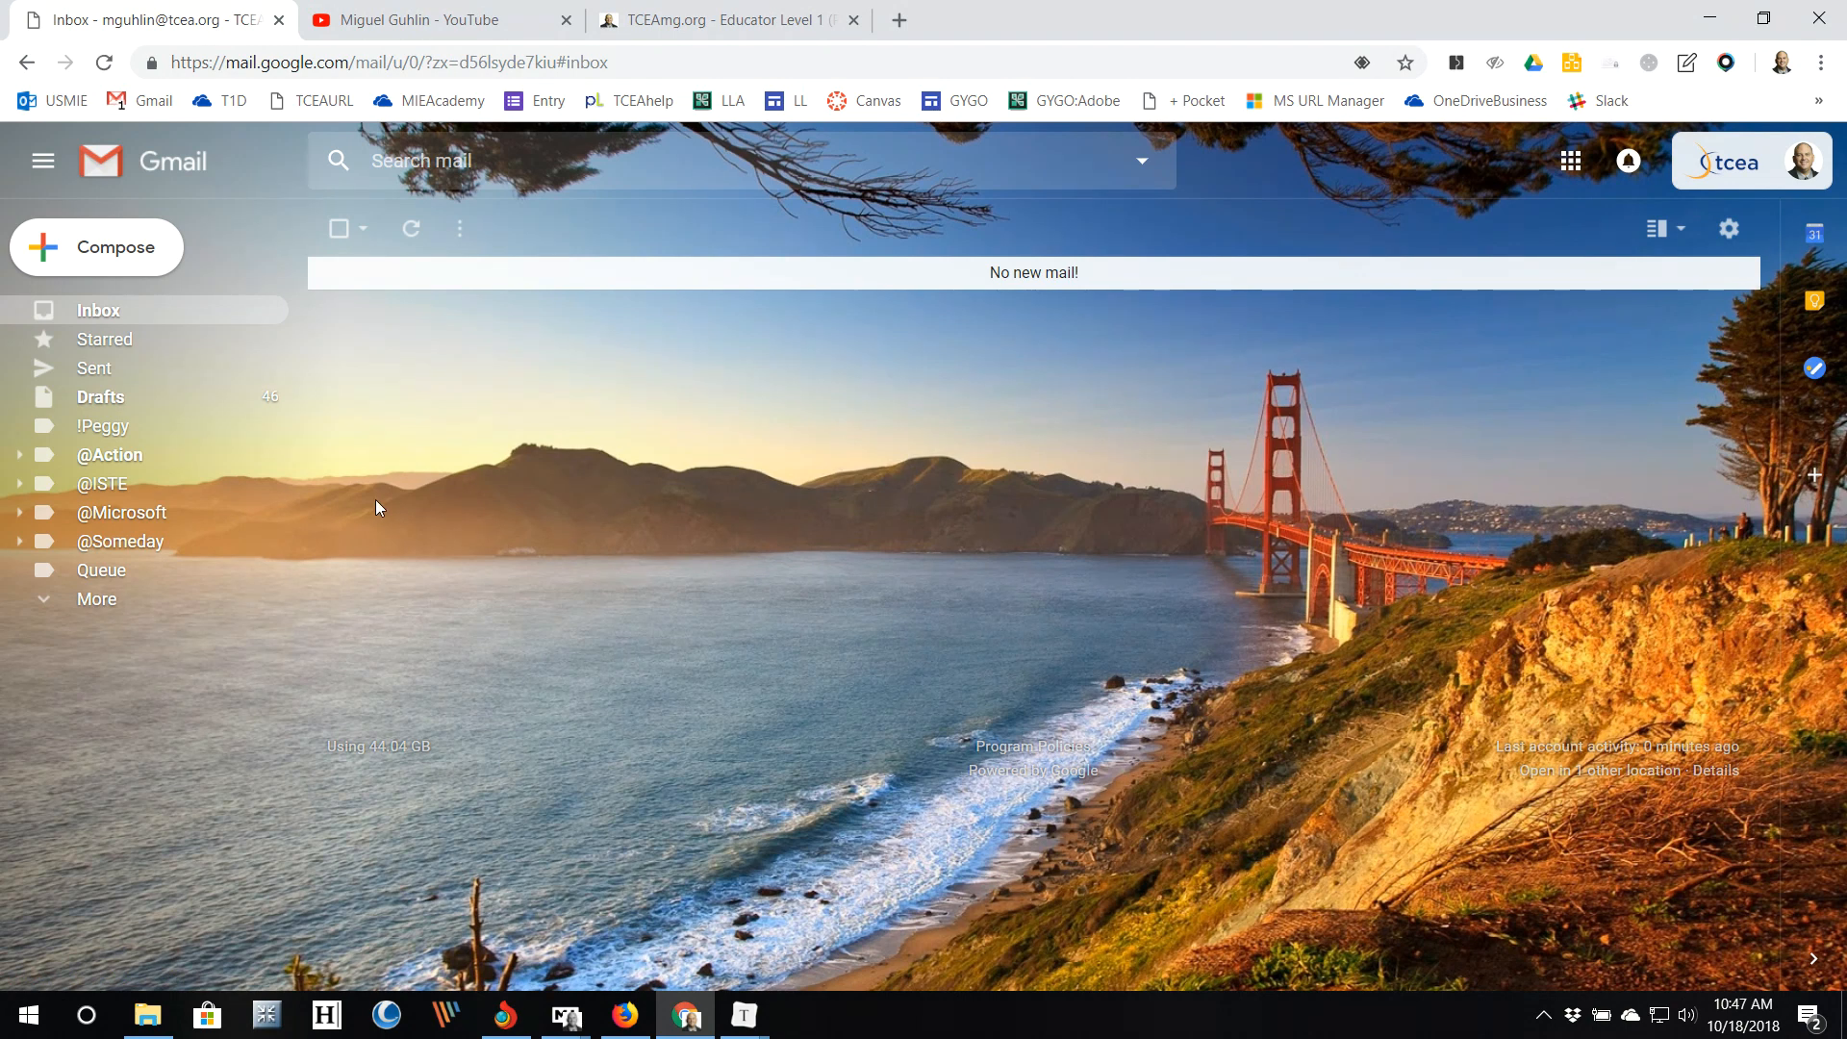
# Step: Scroll through All Mail to confirm 100 conversations per page, then return to the empty inbox
pyautogui.click(96, 599)
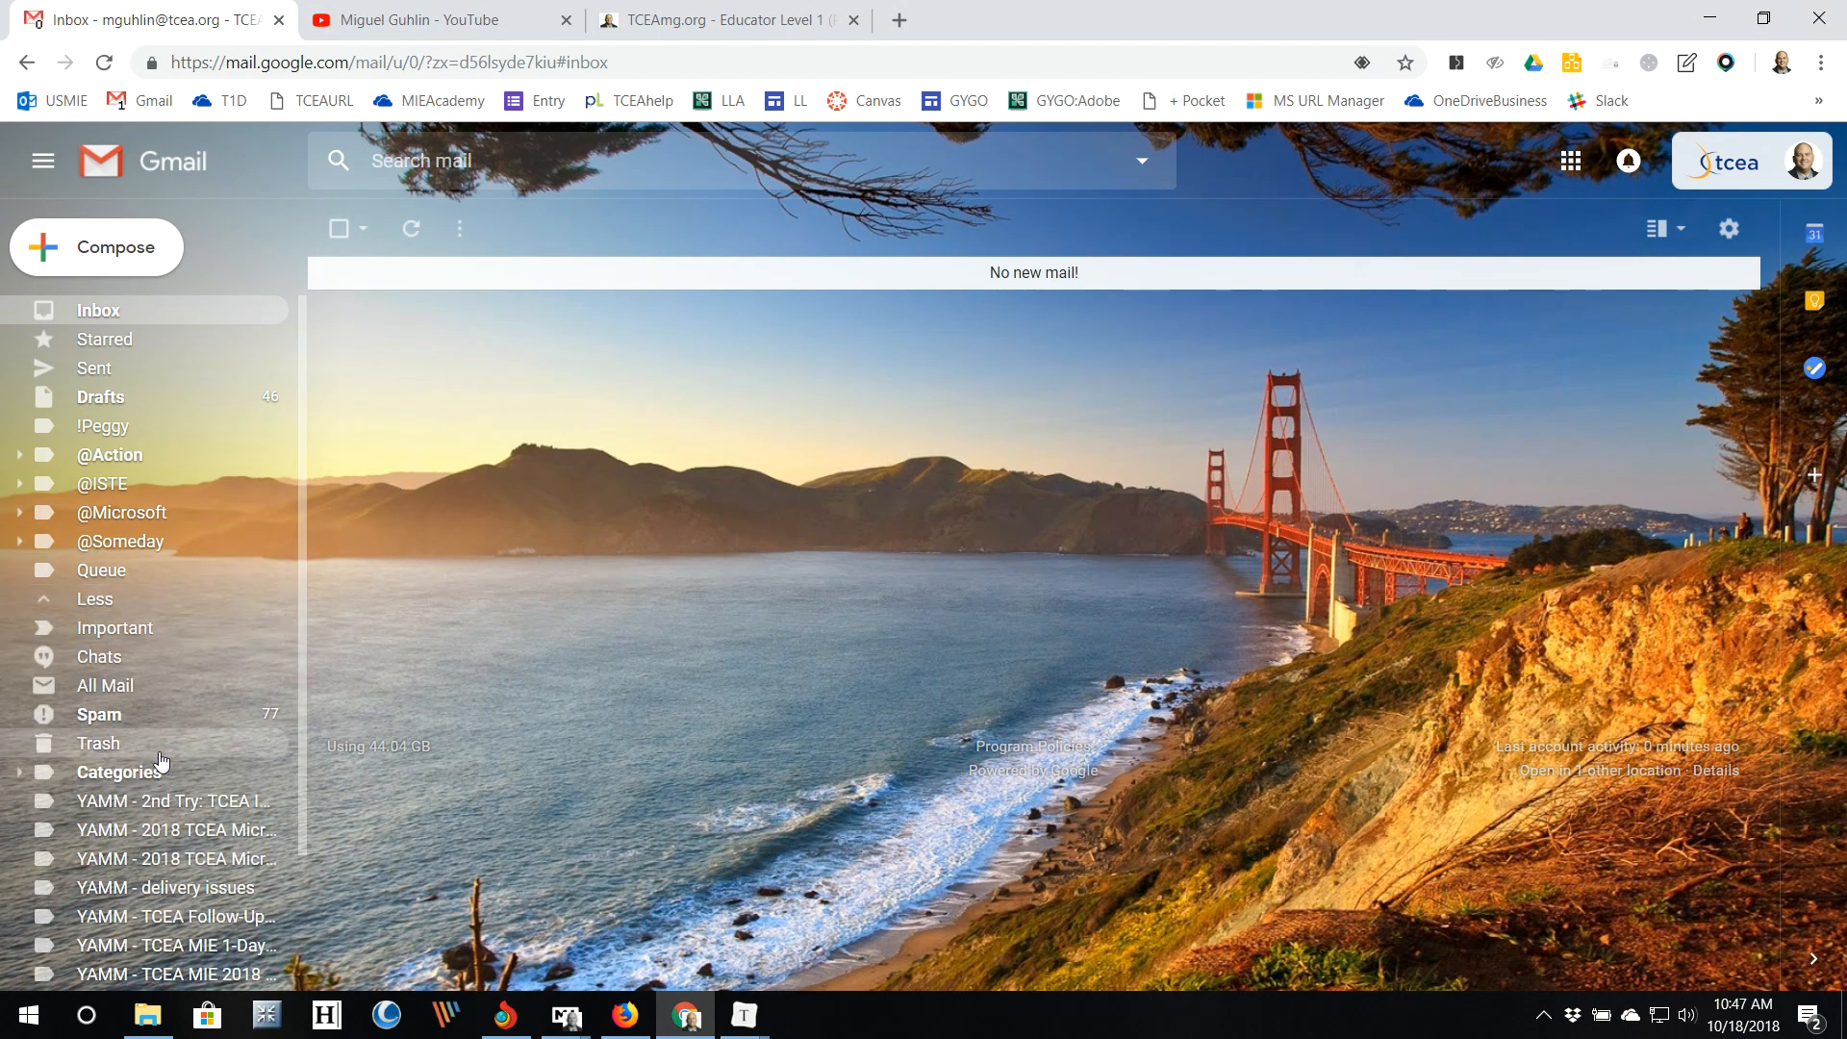
pyautogui.click(146, 687)
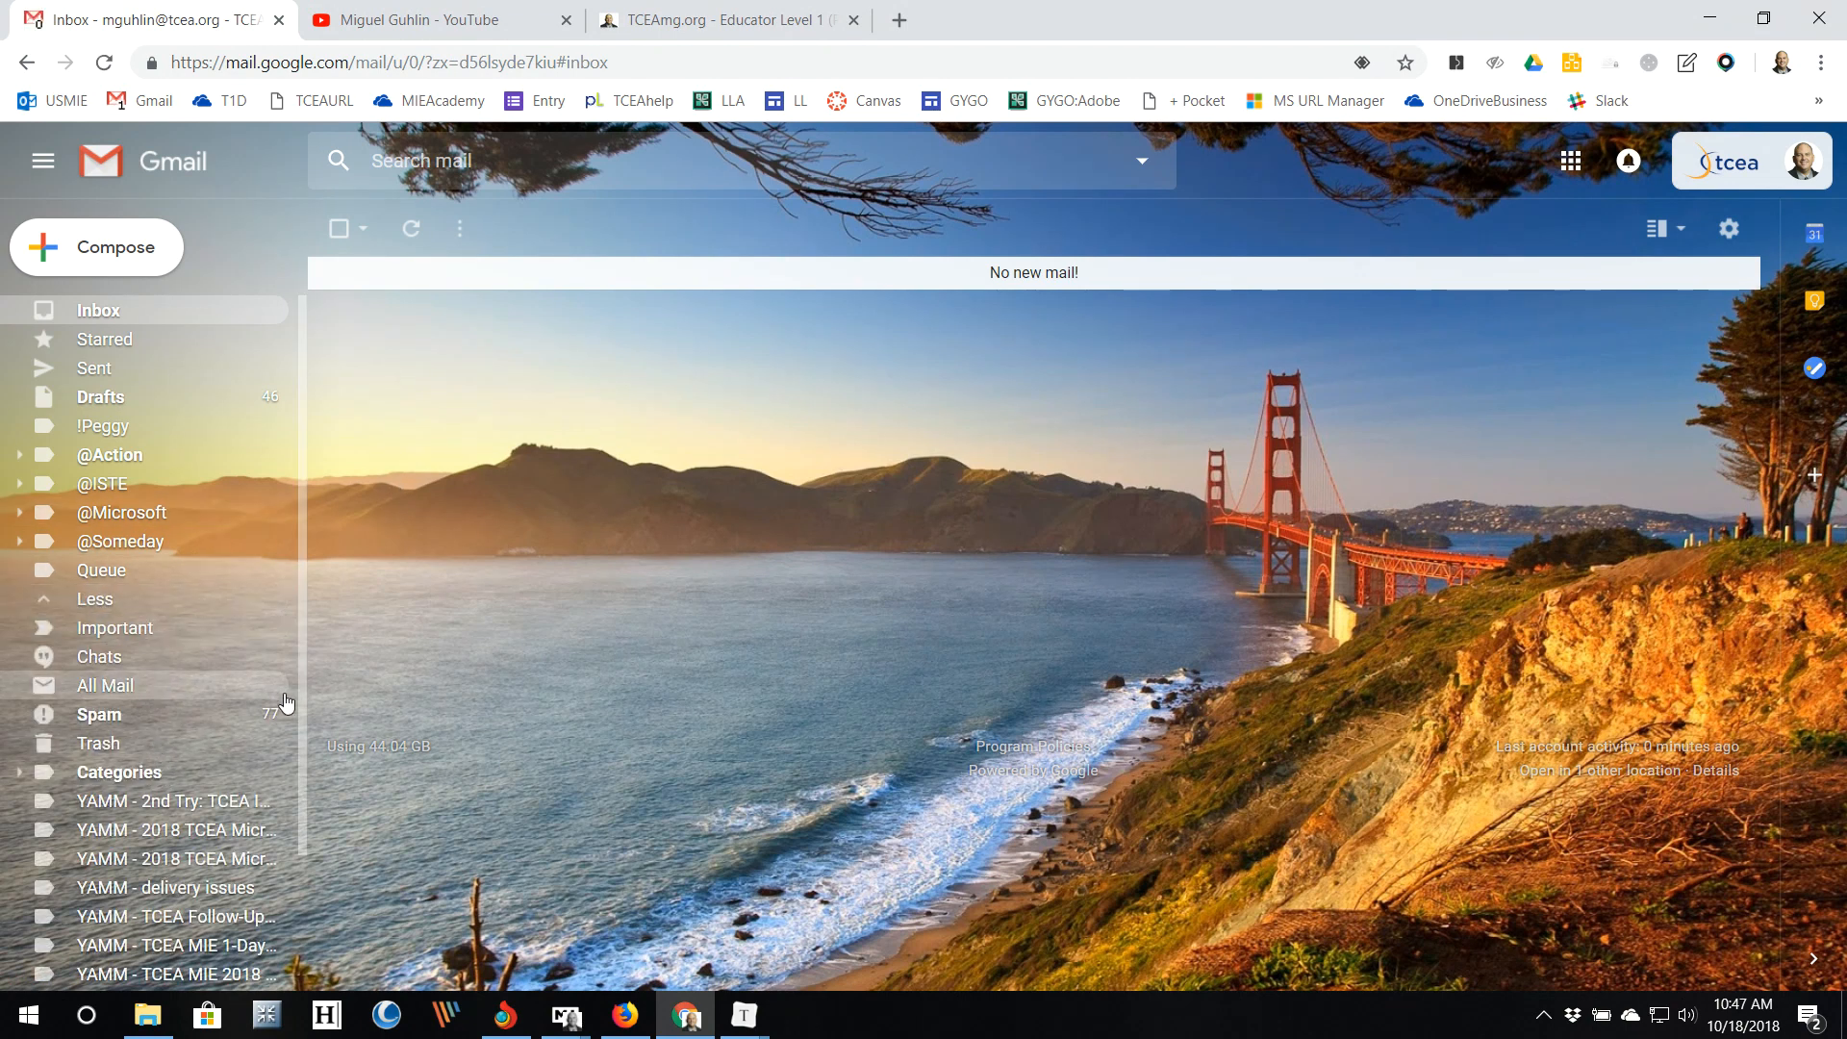
pyautogui.scroll(-15, 729, 610)
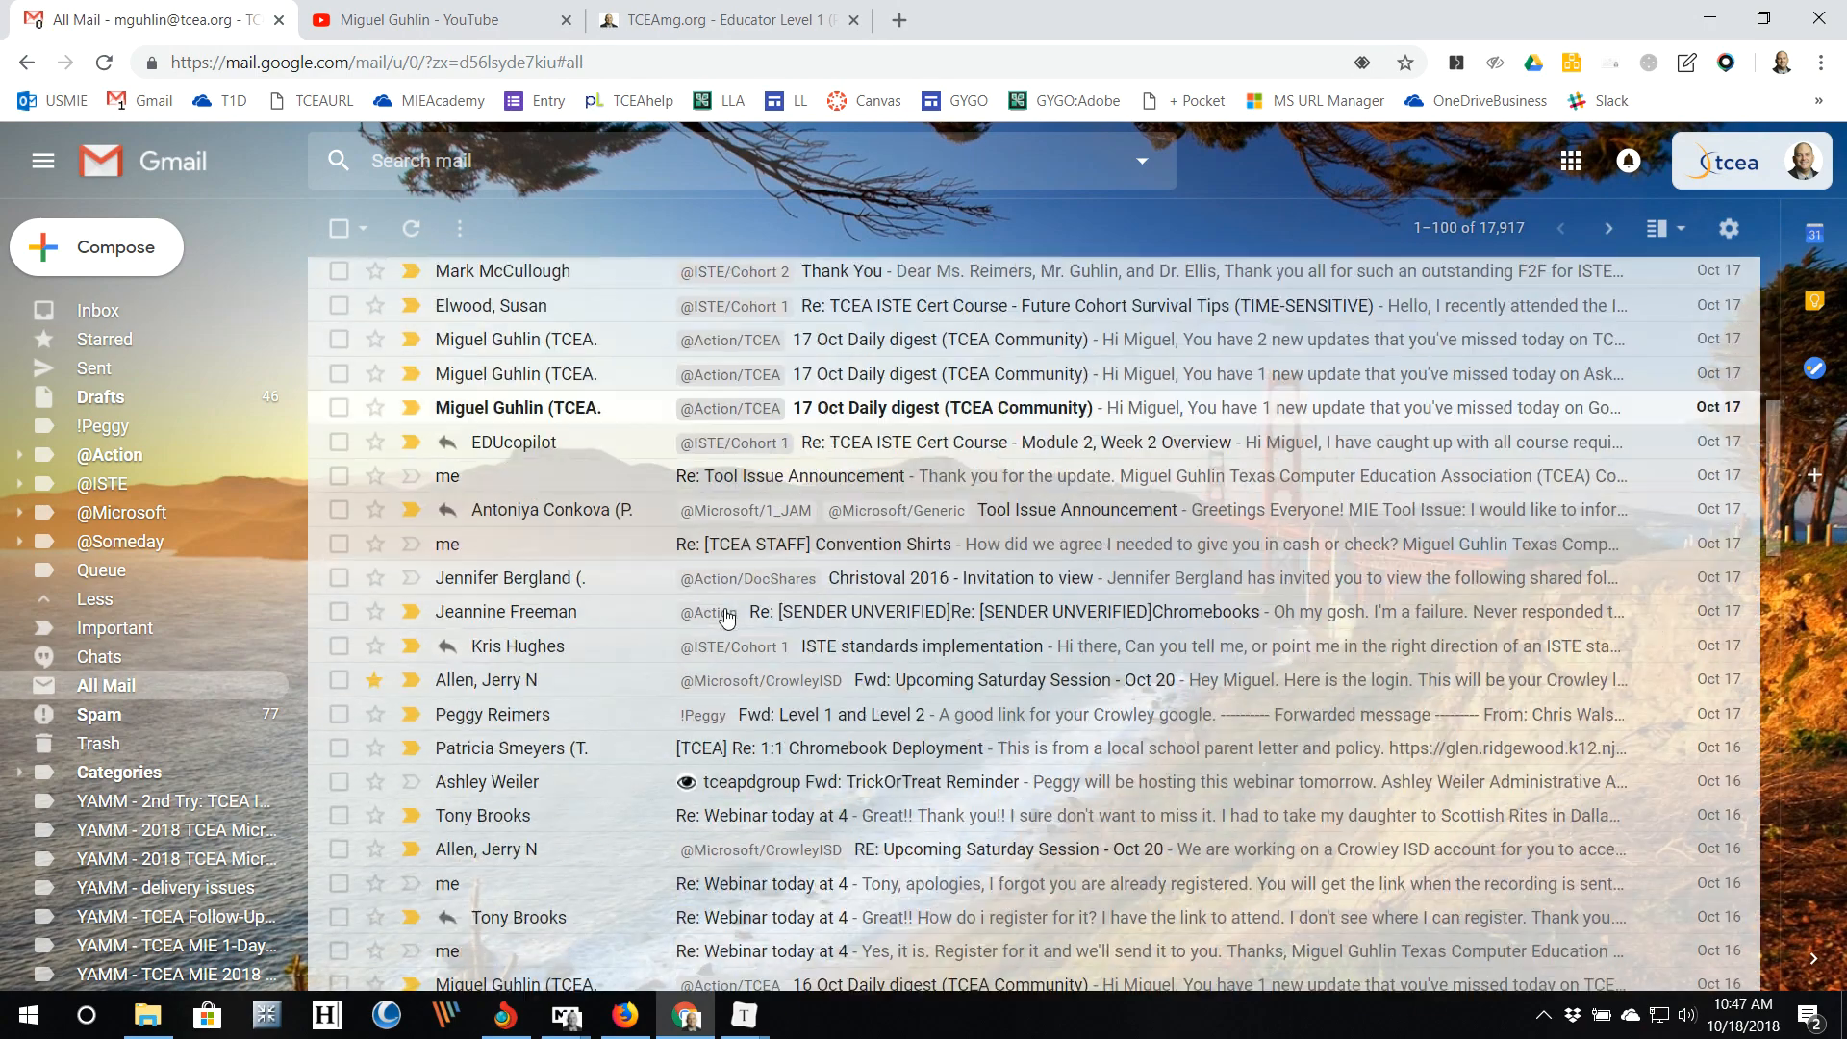
pyautogui.scroll(-6, 726, 617)
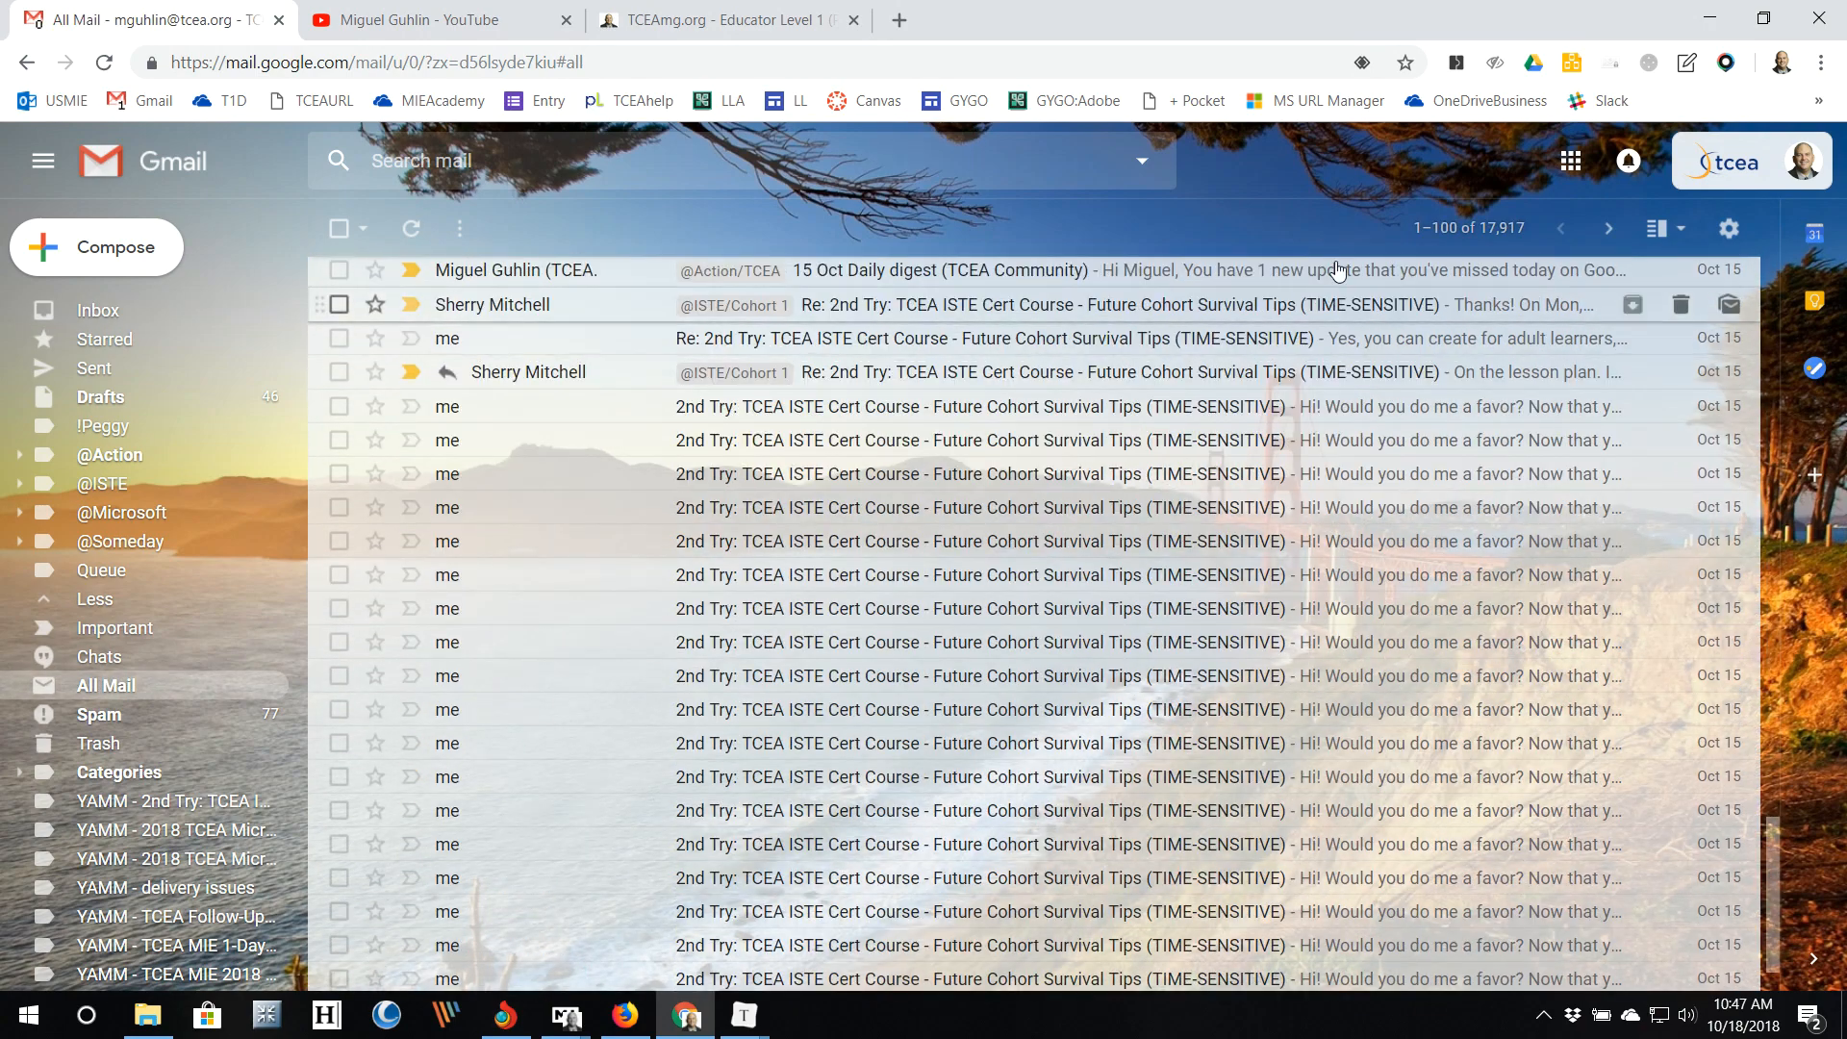
pyautogui.click(1498, 242)
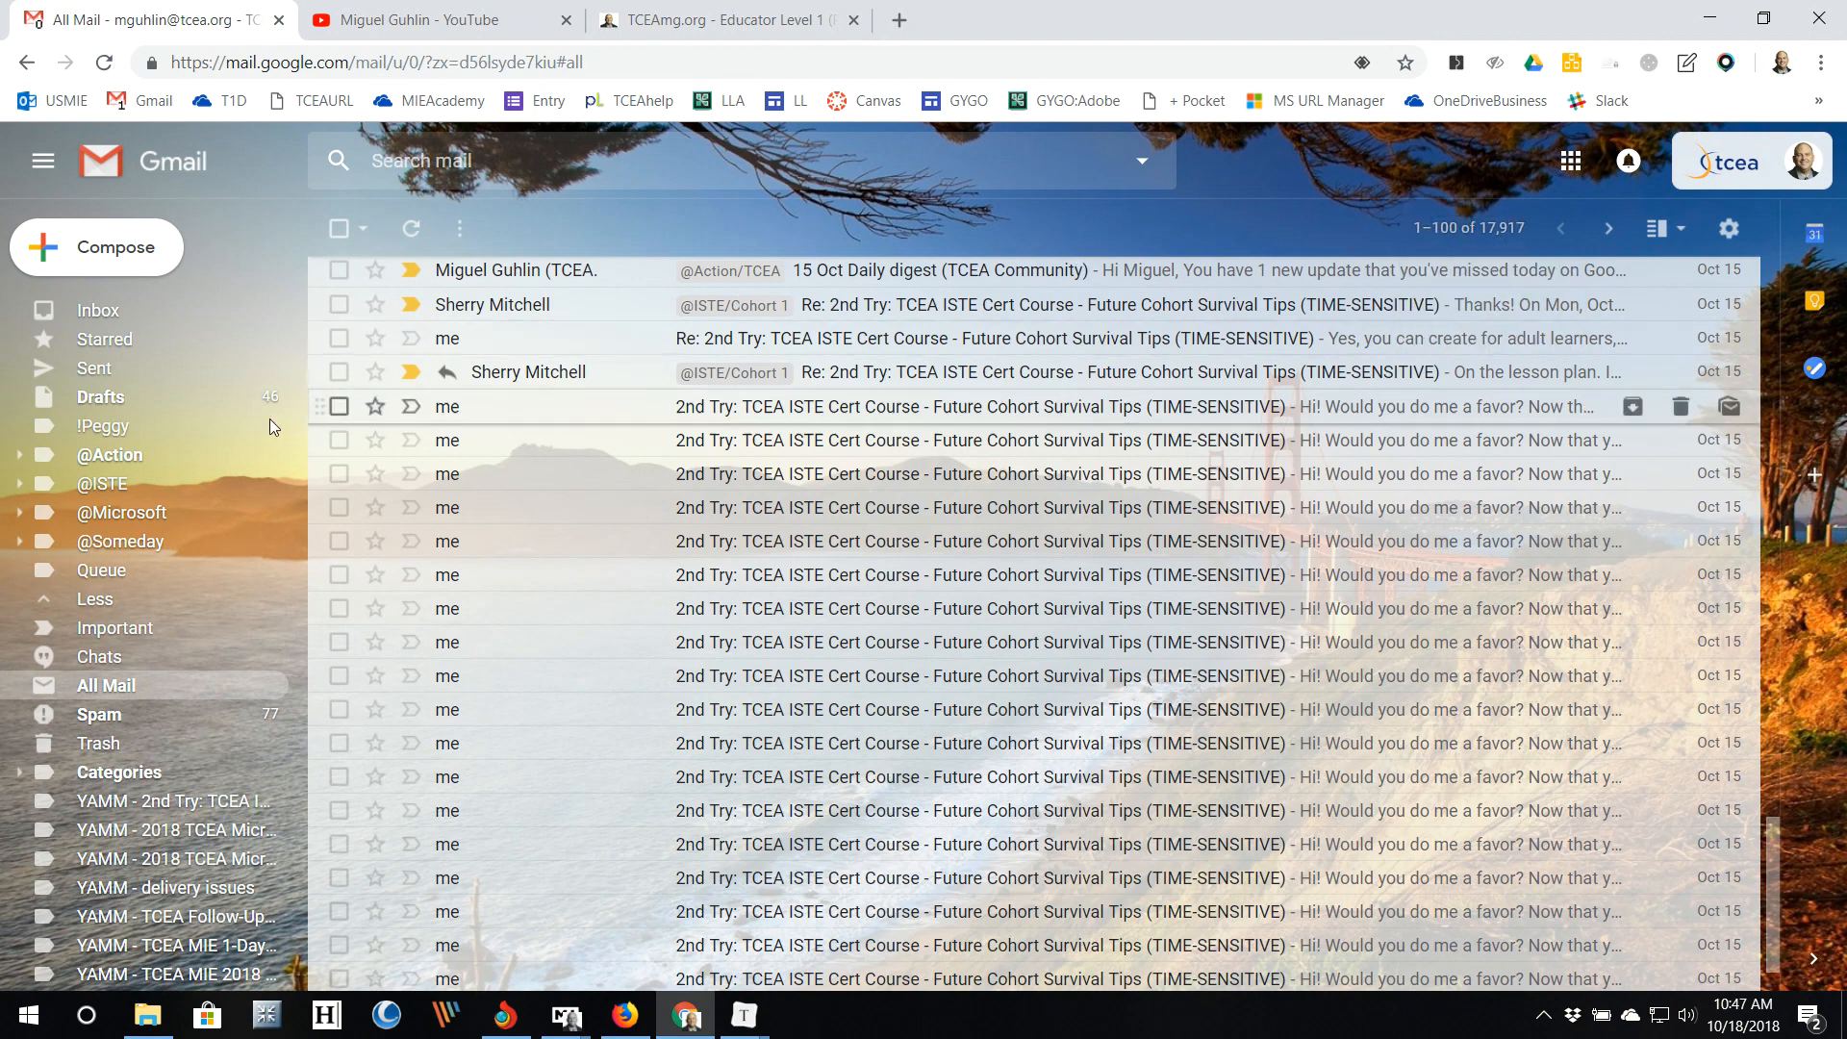
pyautogui.click(98, 310)
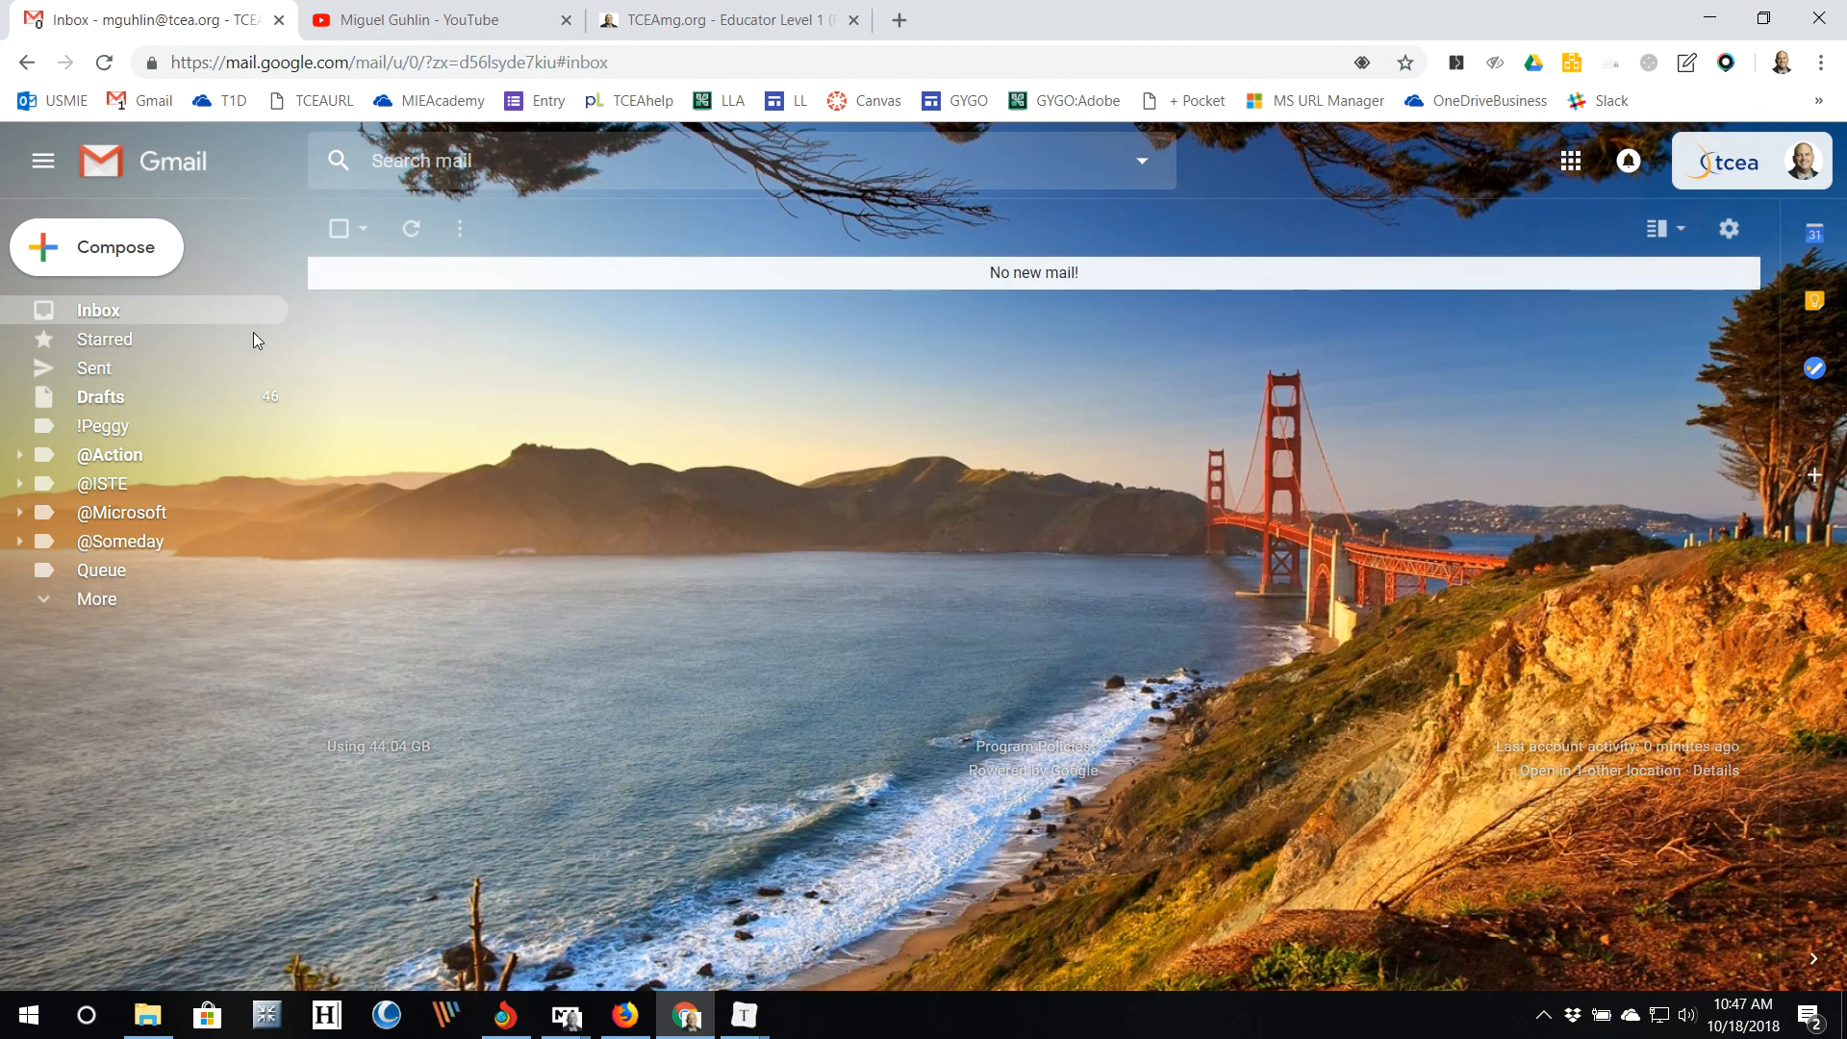
pyautogui.click(1729, 228)
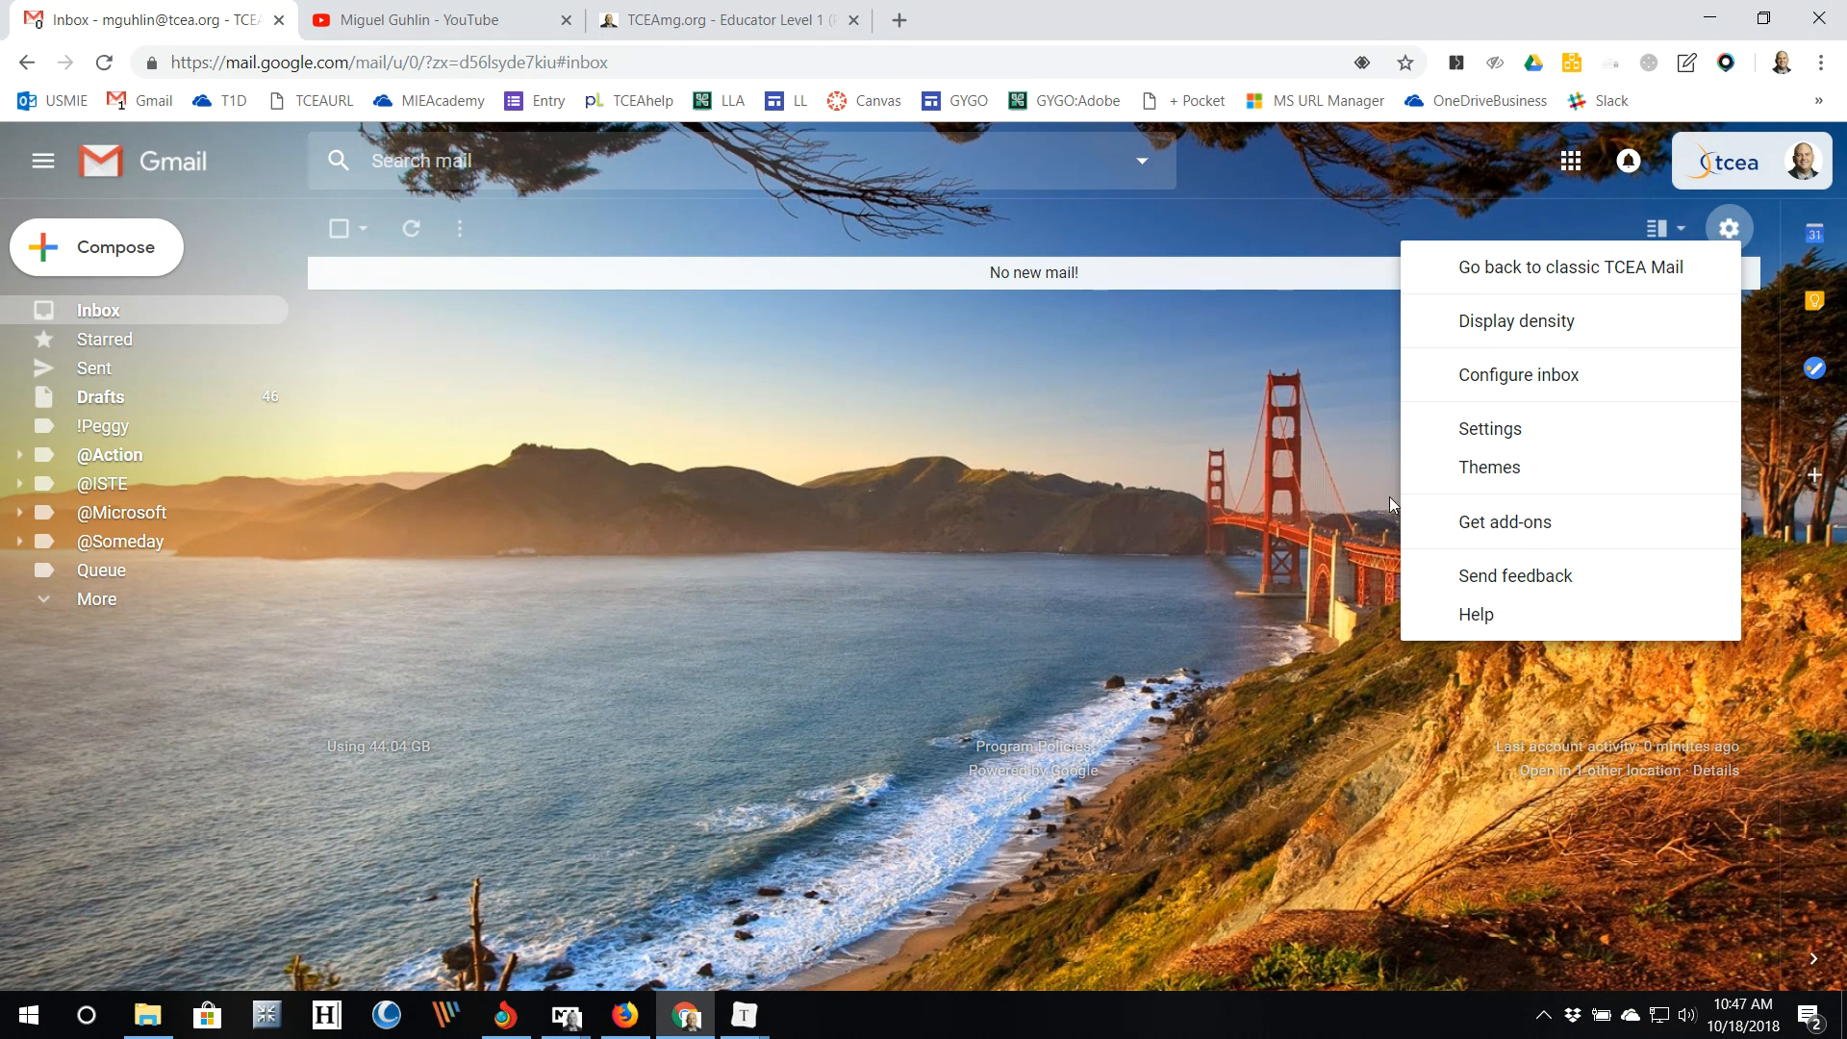
# Step: Confirm Maximum page size shows 100 conversations in Settings, then return to the 'No new mail!' inbox
pyautogui.click(1489, 435)
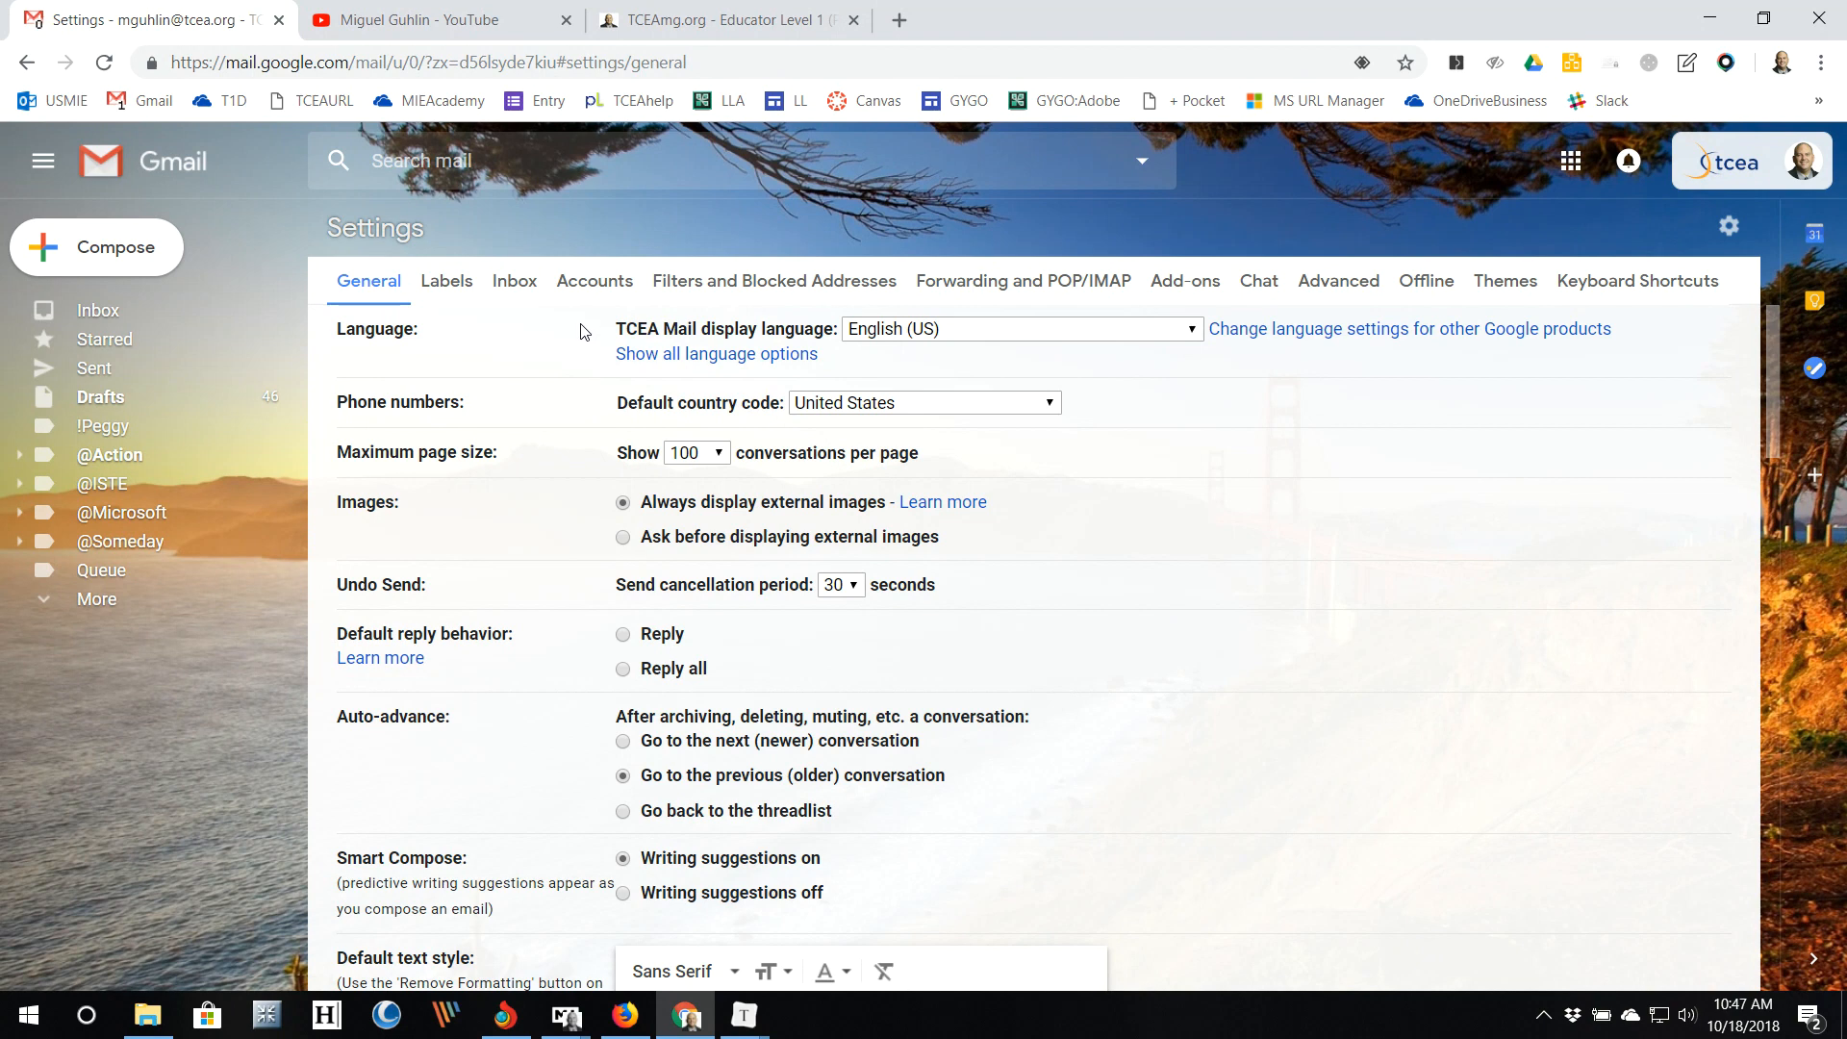
pyautogui.click(264, 316)
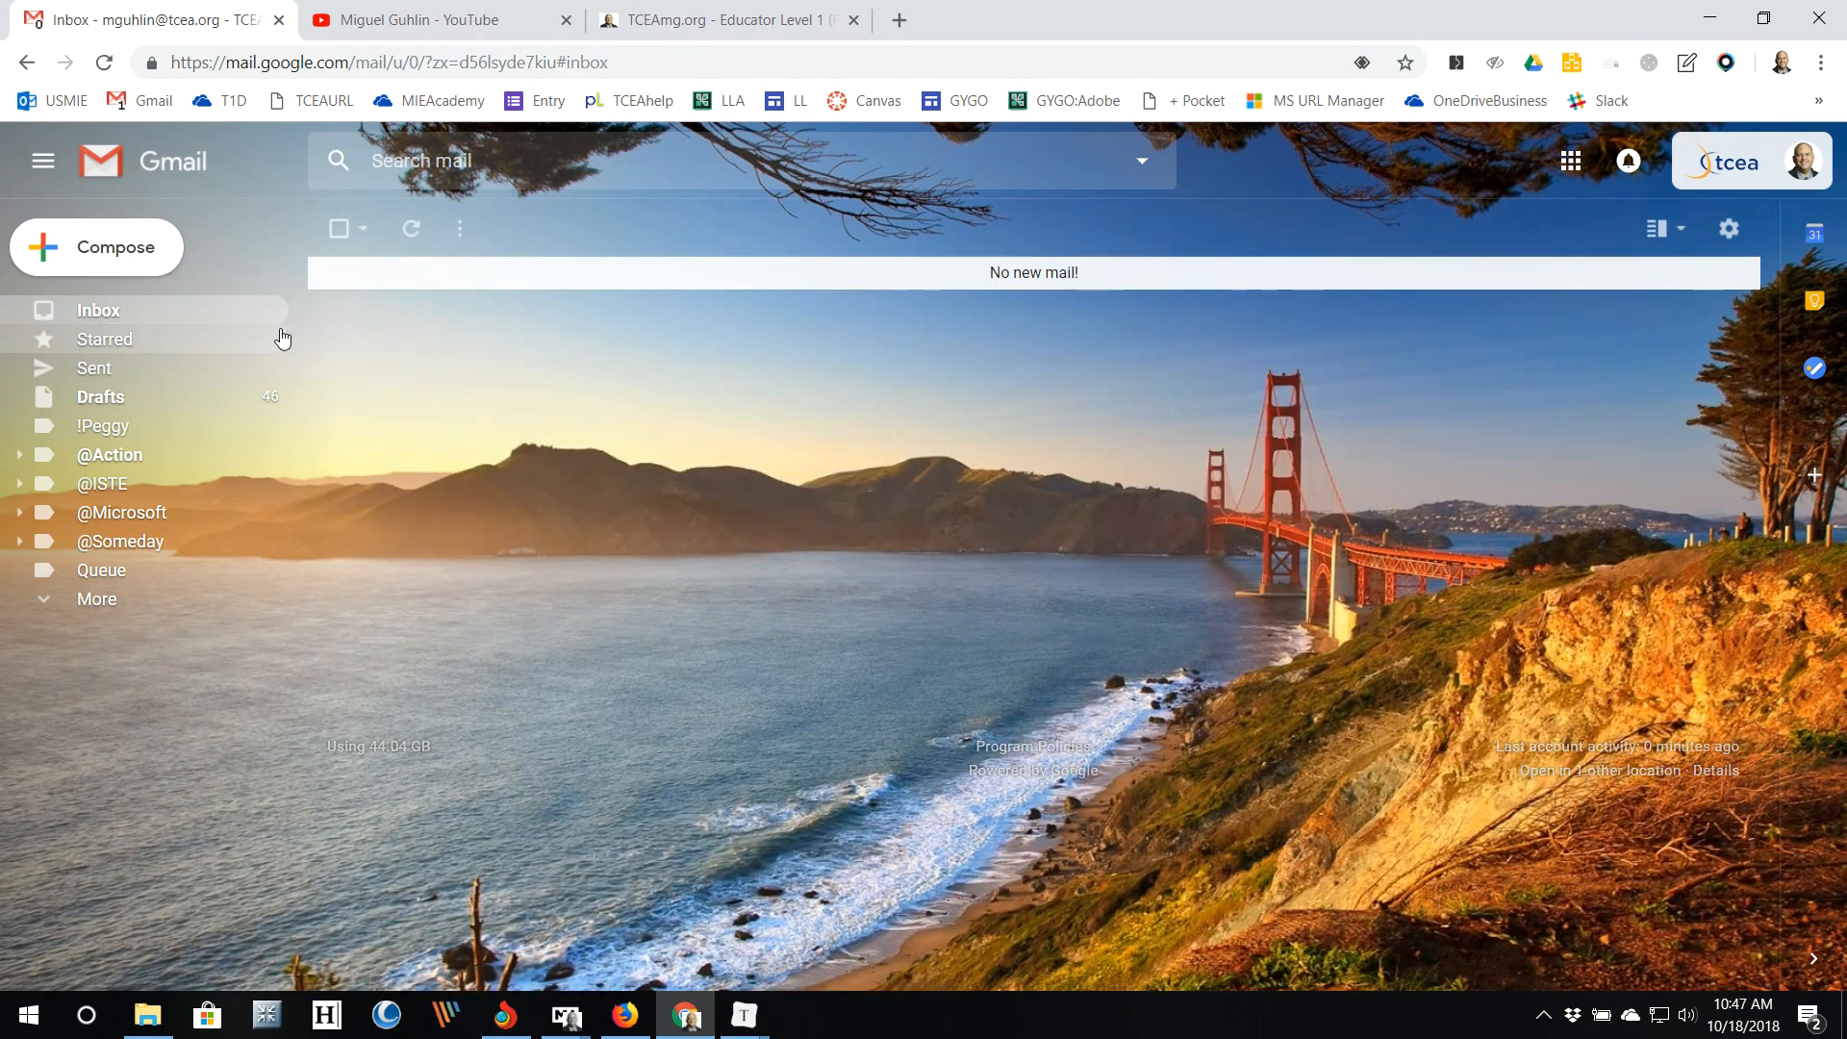